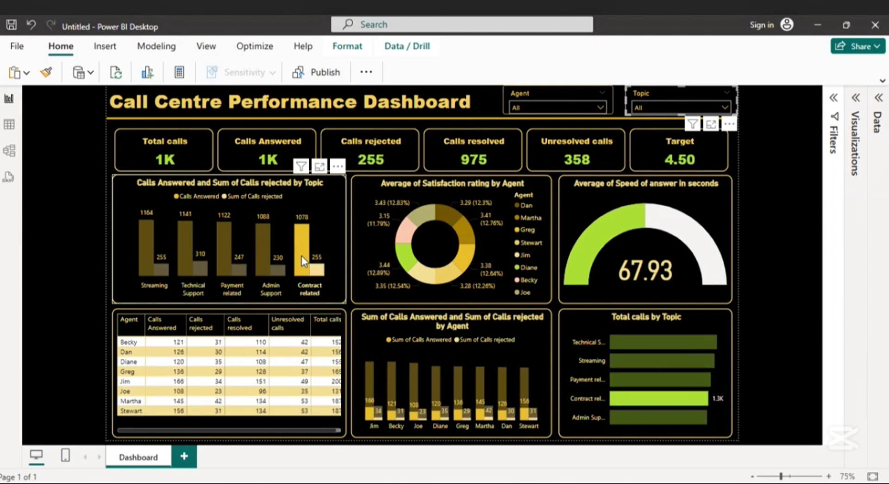
Step: Cross-filter the finished dashboard by the Contract related column and by several agent slices of the satisfaction rating donut
{"action": "left_click", "coordinate": [302, 255]}
{"action": "left_click", "coordinate": [469, 245]}
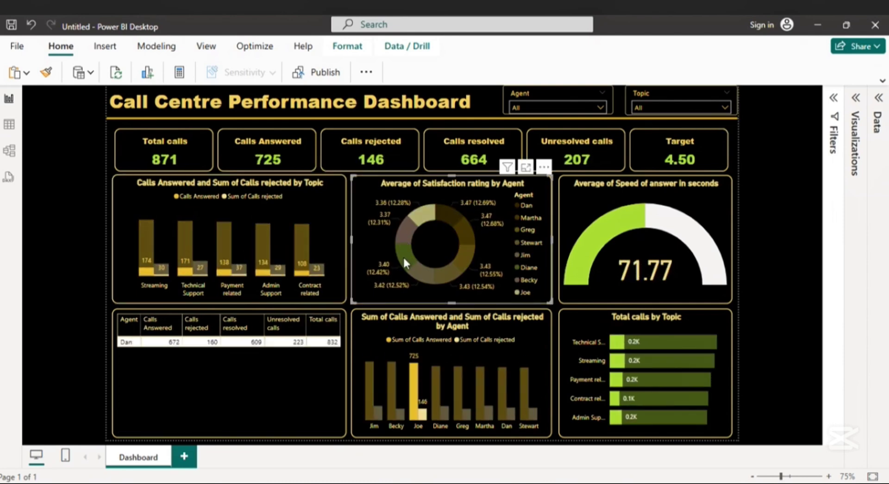
{"action": "left_click", "coordinate": [403, 254]}
{"action": "left_click", "coordinate": [458, 274]}
{"action": "left_click", "coordinate": [454, 277]}
{"action": "left_click", "coordinate": [453, 277]}
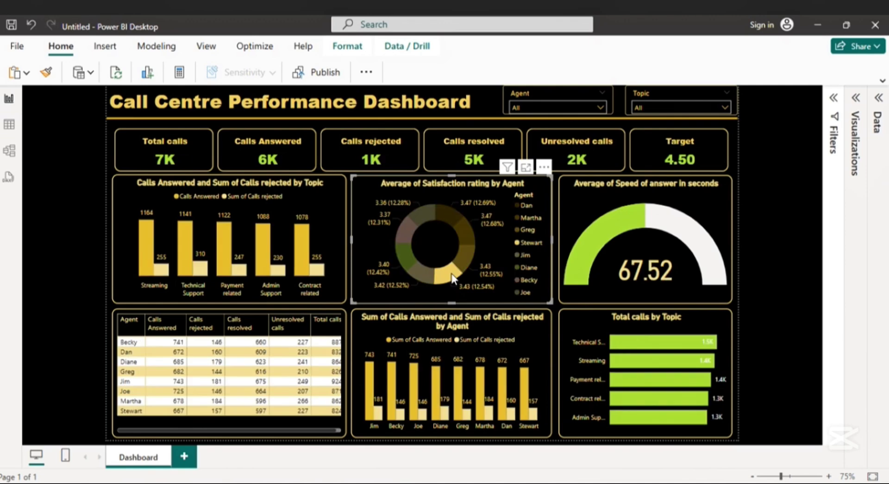
{"action": "left_click", "coordinate": [452, 277]}
Step: Cross-filter the dashboard by a bar in Total calls by Topic and by an agent's column in the calls-by-agent chart, clearing each selection
{"action": "left_click", "coordinate": [661, 342]}
{"action": "left_click", "coordinate": [659, 345]}
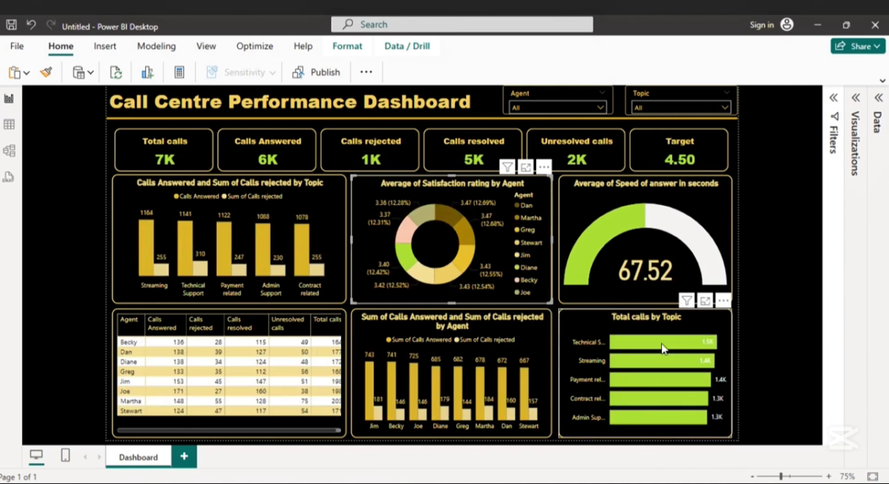
{"action": "left_click", "coordinate": [498, 389]}
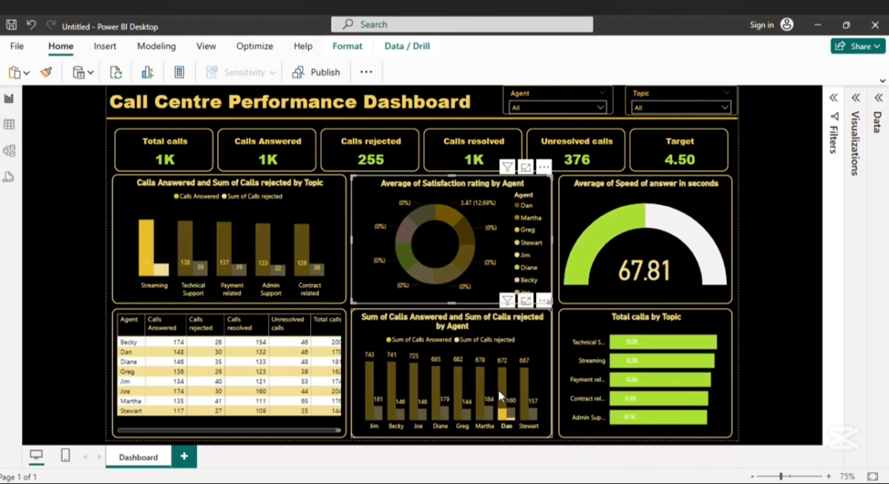
{"action": "left_click", "coordinate": [498, 390]}
Step: Filter the dashboard with the Topic slicer by Admin Support, Contract related, Payment related, Streaming and Technical Support in turn, and clear the filter
{"action": "left_click", "coordinate": [723, 107]}
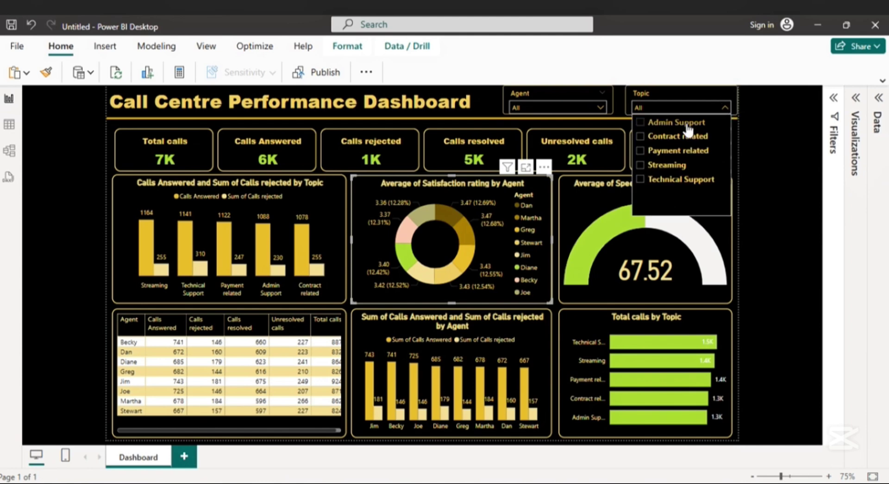
{"action": "left_click", "coordinate": [677, 122]}
{"action": "left_click", "coordinate": [687, 137]}
{"action": "left_click", "coordinate": [671, 151]}
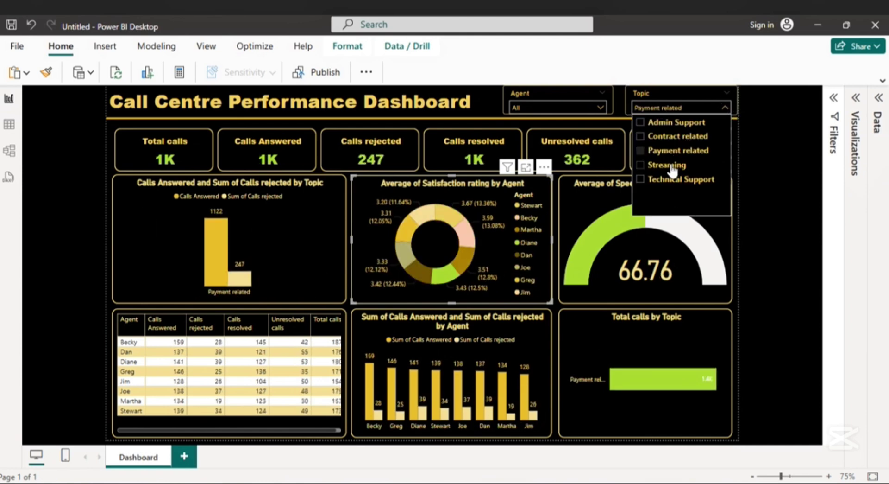
{"action": "left_click", "coordinate": [674, 166]}
{"action": "left_click", "coordinate": [675, 180]}
{"action": "left_click", "coordinate": [674, 181]}
{"action": "left_click", "coordinate": [673, 181]}
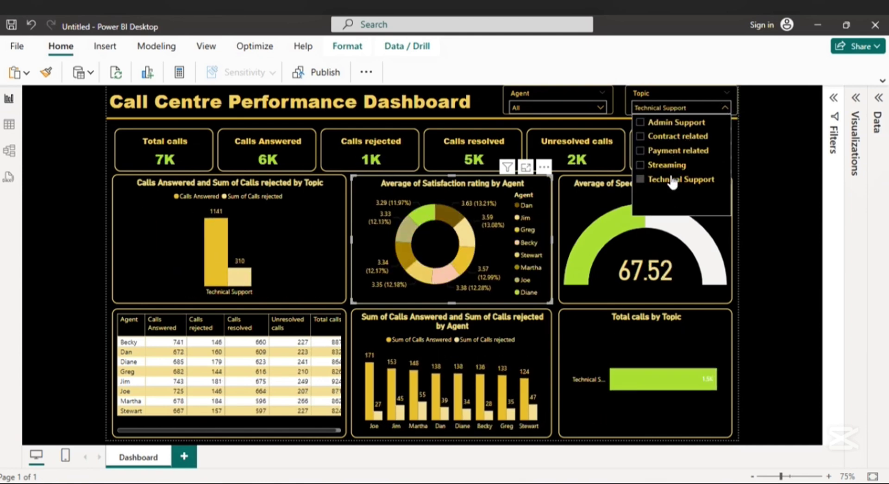
{"action": "left_click", "coordinate": [673, 181]}
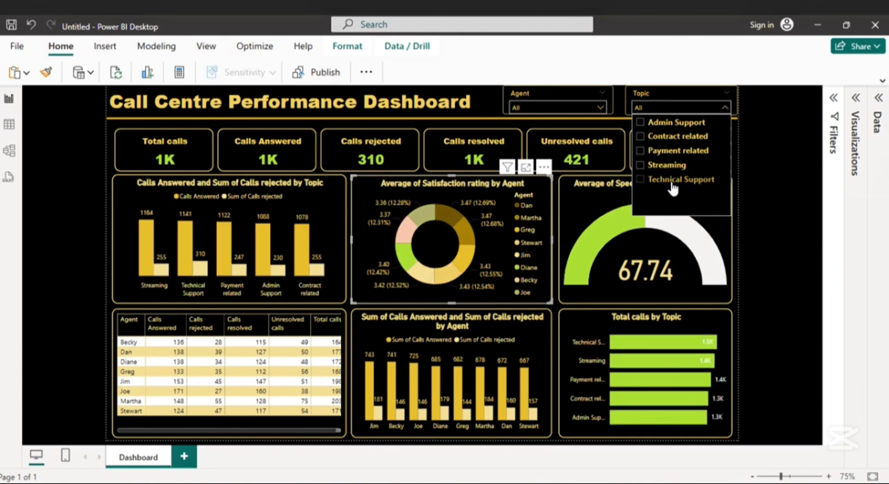
Step: Cross-filter the dashboard by two neighbouring agent slices of the satisfaction rating donut, one after the other, and clear the selection
{"action": "left_click", "coordinate": [468, 236]}
{"action": "left_click", "coordinate": [468, 236]}
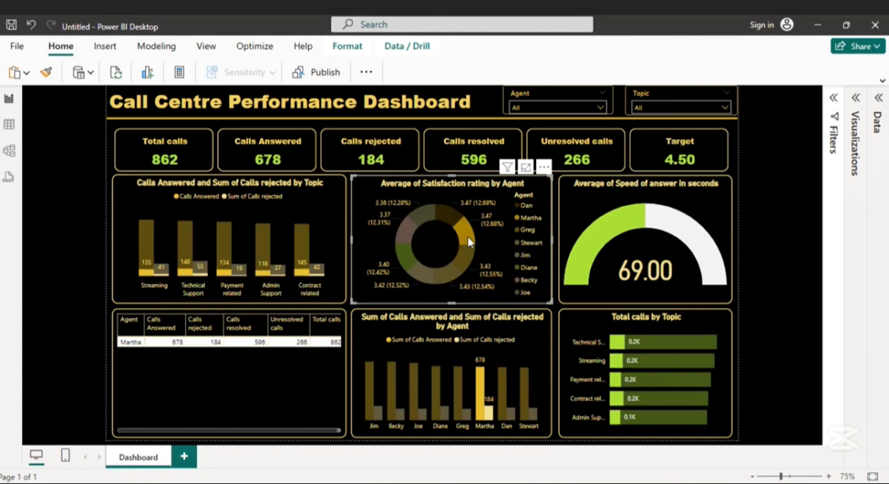
{"action": "left_click", "coordinate": [467, 236]}
{"action": "left_click", "coordinate": [452, 220]}
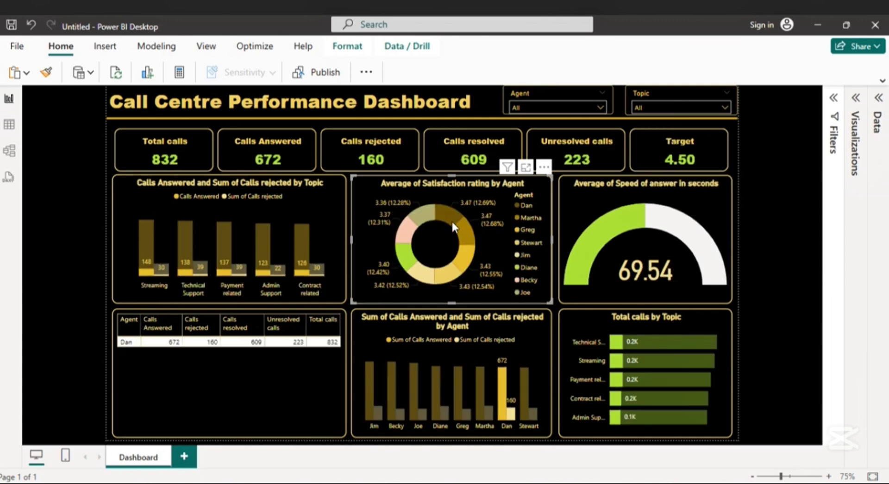
{"action": "left_click", "coordinate": [451, 220]}
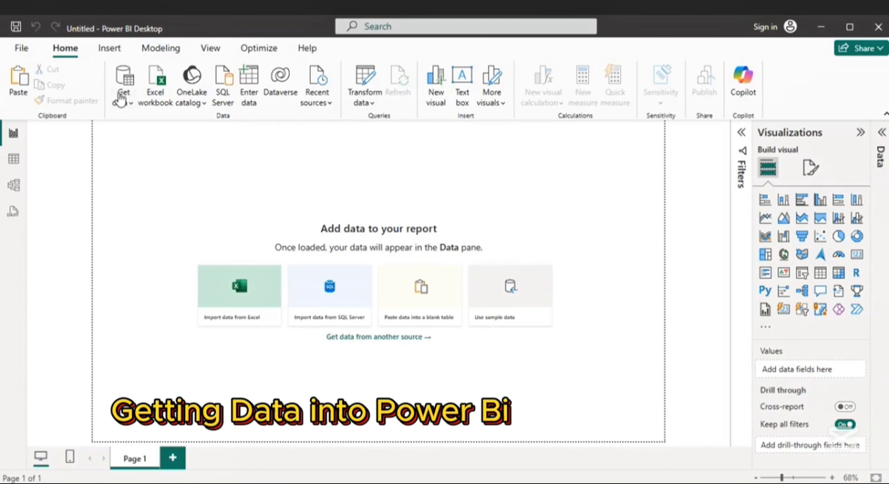
Step: Import Sheet1 from the Excel workbook Call centre Data set in Downloads and load it into the blank report
{"action": "left_click", "coordinate": [121, 99]}
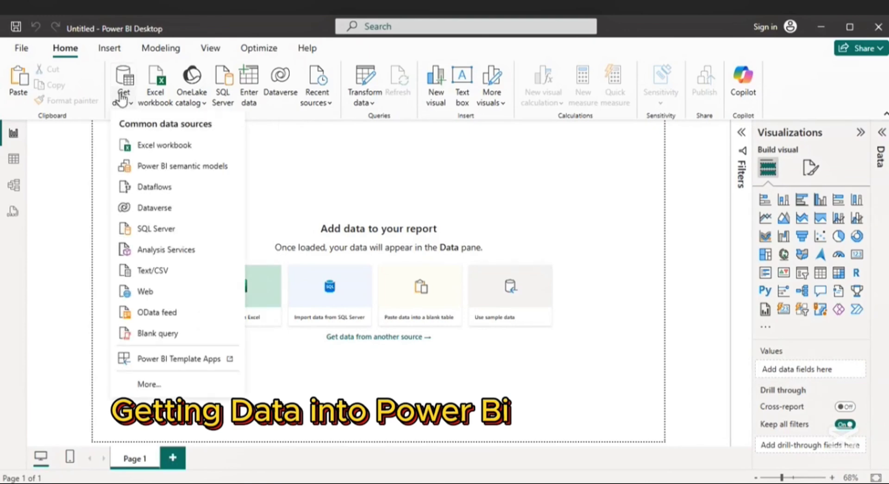
{"action": "left_click", "coordinate": [163, 151]}
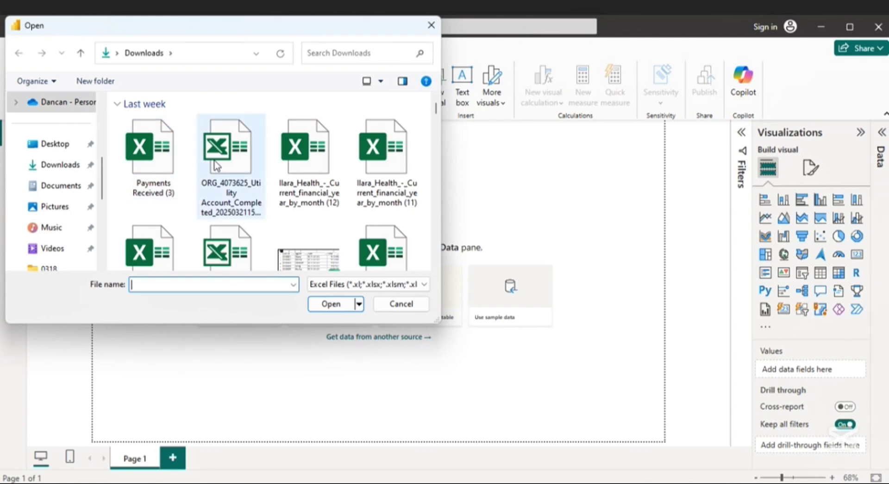
{"action": "scroll", "coordinate": [215, 162], "scroll_direction": "down", "scroll_amount": 1}
{"action": "left_click", "coordinate": [311, 239]}
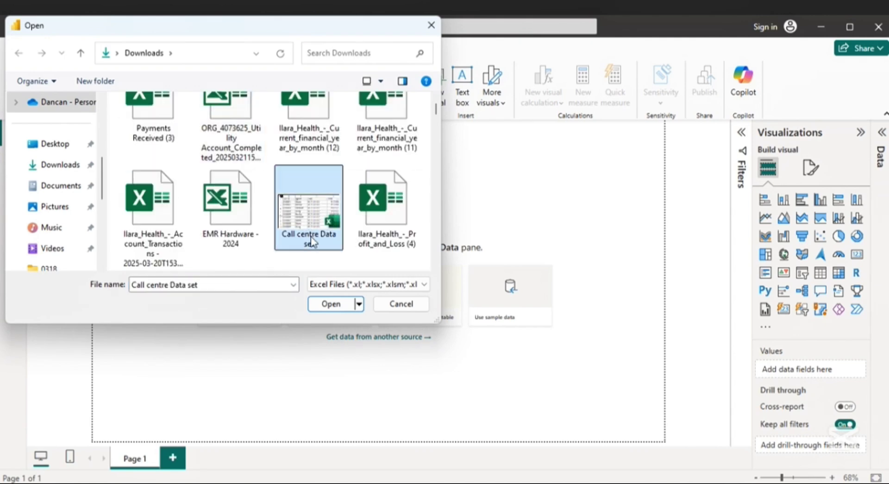
{"action": "left_click", "coordinate": [330, 304]}
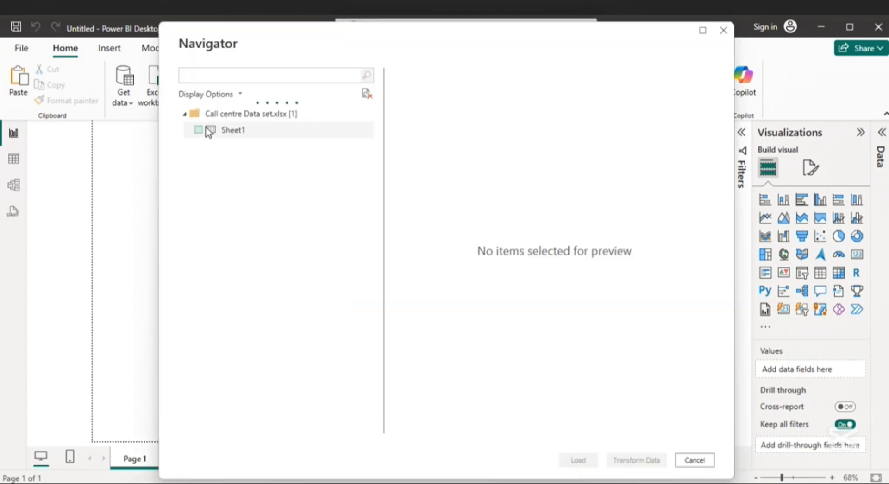
{"action": "left_click", "coordinate": [203, 130]}
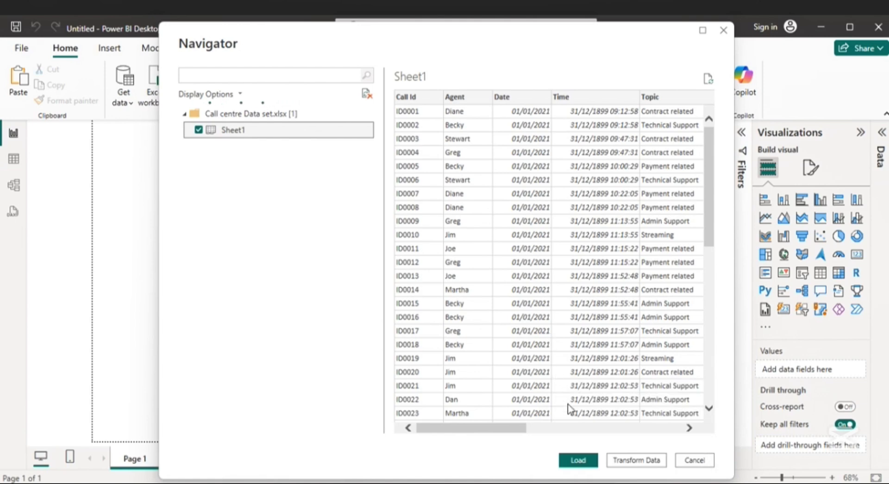
{"action": "left_click", "coordinate": [579, 460]}
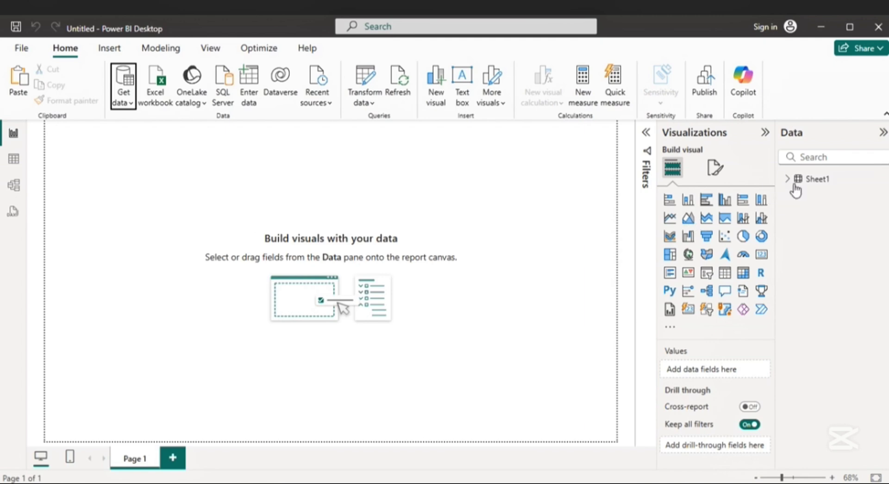
Step: Rename the Sheet1 table as Call Record and collapse its field list
{"action": "left_click", "coordinate": [788, 179]}
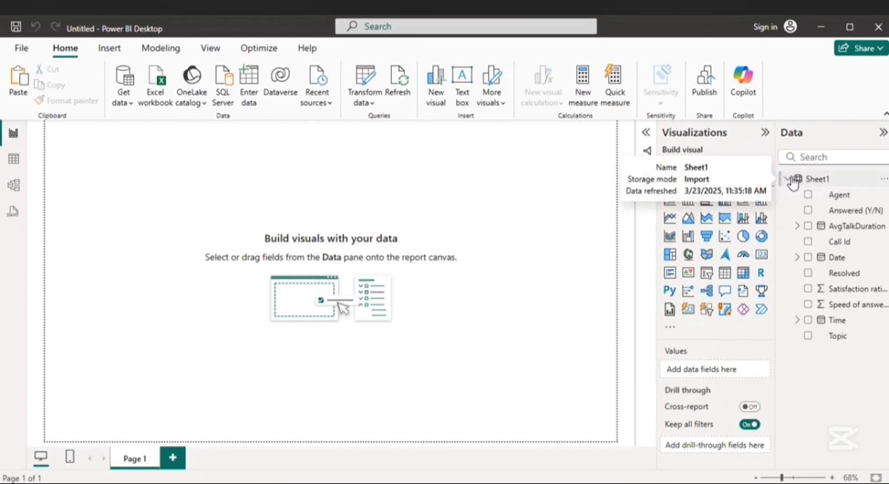
{"action": "right_click", "coordinate": [827, 180]}
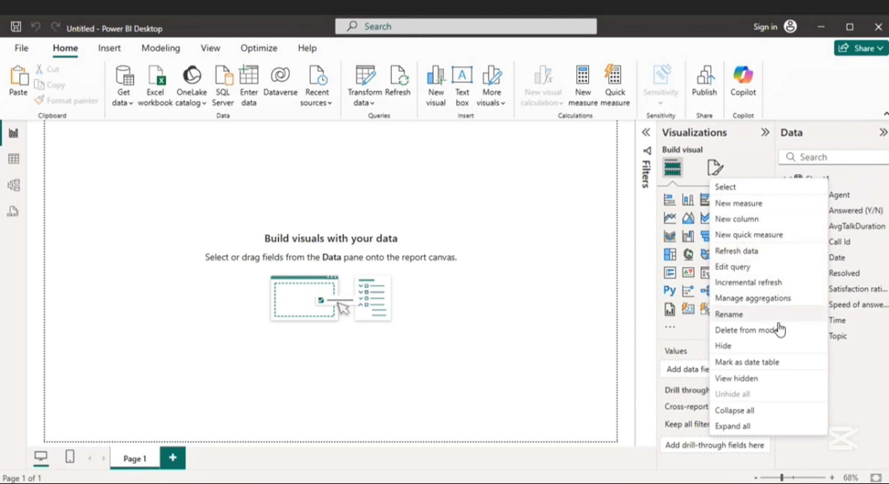
{"action": "left_click", "coordinate": [757, 319]}
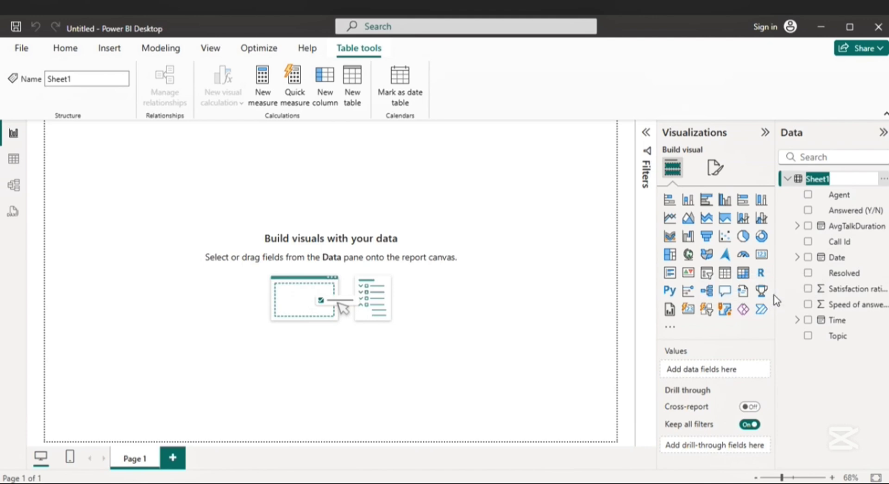
{"action": "type", "text": "Call Record"}
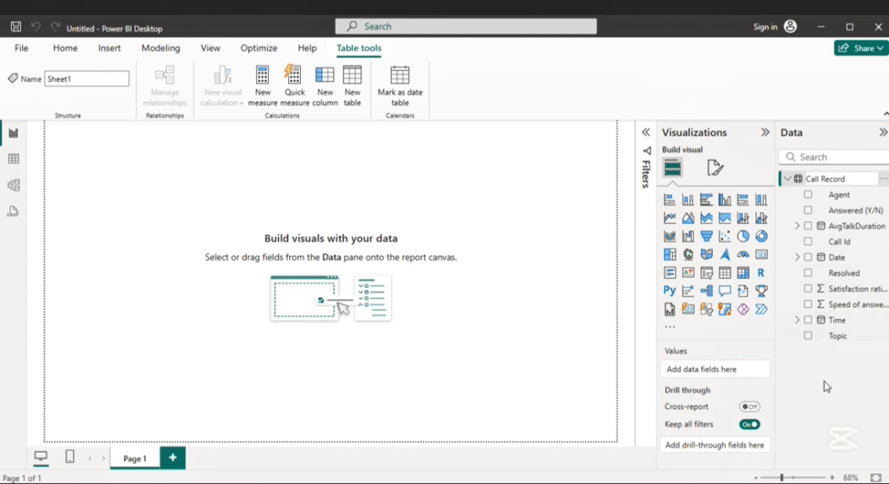
{"action": "left_click", "coordinate": [825, 397]}
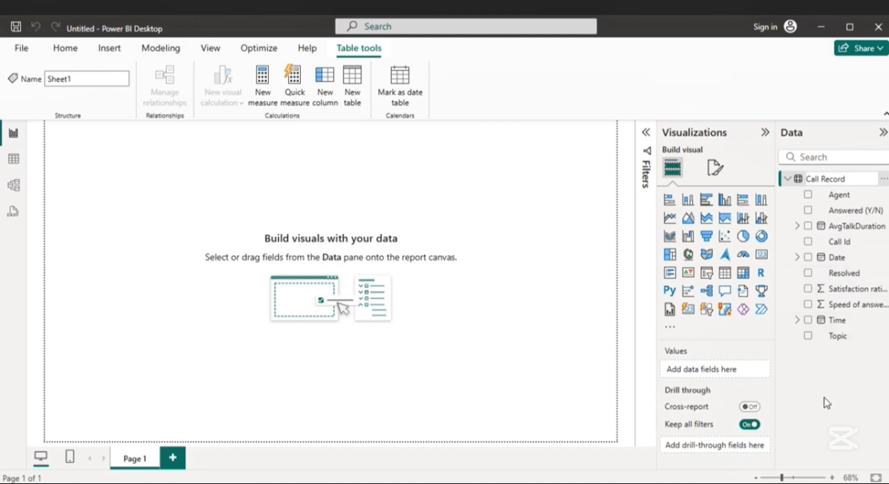
{"action": "left_click", "coordinate": [792, 180]}
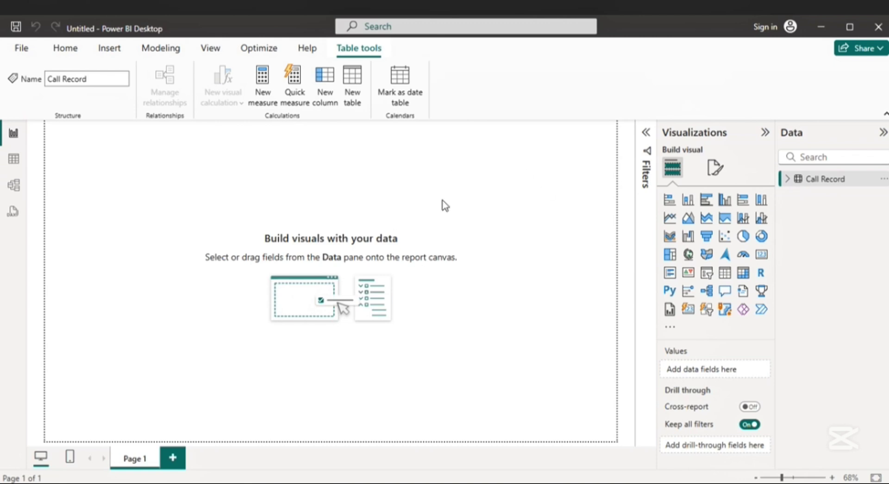
Step: Examine the rows and all columns of the Call Record table in Table view, and return to Report view
{"action": "left_click", "coordinate": [13, 160]}
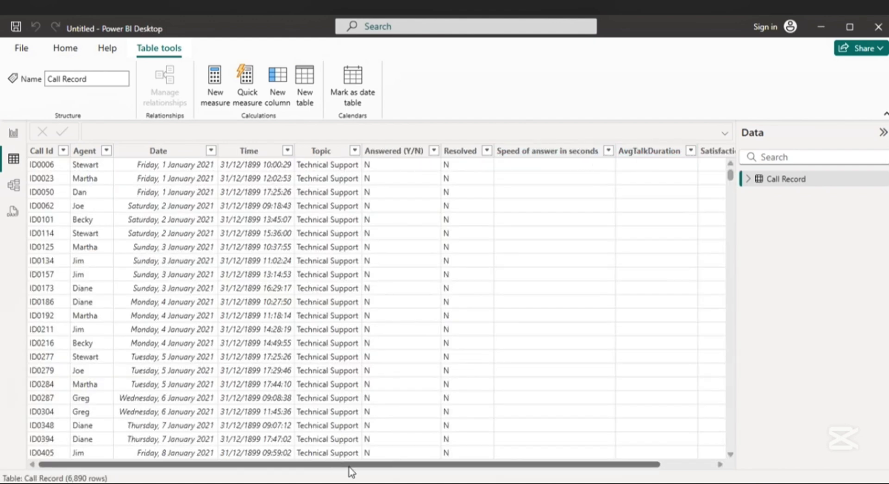
{"action": "scroll", "coordinate": [433, 458], "scroll_direction": "right", "scroll_amount": 3}
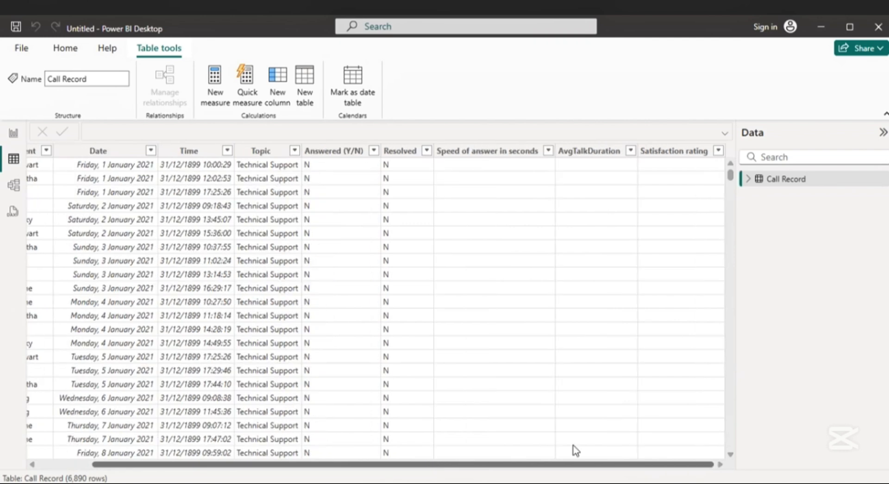
{"action": "scroll", "coordinate": [392, 468], "scroll_direction": "left", "scroll_amount": 3}
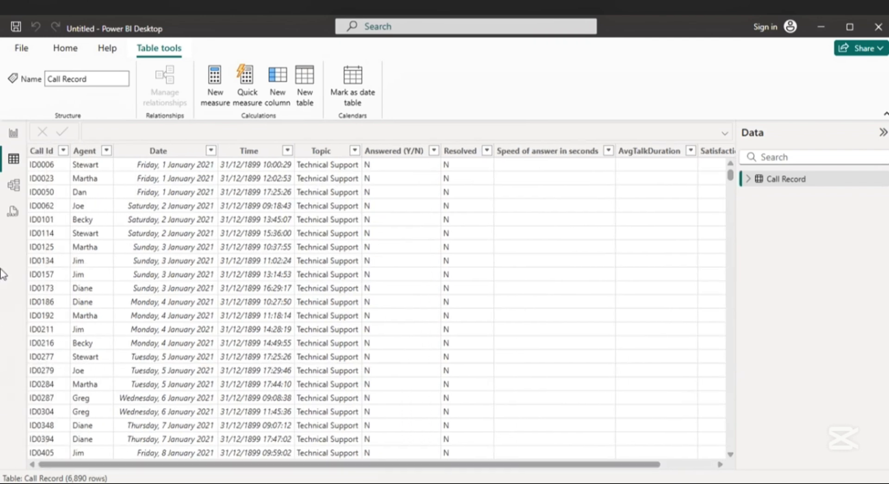
{"action": "left_click", "coordinate": [165, 156]}
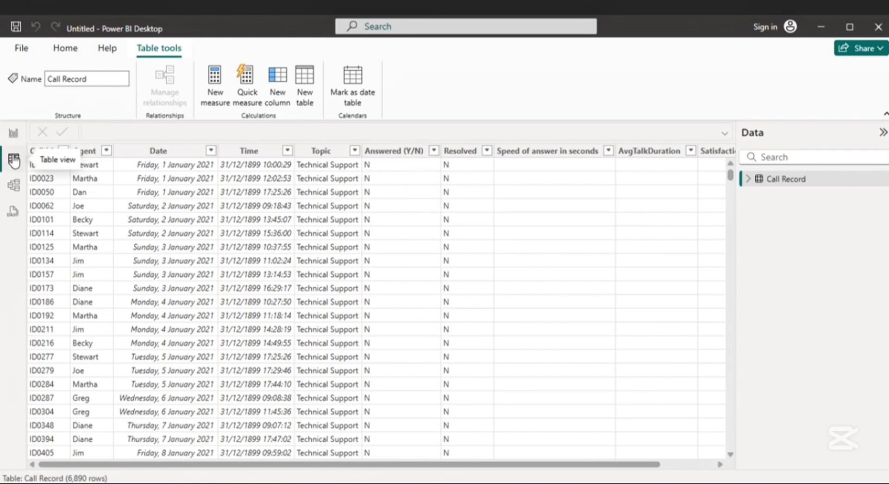
{"action": "left_click", "coordinate": [14, 135]}
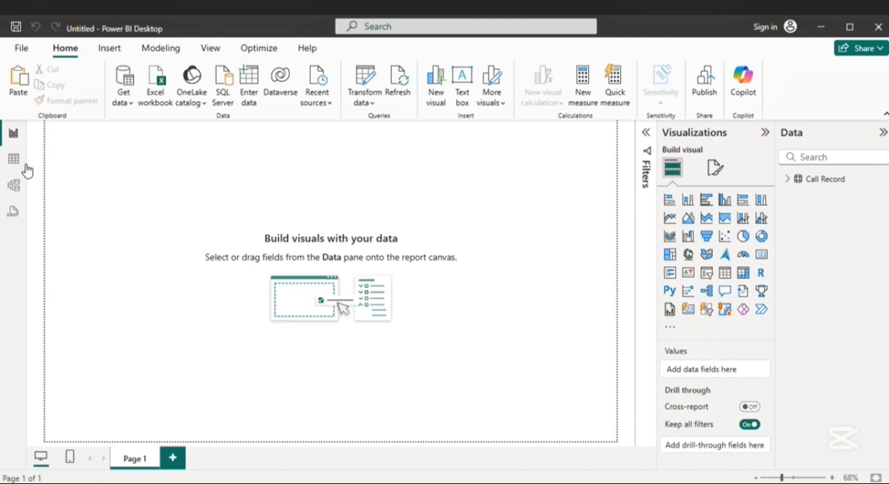
Step: Add a new calculated column to the Call Record table
{"action": "left_click", "coordinate": [787, 179]}
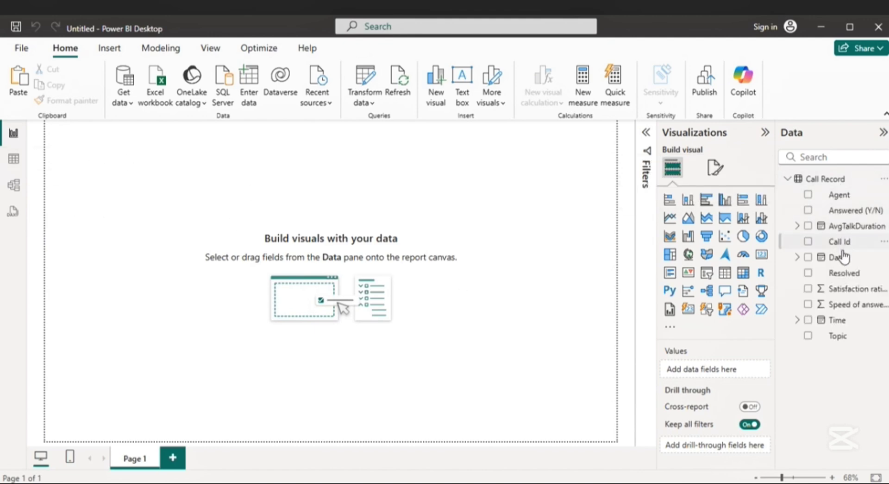
{"action": "right_click", "coordinate": [823, 182]}
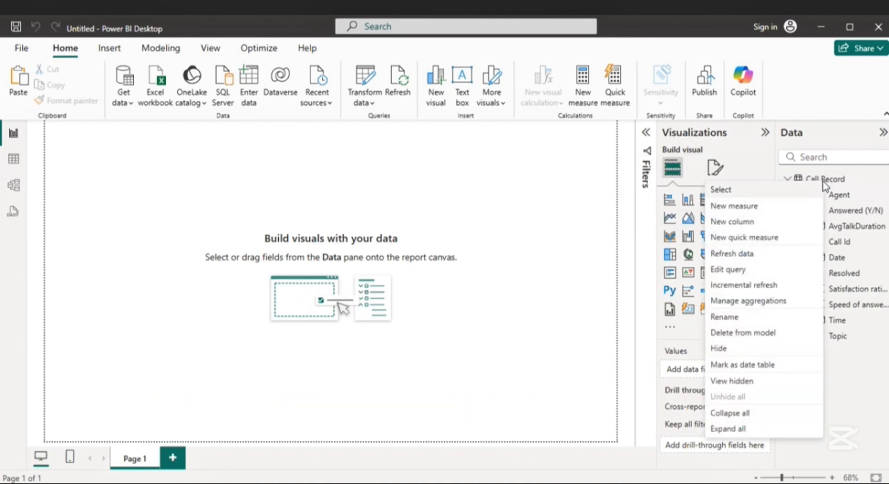
{"action": "left_click", "coordinate": [747, 223]}
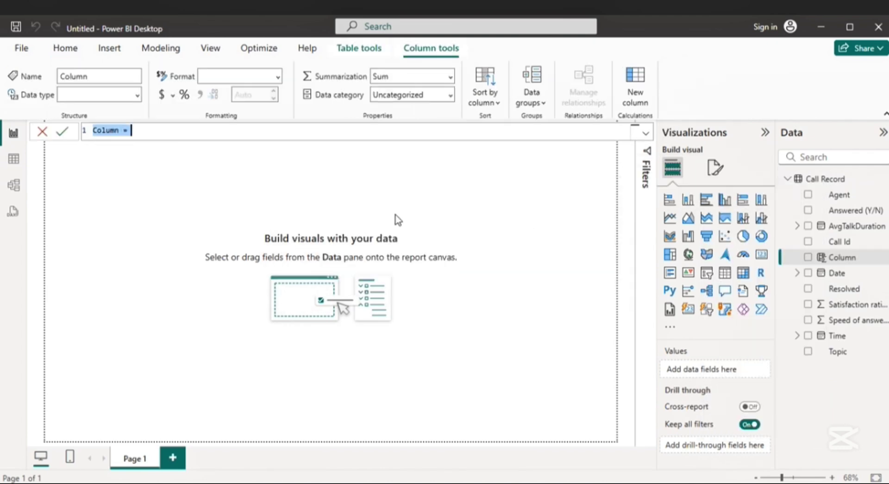
Step: Replace the default name of the new Call Record column with Calls Answered in its formula
{"action": "left_click", "coordinate": [120, 129]}
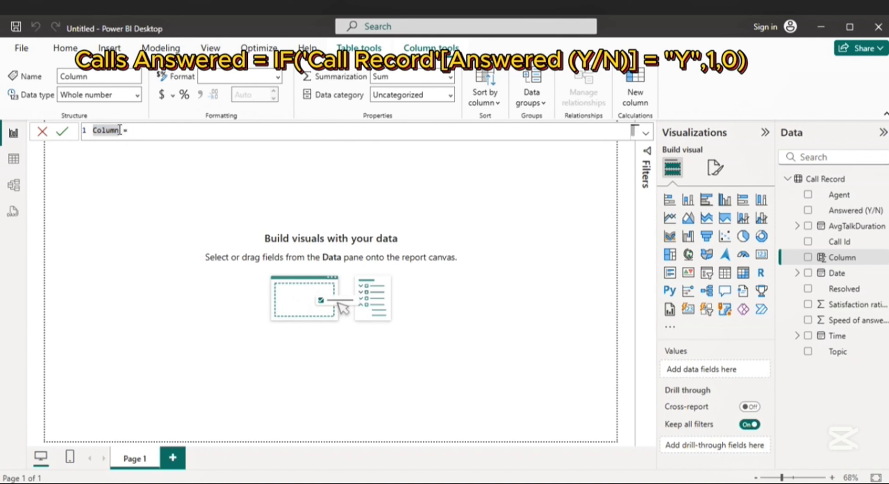
{"action": "key", "text": "BackSpace"}
{"action": "key", "text": "BackSpace"}
{"action": "key", "text": "BackSpace"}
{"action": "key", "text": "BackSpace"}
{"action": "key", "text": "BackSpace"}
{"action": "key", "text": "BackSpace"}
{"action": "key", "text": "BackSpace"}
{"action": "key", "text": "BackSpace"}
Step: Define the Calls Answered column as IF('Call Record'[Answered (Y/N)] = "Y",1,0)
{"action": "type", "text": "if"}
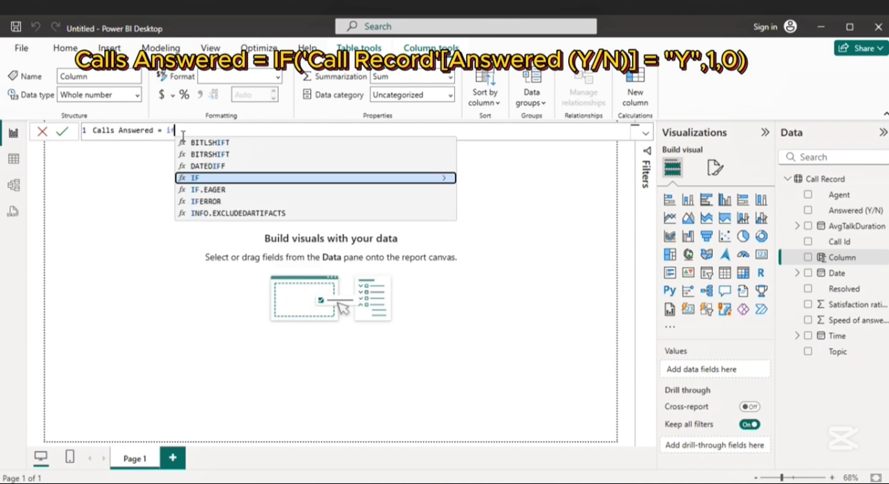
{"action": "key", "text": "Tab"}
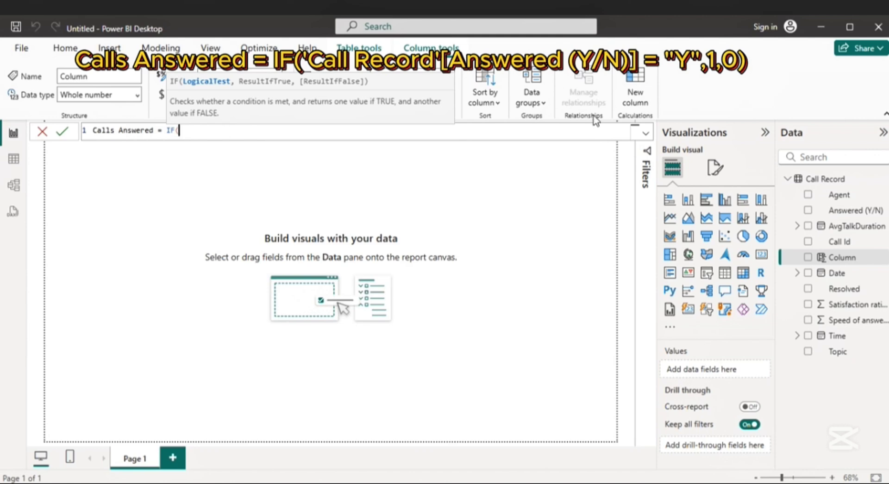
{"action": "type", "text": "call"}
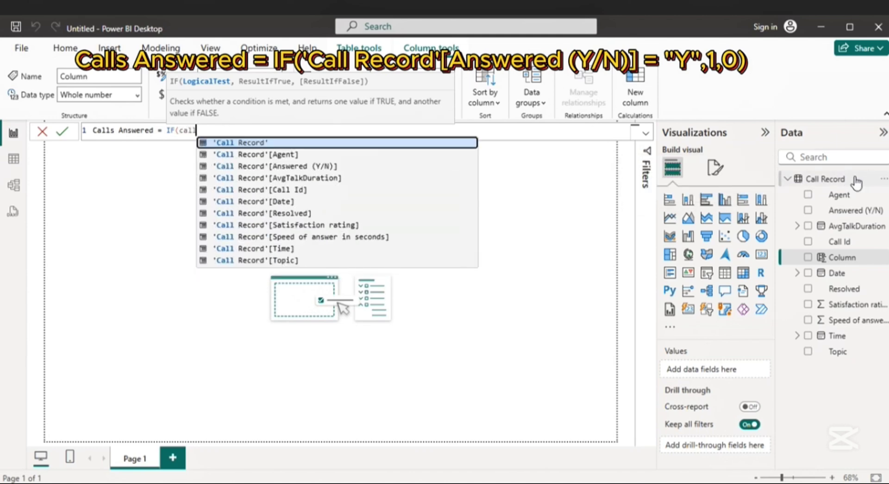
{"action": "left_click", "coordinate": [305, 167]}
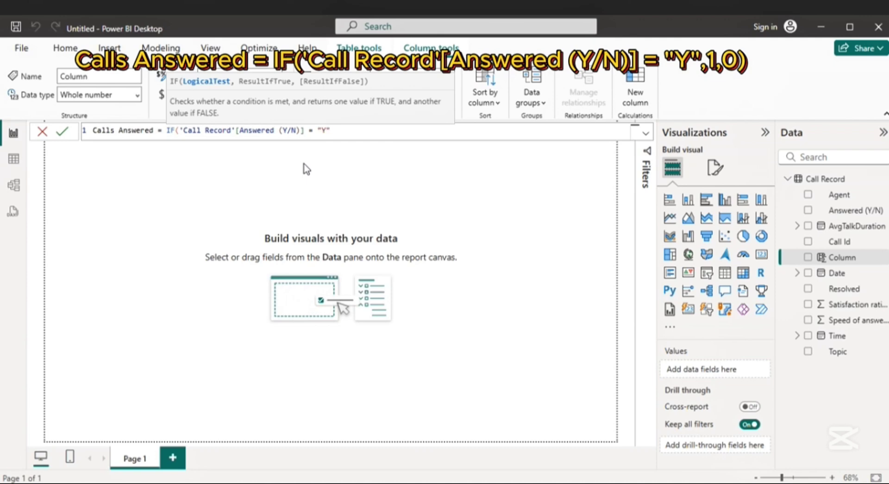
{"action": "type", "text": "= \"Y\",1,0"}
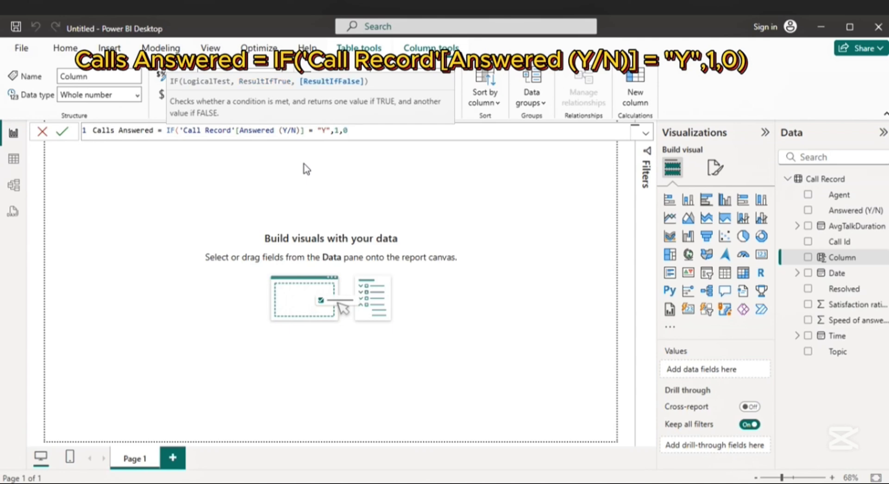
{"action": "type", "text": ")"}
{"action": "key", "text": "Return"}
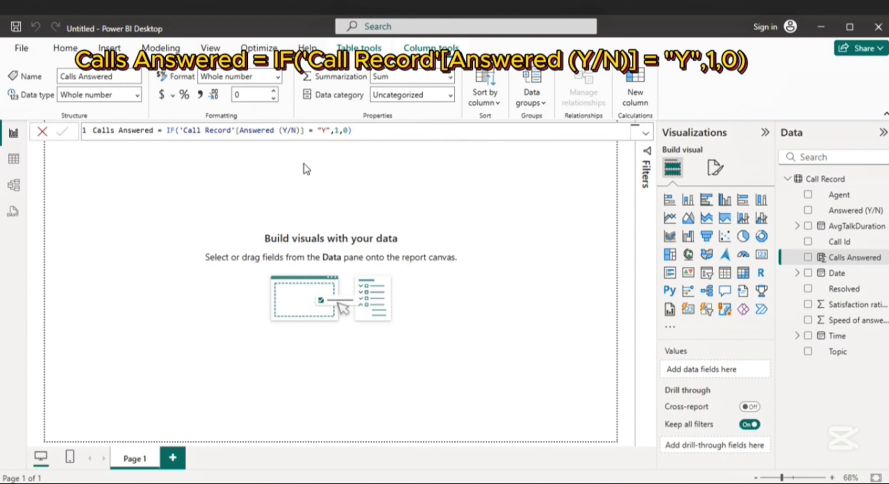
Step: Insert a matrix visual with Calls Answered as its values and move it slightly down along the report page's left edge
{"action": "left_click", "coordinate": [743, 277]}
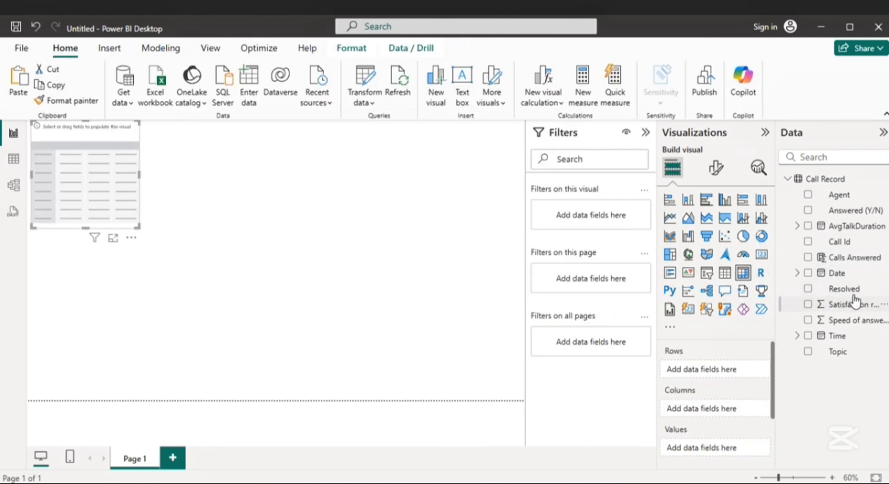
{"action": "left_click", "coordinate": [809, 259]}
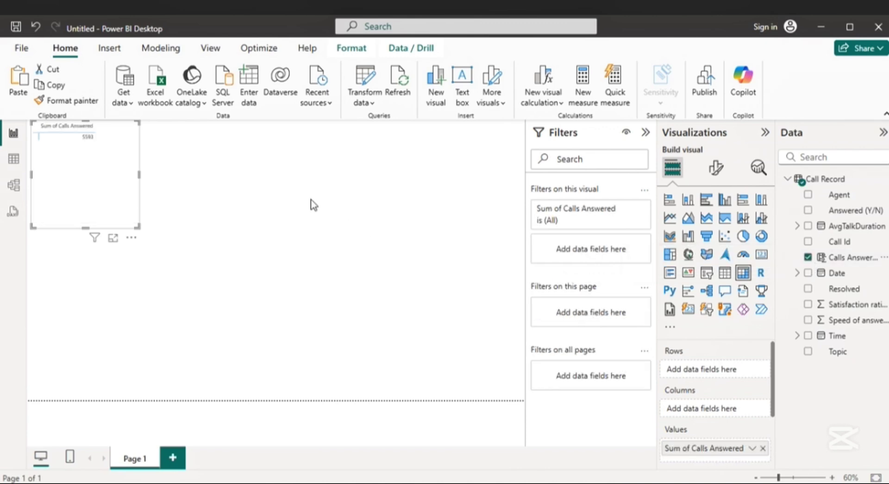
{"action": "left_click_drag", "start_coordinate": [116, 195], "coordinate": [116, 218]}
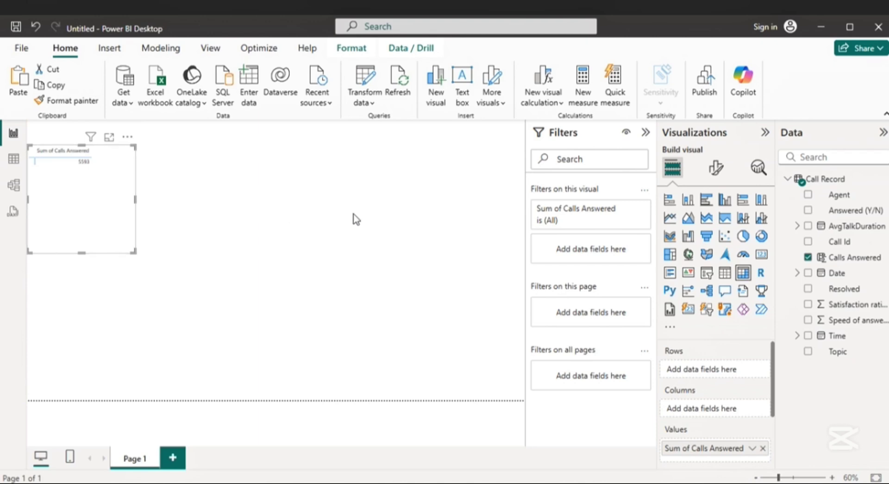
{"action": "left_click", "coordinate": [508, 211]}
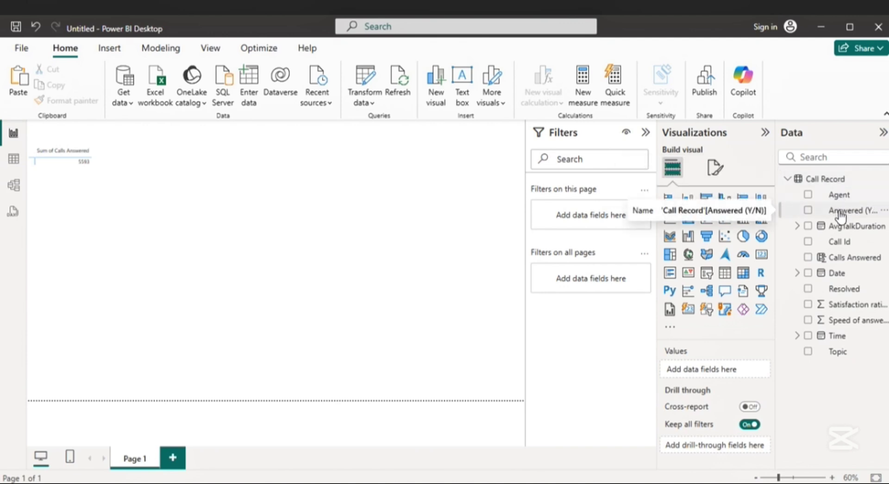
Step: Add a calculated column named Calls rejected to the Call Record table
{"action": "right_click", "coordinate": [828, 189]}
{"action": "left_click", "coordinate": [741, 223]}
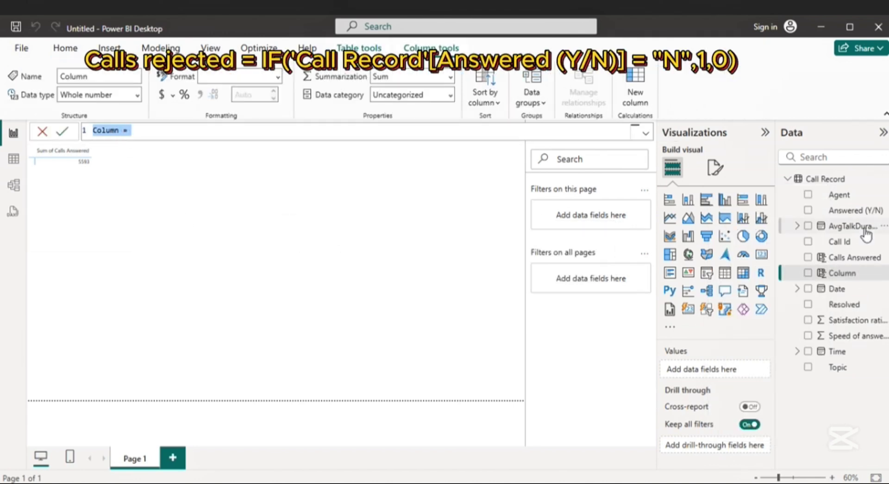
{"action": "double_click", "coordinate": [116, 131]}
{"action": "type", "text": "C"}
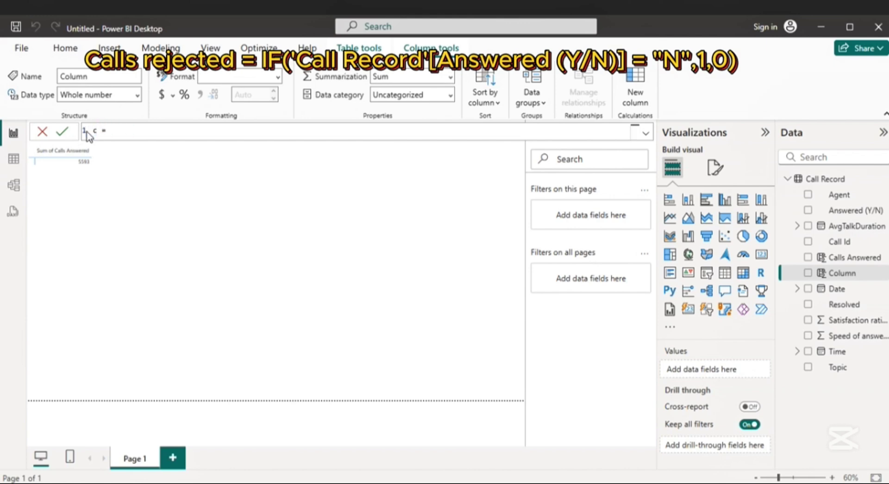
{"action": "type", "text": "alls rejected"}
Step: Define the Calls rejected column as IF('Call Record'[Answered (Y/N)] = "N",1,0)
{"action": "left_click", "coordinate": [174, 131]}
{"action": "type", "text": "IF("}
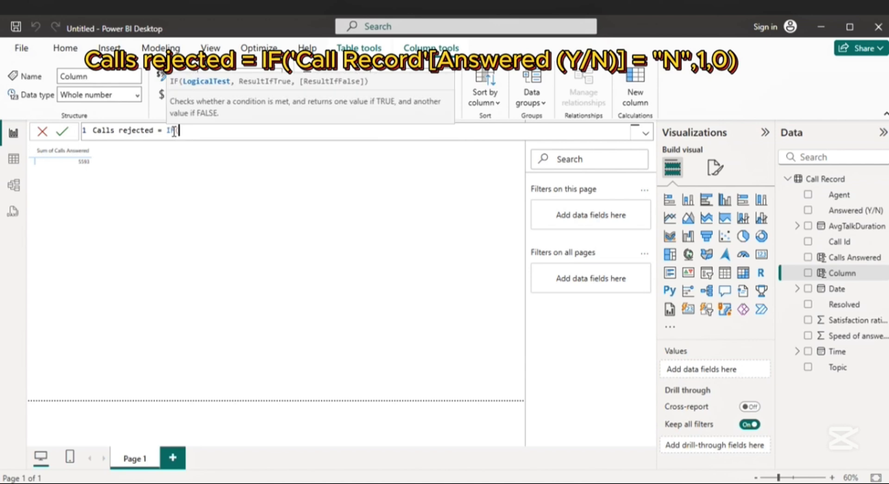
{"action": "type", "text": "ca"}
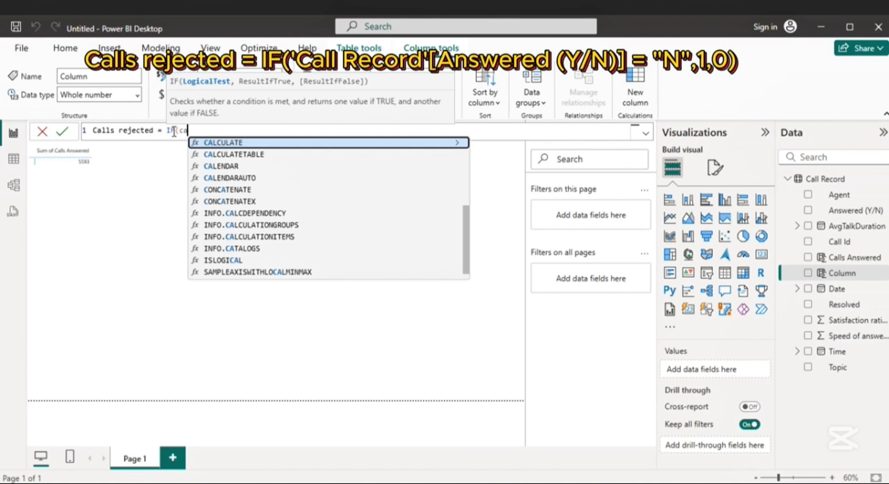
{"action": "type", "text": "ll"}
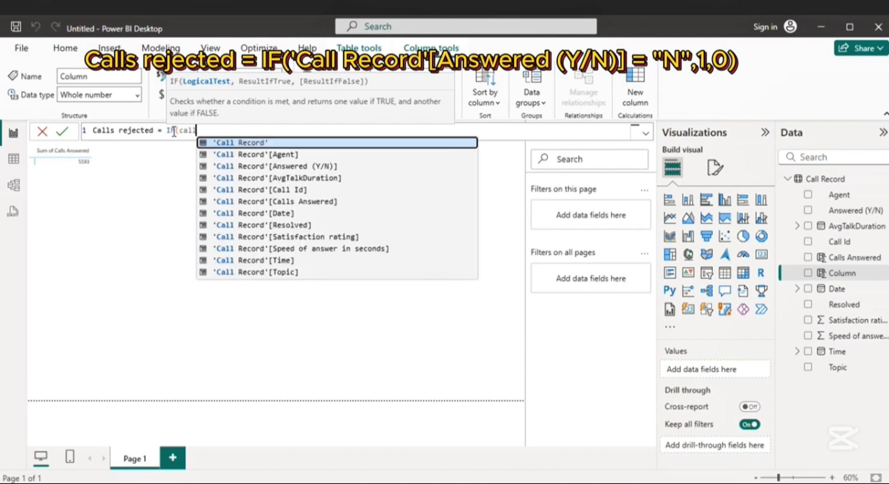
{"action": "left_click", "coordinate": [267, 166]}
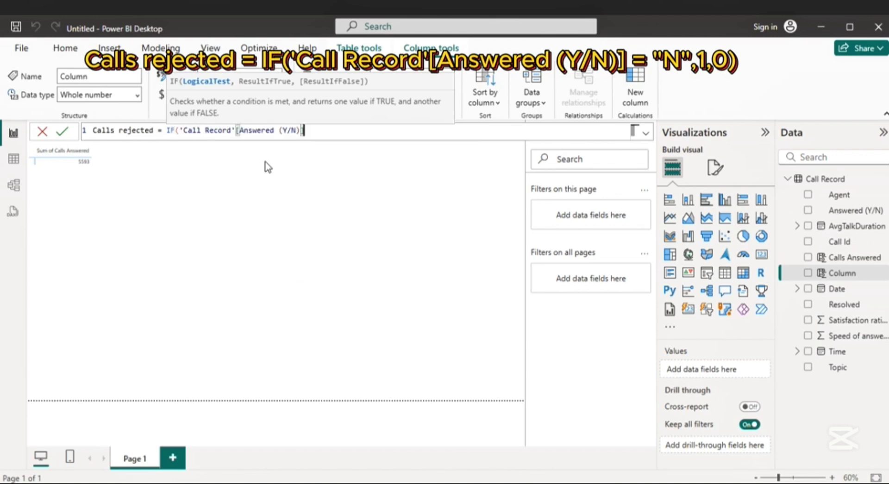
{"action": "type", "text": "= \"N\","}
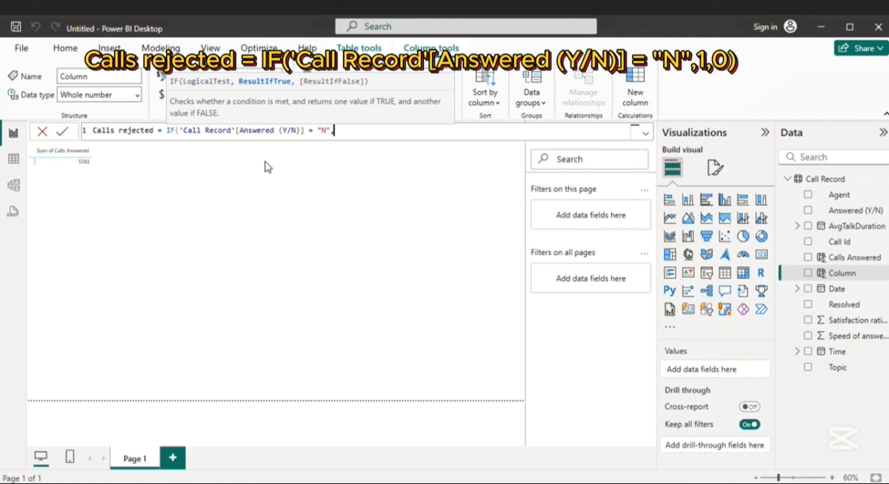
{"action": "type", "text": "1,0"}
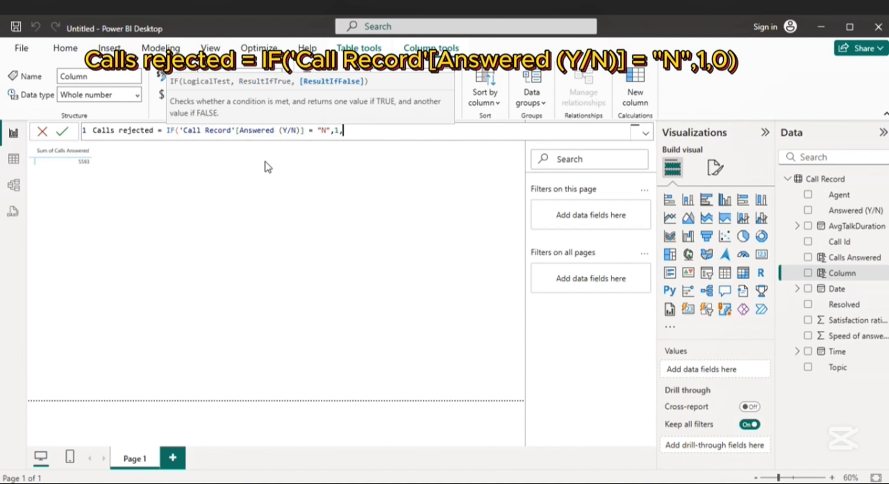
{"action": "type", "text": ")"}
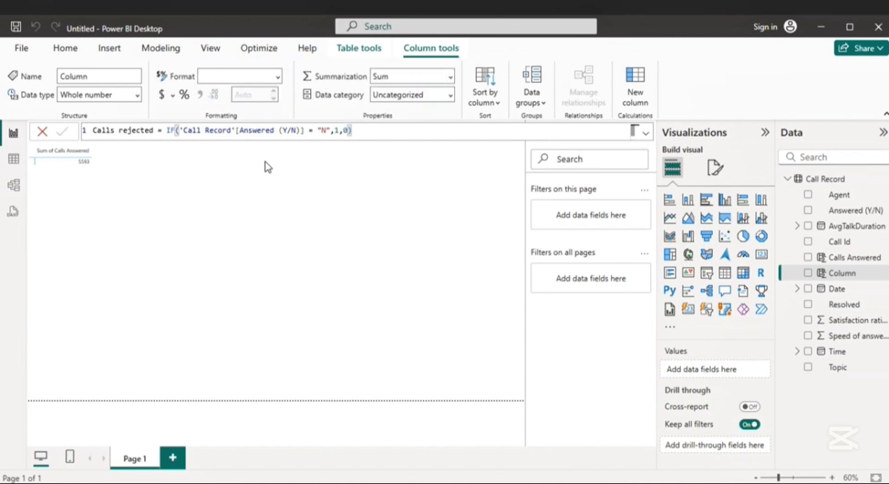
{"action": "key", "text": "Return"}
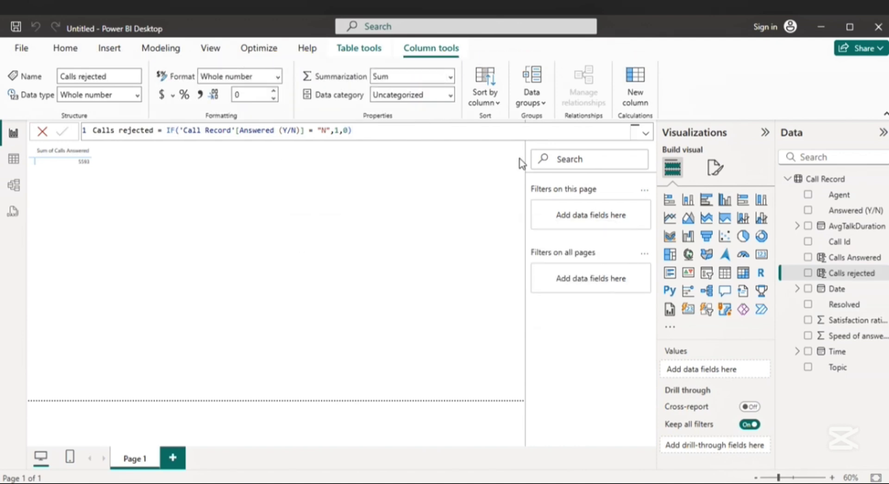
Step: Add Calls rejected to the matrix values and widen the visual to fit both columns
{"action": "left_click_drag", "start_coordinate": [848, 278], "coordinate": [91, 166]}
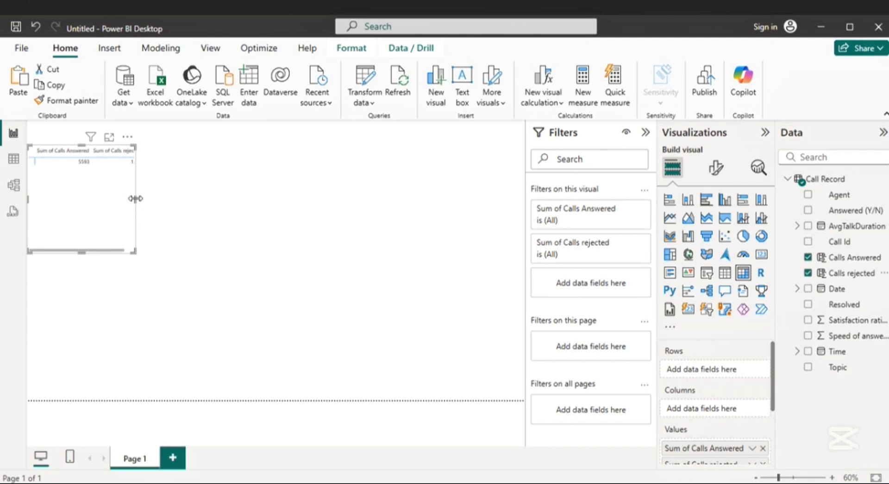
{"action": "left_click_drag", "start_coordinate": [134, 203], "coordinate": [209, 202]}
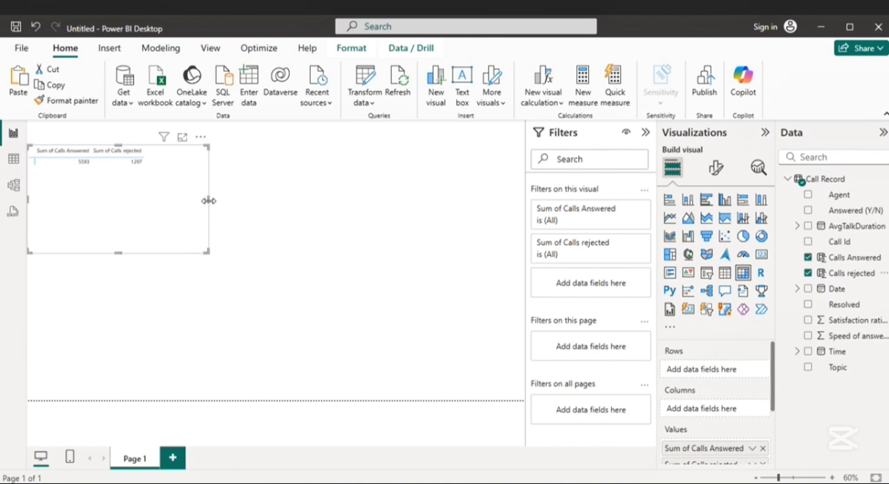
{"action": "left_click", "coordinate": [341, 192]}
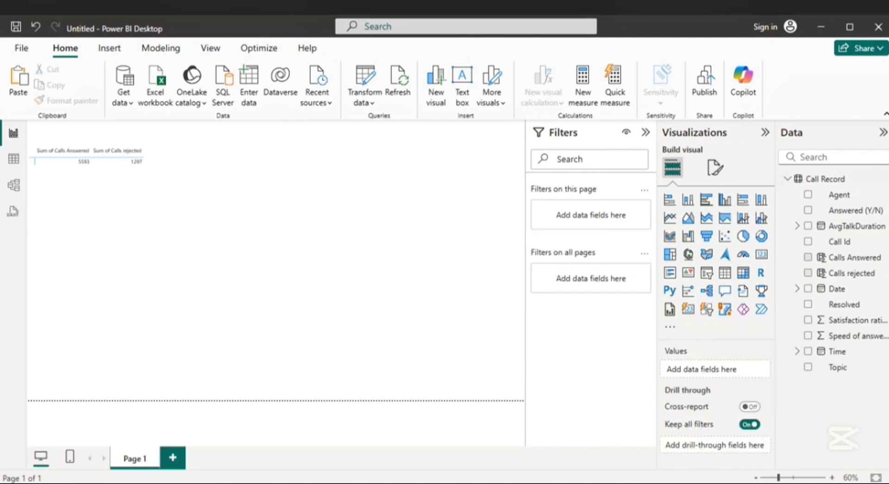
Step: Add a calculated column named Calls resolved to the Call Record table
{"action": "left_click", "coordinate": [827, 180]}
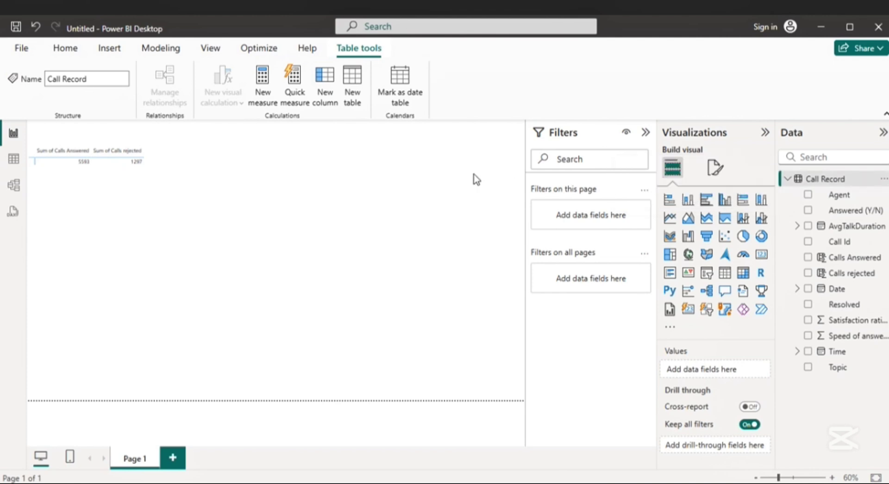
{"action": "left_click", "coordinate": [330, 85]}
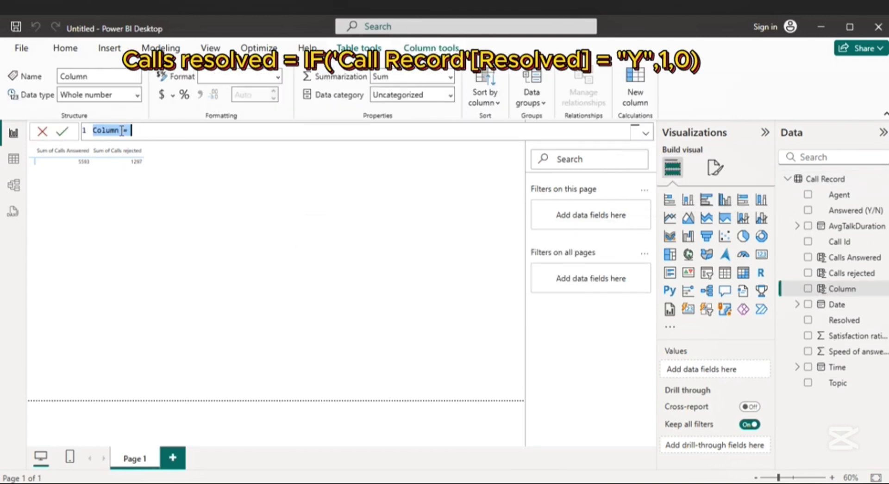
{"action": "left_click_drag", "start_coordinate": [120, 130], "coordinate": [92, 131]}
{"action": "type", "text": "Calls r"}
{"action": "type", "text": "e"}
{"action": "type", "text": "solved"}
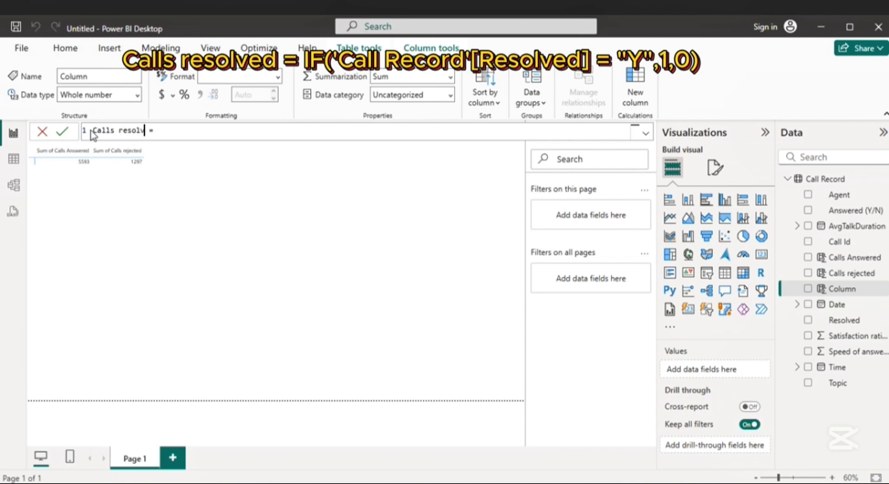
Step: Define the Calls resolved column as IF('Call Record'[Resolved] = "Y",1,0)
{"action": "left_click", "coordinate": [168, 129]}
{"action": "type", "text": "if"}
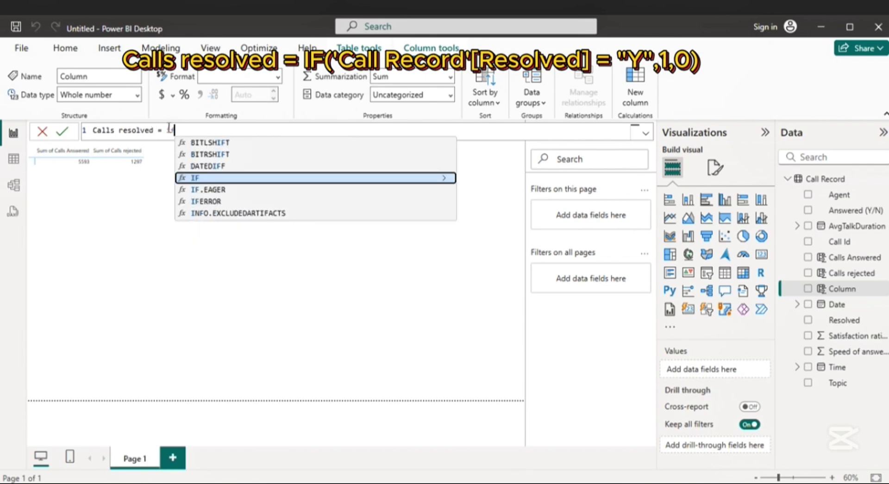
{"action": "key", "text": "Tab"}
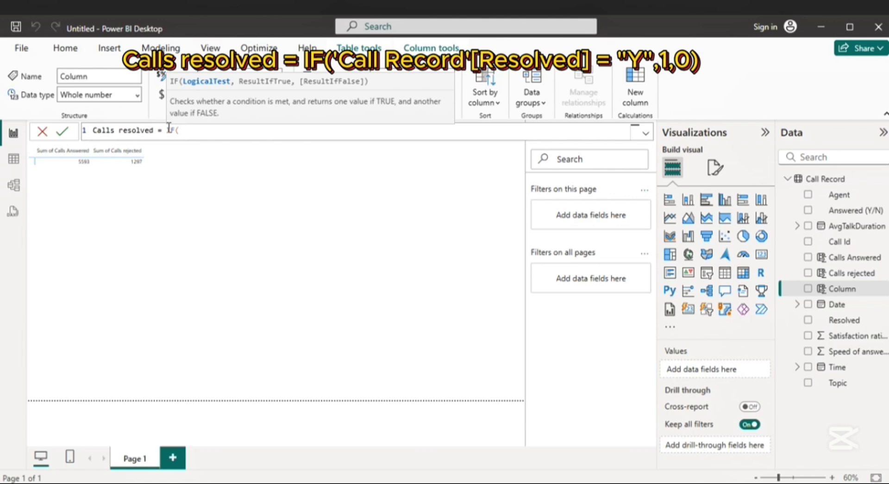
{"action": "type", "text": "ca"}
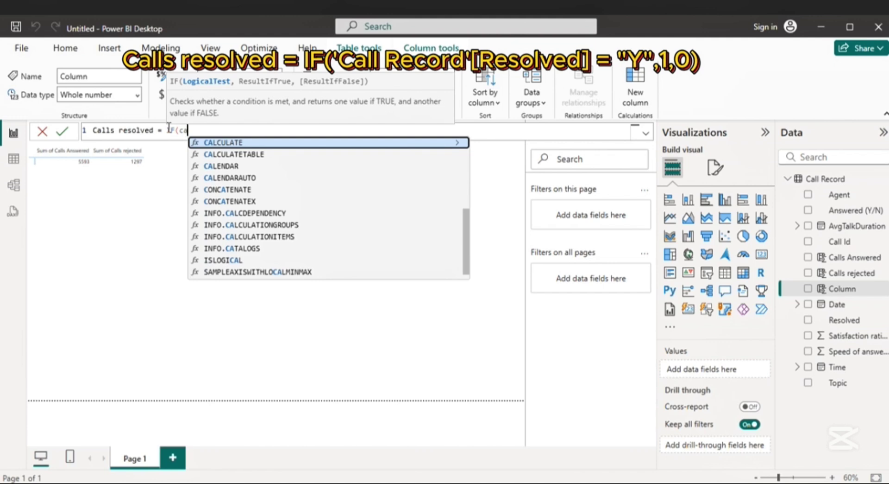
{"action": "type", "text": "ll"}
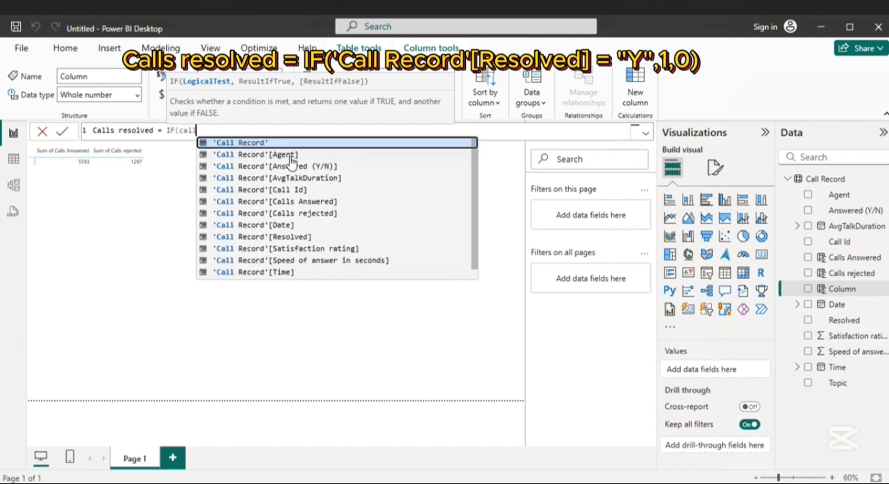
{"action": "left_click", "coordinate": [292, 237]}
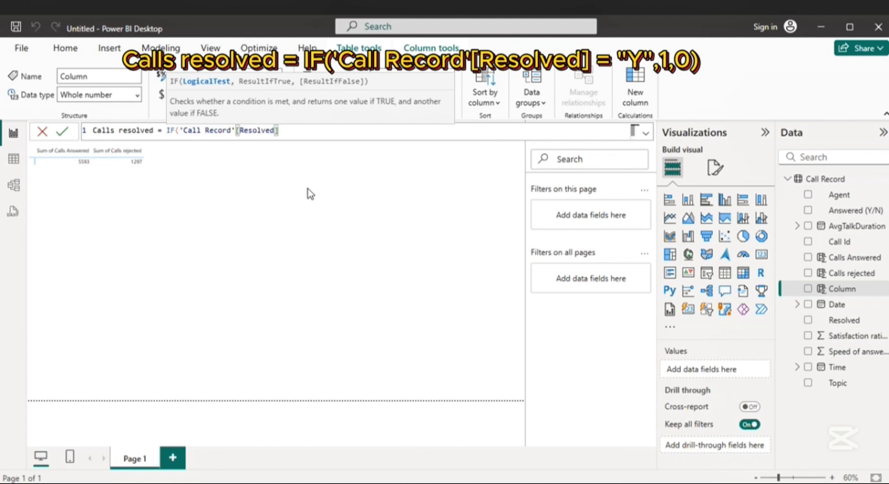
{"action": "type", "text": "="}
{"action": "key", "text": "BackSpace"}
{"action": "type", "text": "\"Y\","}
{"action": "key", "text": "BackSpace"}
{"action": "type", "text": "\",1,0"}
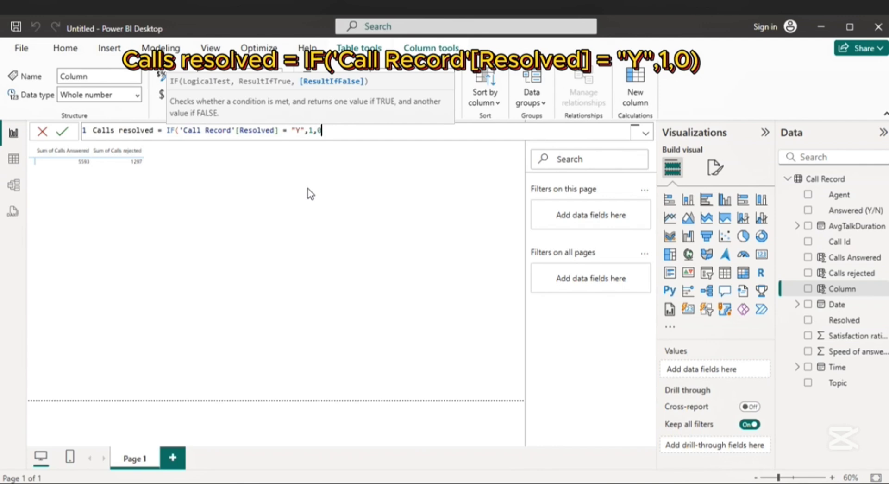
{"action": "type", "text": ")"}
{"action": "key", "text": "Return"}
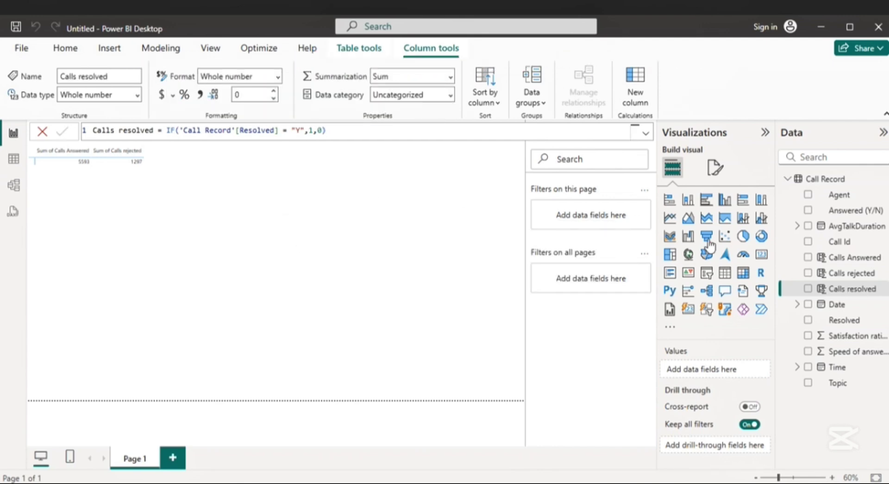
Step: Add Calls resolved to the values of the matrix beside Calls Answered and Calls rejected
{"action": "left_click_drag", "start_coordinate": [826, 288], "coordinate": [113, 162]}
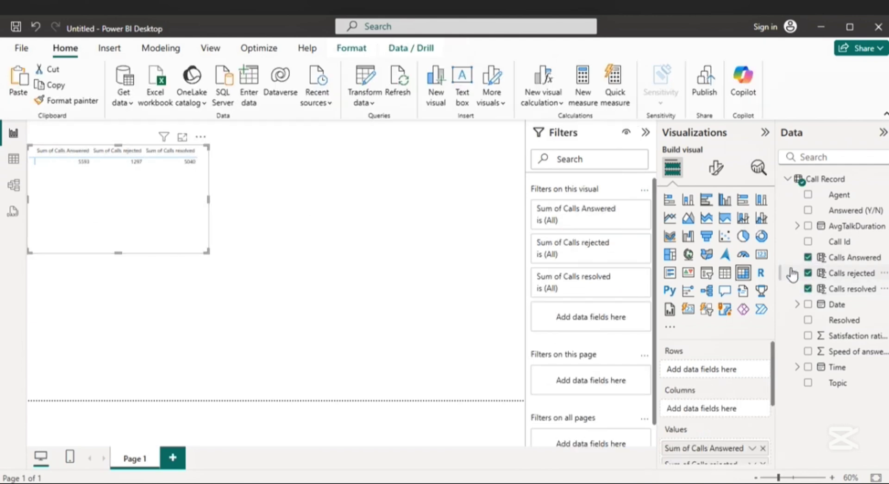
Step: Copy the Calls resolved formula into a new calculated column in the Call Record table
{"action": "left_click", "coordinate": [817, 180]}
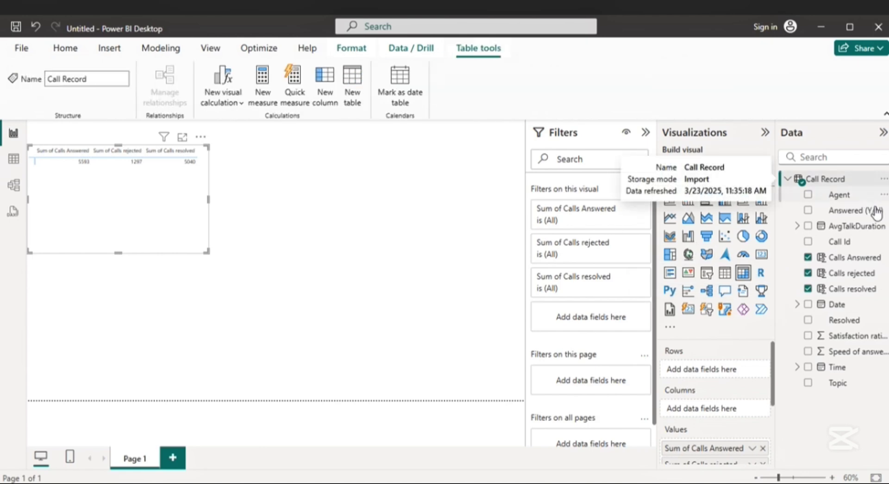
{"action": "left_click", "coordinate": [852, 290]}
{"action": "left_click_drag", "start_coordinate": [326, 130], "coordinate": [86, 136]}
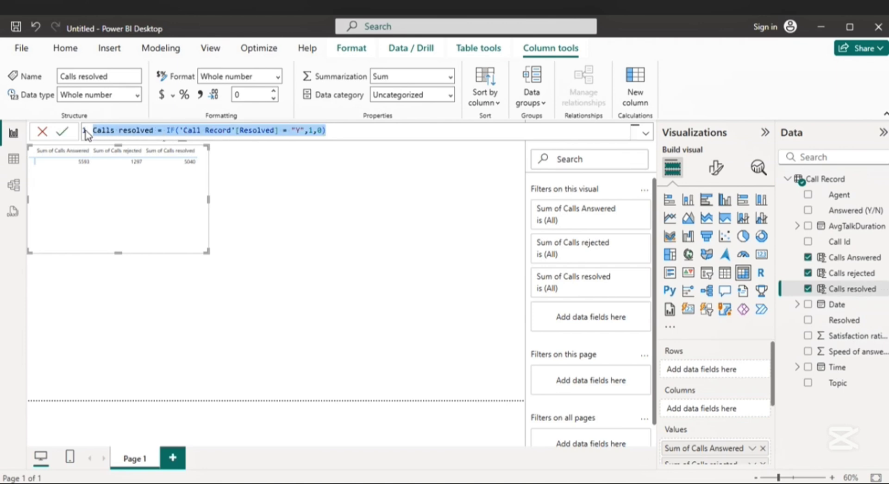
{"action": "left_click", "coordinate": [827, 180]}
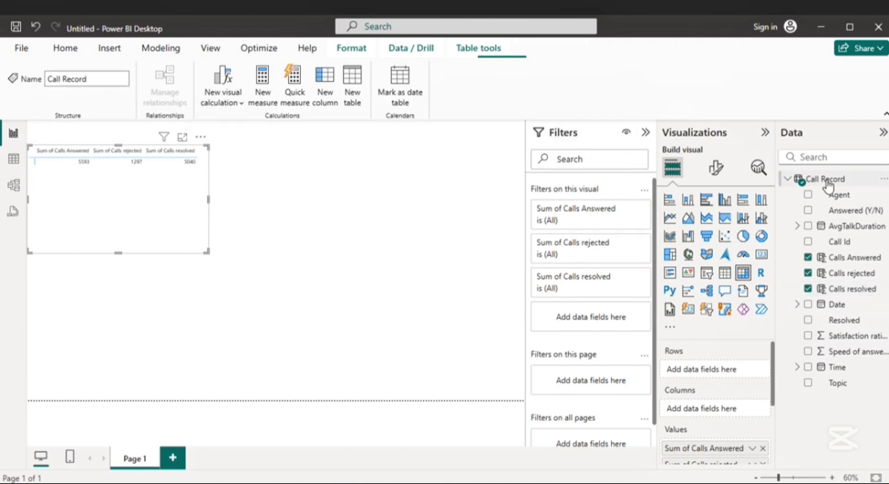
{"action": "left_click", "coordinate": [323, 82]}
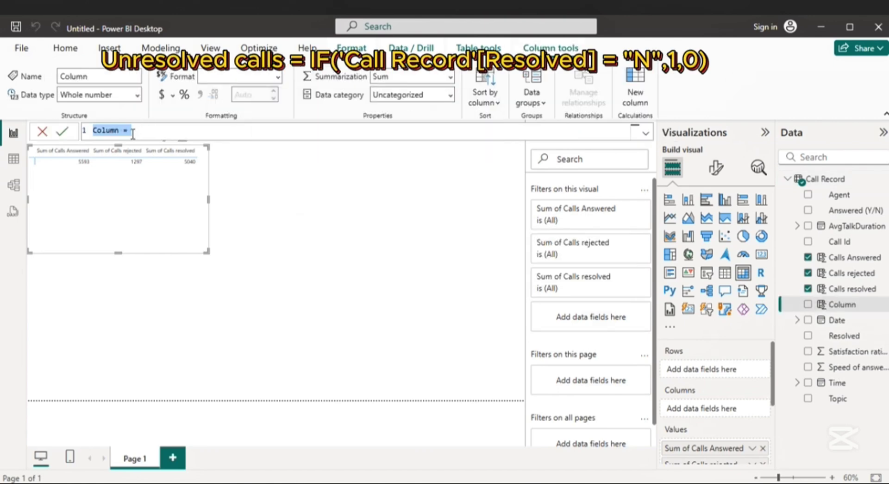
{"action": "type", "text": "Calls resolved = IF('Call Record'[Resolved] = \"Y\",1,0)"}
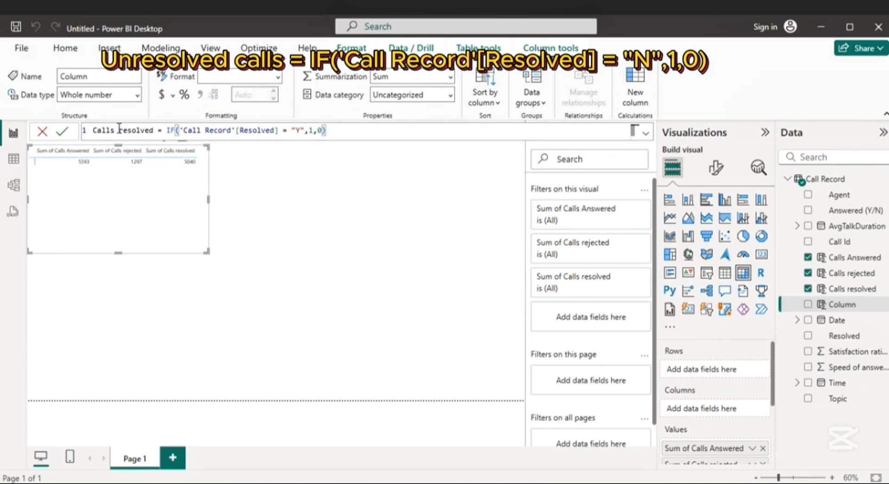
Step: Change the column name in the copied formula to Unresolved calls
{"action": "double_click", "coordinate": [120, 129]}
{"action": "left_click", "coordinate": [119, 129]}
{"action": "type", "text": "Un"}
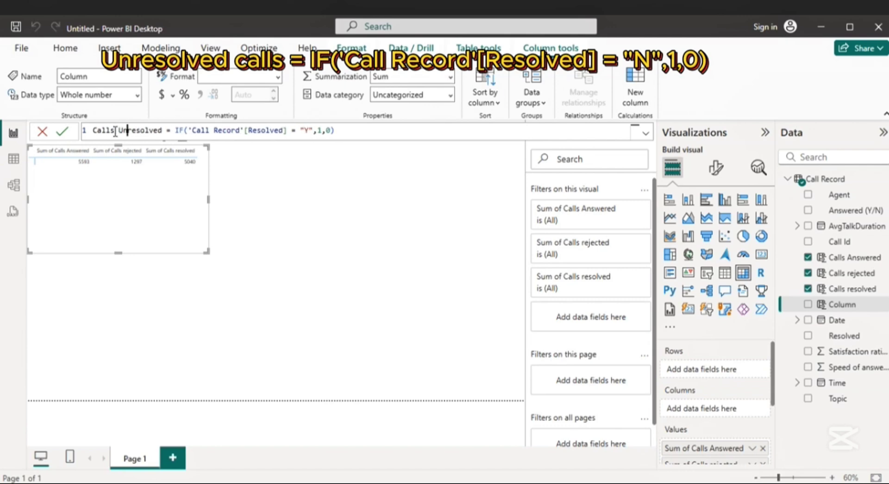
{"action": "double_click", "coordinate": [95, 131]}
{"action": "key", "text": "BackSpace"}
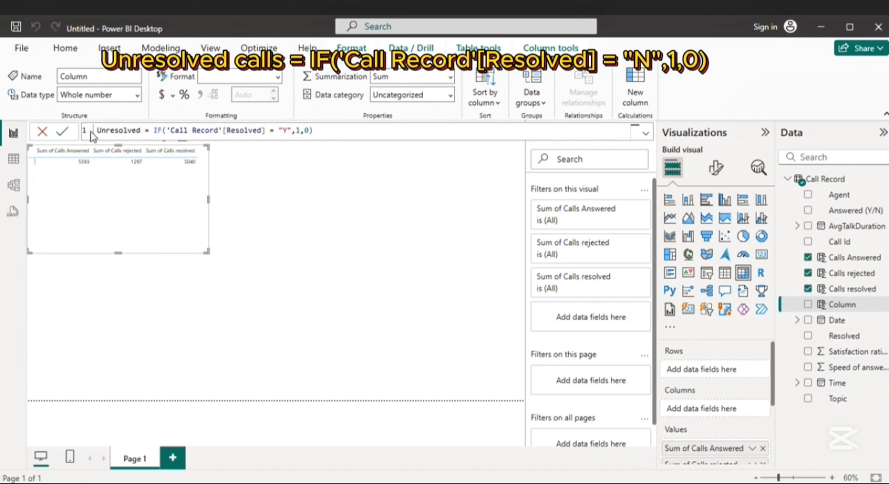
{"action": "key", "text": "Delete"}
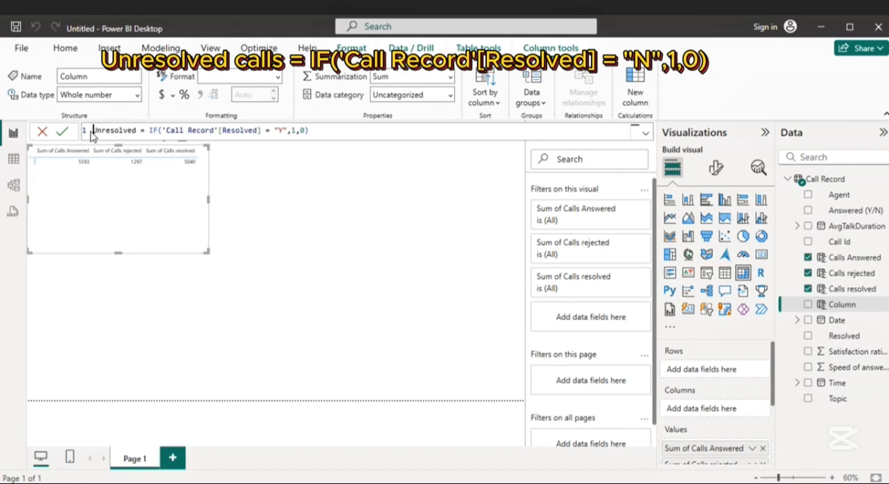
{"action": "left_click", "coordinate": [141, 130]}
{"action": "type", "text": "calls"}
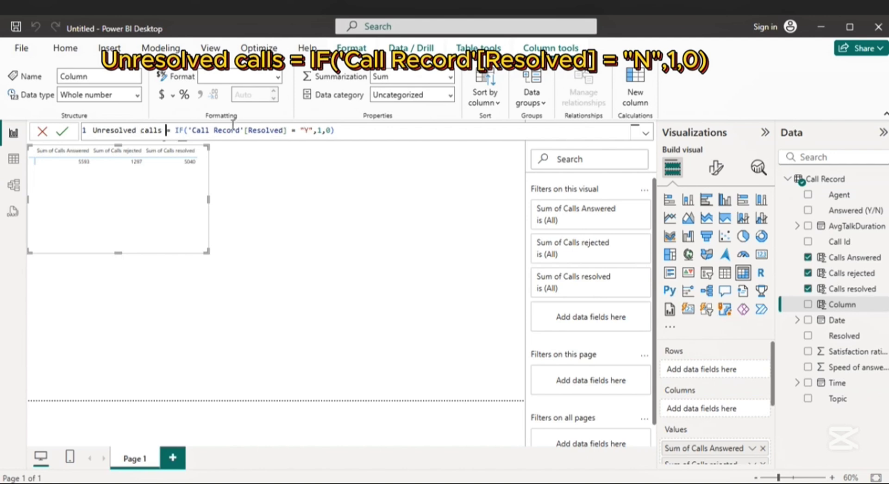
Step: Set the Unresolved calls condition to "N" so the formula reads IF('Call Record'[Resolved] = "N",1,0), and commit it
{"action": "left_click", "coordinate": [308, 130]}
{"action": "type", "text": "N"}
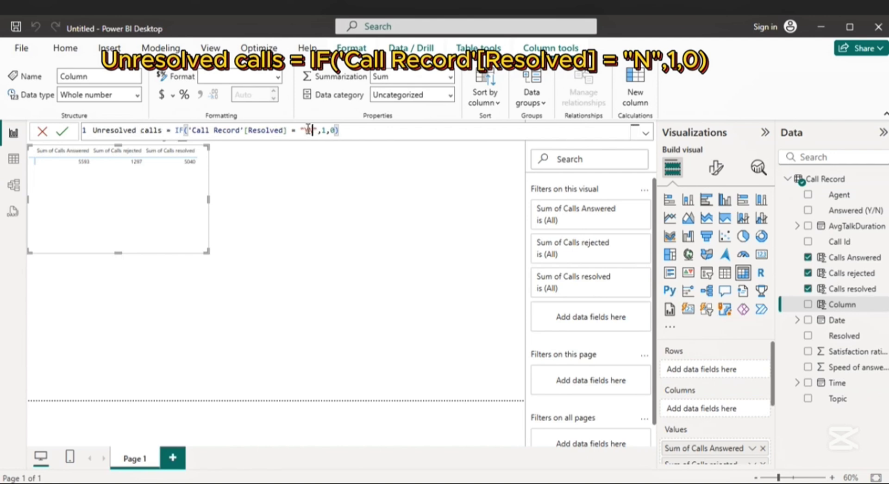
{"action": "left_click", "coordinate": [308, 130]}
{"action": "key", "text": "BackSpace"}
{"action": "key", "text": "Return"}
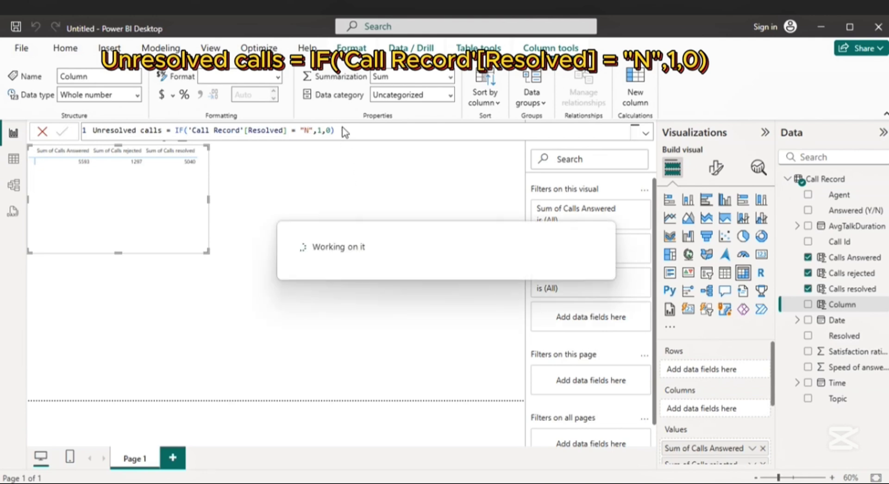
{"action": "left_click", "coordinate": [343, 129]}
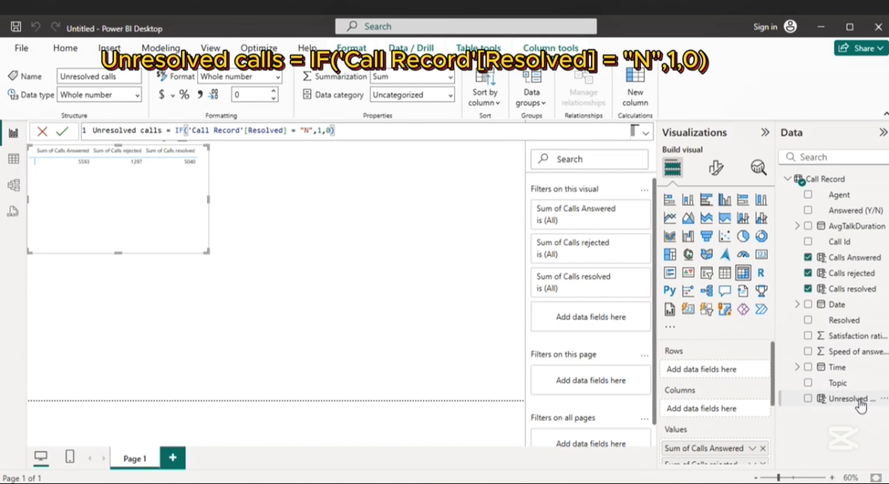
Step: Add Unresolved calls to the matrix values and widen the visual to fit all four columns
{"action": "left_click_drag", "start_coordinate": [857, 400], "coordinate": [179, 231]}
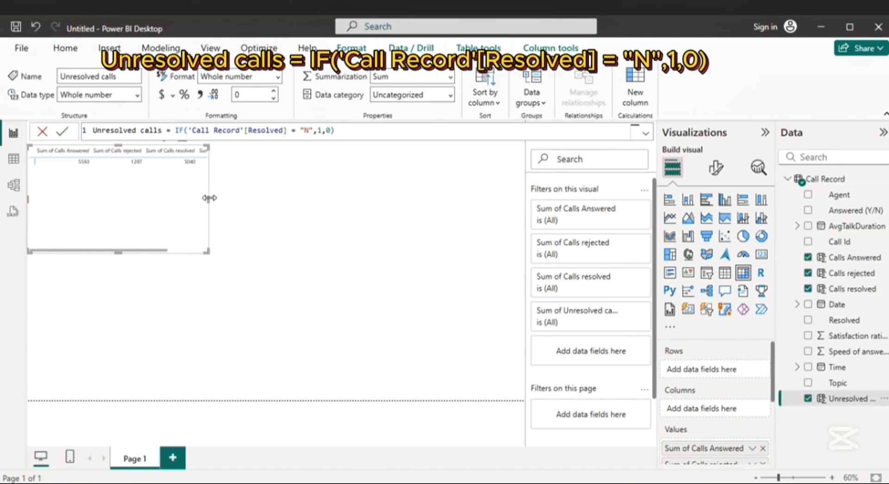
{"action": "left_click_drag", "start_coordinate": [208, 202], "coordinate": [306, 198]}
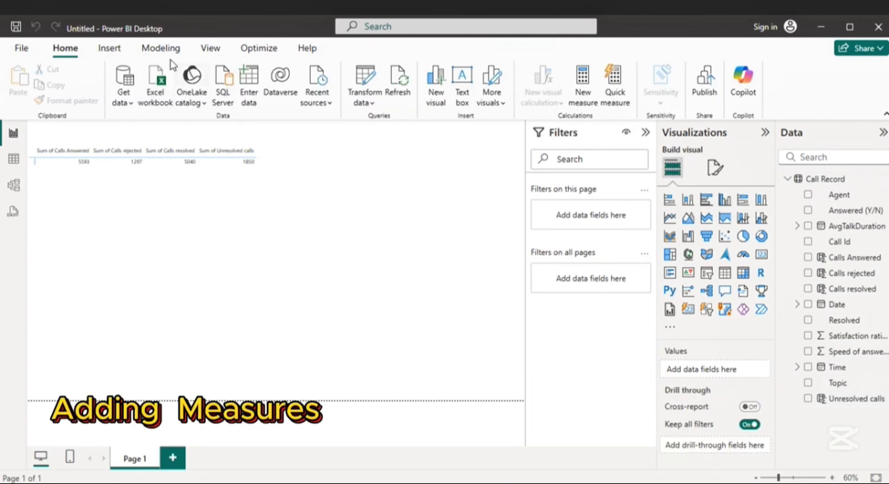
Step: Create an empty calculated table named New Measures for holding the measures
{"action": "left_click", "coordinate": [160, 48]}
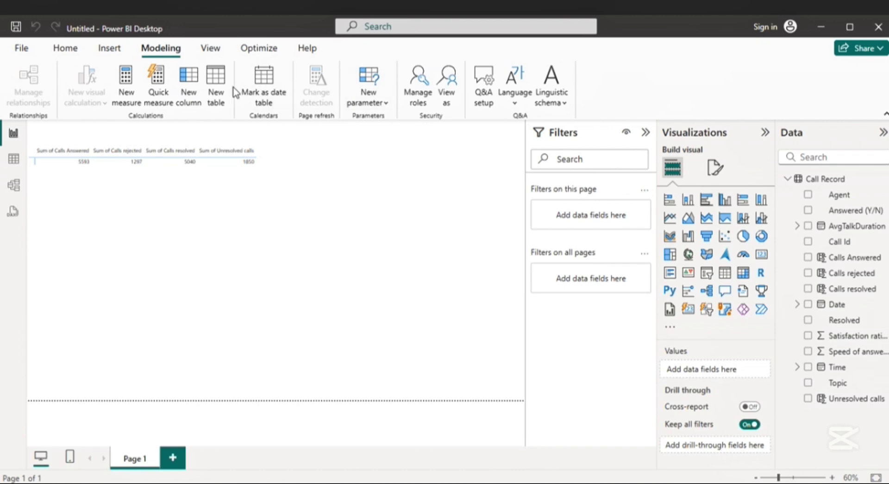
{"action": "left_click", "coordinate": [219, 83]}
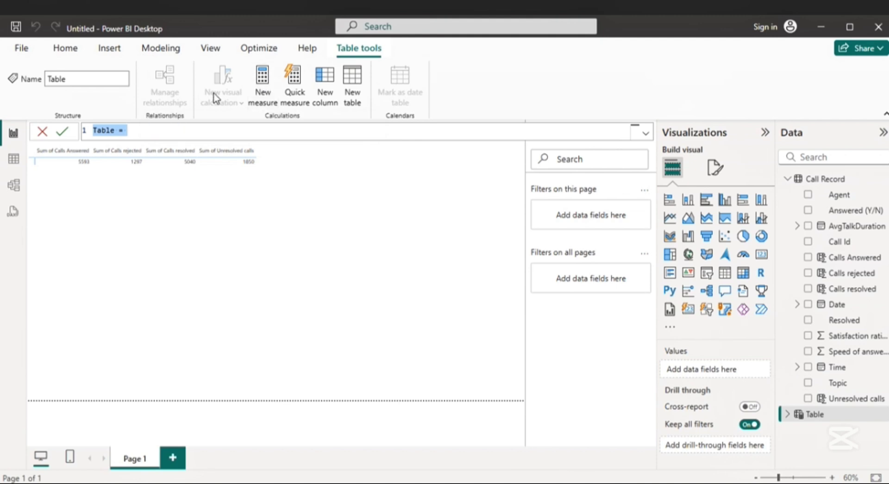
{"action": "left_click", "coordinate": [119, 129]}
{"action": "double_click", "coordinate": [115, 129]}
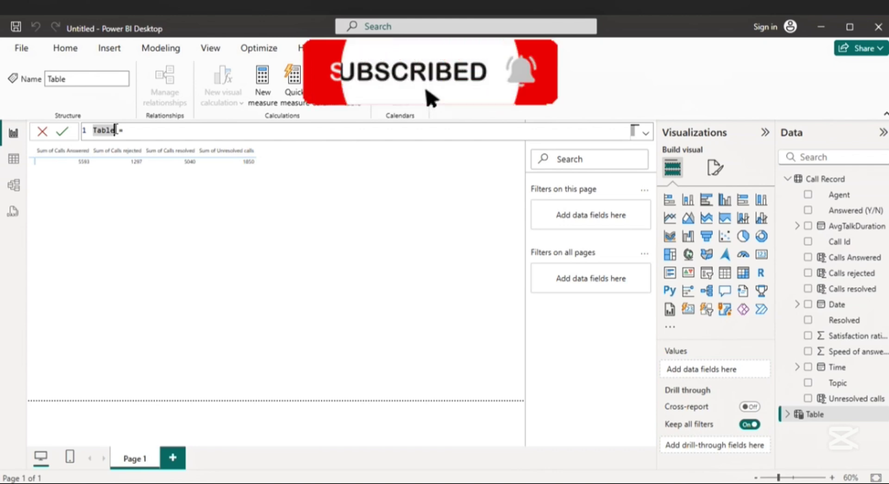
{"action": "left_click", "coordinate": [116, 129]}
{"action": "type", "text": "ME"}
{"action": "key", "text": "BackSpace"}
{"action": "key", "text": "BackSpace"}
{"action": "key", "text": "BackSpace"}
{"action": "key", "text": "BackSpace"}
{"action": "key", "text": "BackSpace"}
{"action": "key", "text": "BackSpace"}
{"action": "key", "text": "BackSpace"}
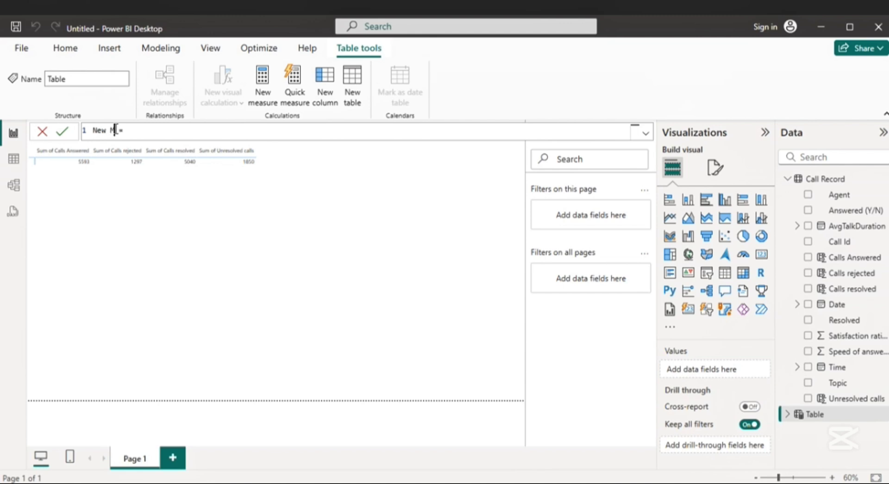
{"action": "type", "text": "easures"}
{"action": "key", "text": "Return"}
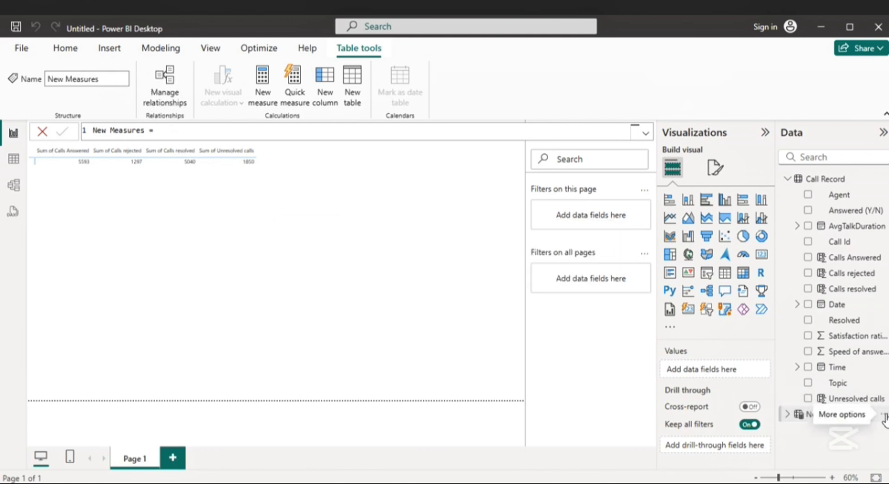
Step: Add a measure named Total calls to the New Measures table
{"action": "left_click", "coordinate": [884, 414]}
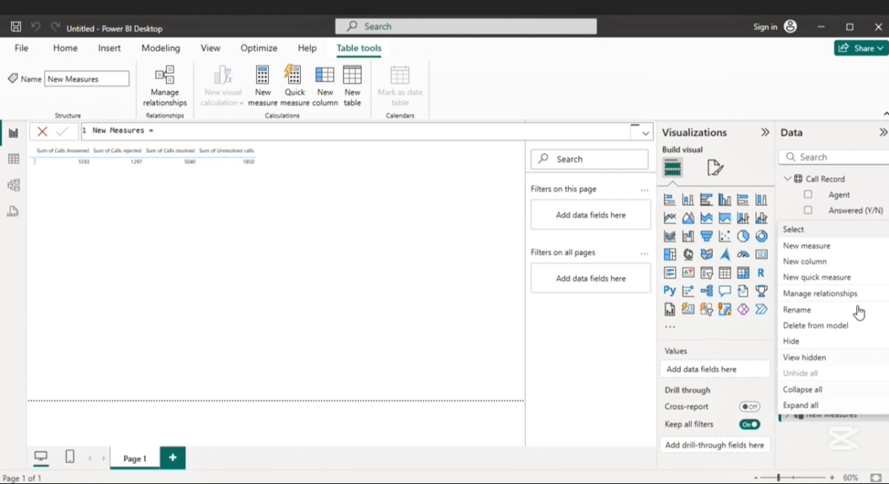
{"action": "left_click", "coordinate": [806, 246]}
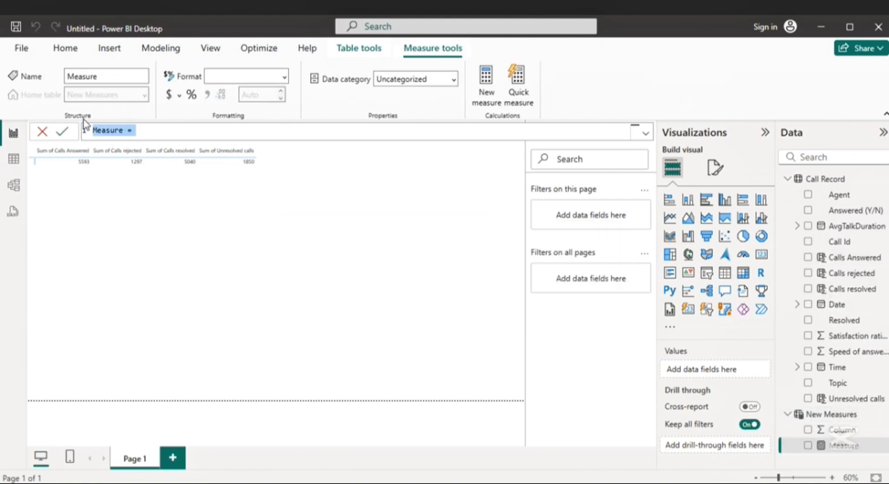
{"action": "left_click", "coordinate": [125, 132]}
{"action": "type", "text": "s"}
{"action": "key", "text": "BackSpace"}
{"action": "key", "text": "BackSpace"}
{"action": "key", "text": "BackSpace"}
{"action": "key", "text": "BackSpace"}
{"action": "key", "text": "BackSpace"}
{"action": "key", "text": "BackSpace"}
{"action": "type", "text": "Total"}
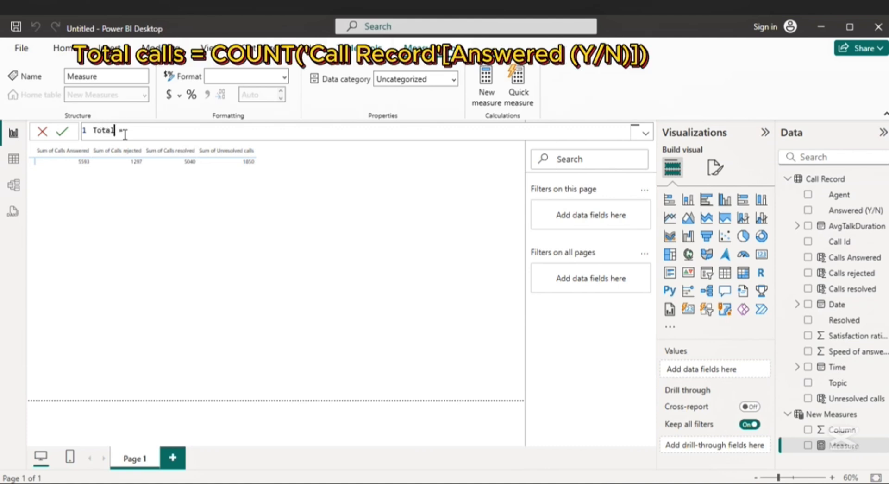
{"action": "type", "text": " calss"}
{"action": "key", "text": "BackSpace"}
{"action": "key", "text": "BackSpace"}
Step: Define the Total calls measure as COUNT('Call Record'[Answered (Y/N)])
{"action": "type", "text": "count"}
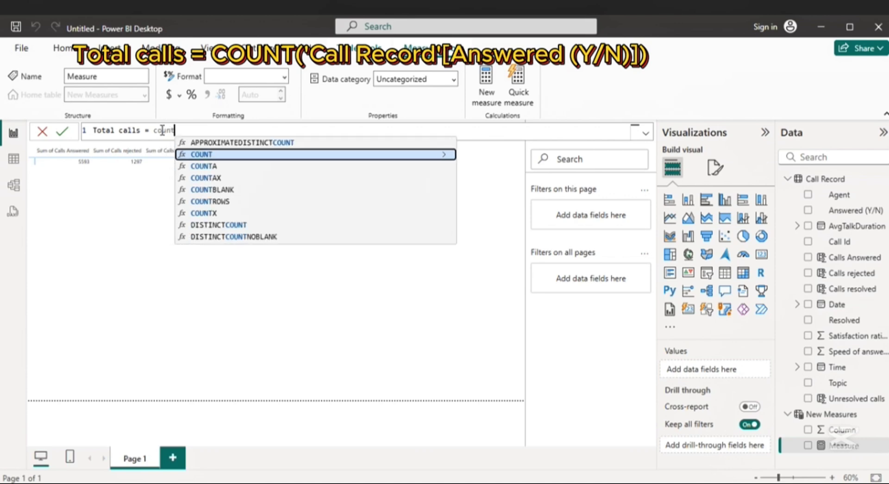
{"action": "key", "text": "Tab"}
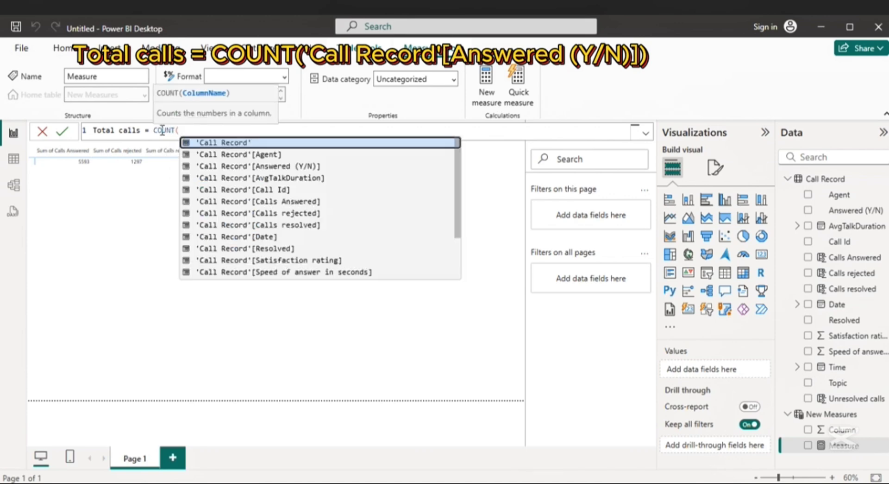
{"action": "left_click", "coordinate": [248, 167]}
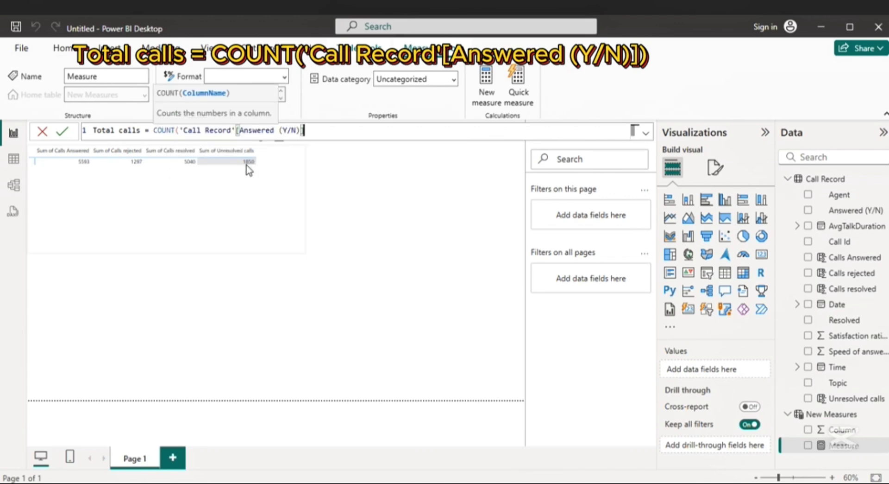
{"action": "type", "text": ")"}
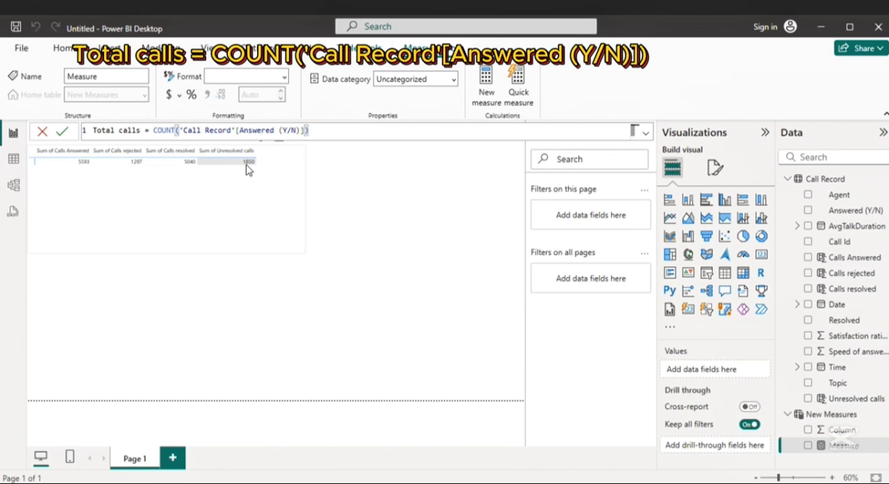
{"action": "key", "text": "Return"}
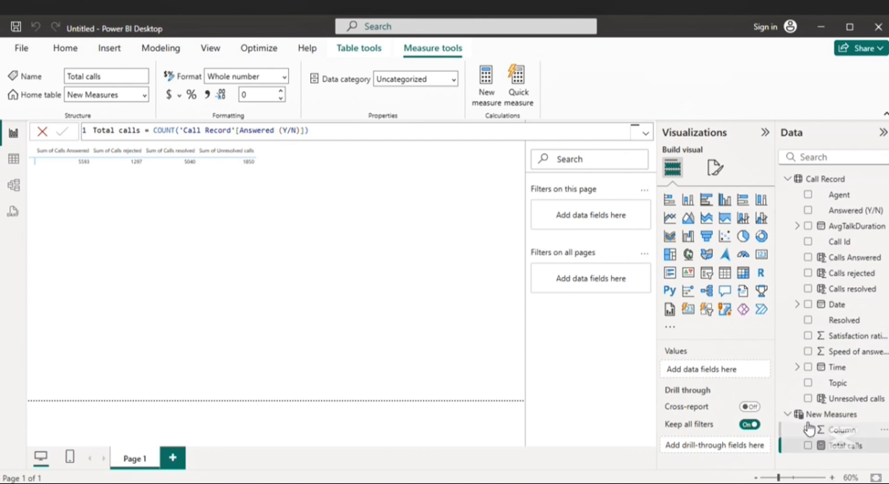
Step: Hide the placeholder field Column in the New Measures table
{"action": "left_click", "coordinate": [881, 421]}
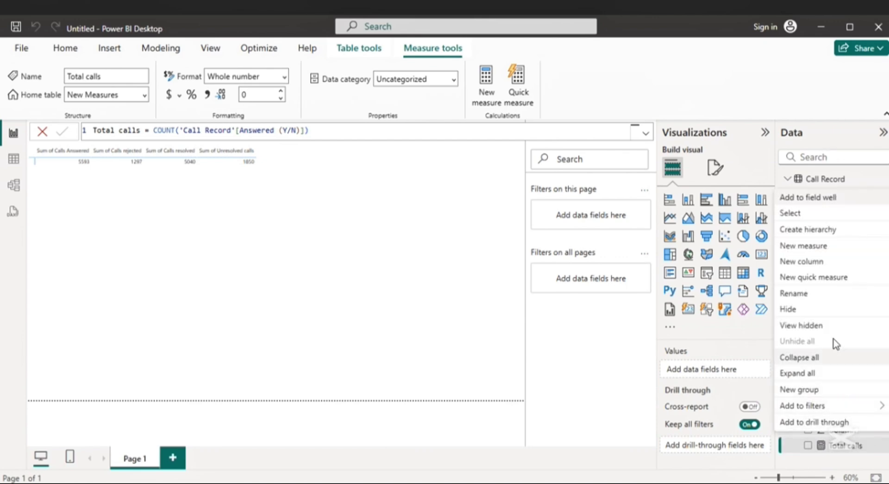
{"action": "left_click", "coordinate": [797, 309]}
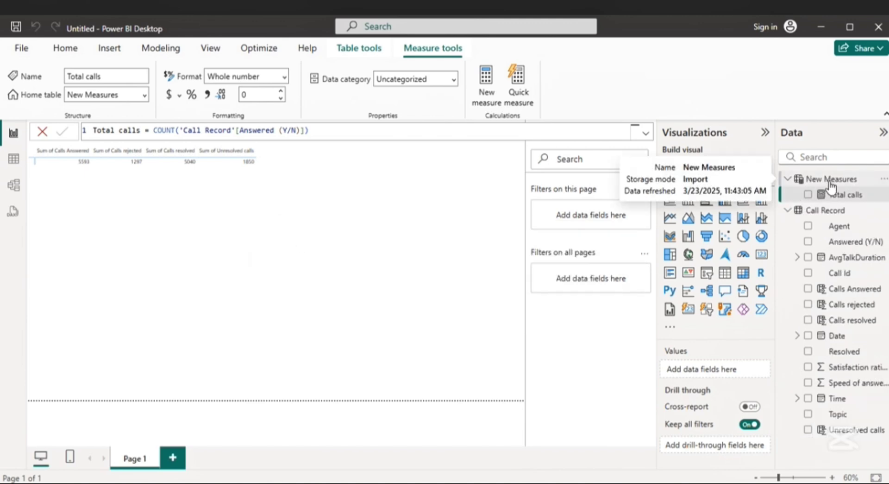
Step: Add a measure named Target with the value 4.5 to the New Measures table
{"action": "left_click", "coordinate": [830, 185]}
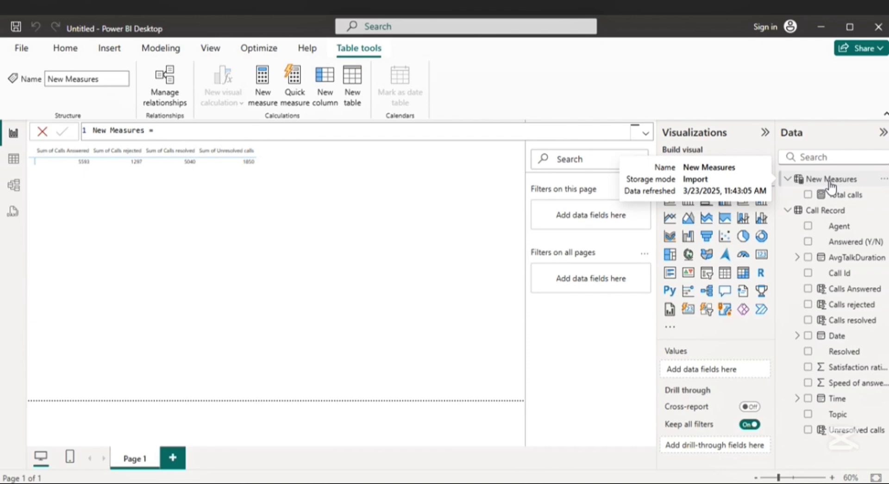
{"action": "left_click", "coordinate": [267, 82]}
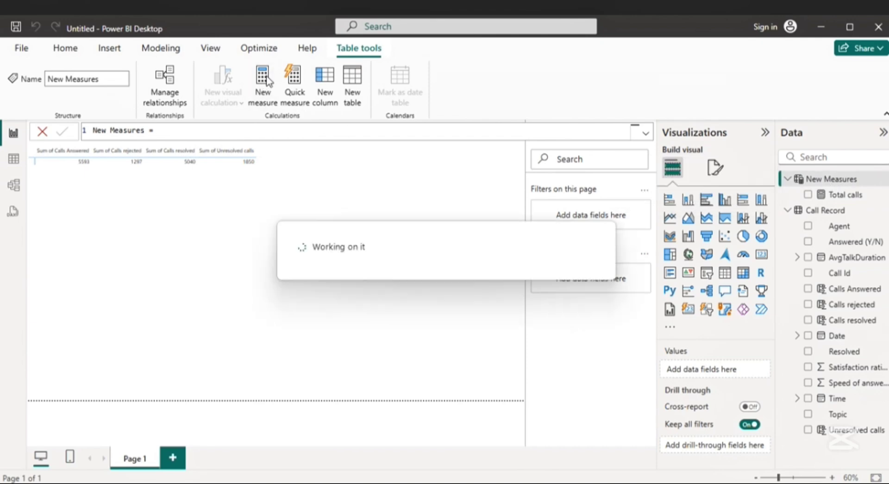
{"action": "left_click", "coordinate": [126, 130]}
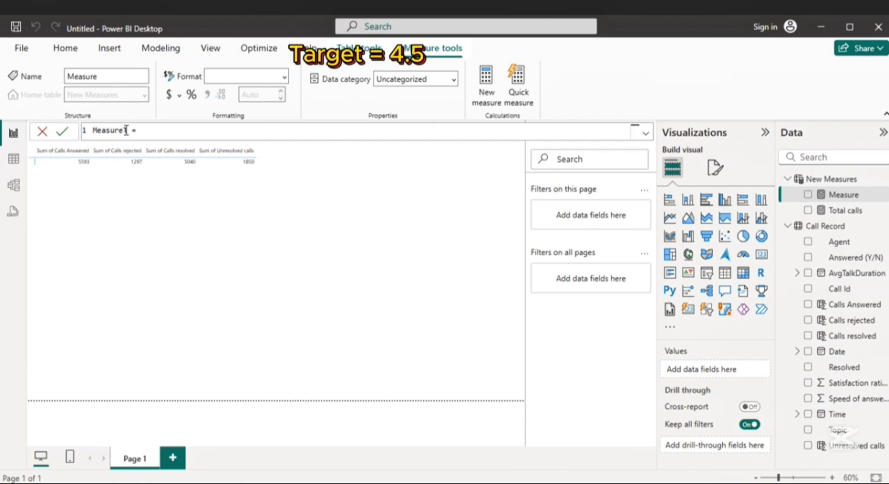
{"action": "key", "text": "BackSpace"}
{"action": "key", "text": "BackSpace"}
{"action": "key", "text": "BackSpace"}
{"action": "key", "text": "BackSpace"}
{"action": "key", "text": "BackSpace"}
{"action": "key", "text": "BackSpace"}
{"action": "key", "text": "BackSpace"}
{"action": "type", "text": "Target"}
{"action": "left_click", "coordinate": [235, 275]}
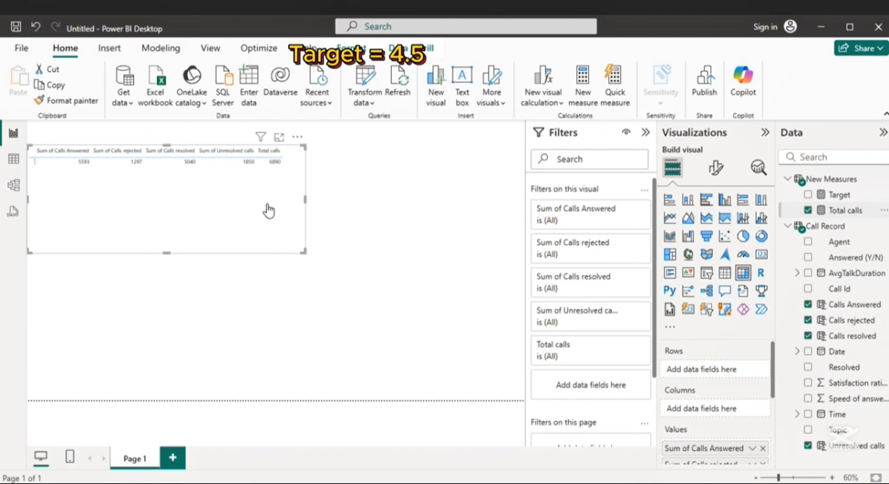
Step: Add Target to the matrix values as a check and delete the matrix from the report page
{"action": "left_click_drag", "start_coordinate": [845, 196], "coordinate": [298, 204]}
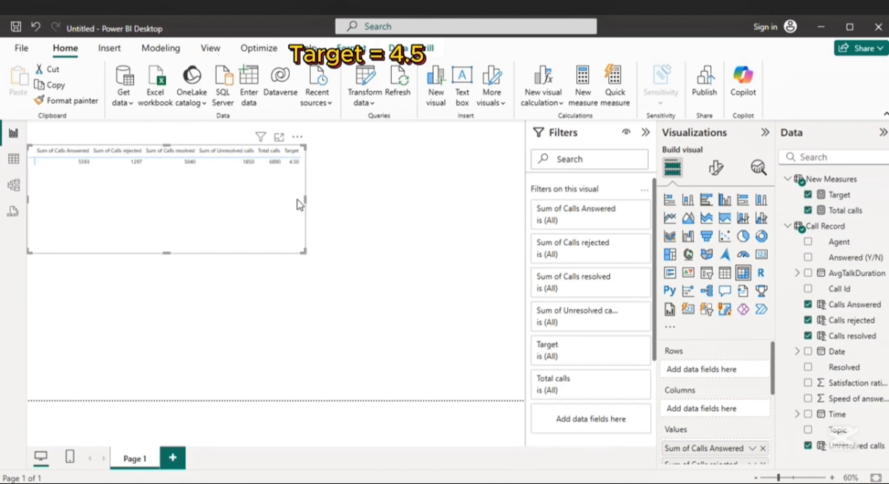
{"action": "key", "text": "Delete"}
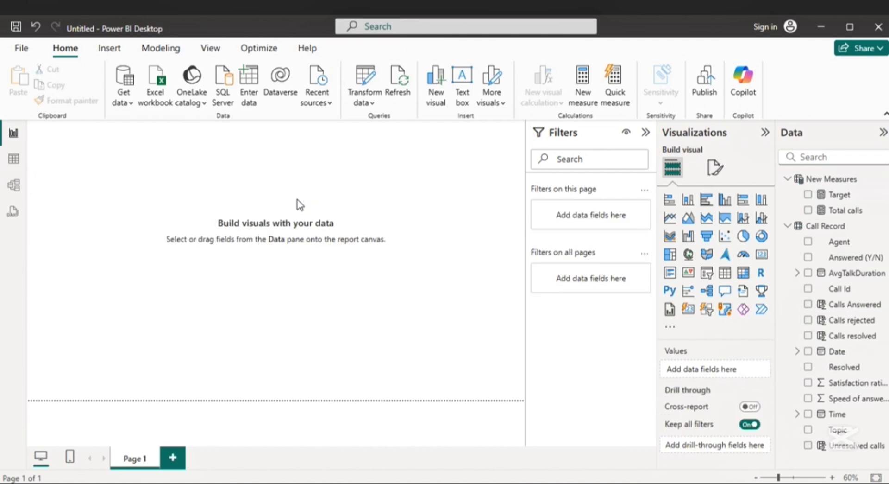
Step: Collapse the Filters pane and rename the report page Page 1 as Dashboard
{"action": "left_click", "coordinate": [644, 135]}
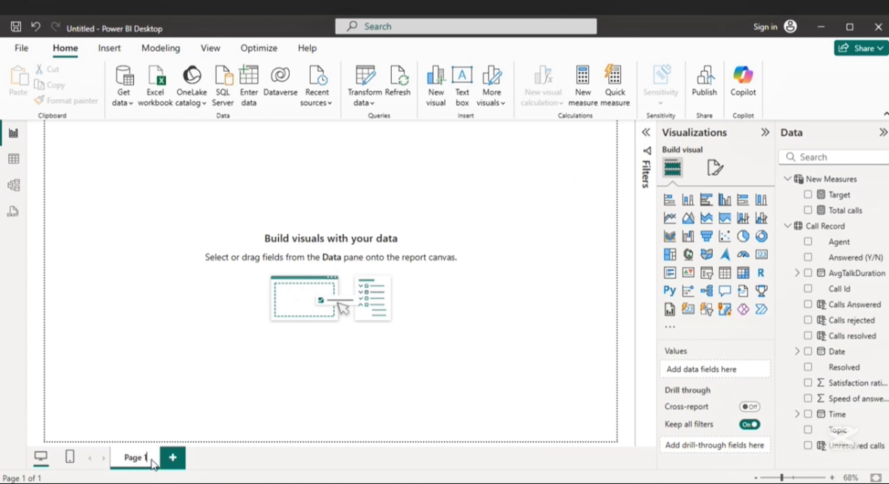
{"action": "left_click_drag", "start_coordinate": [135, 457], "coordinate": [134, 461]}
{"action": "double_click", "coordinate": [134, 459]}
{"action": "key", "text": "BackSpace"}
{"action": "key", "text": "BackSpace"}
{"action": "key", "text": "BackSpace"}
{"action": "key", "text": "BackSpace"}
{"action": "key", "text": "BackSpace"}
{"action": "key", "text": "BackSpace"}
{"action": "type", "text": "Dashboard"}
{"action": "key", "text": "Return"}
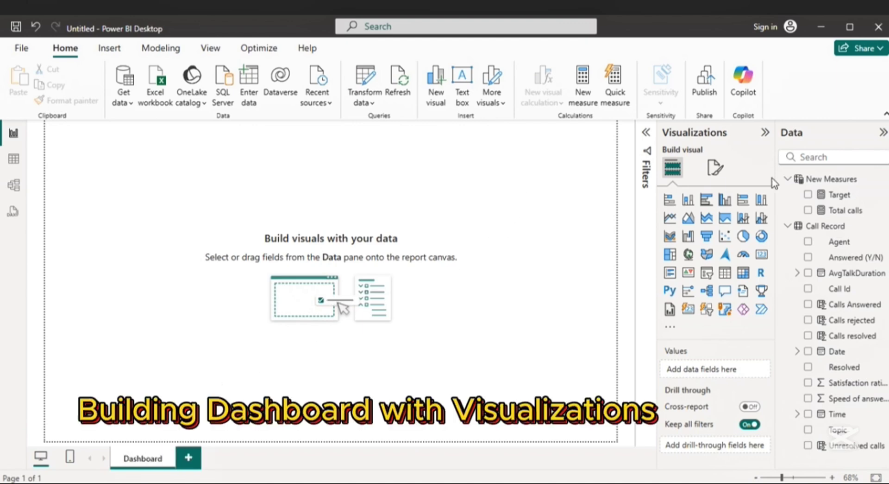
Step: Set the Dashboard page's wallpaper colour to black
{"action": "left_click", "coordinate": [720, 169]}
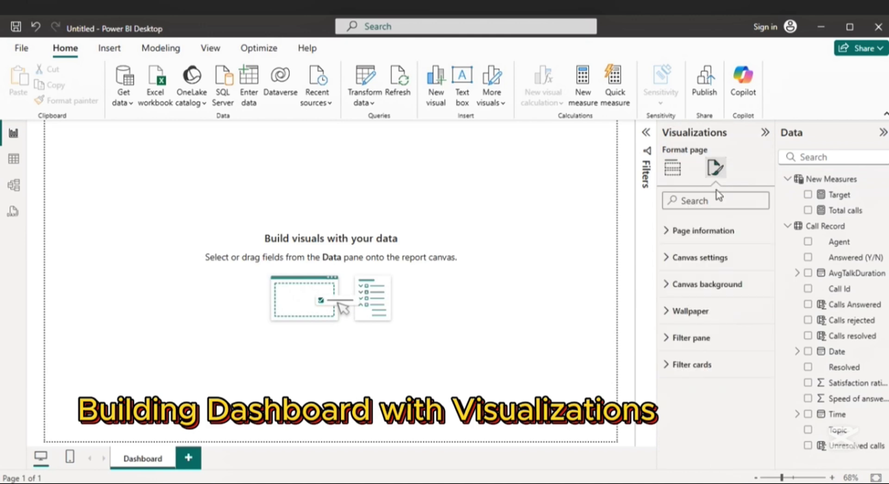
{"action": "left_click", "coordinate": [700, 312]}
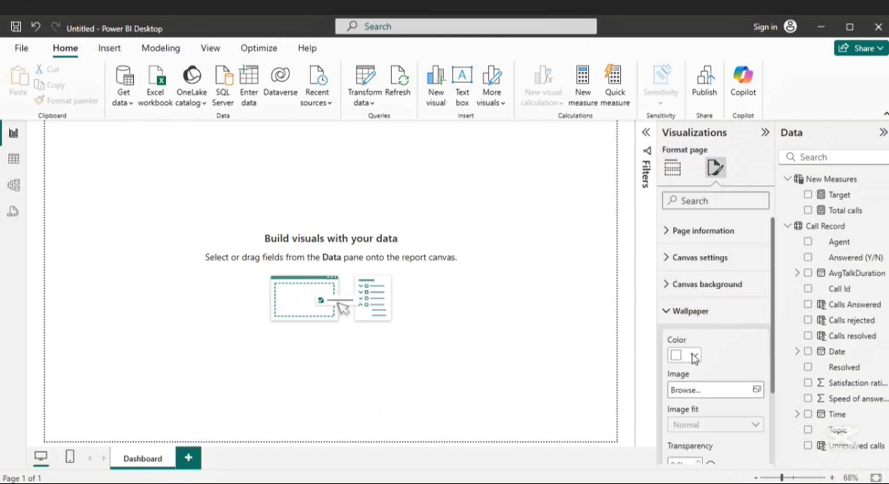
{"action": "left_click", "coordinate": [695, 353]}
{"action": "left_click", "coordinate": [701, 299]}
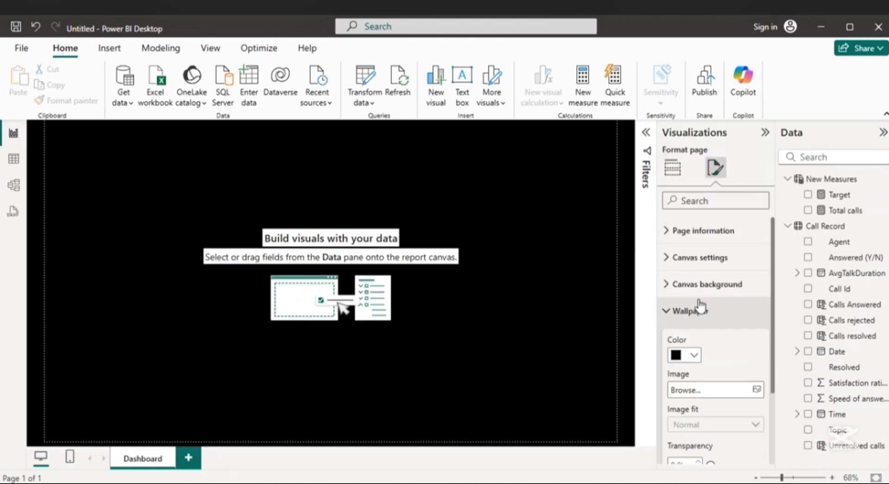
{"action": "left_click", "coordinate": [472, 195]}
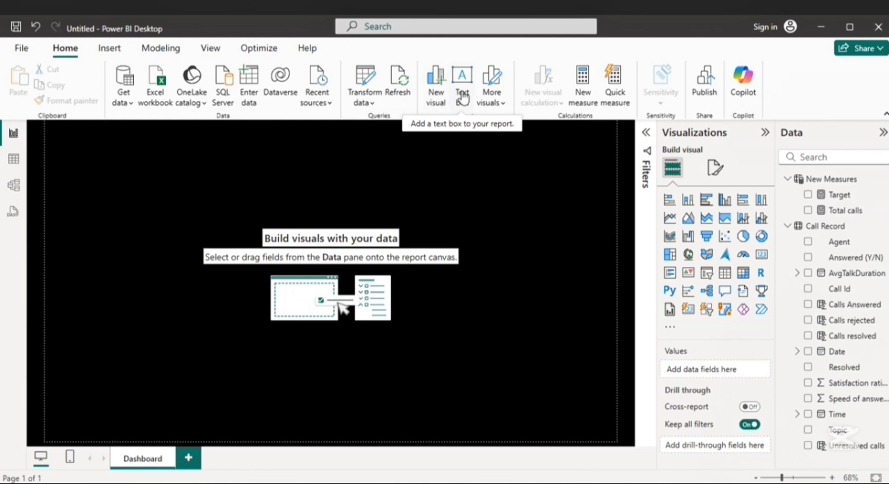
Step: Insert a line shape on the Dashboard page
{"action": "left_click", "coordinate": [109, 48]}
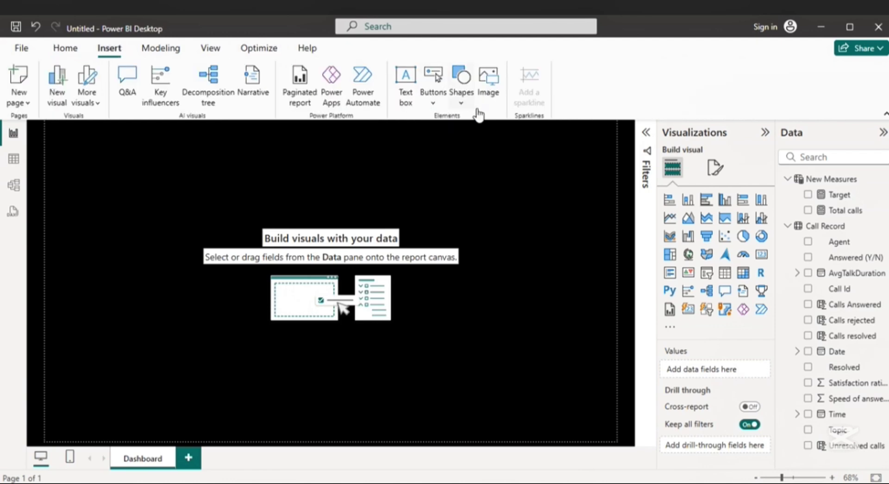
{"action": "left_click", "coordinate": [462, 98]}
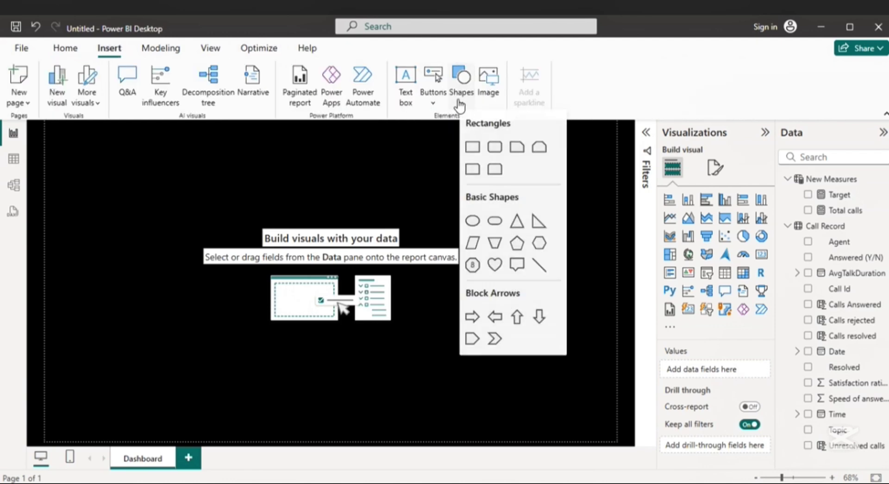
{"action": "left_click", "coordinate": [538, 269]}
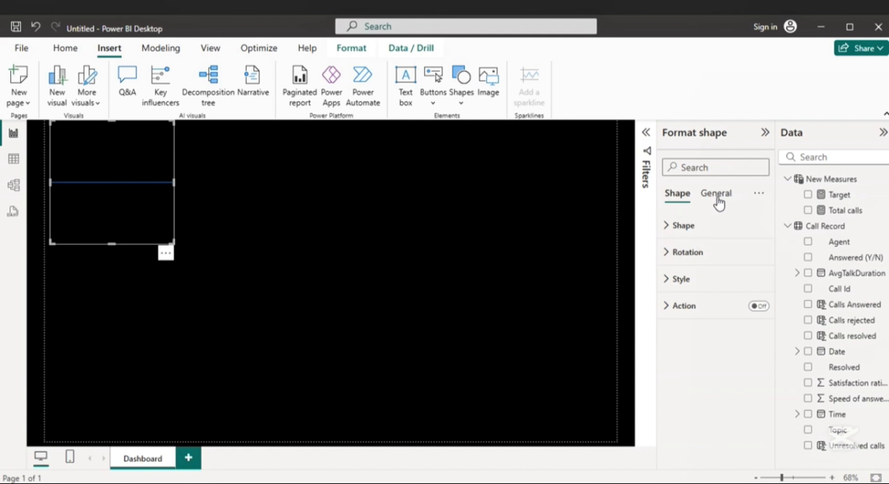
Step: Style the line with fill colour #e1c233 and a gold border 2 px wide
{"action": "left_click", "coordinate": [680, 279]}
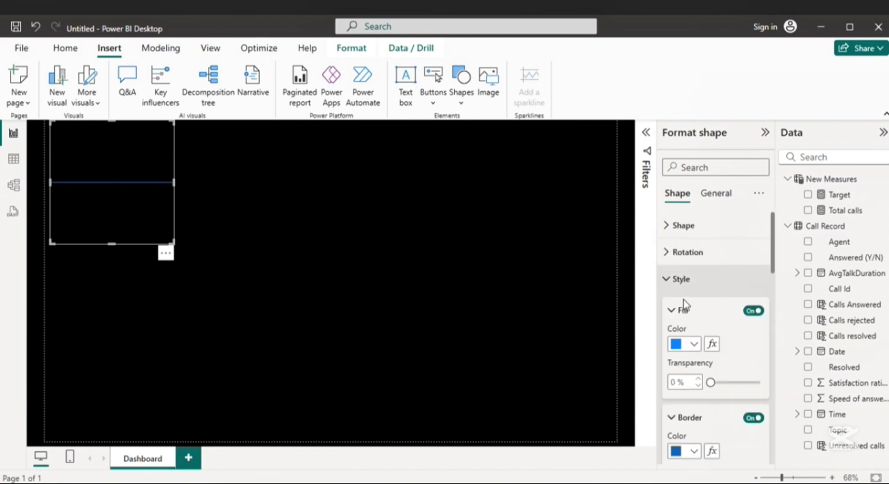
{"action": "left_click", "coordinate": [695, 345]}
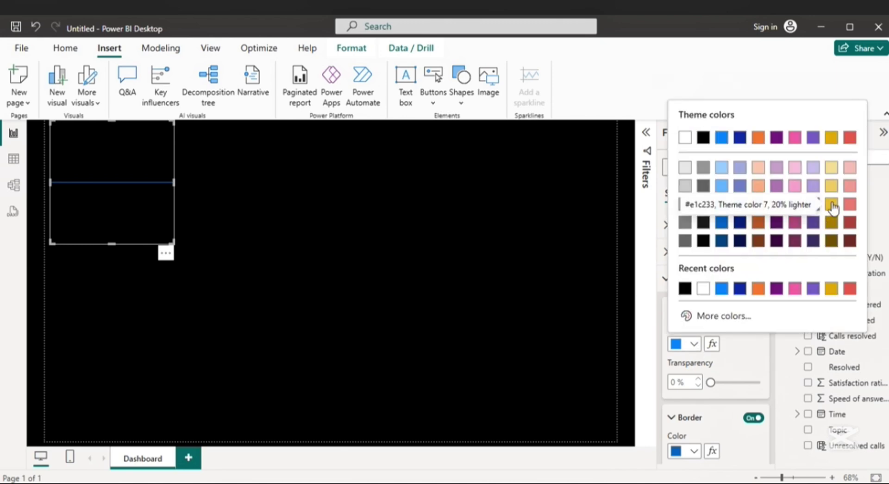
{"action": "left_click", "coordinate": [832, 207]}
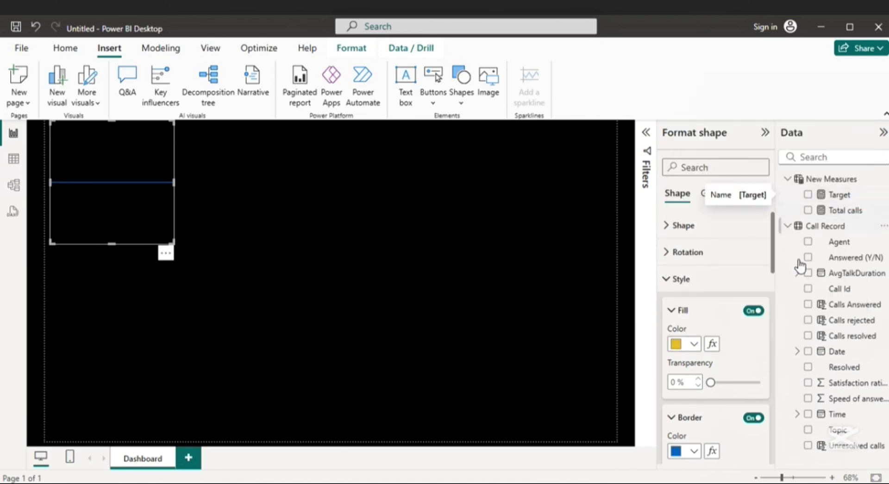
{"action": "left_click", "coordinate": [694, 452]}
{"action": "left_click", "coordinate": [836, 249]}
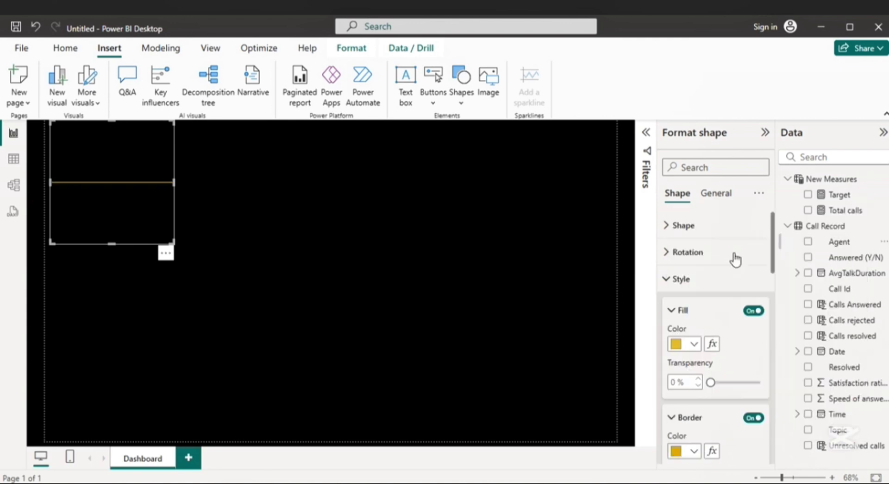
{"action": "scroll", "coordinate": [697, 349], "scroll_direction": "down", "scroll_amount": 2}
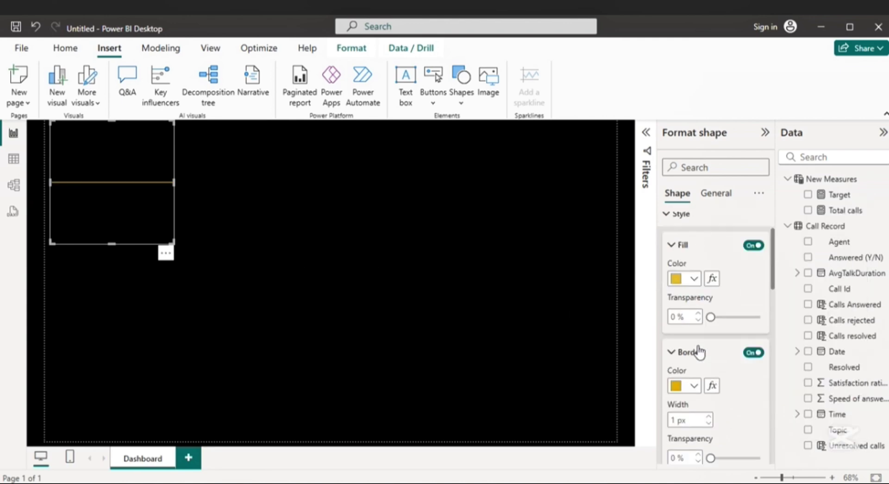
{"action": "left_click", "coordinate": [708, 416]}
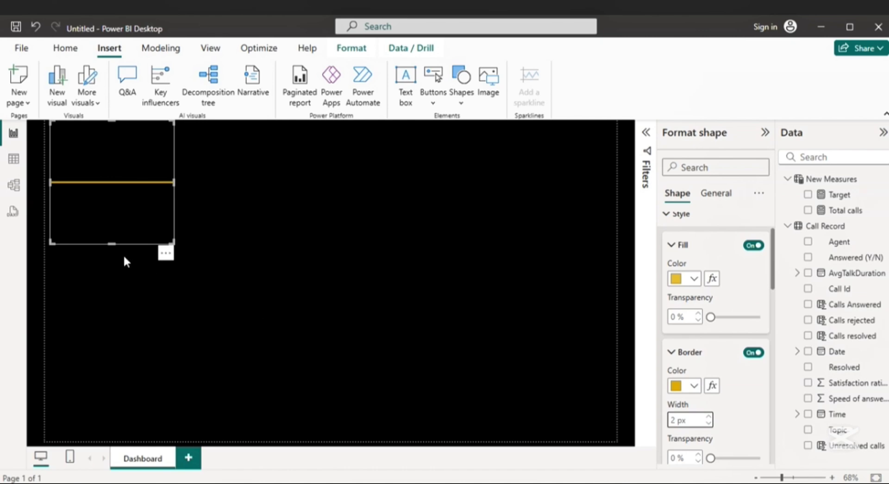
Step: Flatten the line shape's frame and stretch the line across the full page width near the page's upper edge
{"action": "left_click_drag", "start_coordinate": [110, 244], "coordinate": [105, 148]}
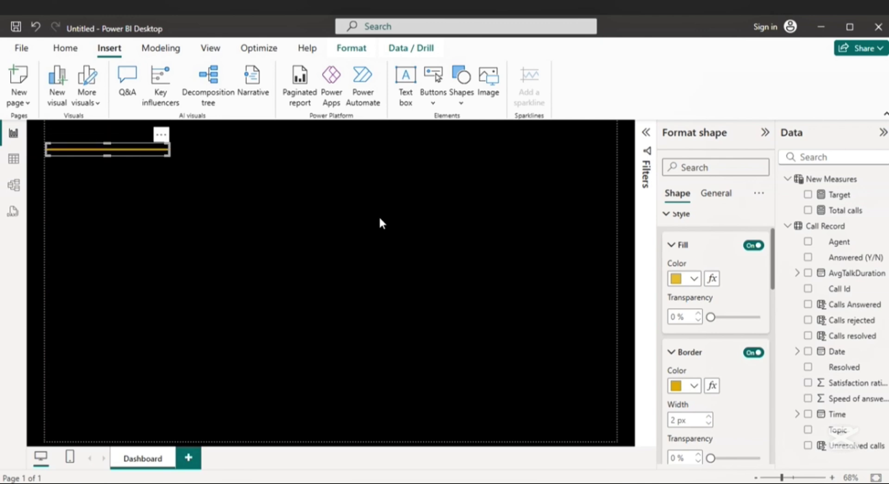
{"action": "left_click_drag", "start_coordinate": [175, 151], "coordinate": [615, 182]}
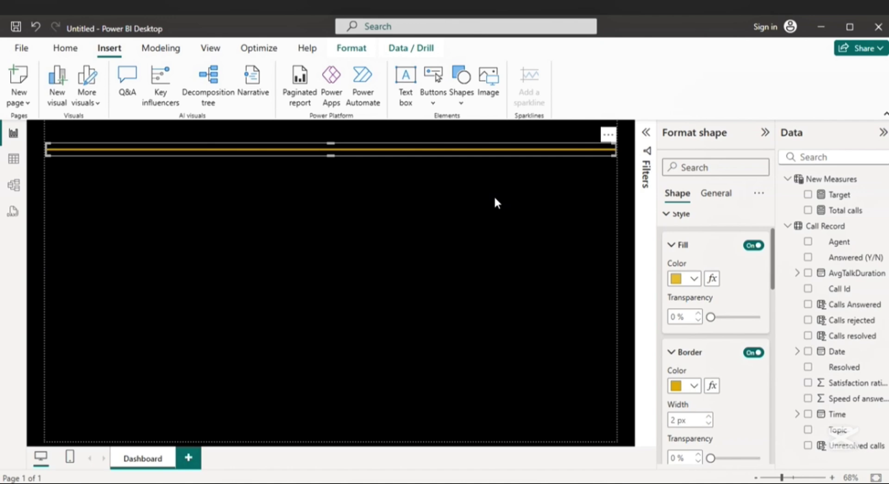
{"action": "left_click", "coordinate": [451, 208]}
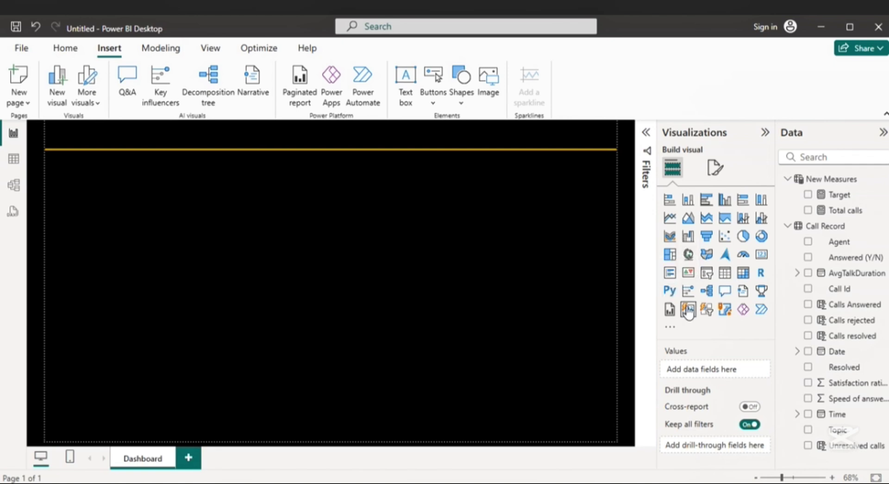
Step: Add a narrow Card (new) visual below the gold line and show the Total calls measure in it
{"action": "left_click", "coordinate": [689, 309]}
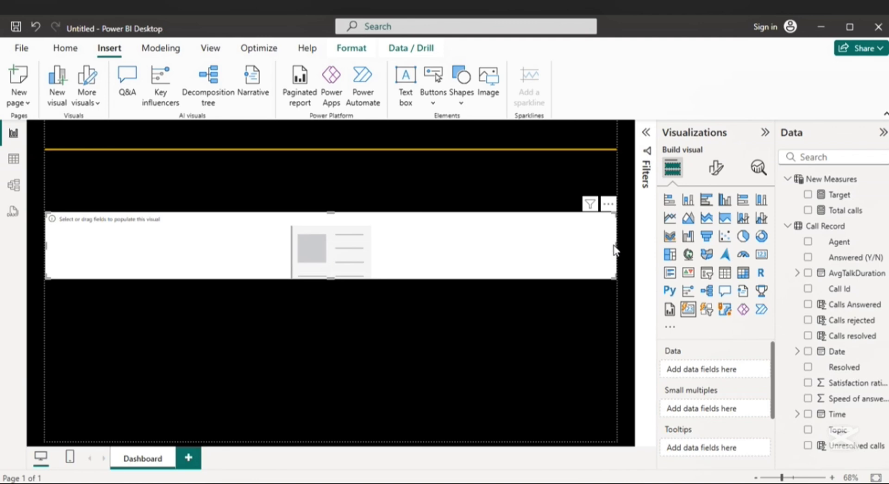
{"action": "left_click_drag", "start_coordinate": [618, 248], "coordinate": [146, 259]}
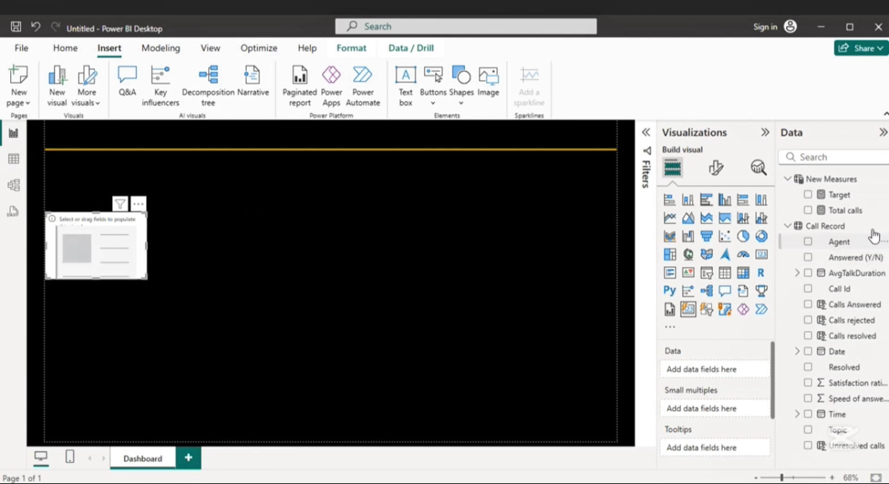
{"action": "left_click_drag", "start_coordinate": [808, 208], "coordinate": [809, 214]}
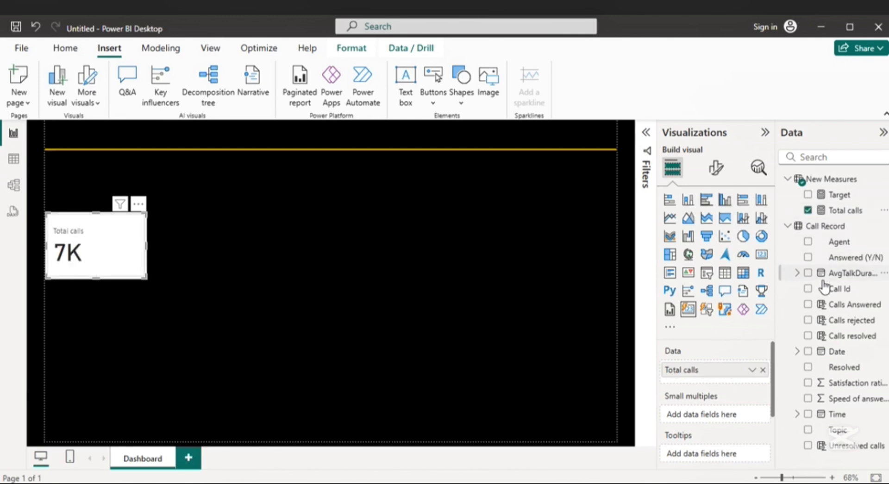
Step: Add Calls Answered, Calls rejected, Calls resolved and Unresolved calls to the card visual and widen it to about two thirds of the page
{"action": "left_click", "coordinate": [809, 304]}
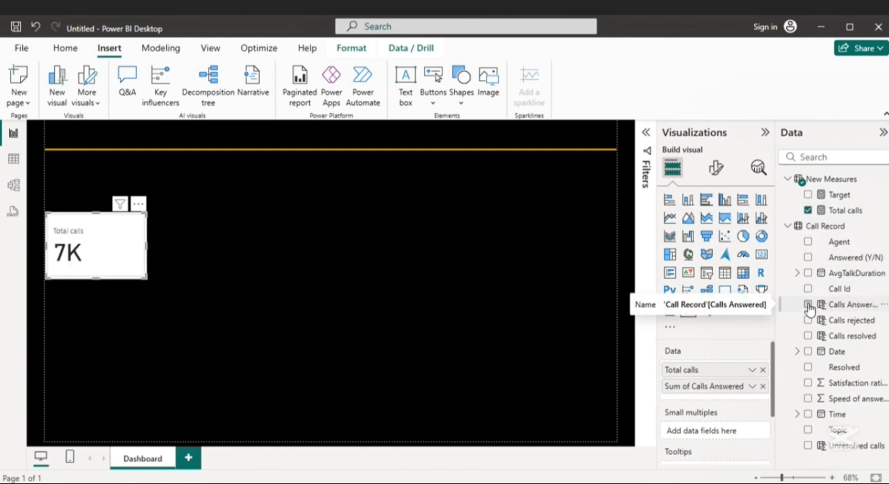
{"action": "left_click", "coordinate": [808, 320]}
{"action": "left_click", "coordinate": [808, 335]}
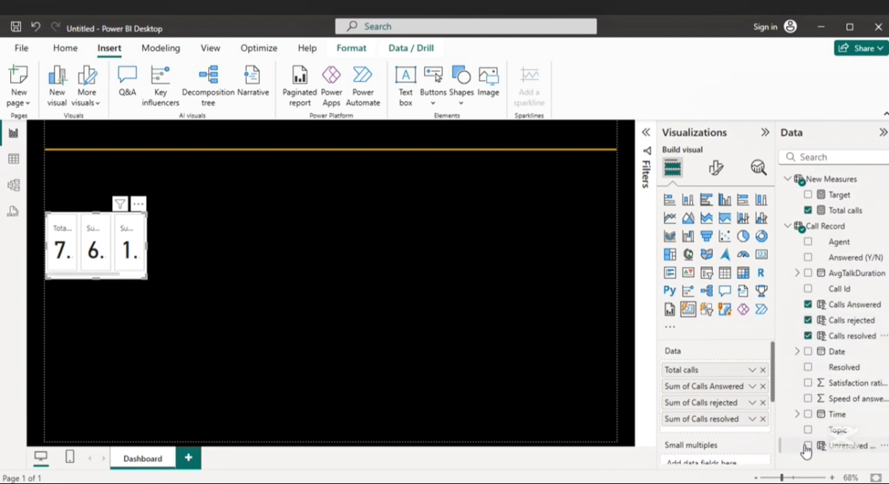
{"action": "left_click", "coordinate": [808, 445]}
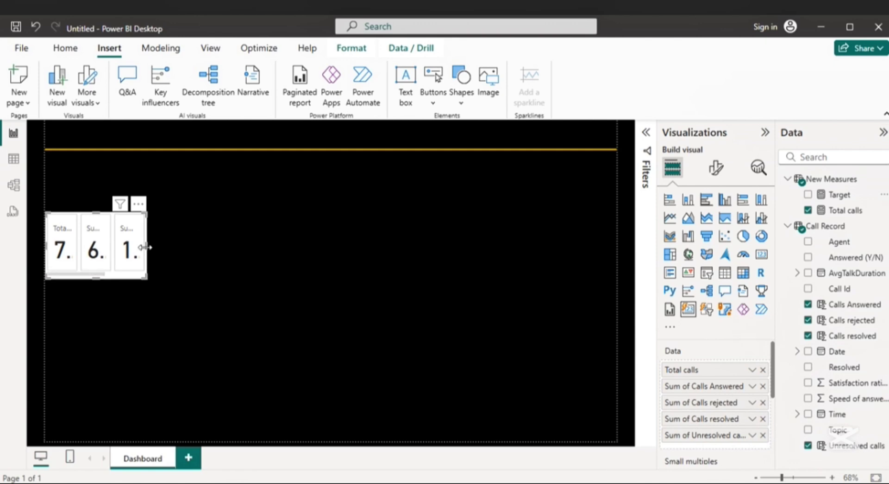
{"action": "left_click_drag", "start_coordinate": [145, 246], "coordinate": [407, 250]}
Step: Set the shape of all cards to Rounded Rectangle with 12 px rounded corners
{"action": "left_click", "coordinate": [716, 168]}
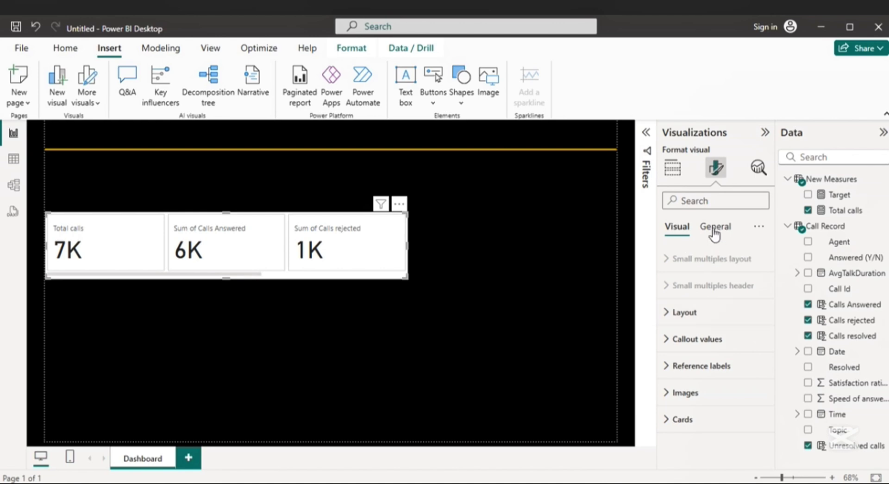
{"action": "left_click", "coordinate": [689, 419]}
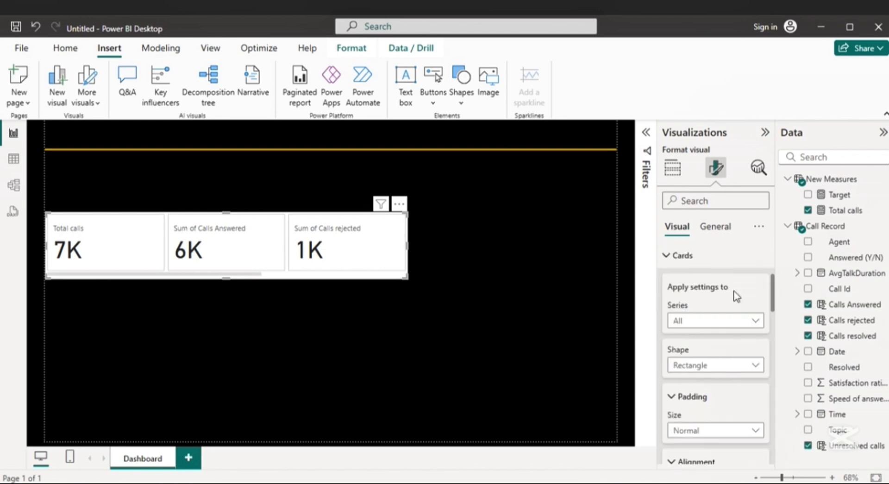
{"action": "scroll", "coordinate": [736, 295], "scroll_direction": "down", "scroll_amount": 3}
{"action": "scroll", "coordinate": [736, 296], "scroll_direction": "up", "scroll_amount": 2}
{"action": "scroll", "coordinate": [736, 297], "scroll_direction": "down", "scroll_amount": 5}
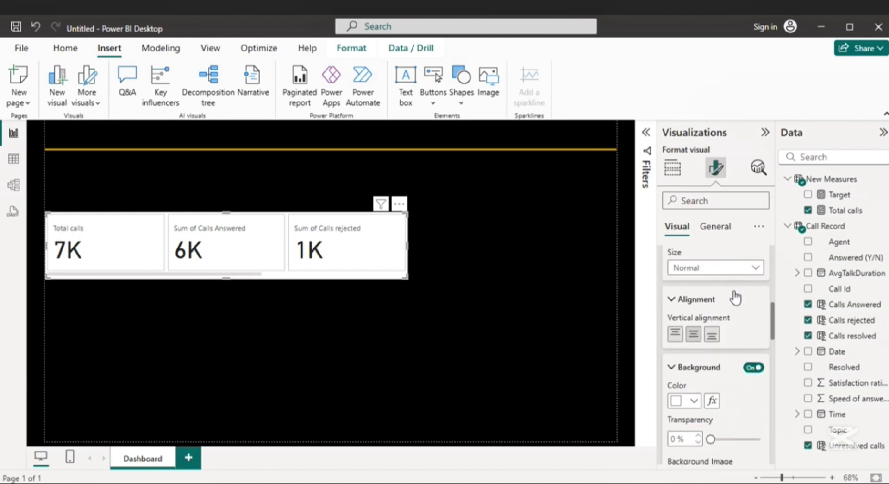
{"action": "scroll", "coordinate": [736, 297], "scroll_direction": "up", "scroll_amount": 6}
{"action": "scroll", "coordinate": [736, 297], "scroll_direction": "up", "scroll_amount": 2}
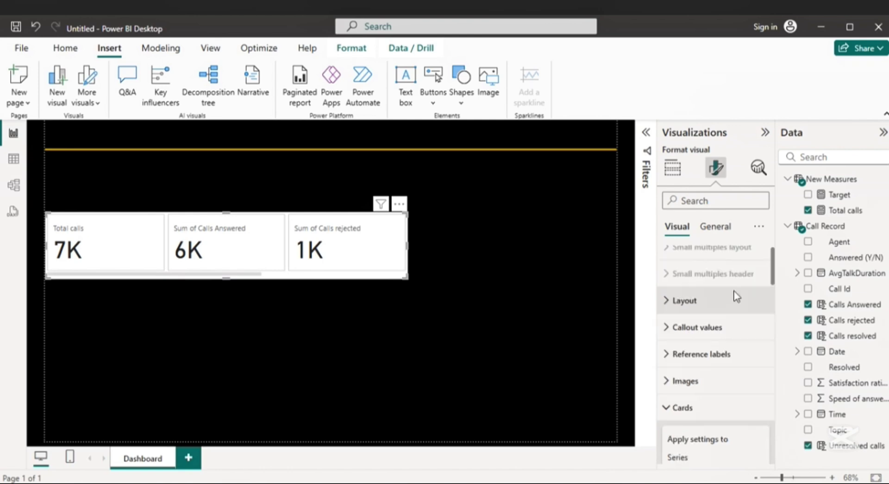
{"action": "scroll", "coordinate": [736, 297], "scroll_direction": "down", "scroll_amount": 4}
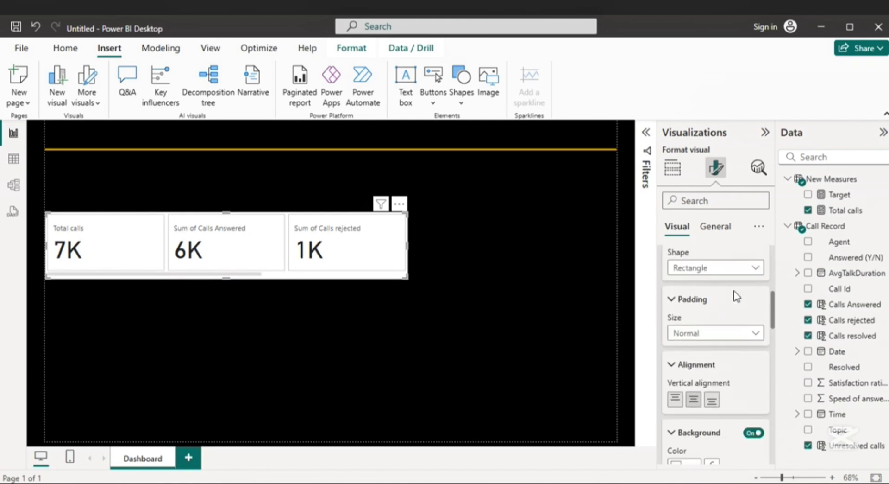
{"action": "left_click", "coordinate": [754, 267]}
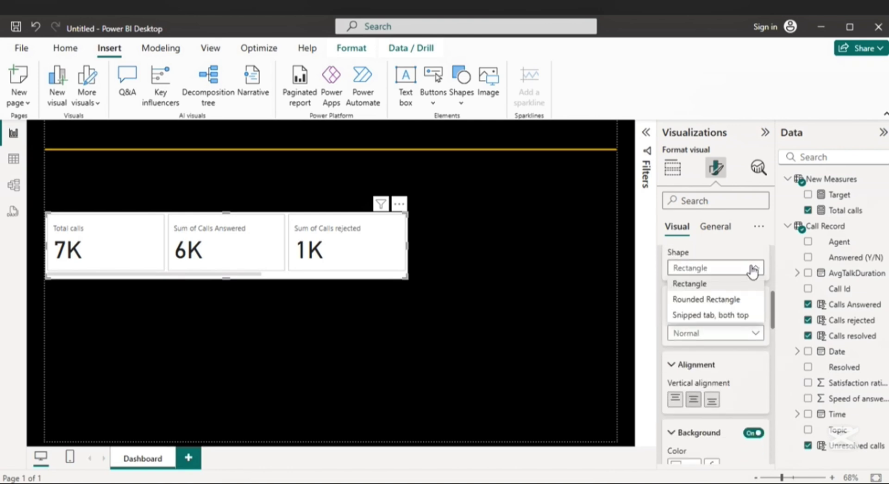
{"action": "left_click", "coordinate": [725, 300]}
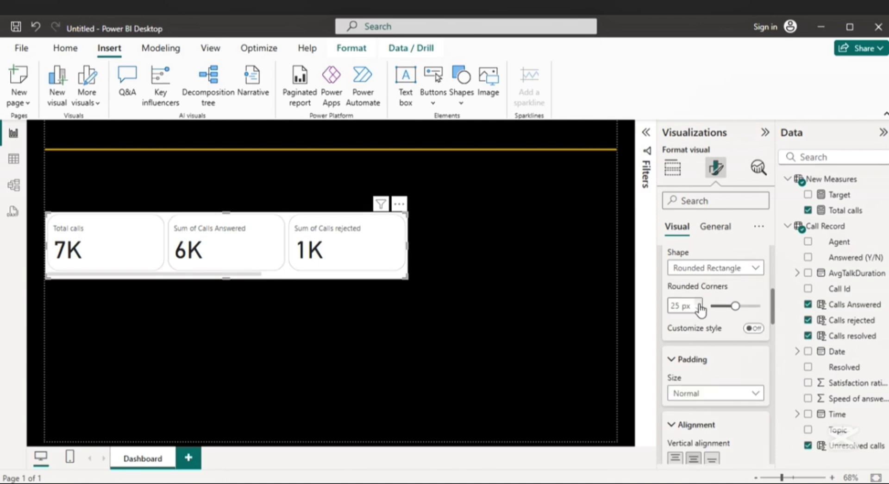
{"action": "left_click", "coordinate": [723, 307]}
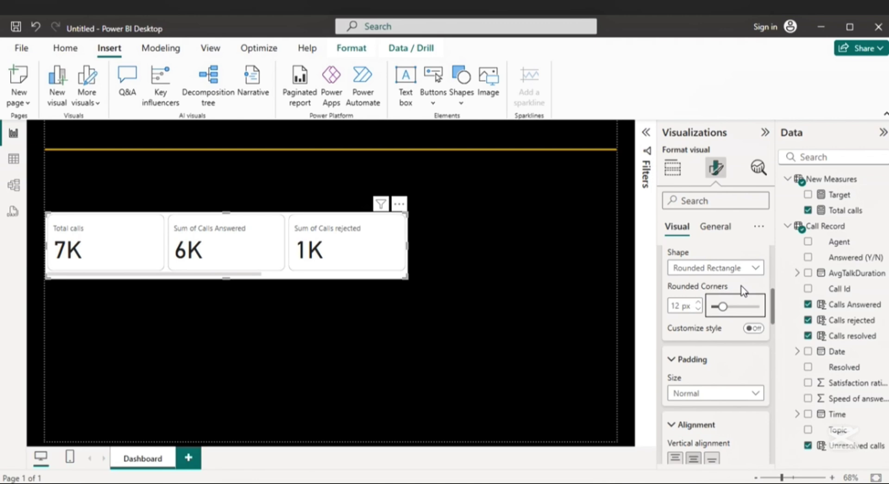
Step: Set the card layout's maximum cards shown to 6 and widen the visual to nearly the full page width
{"action": "scroll", "coordinate": [743, 291], "scroll_direction": "up", "scroll_amount": 10}
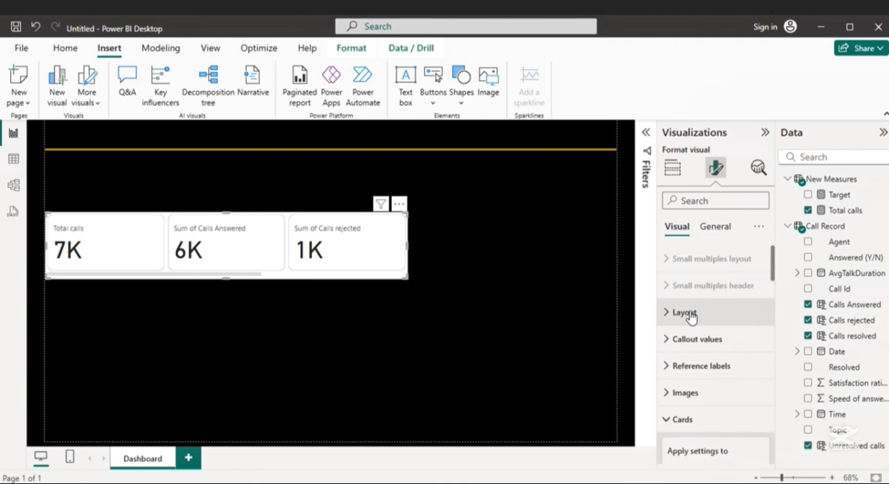
{"action": "left_click", "coordinate": [685, 312]}
{"action": "scroll", "coordinate": [739, 333], "scroll_direction": "down", "scroll_amount": 2}
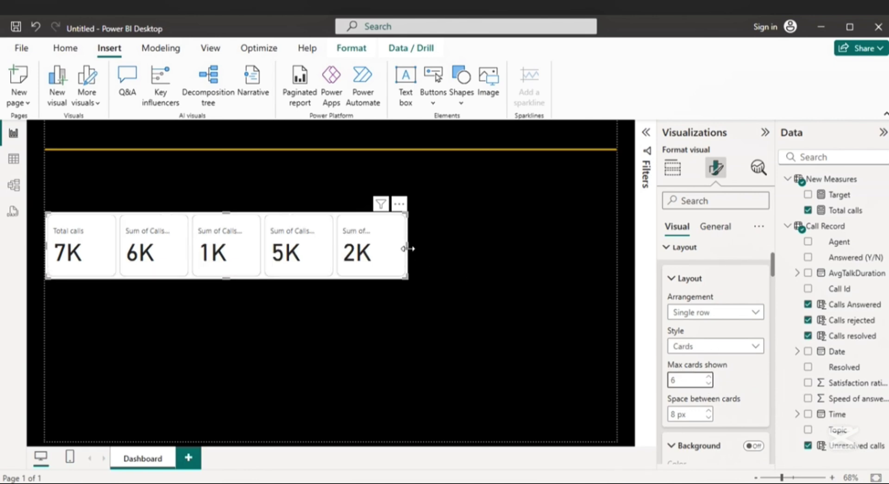
{"action": "left_click_drag", "start_coordinate": [408, 248], "coordinate": [608, 254]}
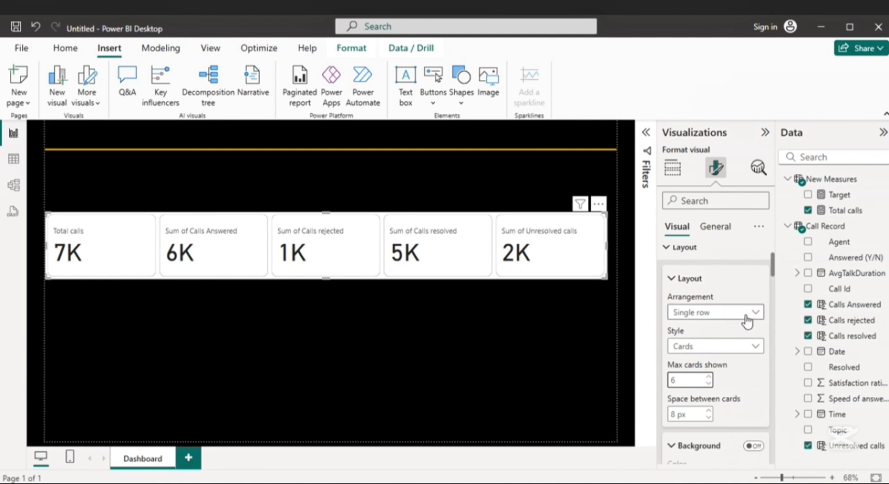
Step: Set the font of all card callout values to Arial Black at size 20
{"action": "scroll", "coordinate": [747, 321], "scroll_direction": "down", "scroll_amount": 3}
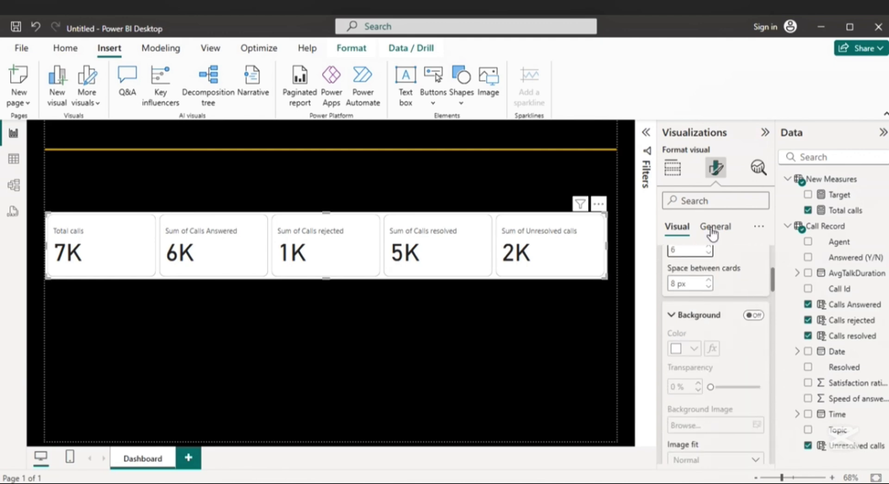
{"action": "scroll", "coordinate": [722, 267], "scroll_direction": "up", "scroll_amount": 3}
{"action": "left_click", "coordinate": [696, 311]}
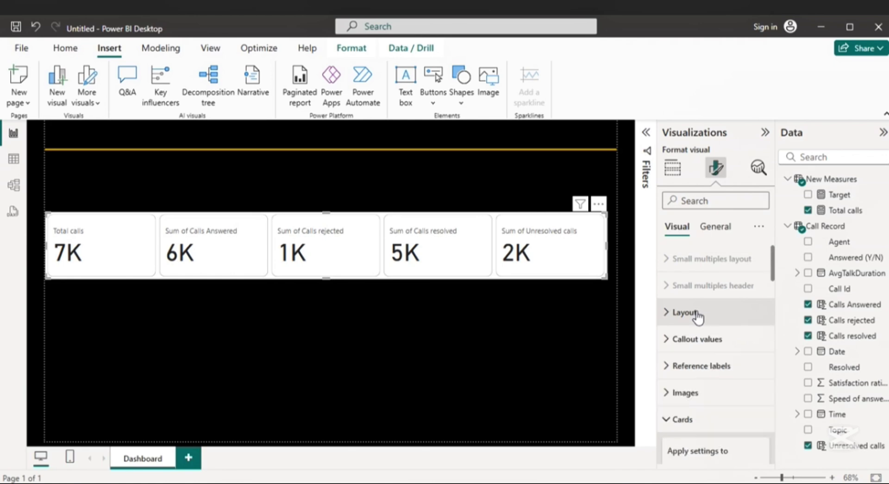
{"action": "left_click", "coordinate": [693, 341]}
{"action": "scroll", "coordinate": [711, 326], "scroll_direction": "down", "scroll_amount": 3}
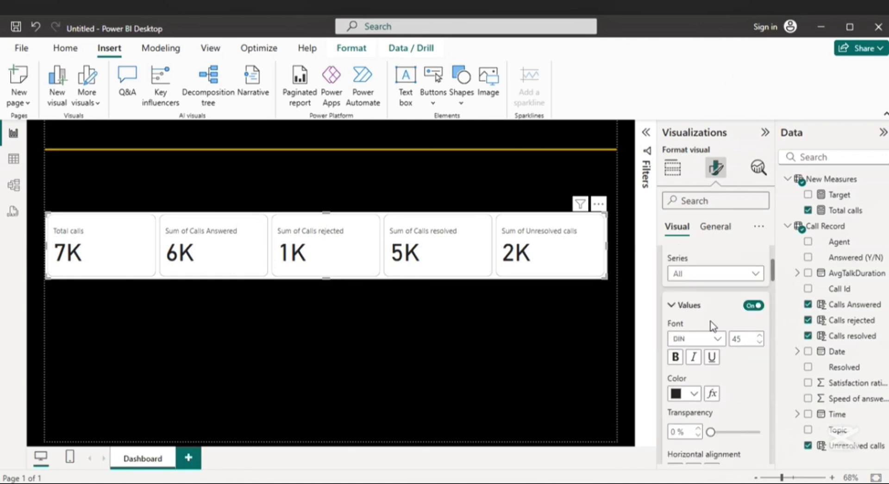
{"action": "left_click", "coordinate": [713, 338]}
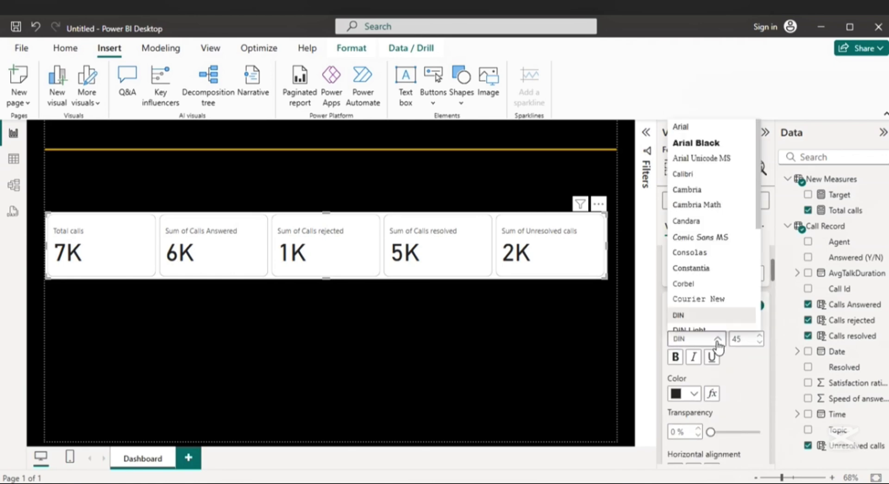
{"action": "left_click", "coordinate": [700, 143]}
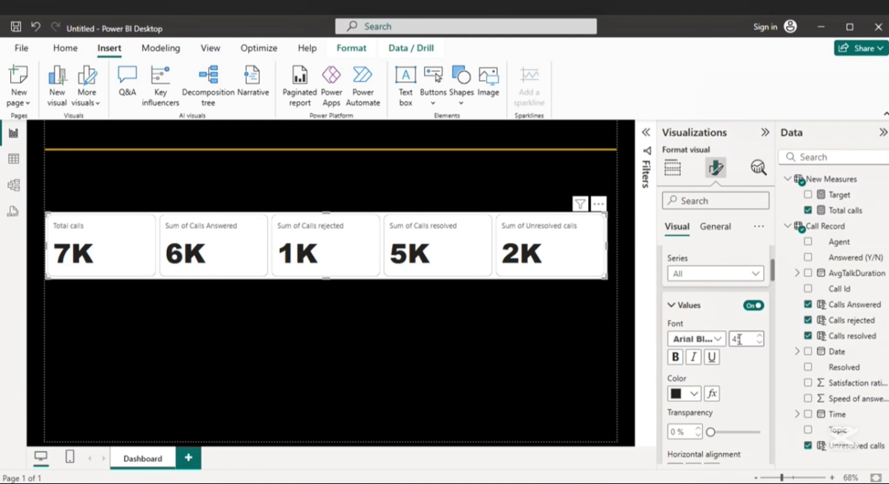
{"action": "left_click_drag", "start_coordinate": [747, 339], "coordinate": [733, 338]}
{"action": "key", "text": "BackSpace"}
Step: Color the callout values bright lime green with the custom color #ADEE3B
{"action": "left_click", "coordinate": [694, 393]}
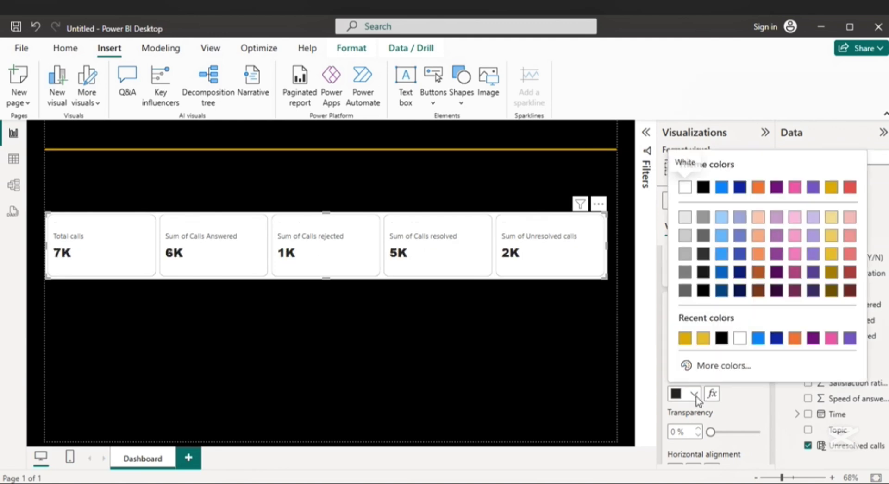
{"action": "left_click", "coordinate": [717, 372]}
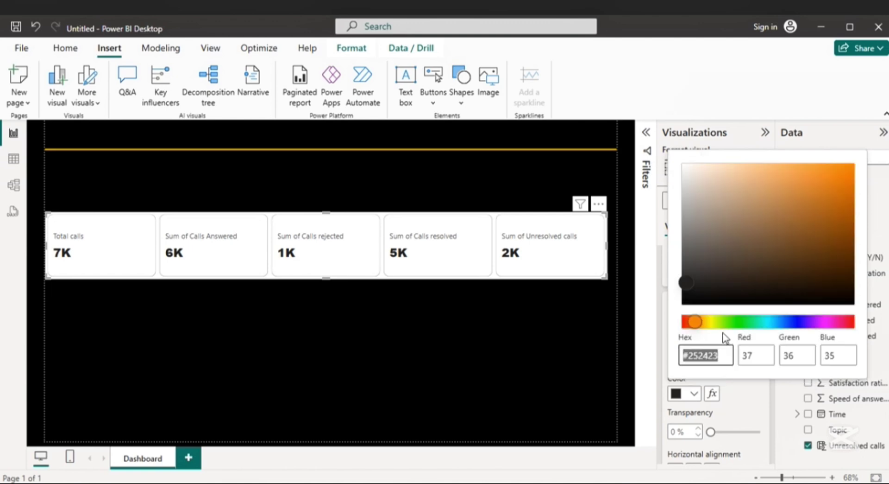
{"action": "left_click", "coordinate": [721, 323]}
{"action": "left_click", "coordinate": [738, 172]}
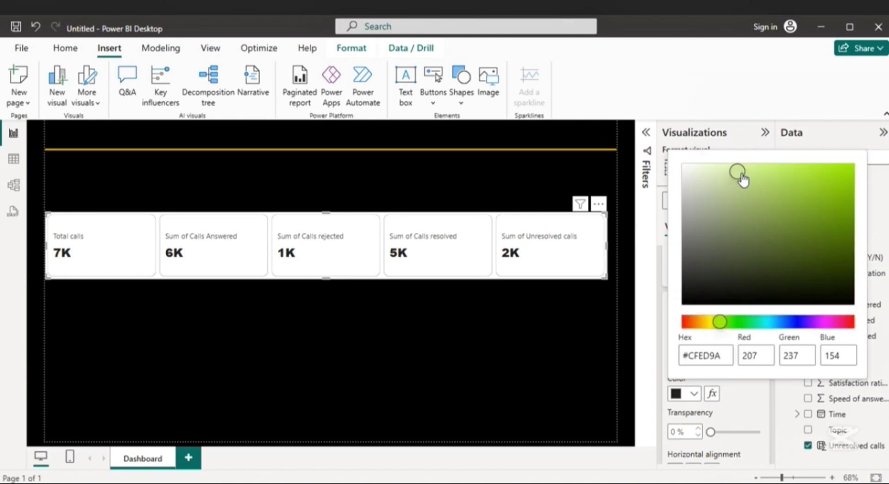
{"action": "left_click", "coordinate": [759, 177]}
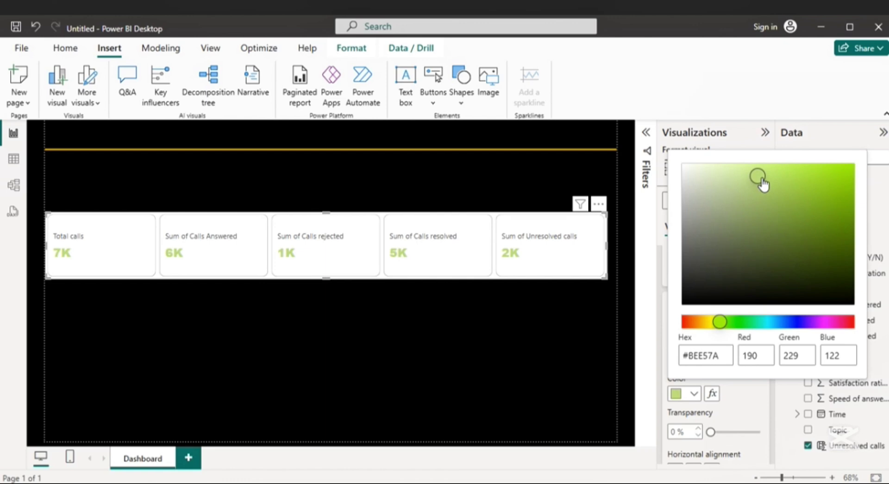
{"action": "left_click_drag", "start_coordinate": [759, 177], "coordinate": [772, 177]}
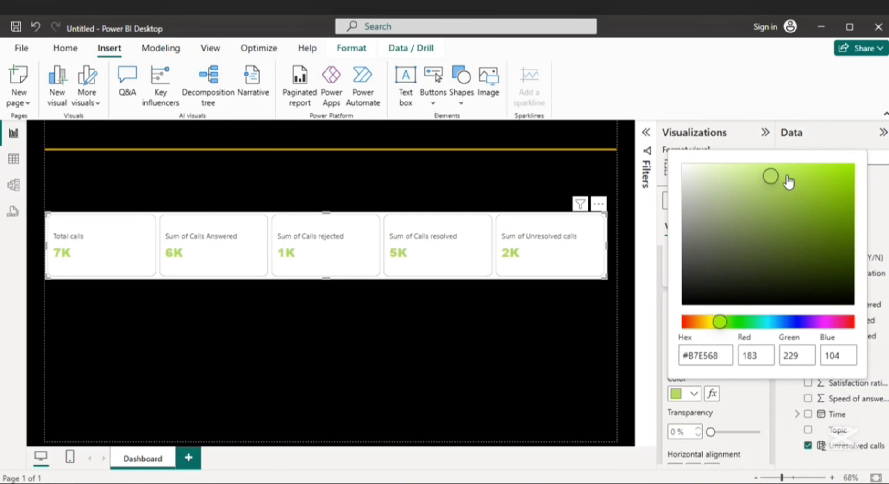
{"action": "left_click", "coordinate": [784, 175]}
{"action": "left_click_drag", "start_coordinate": [788, 182], "coordinate": [807, 171]}
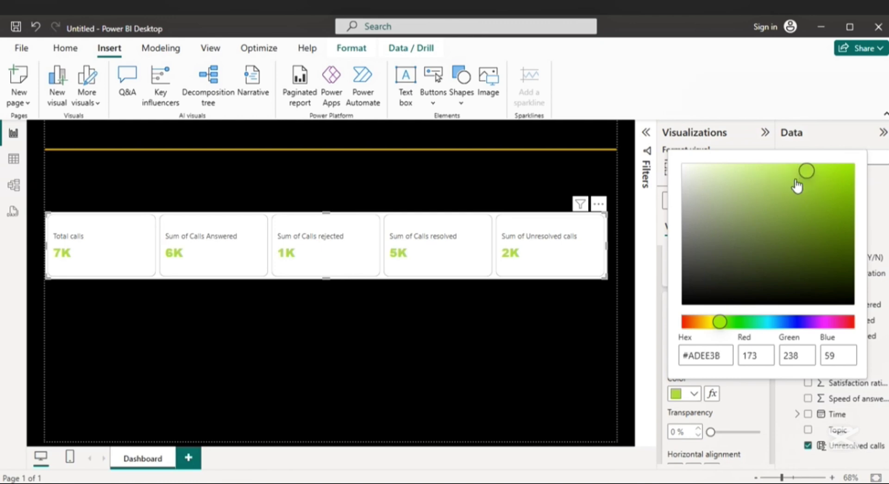
{"action": "key", "text": "Escape"}
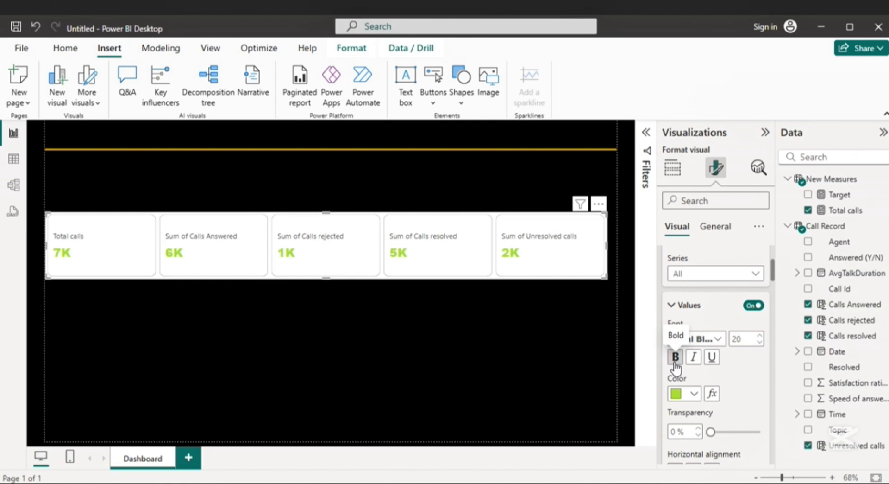
Step: Make the callout values bold and center them horizontally in the cards
{"action": "scroll", "coordinate": [746, 371], "scroll_direction": "down", "scroll_amount": 4}
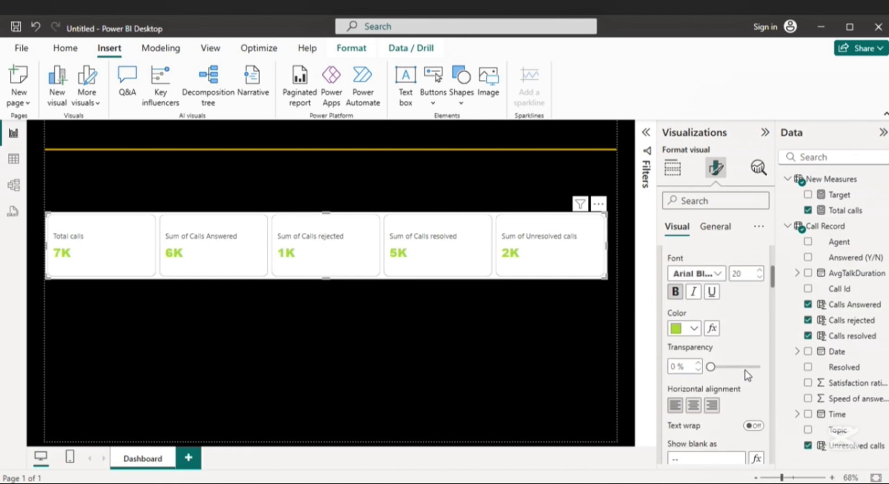
{"action": "left_click", "coordinate": [693, 339]}
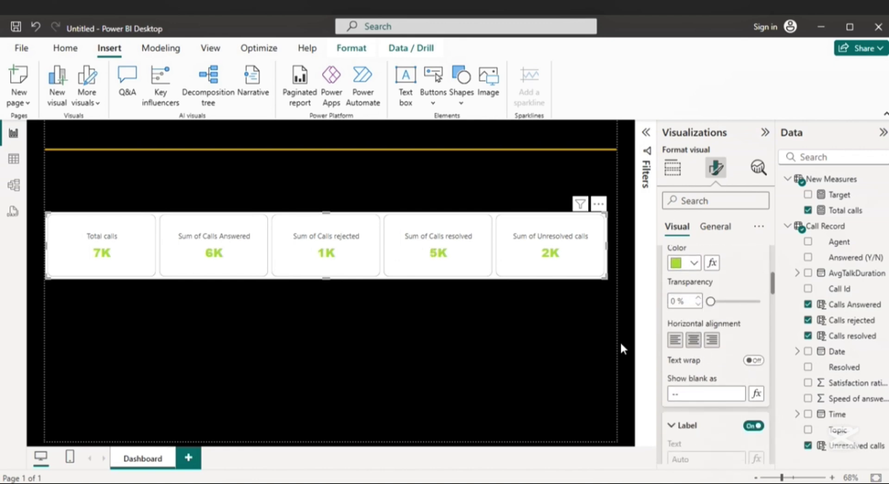
Step: Color the card labels gold to match the divider line and make them bold
{"action": "scroll", "coordinate": [745, 284], "scroll_direction": "down", "scroll_amount": 4}
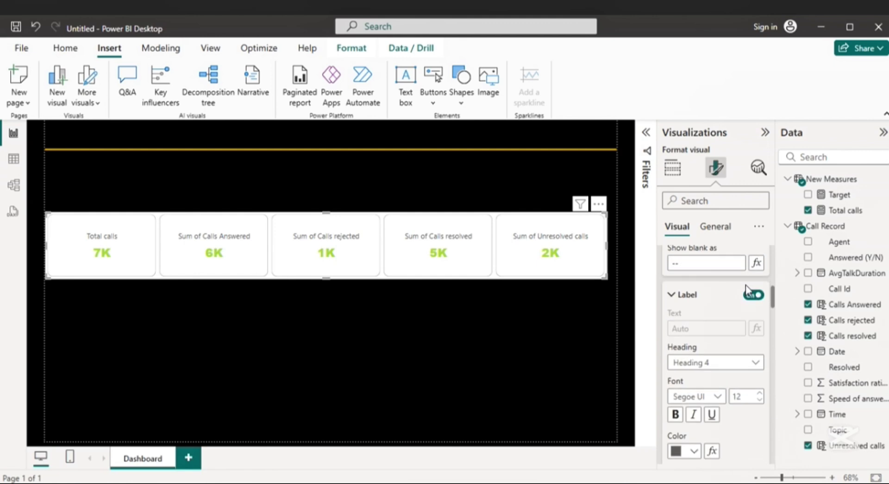
{"action": "left_click", "coordinate": [752, 294]}
{"action": "left_click", "coordinate": [751, 295]}
{"action": "scroll", "coordinate": [741, 313], "scroll_direction": "down", "scroll_amount": 2}
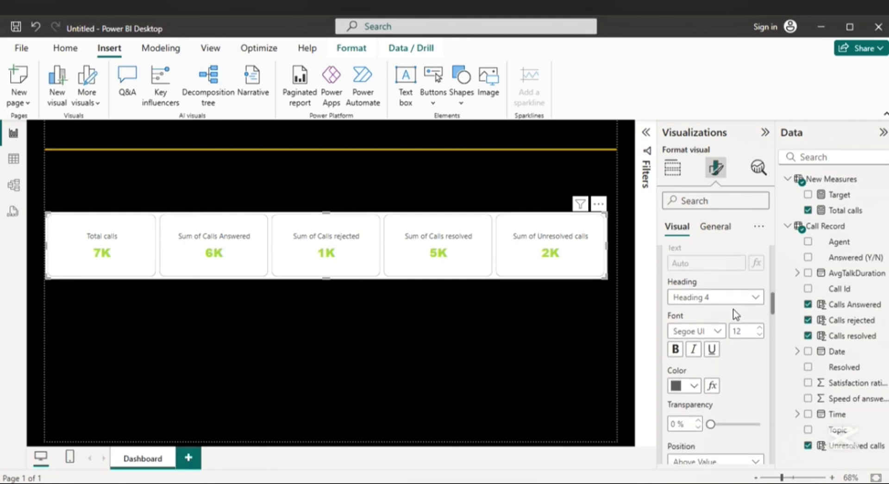
{"action": "left_click", "coordinate": [695, 387]}
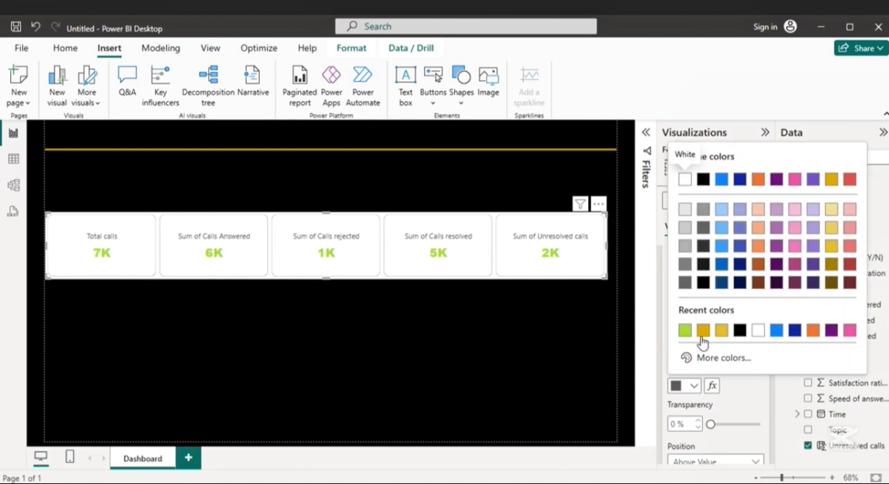
{"action": "left_click", "coordinate": [703, 330]}
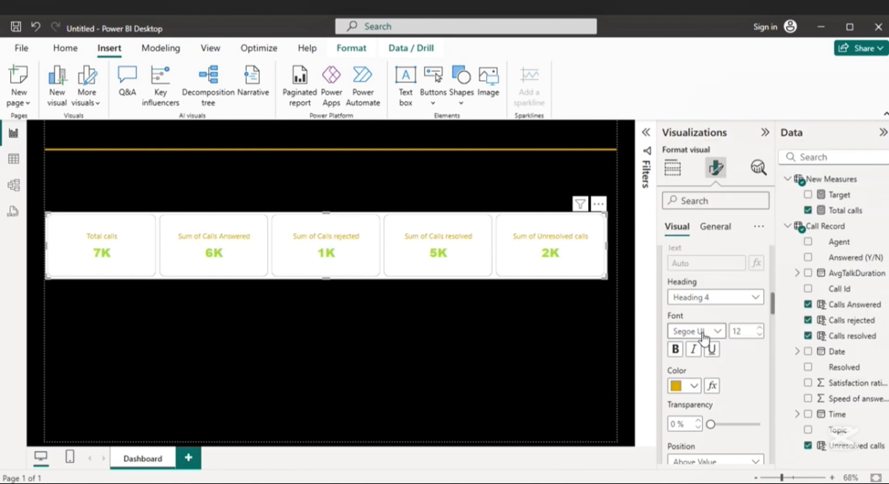
{"action": "left_click", "coordinate": [676, 350]}
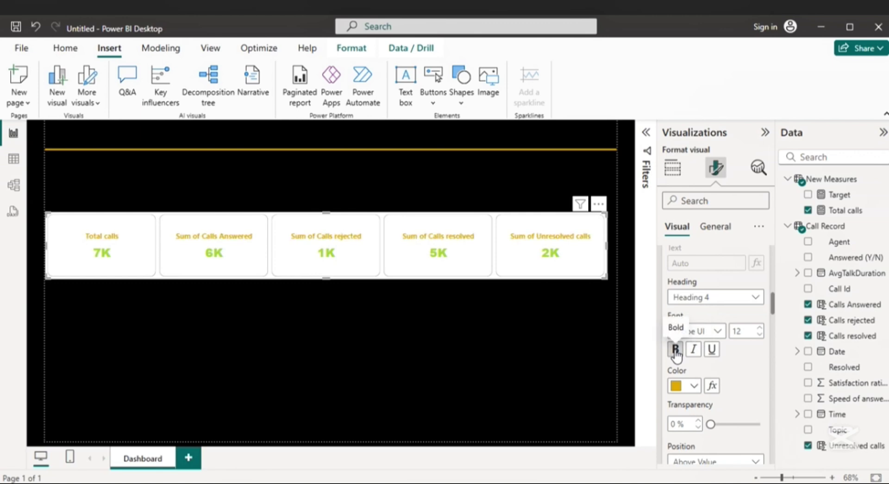
Step: Try the lightest gold theme tint as the color of the card labels
{"action": "left_click", "coordinate": [693, 385]}
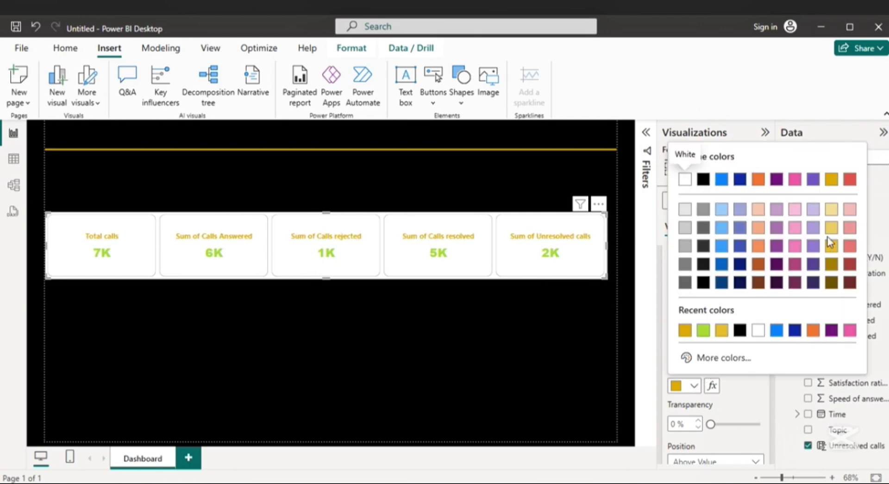
{"action": "left_click", "coordinate": [832, 209]}
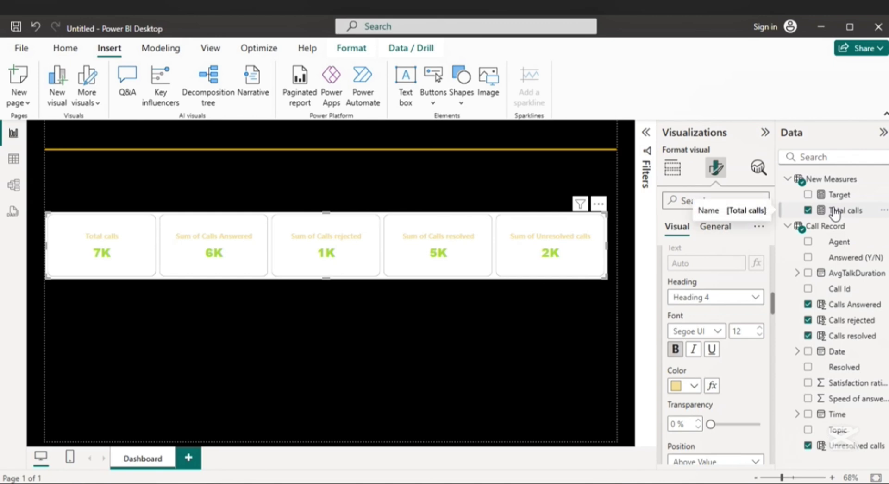
{"action": "left_click", "coordinate": [695, 386]}
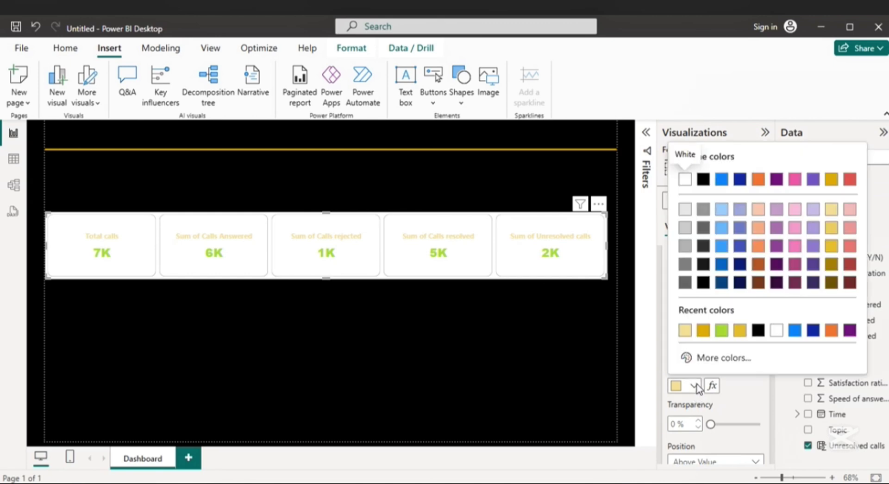
{"action": "left_click", "coordinate": [749, 395]}
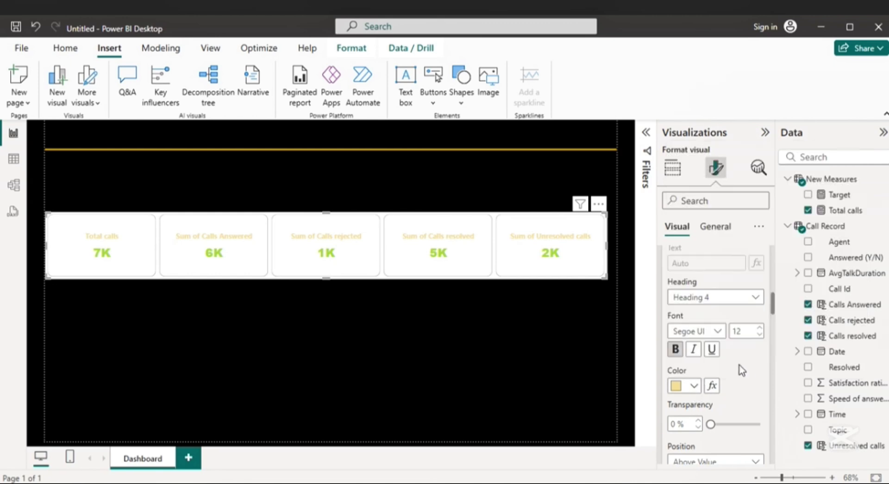
Step: Set the card label font to Arial Black and color the labels the slightly lighter gold from the recent colors
{"action": "left_click", "coordinate": [717, 331]}
{"action": "scroll", "coordinate": [705, 144], "scroll_direction": "up", "scroll_amount": 5}
{"action": "scroll", "coordinate": [705, 139], "scroll_direction": "up", "scroll_amount": 1}
{"action": "left_click", "coordinate": [700, 121]}
{"action": "left_click", "coordinate": [694, 385]}
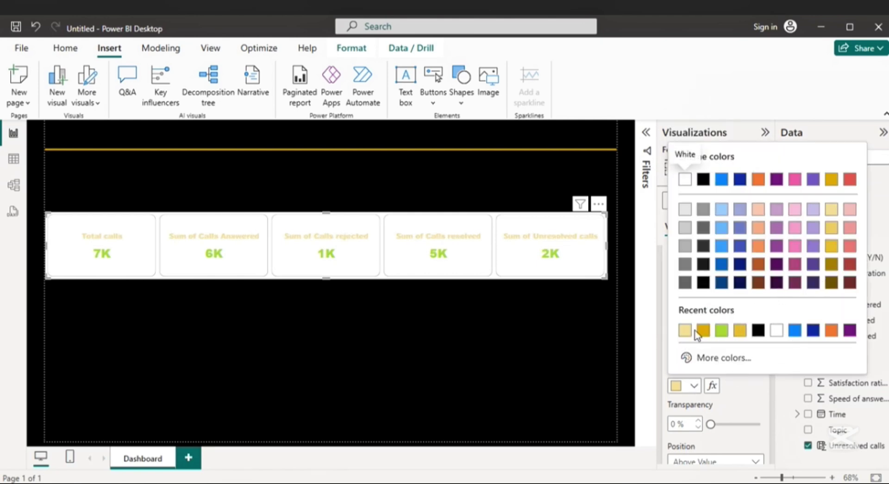
{"action": "left_click", "coordinate": [741, 330]}
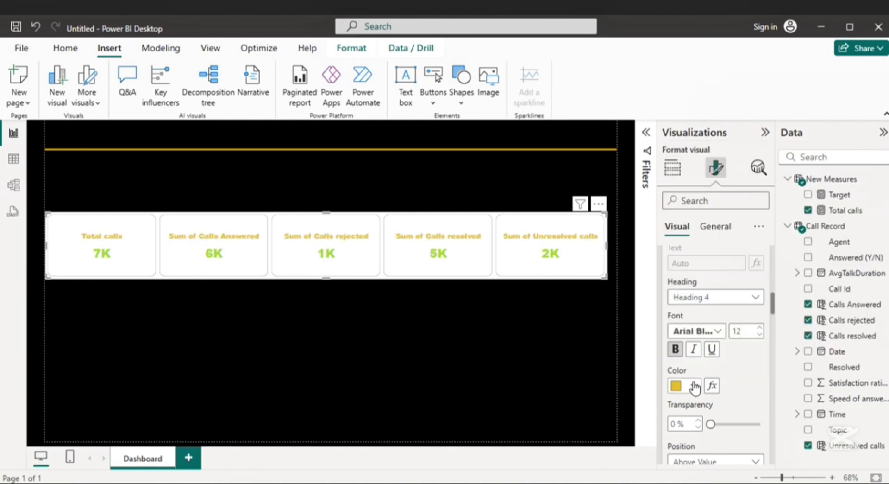
{"action": "scroll", "coordinate": [695, 387], "scroll_direction": "down", "scroll_amount": 3}
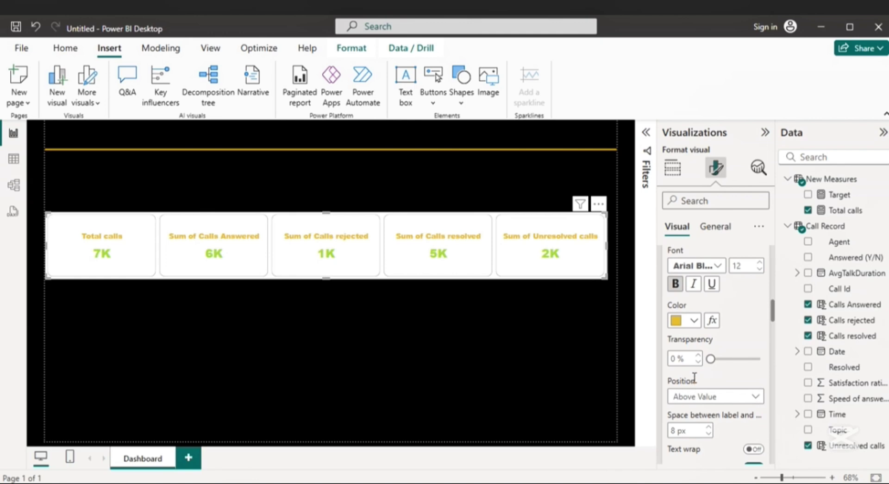
{"action": "scroll", "coordinate": [728, 321], "scroll_direction": "up", "scroll_amount": 3}
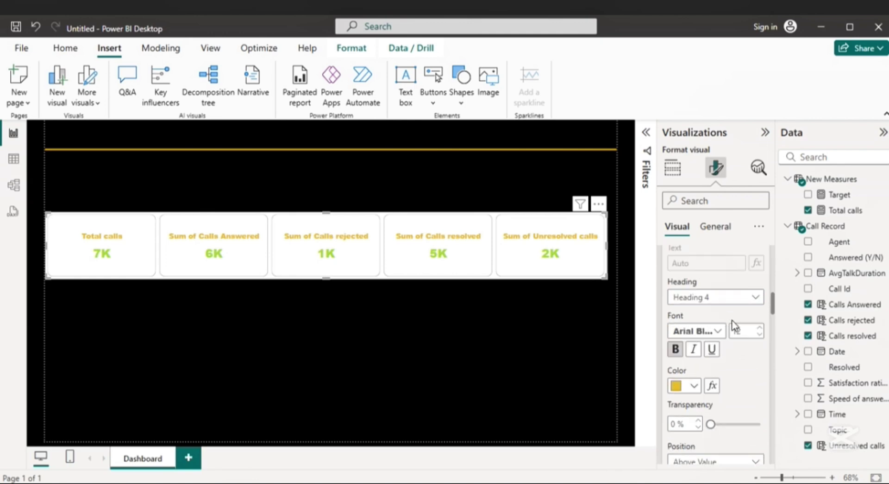
{"action": "scroll", "coordinate": [739, 332], "scroll_direction": "down", "scroll_amount": 9}
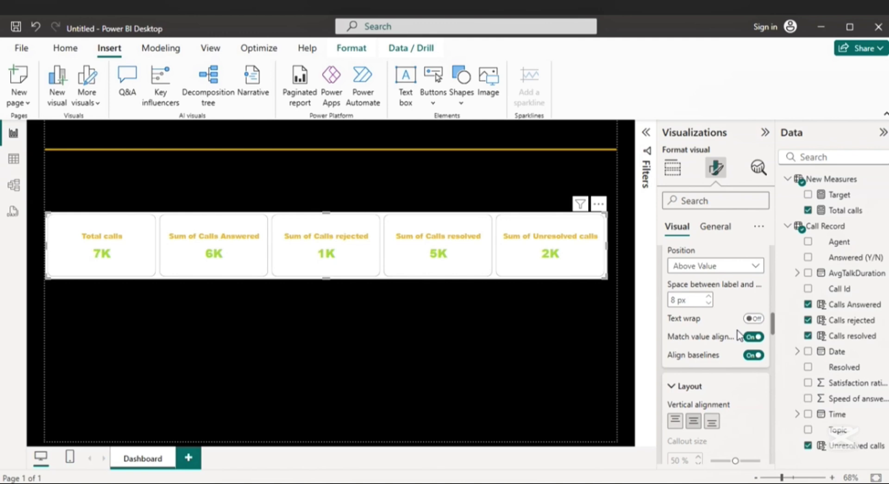
{"action": "scroll", "coordinate": [740, 334], "scroll_direction": "up", "scroll_amount": 12}
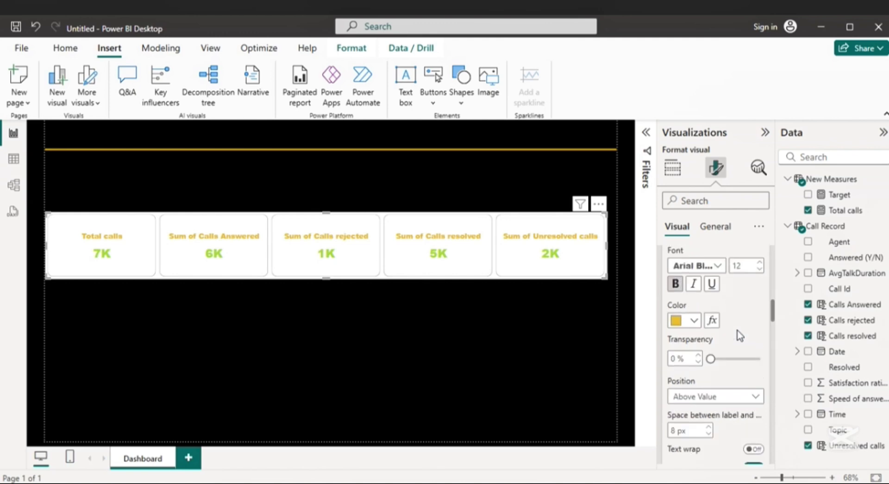
{"action": "scroll", "coordinate": [739, 329], "scroll_direction": "down", "scroll_amount": 6}
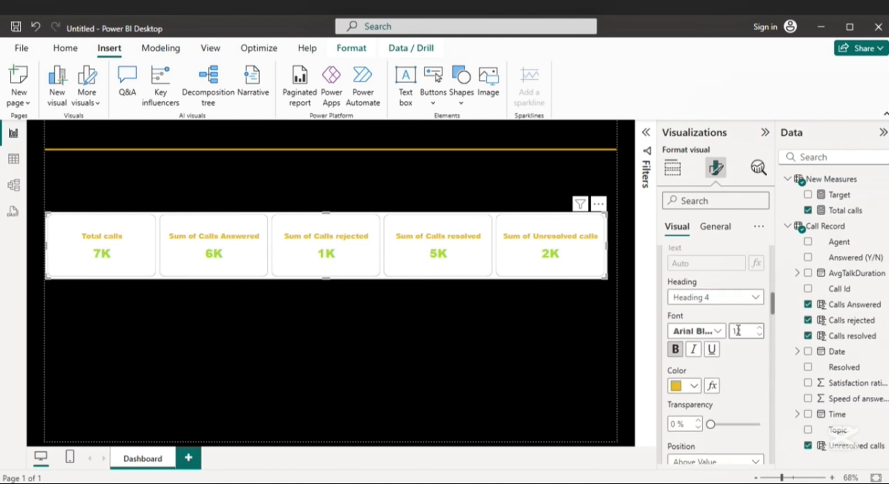
{"action": "left_click", "coordinate": [694, 386]}
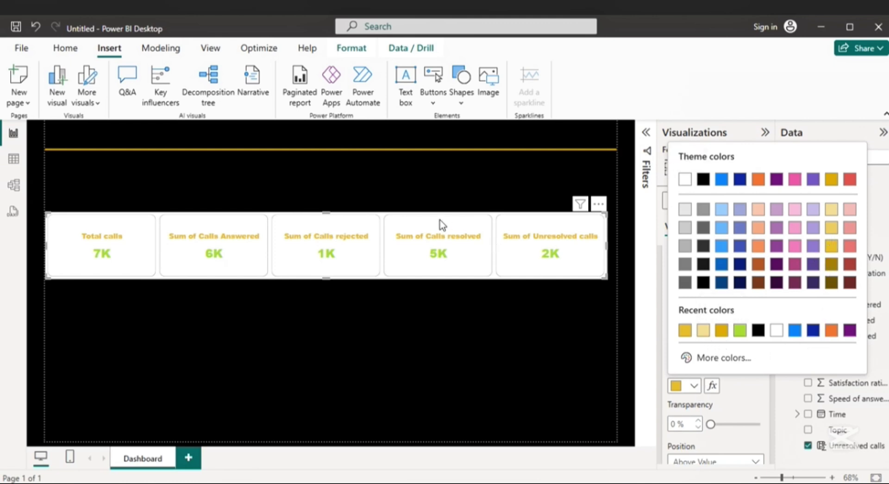
Step: Move the card visual up to sit directly below the gold line, centered across the page
{"action": "left_click", "coordinate": [383, 223]}
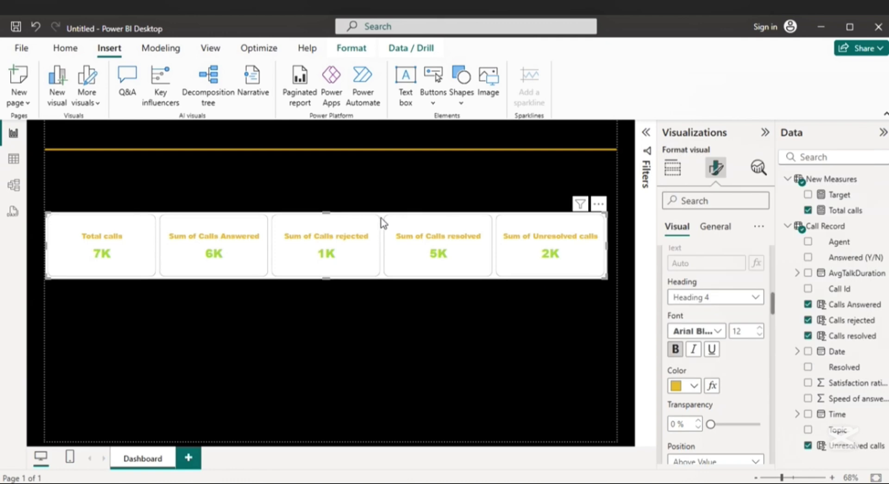
{"action": "left_click_drag", "start_coordinate": [382, 223], "coordinate": [388, 172]}
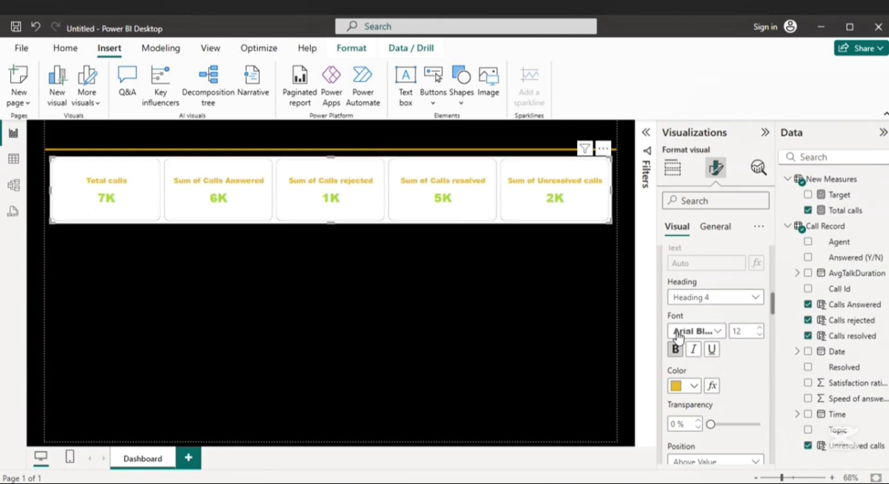
Step: Color the card labels a custom soft gold, about #EDD565, keeping them in bold Arial Black
{"action": "left_click", "coordinate": [693, 385]}
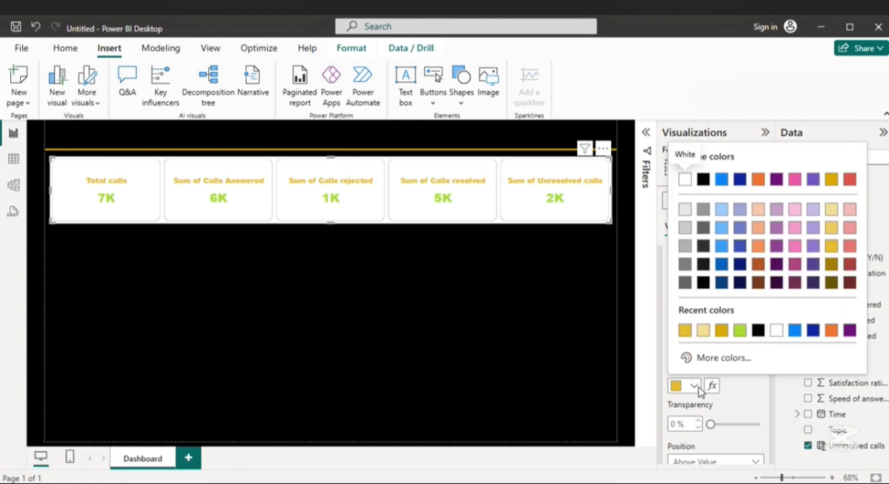
{"action": "left_click", "coordinate": [712, 359]}
{"action": "left_click", "coordinate": [741, 163]}
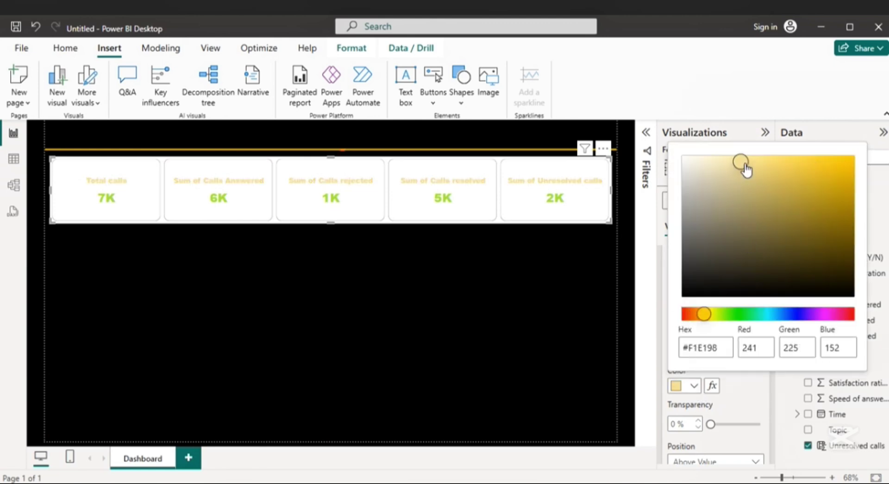
{"action": "left_click_drag", "start_coordinate": [746, 170], "coordinate": [772, 176]}
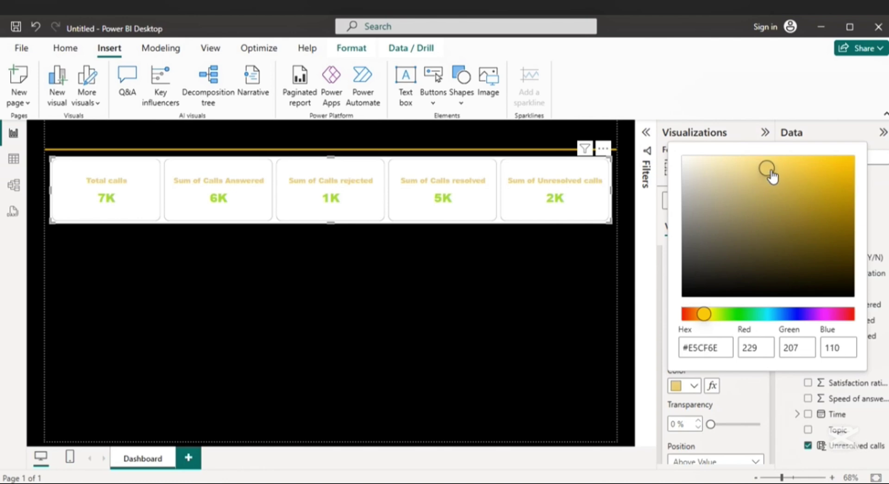
{"action": "left_click", "coordinate": [782, 172]}
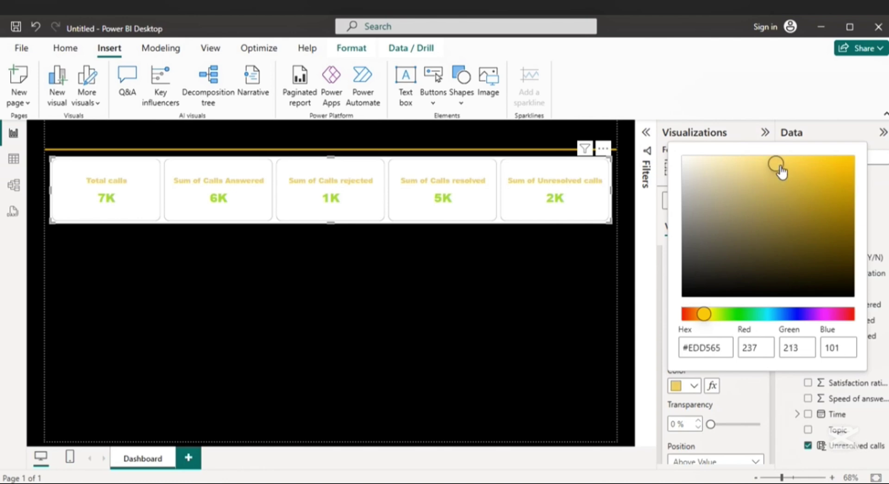
{"action": "left_click", "coordinate": [693, 391]}
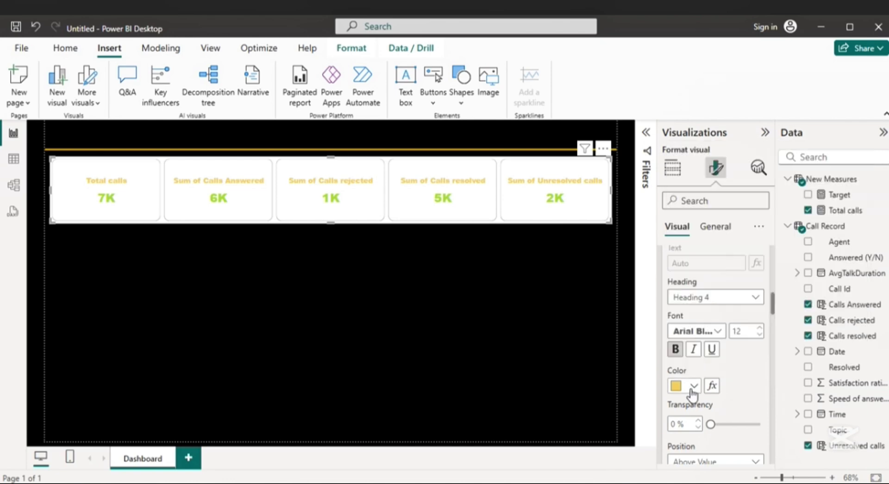
{"action": "left_click", "coordinate": [692, 391]}
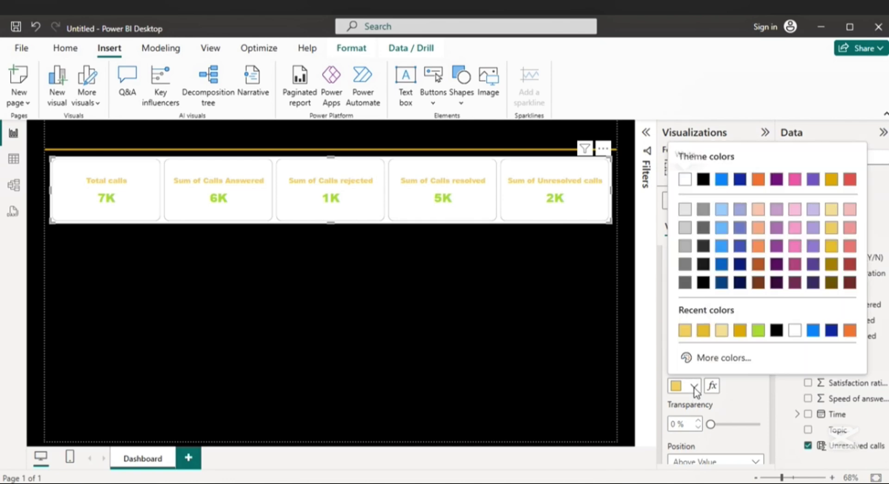
{"action": "left_click", "coordinate": [686, 340]}
{"action": "left_click", "coordinate": [675, 349]}
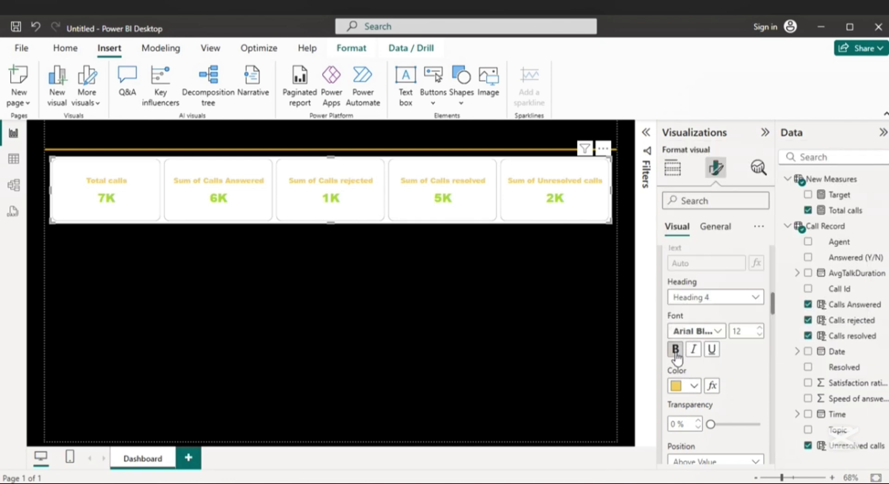
{"action": "left_click", "coordinate": [561, 370]}
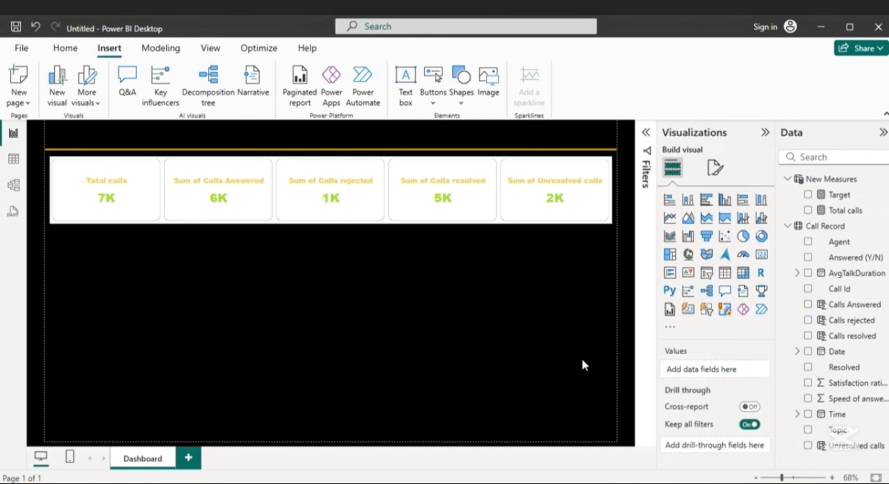
Step: Turn off the background of the whole card visual in its general effects settings
{"action": "left_click", "coordinate": [559, 220]}
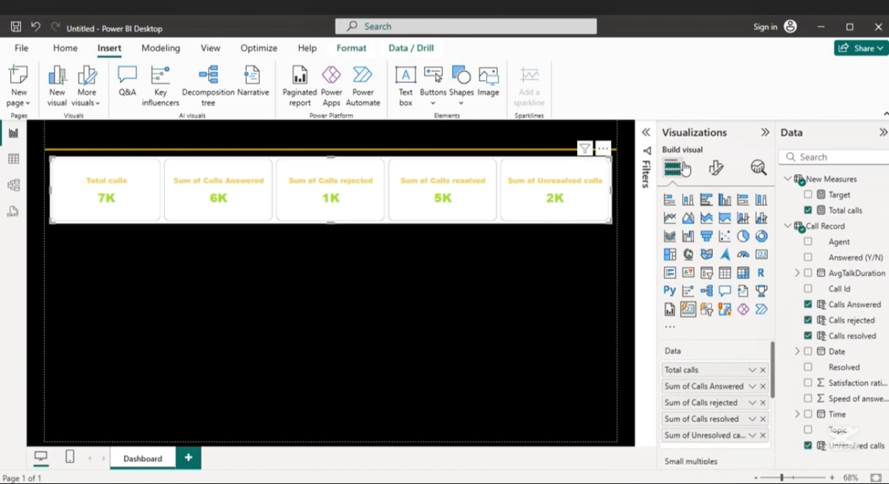
{"action": "left_click", "coordinate": [716, 168]}
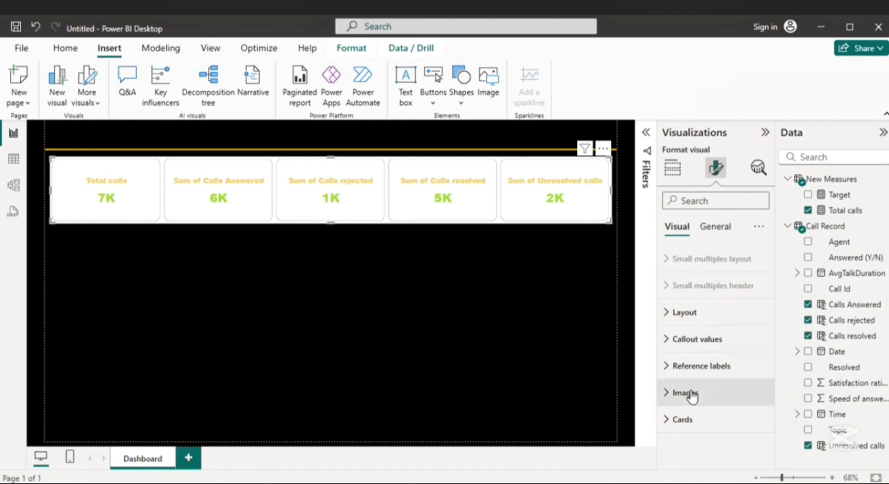
{"action": "left_click", "coordinate": [717, 227]}
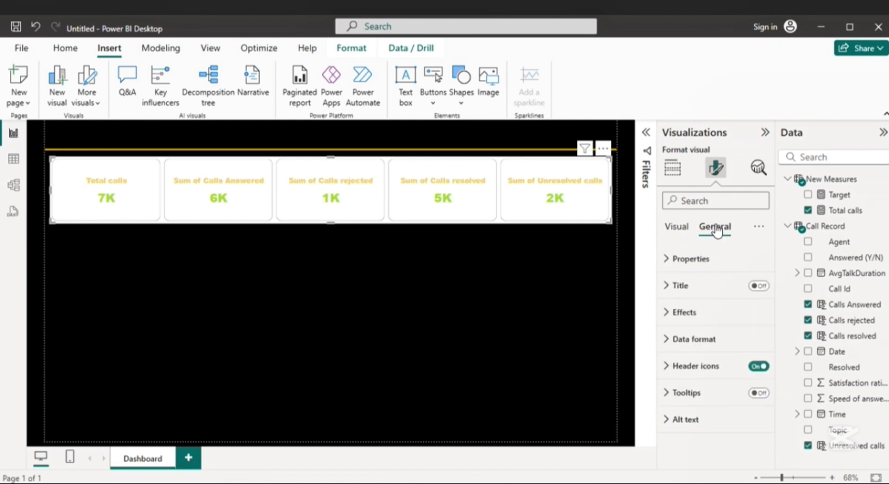
{"action": "left_click", "coordinate": [695, 317]}
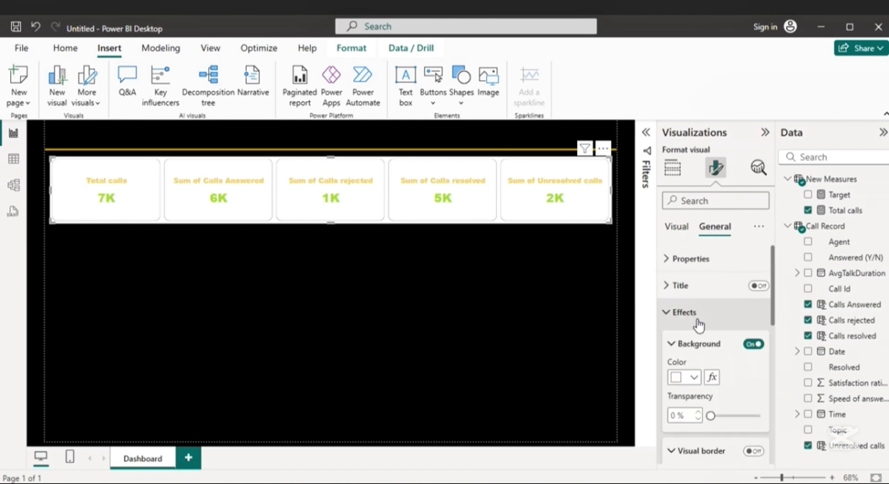
{"action": "left_click", "coordinate": [753, 343]}
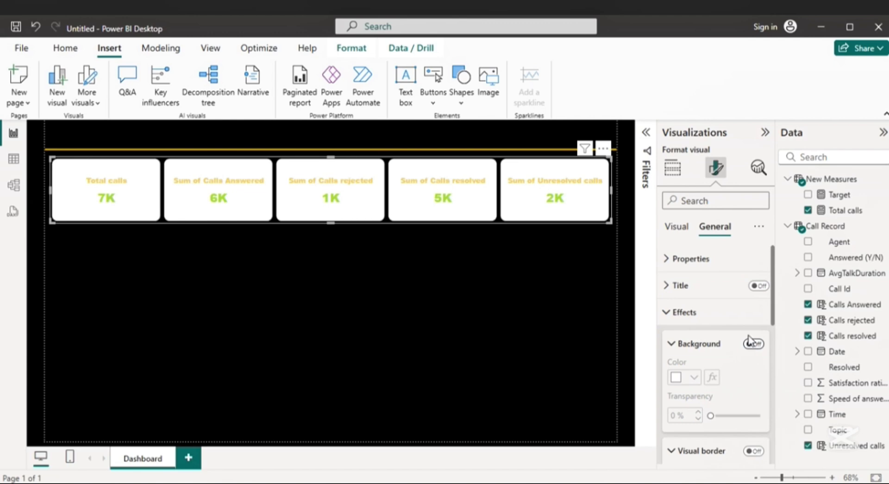
{"action": "scroll", "coordinate": [751, 342], "scroll_direction": "down", "scroll_amount": 1}
{"action": "scroll", "coordinate": [751, 341], "scroll_direction": "down", "scroll_amount": 5}
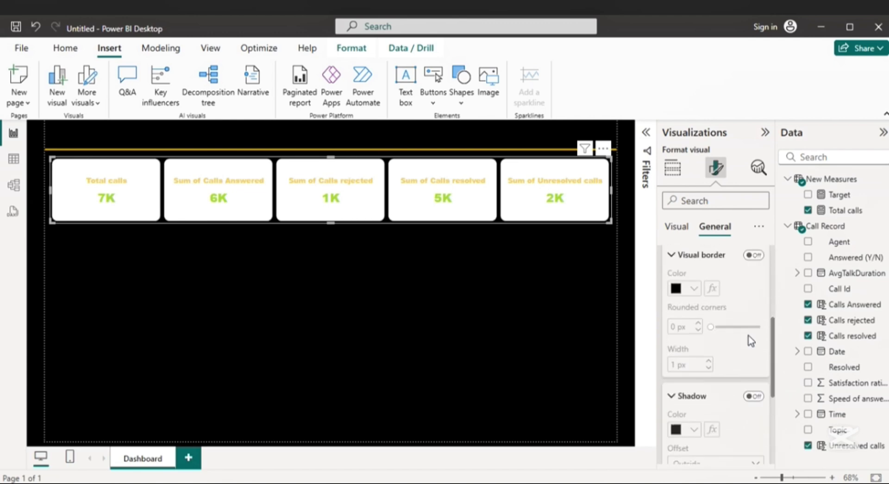
{"action": "scroll", "coordinate": [751, 341], "scroll_direction": "down", "scroll_amount": 2}
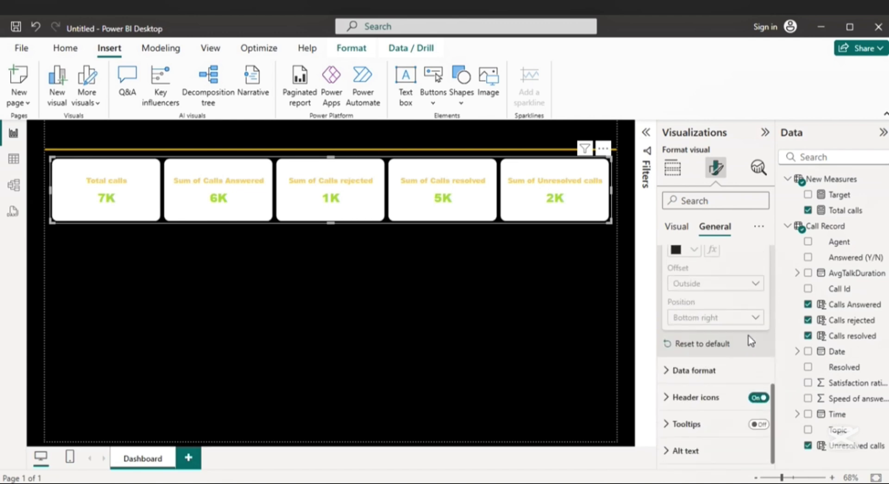
{"action": "scroll", "coordinate": [750, 342], "scroll_direction": "up", "scroll_amount": 8}
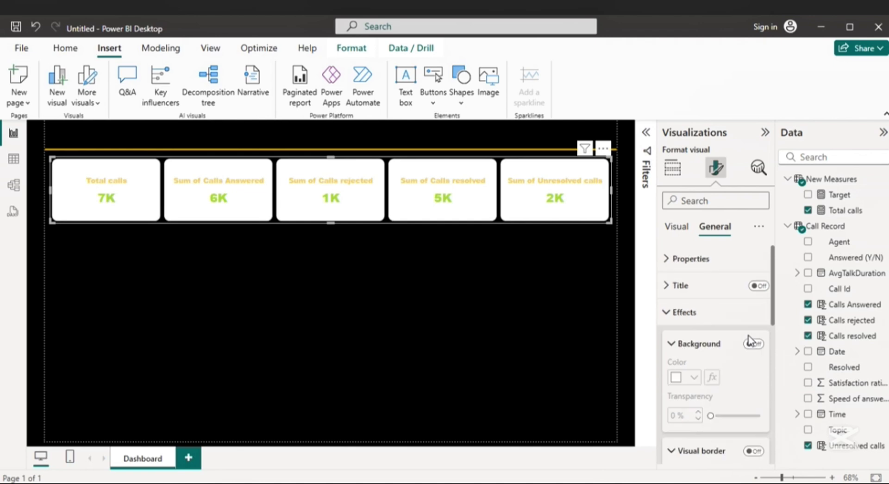
Step: Turn off the background of the individual cards and shorten the card visual to fit snugly around its labels and values
{"action": "left_click", "coordinate": [678, 228]}
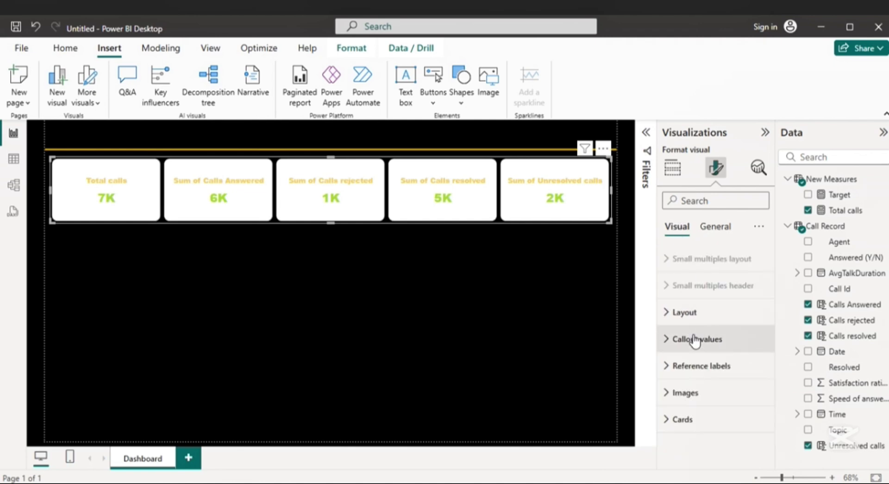
{"action": "left_click", "coordinate": [686, 420]}
{"action": "scroll", "coordinate": [732, 298], "scroll_direction": "down", "scroll_amount": 2}
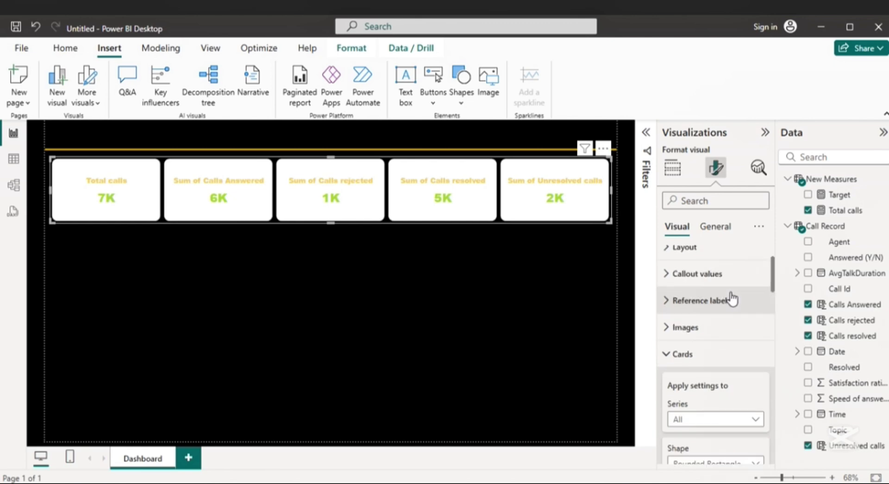
{"action": "scroll", "coordinate": [732, 299], "scroll_direction": "down", "scroll_amount": 5}
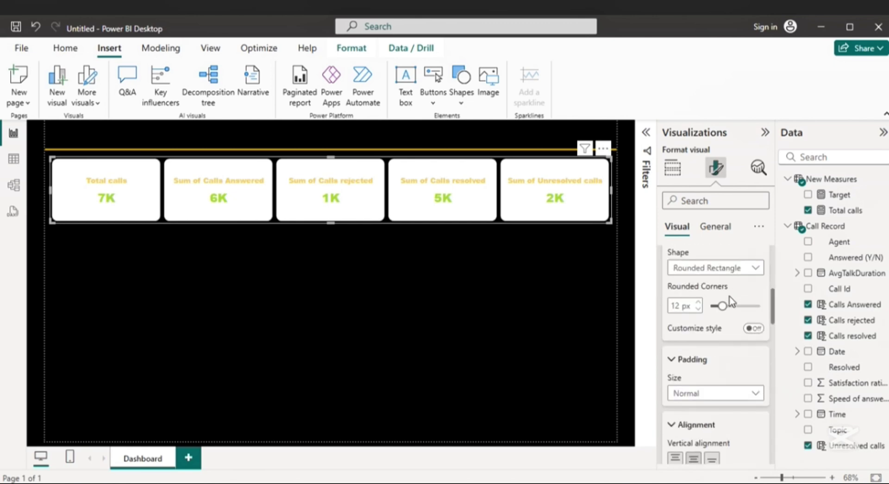
{"action": "scroll", "coordinate": [731, 301], "scroll_direction": "down", "scroll_amount": 5}
{"action": "left_click", "coordinate": [751, 297]}
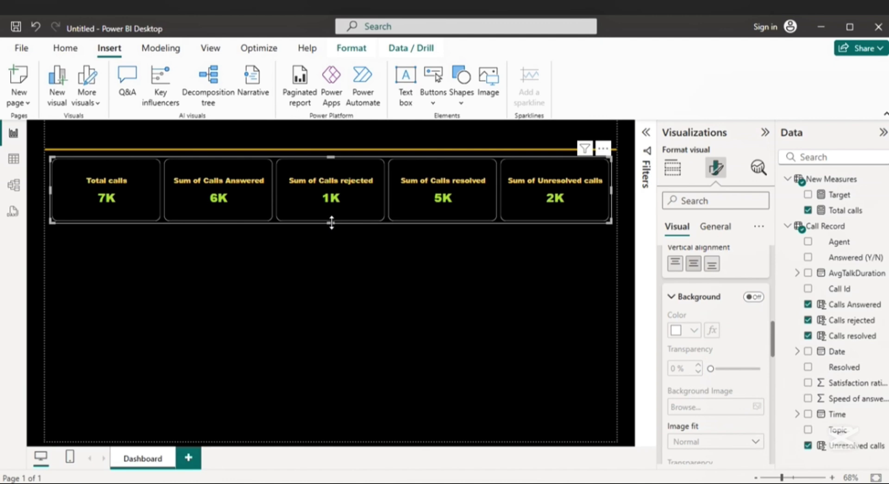
{"action": "left_click_drag", "start_coordinate": [332, 222], "coordinate": [340, 195]}
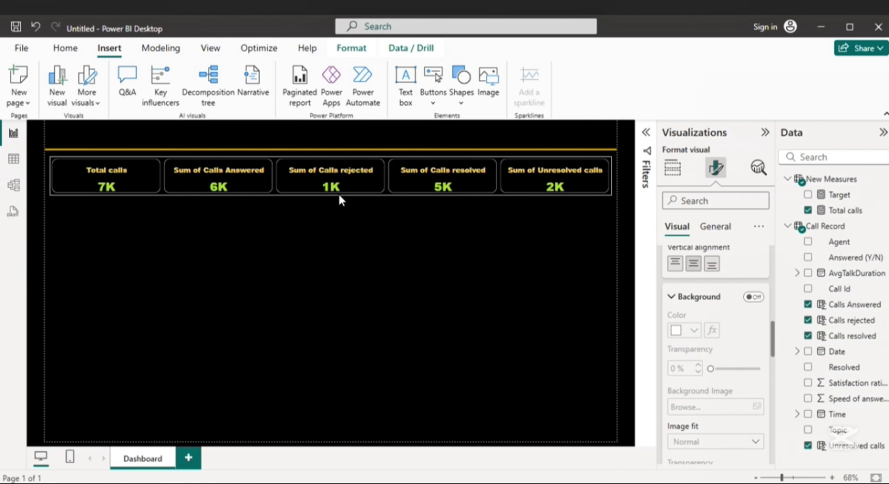
Step: Rename the Sum of Calls Answered field to "Calls Answered" for the card visual
{"action": "left_click", "coordinate": [672, 168]}
{"action": "right_click", "coordinate": [705, 388]}
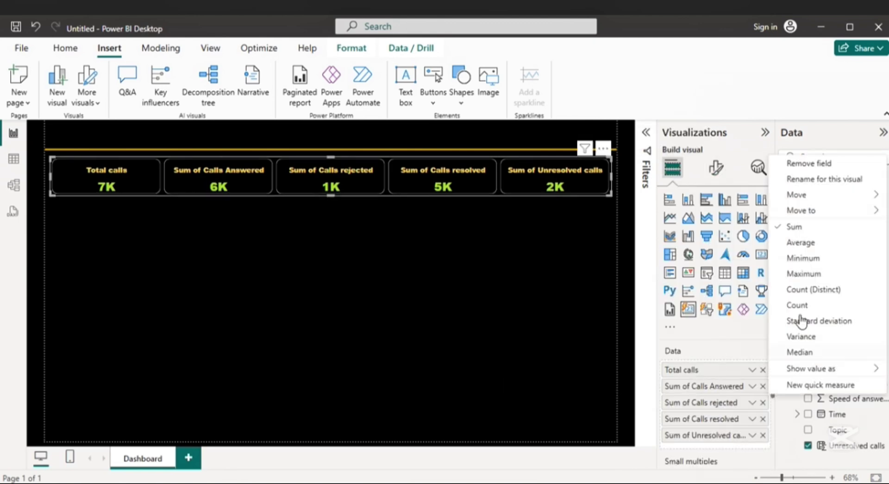
{"action": "left_click", "coordinate": [808, 180]}
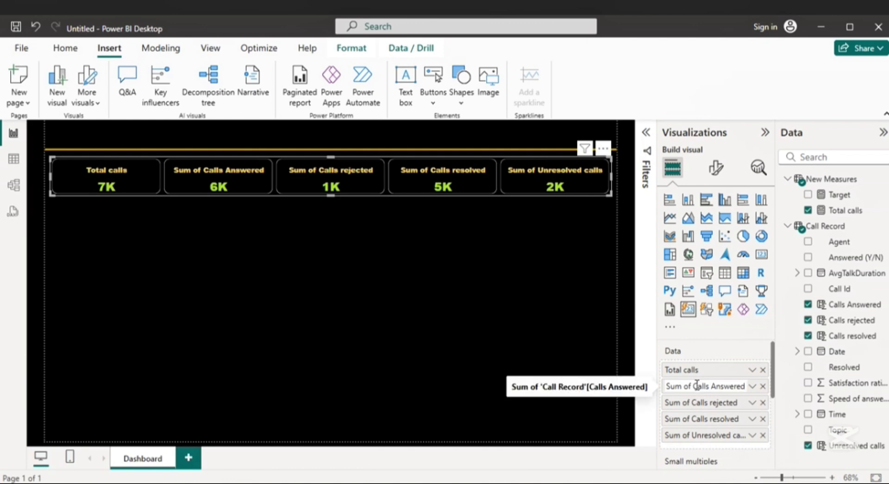
{"action": "key", "text": "BackSpace"}
{"action": "key", "text": "BackSpace"}
{"action": "key", "text": "BackSpace"}
{"action": "key", "text": "BackSpace"}
{"action": "key", "text": "BackSpace"}
{"action": "key", "text": "BackSpace"}
{"action": "key", "text": "BackSpace"}
Step: Rename the Sum of Calls rejected field to "Calls rejected" for the card visual
{"action": "right_click", "coordinate": [696, 406]}
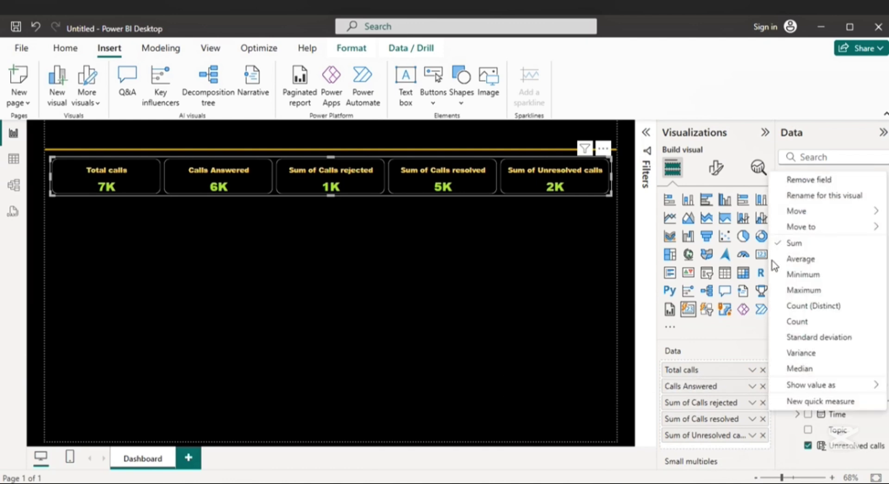
{"action": "left_click", "coordinate": [801, 196]}
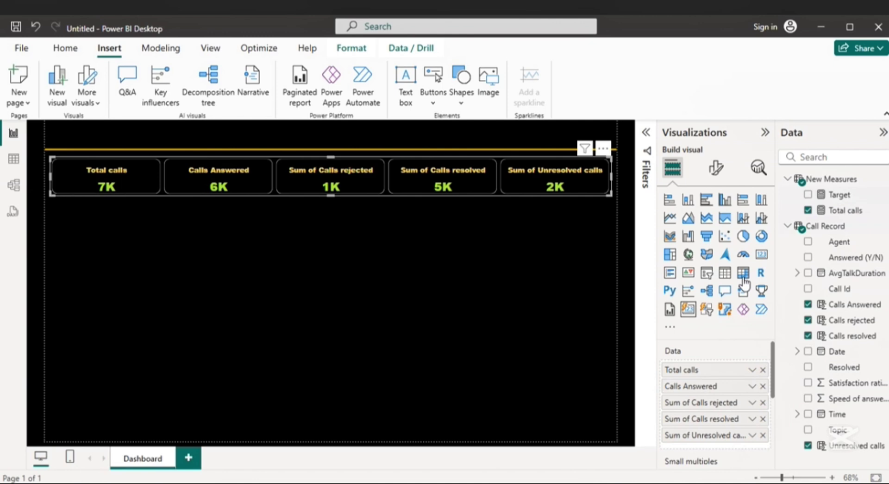
{"action": "right_click", "coordinate": [699, 404]}
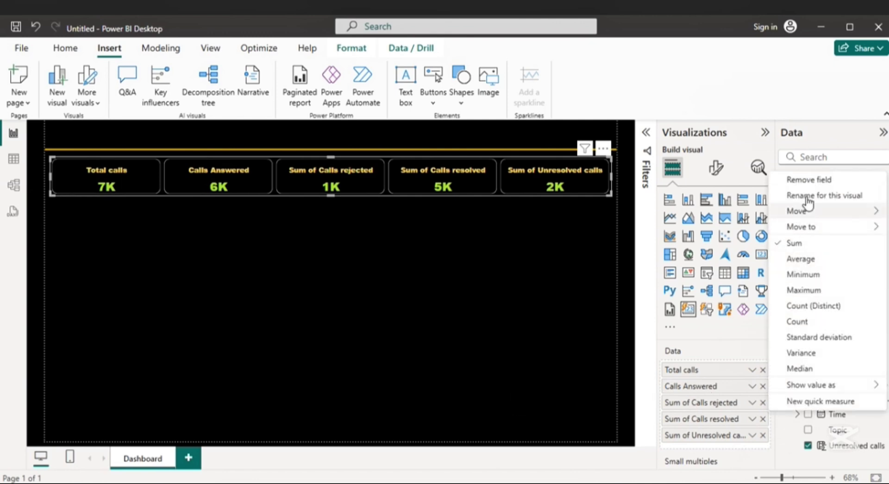
{"action": "left_click", "coordinate": [810, 197]}
{"action": "left_click", "coordinate": [694, 401]}
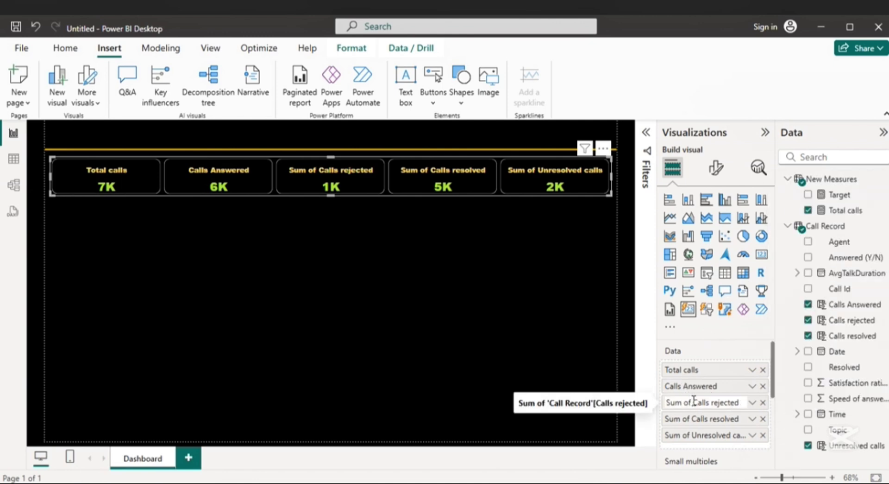
{"action": "key", "text": "BackSpace"}
{"action": "key", "text": "BackSpace"}
{"action": "key", "text": "BackSpace"}
{"action": "key", "text": "BackSpace"}
{"action": "key", "text": "BackSpace"}
{"action": "key", "text": "BackSpace"}
{"action": "key", "text": "BackSpace"}
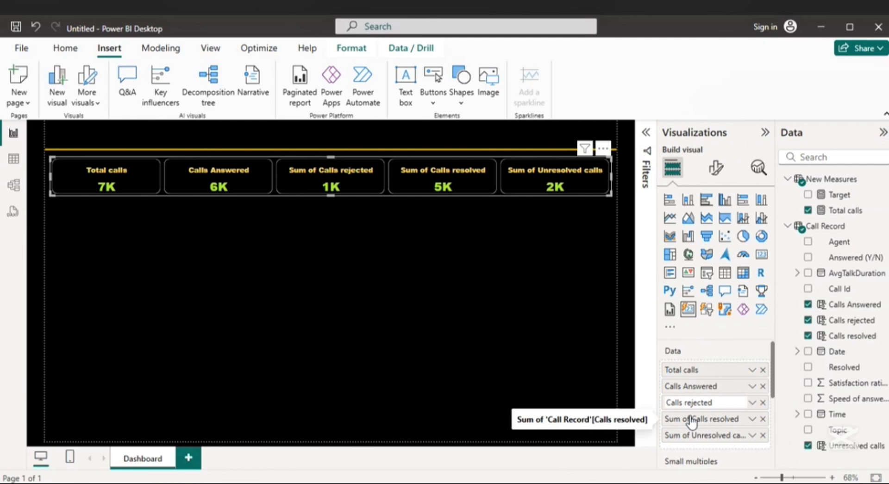
{"action": "key", "text": "Return"}
Step: Rename the Sum of Calls resolved field to "Calls resolved" for the card visual
{"action": "right_click", "coordinate": [690, 416]}
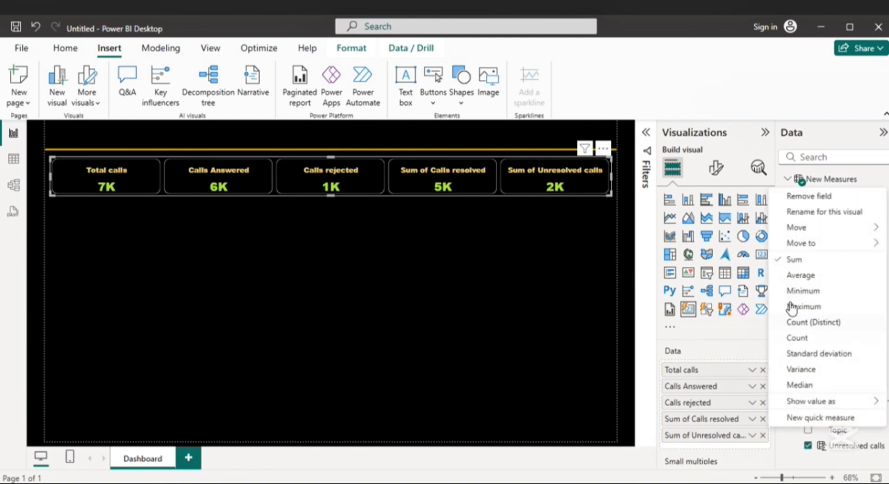
{"action": "left_click", "coordinate": [824, 211]}
{"action": "left_click", "coordinate": [695, 417]}
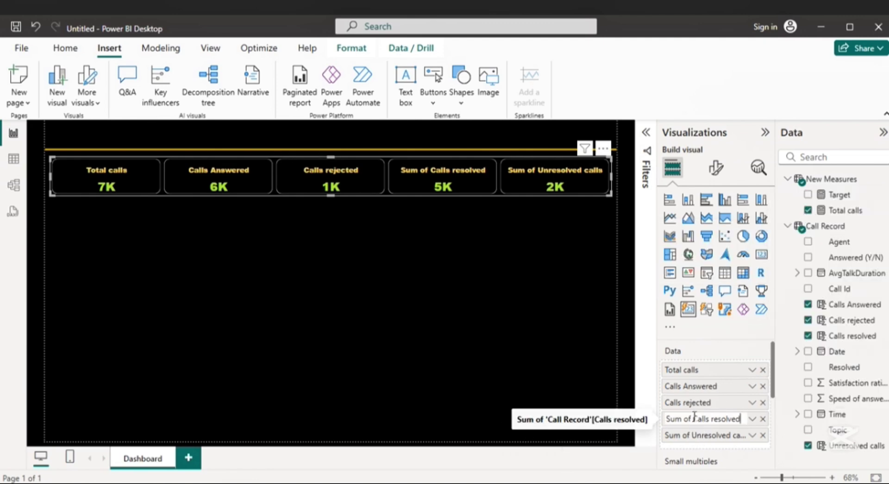
{"action": "key", "text": "BackSpace"}
{"action": "key", "text": "BackSpace"}
{"action": "key", "text": "BackSpace"}
{"action": "key", "text": "BackSpace"}
{"action": "key", "text": "BackSpace"}
{"action": "key", "text": "BackSpace"}
{"action": "key", "text": "BackSpace"}
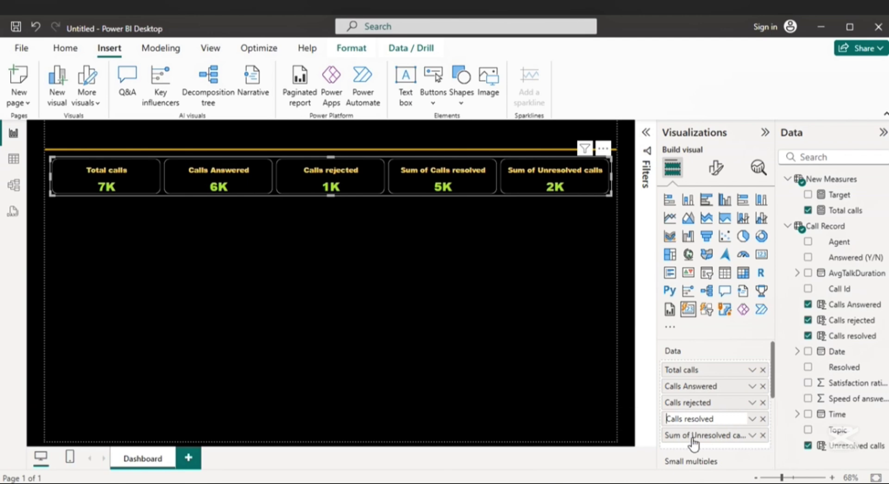
{"action": "key", "text": "Return"}
Step: Rename the Sum of Unresolved calls field to "Unresolved calls" for the card visual
{"action": "right_click", "coordinate": [694, 438]}
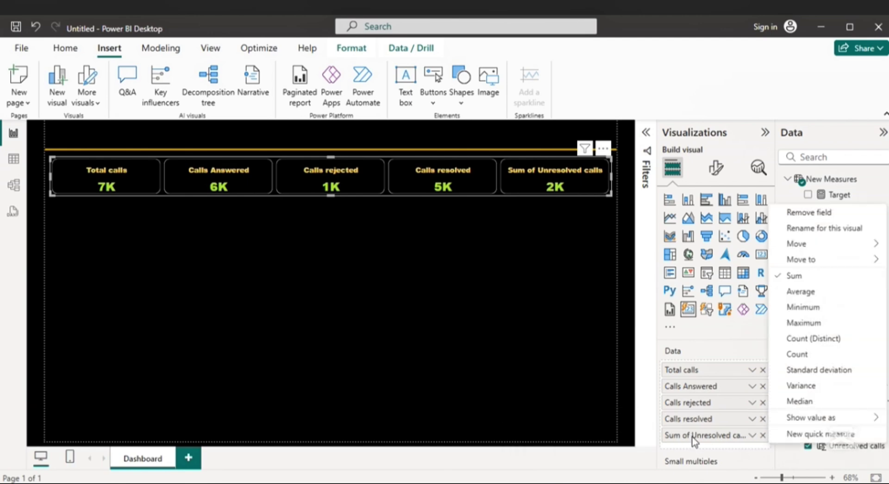
{"action": "left_click", "coordinate": [811, 229]}
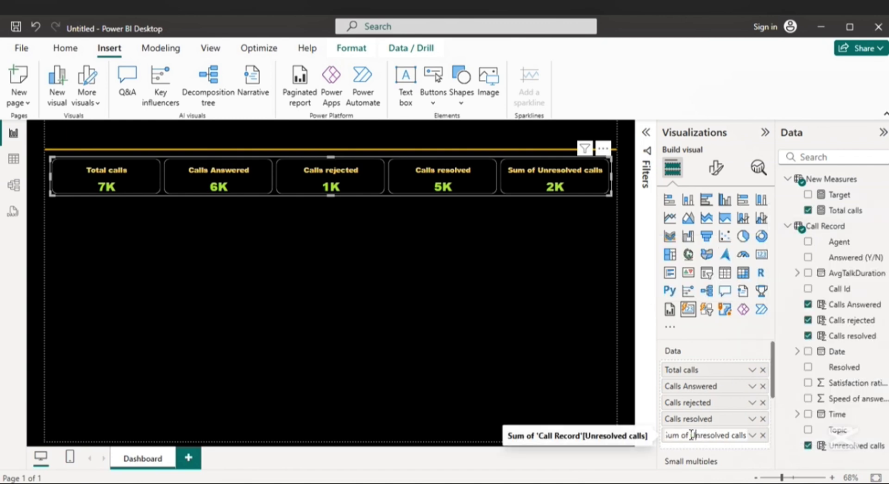
{"action": "left_click_drag", "start_coordinate": [691, 434], "coordinate": [666, 434]}
{"action": "key", "text": "BackSpace"}
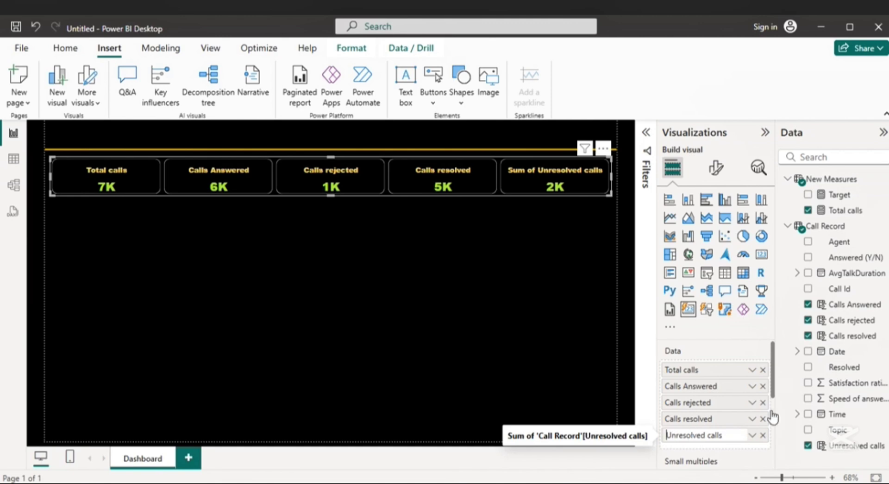
{"action": "left_click_drag", "start_coordinate": [775, 390], "coordinate": [782, 428]}
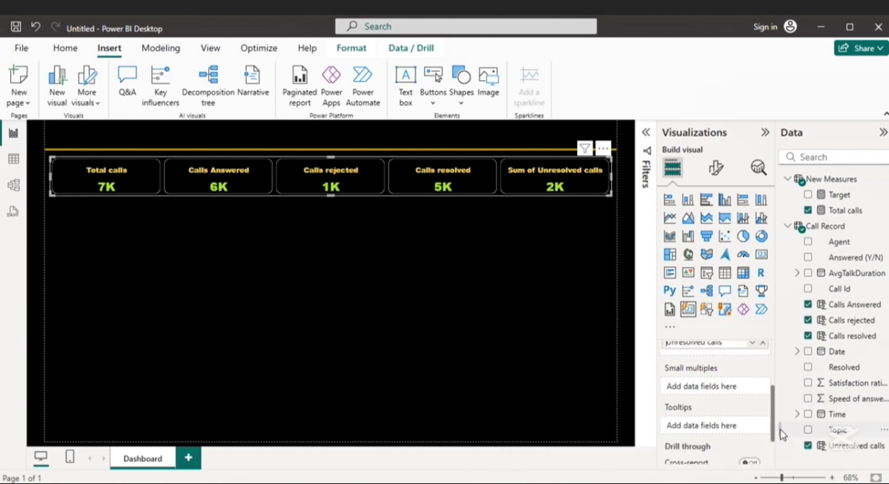
{"action": "left_click", "coordinate": [727, 365]}
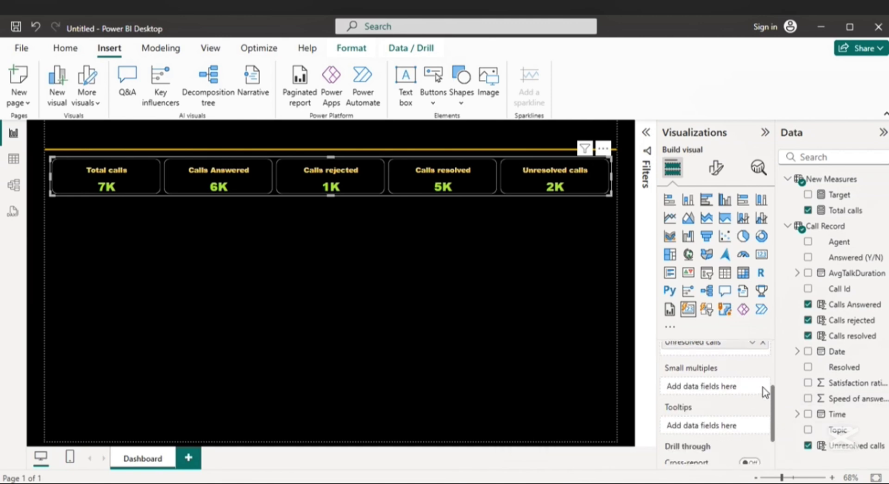
{"action": "left_click_drag", "start_coordinate": [774, 414], "coordinate": [776, 356]}
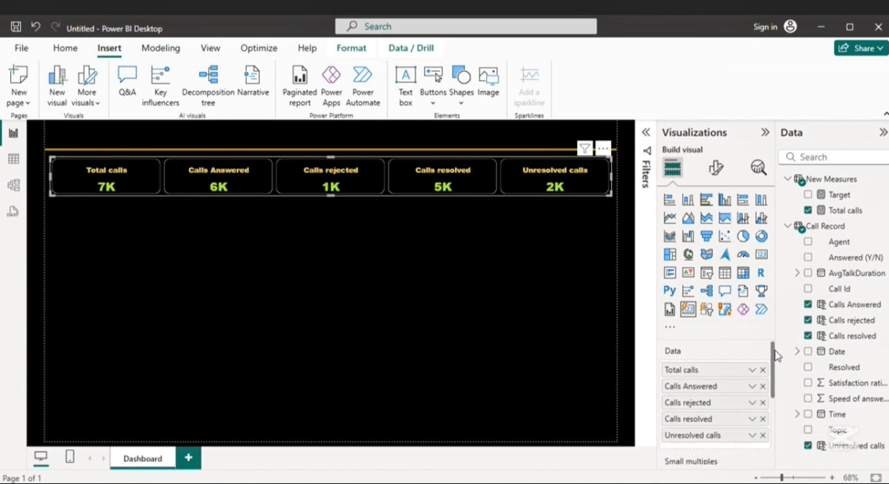
Step: Set the border colour of all the individual cards to the light gold from the recent colours
{"action": "left_click", "coordinate": [716, 168]}
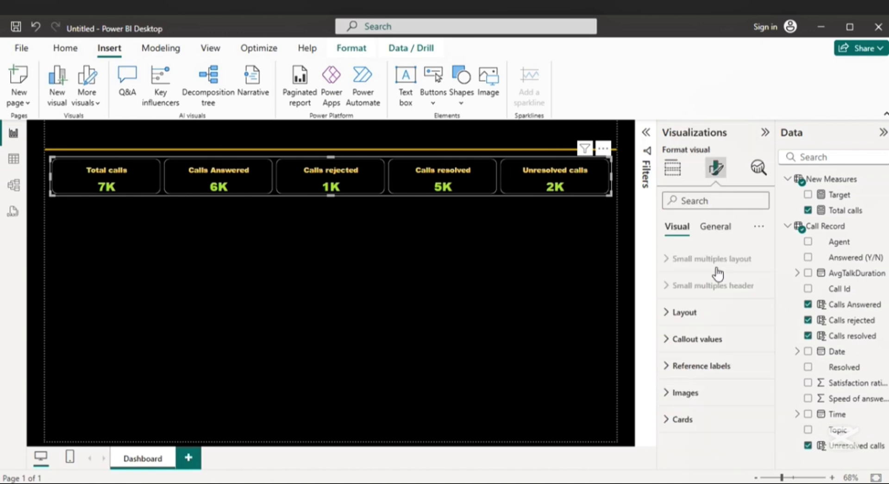
{"action": "left_click", "coordinate": [684, 420]}
{"action": "scroll", "coordinate": [731, 366], "scroll_direction": "down", "scroll_amount": 3}
{"action": "scroll", "coordinate": [731, 363], "scroll_direction": "down", "scroll_amount": 5}
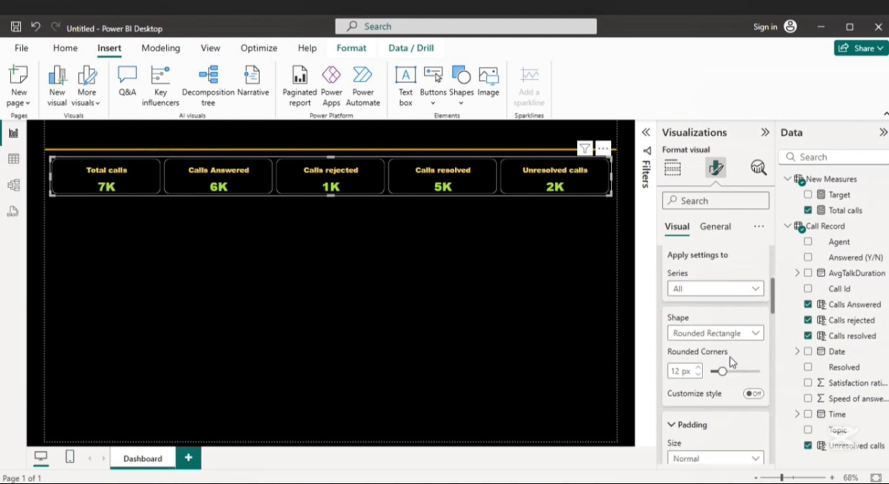
{"action": "scroll", "coordinate": [732, 362], "scroll_direction": "down", "scroll_amount": 6}
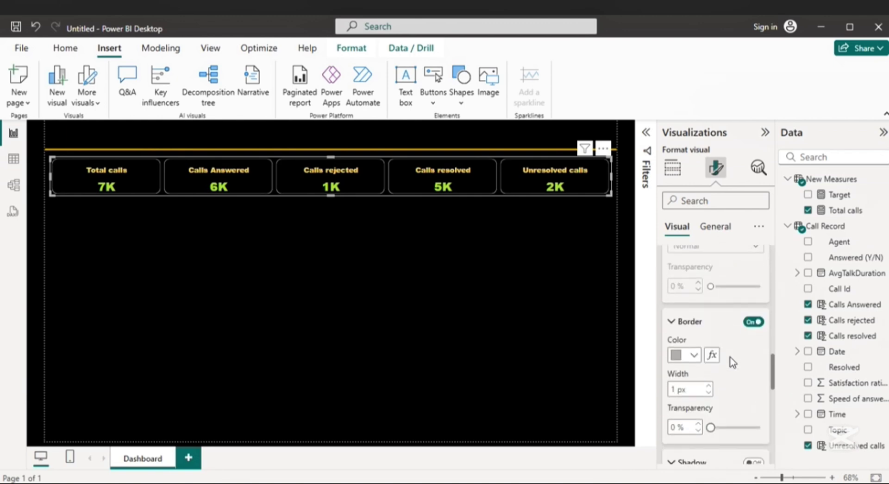
{"action": "left_click", "coordinate": [695, 355]}
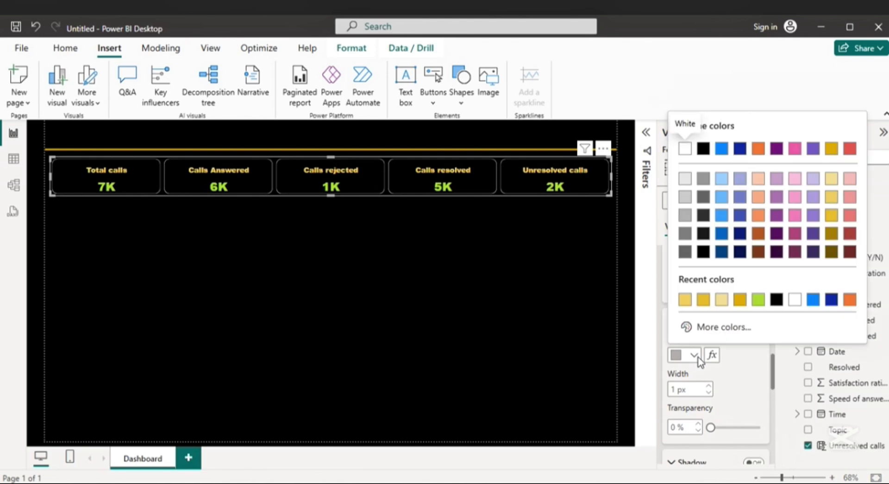
{"action": "left_click", "coordinate": [685, 299]}
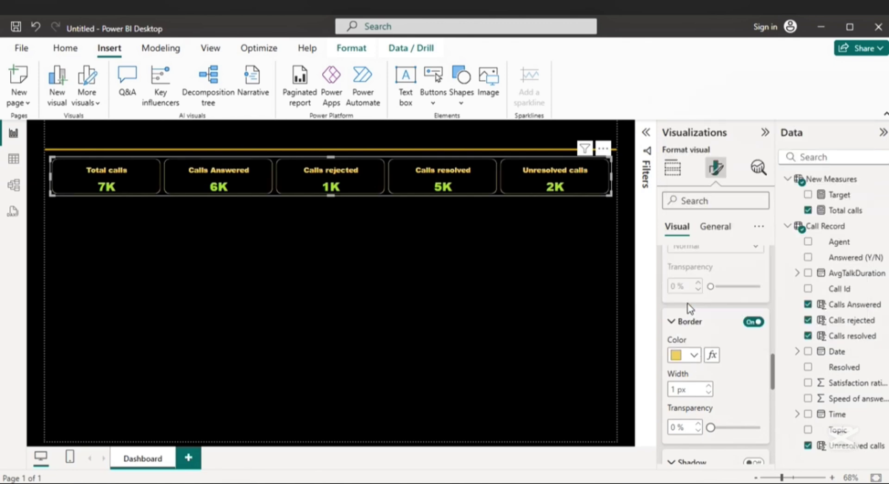
{"action": "left_click", "coordinate": [511, 303]}
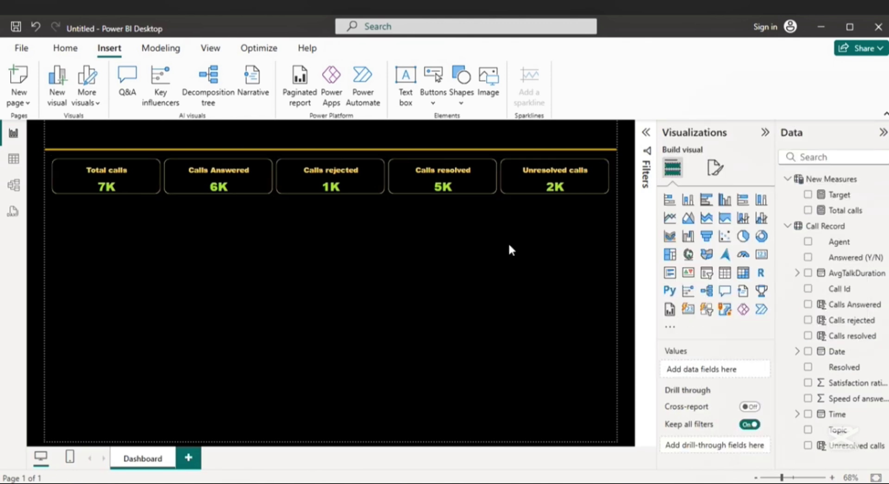
Step: Set the border width of all the individual cards to 2 px
{"action": "left_click", "coordinate": [505, 194]}
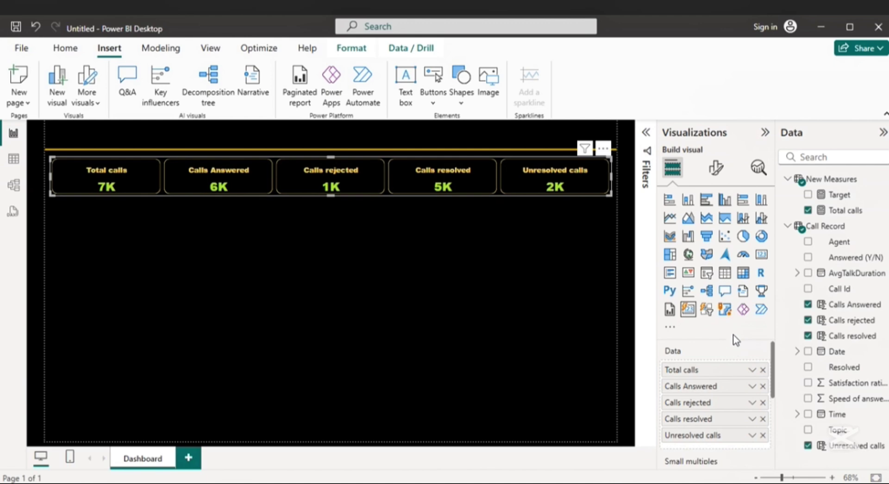
{"action": "left_click", "coordinate": [717, 167]}
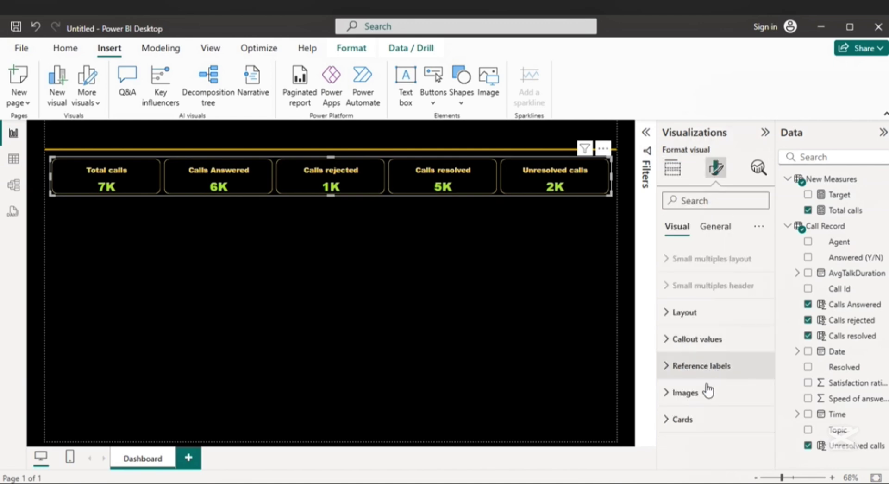
{"action": "left_click", "coordinate": [698, 415]}
{"action": "scroll", "coordinate": [718, 403], "scroll_direction": "down", "scroll_amount": 5}
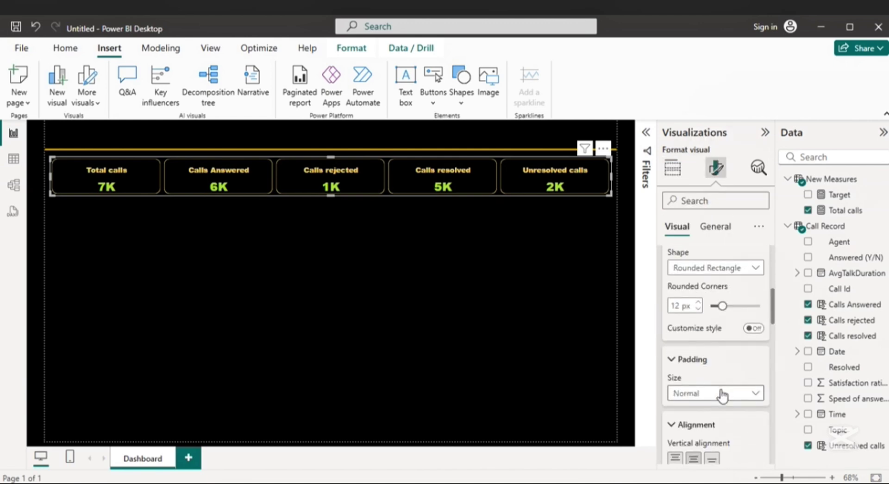
{"action": "scroll", "coordinate": [721, 392], "scroll_direction": "down", "scroll_amount": 5}
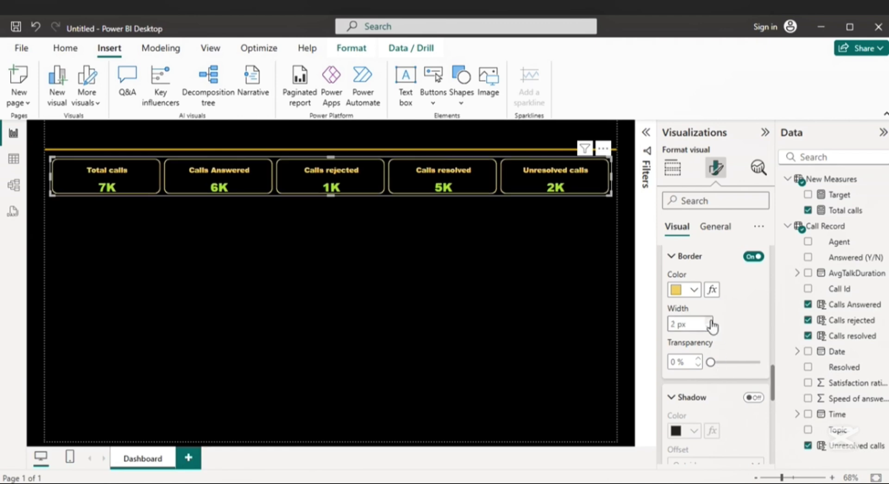
{"action": "scroll", "coordinate": [701, 322], "scroll_direction": "down", "scroll_amount": 10}
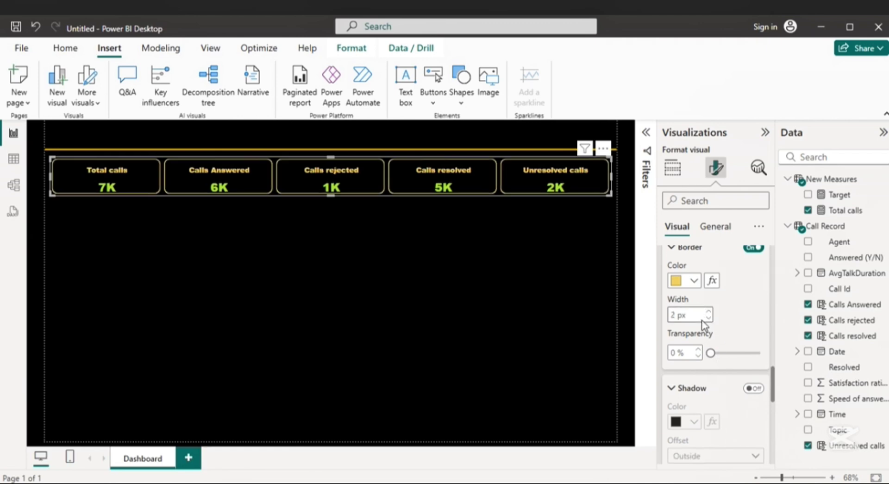
Step: Examine the cards' border, shadow, shape, padding and background settings and the card visual's general formatting options
{"action": "scroll", "coordinate": [704, 324], "scroll_direction": "up", "scroll_amount": 8}
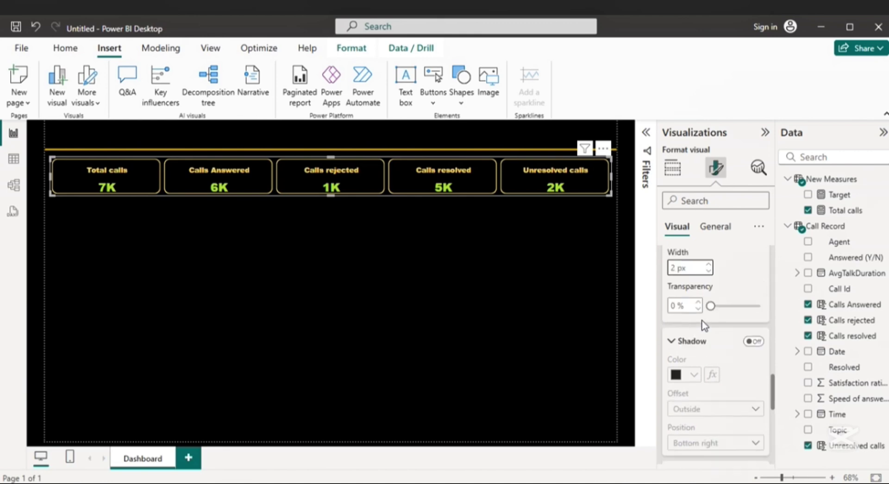
{"action": "scroll", "coordinate": [703, 322], "scroll_direction": "up", "scroll_amount": 3}
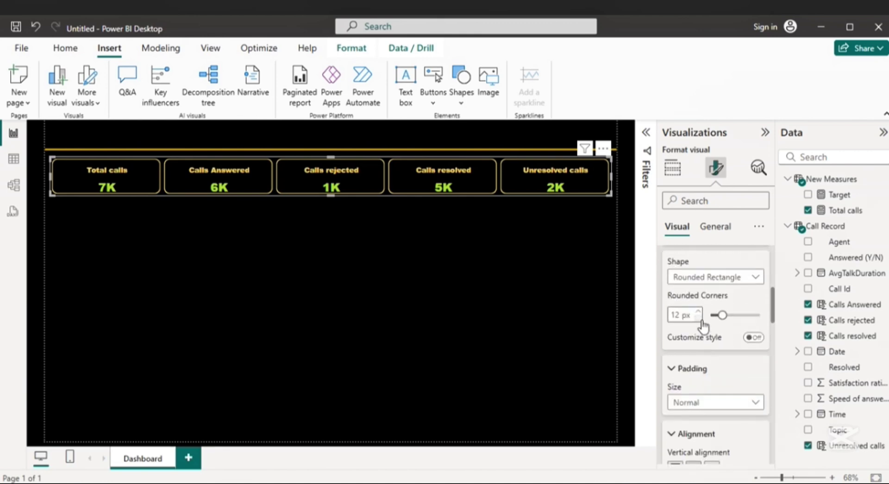
{"action": "scroll", "coordinate": [704, 326], "scroll_direction": "up", "scroll_amount": 2}
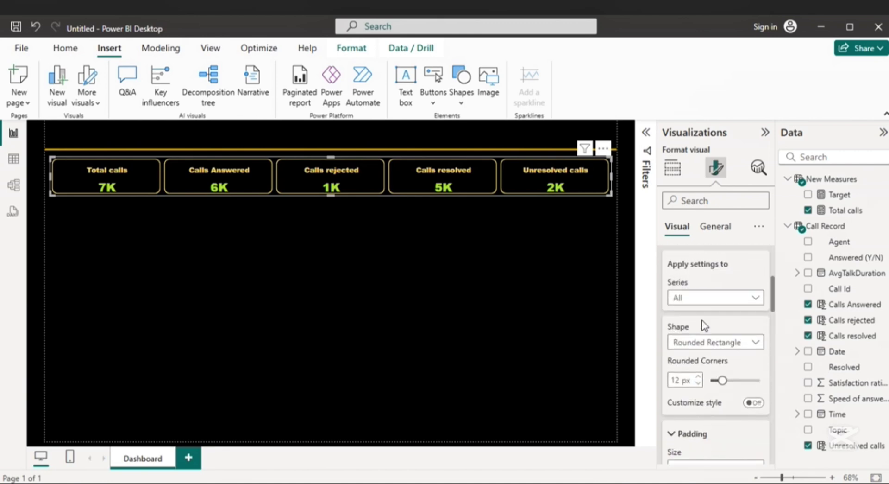
{"action": "scroll", "coordinate": [704, 326], "scroll_direction": "up", "scroll_amount": 3}
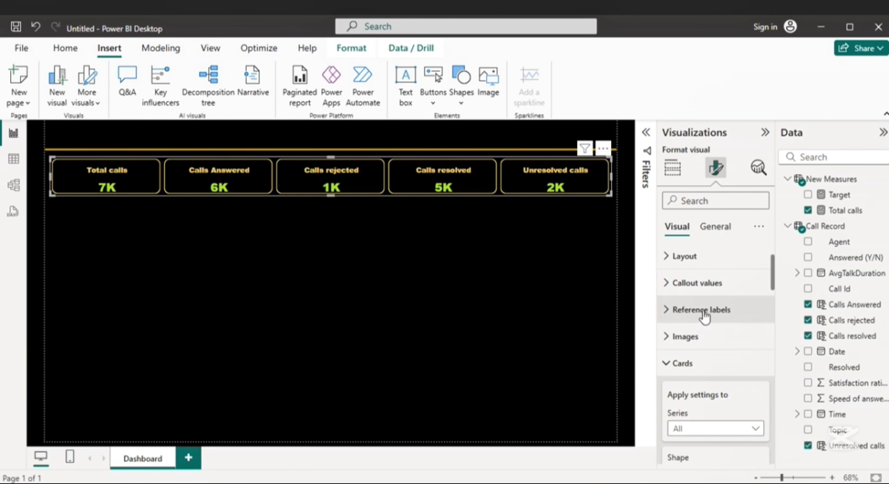
{"action": "left_click", "coordinate": [716, 227]}
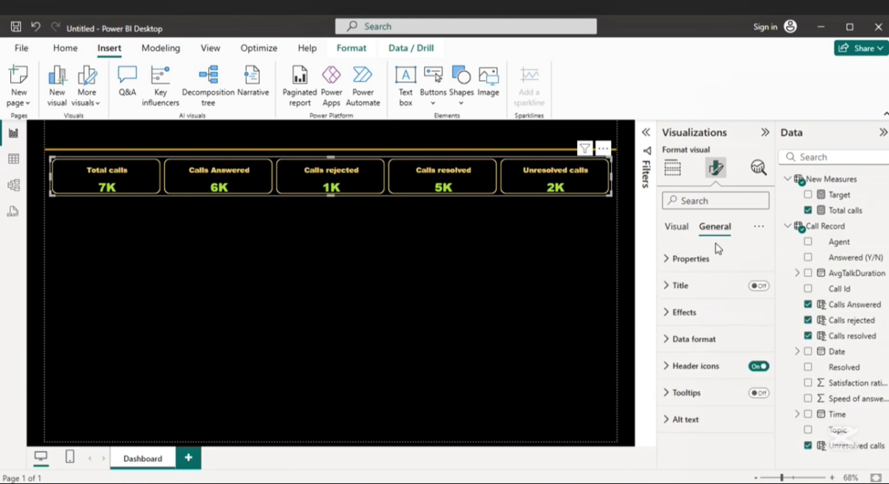
{"action": "left_click", "coordinate": [676, 229]}
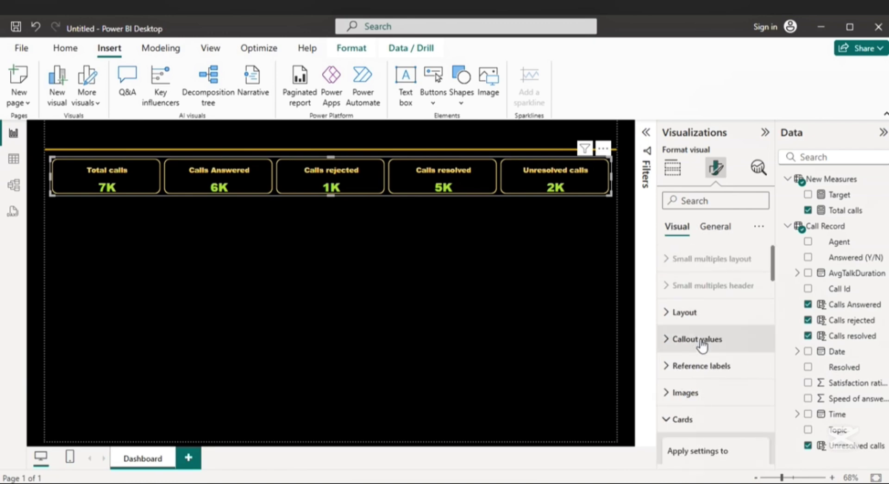
{"action": "left_click", "coordinate": [694, 420]}
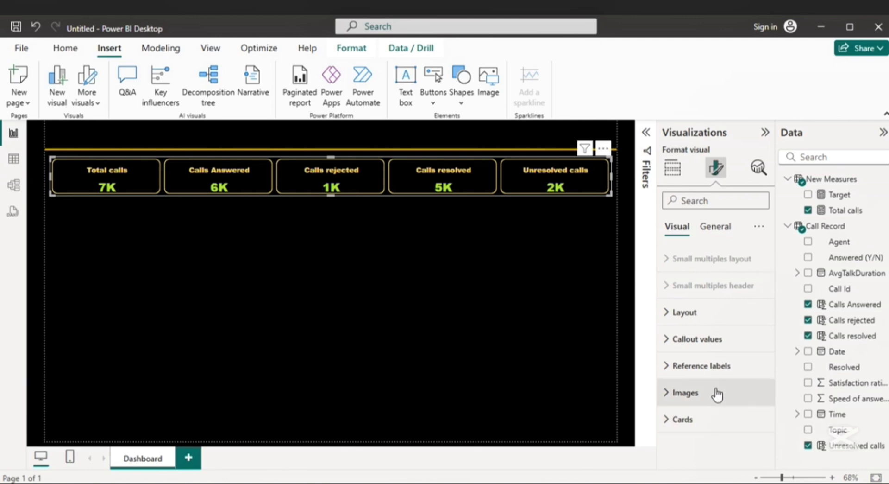
{"action": "left_click", "coordinate": [695, 420]}
{"action": "scroll", "coordinate": [731, 380], "scroll_direction": "down", "scroll_amount": 6}
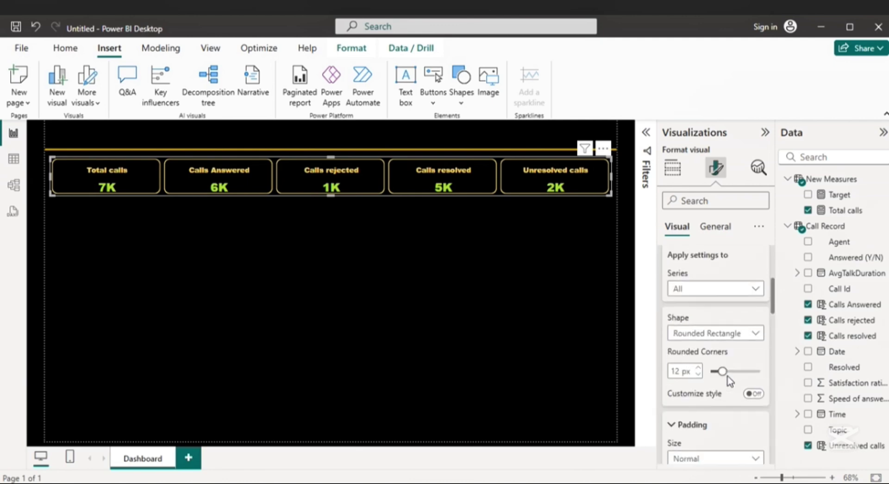
{"action": "scroll", "coordinate": [730, 381], "scroll_direction": "down", "scroll_amount": 2}
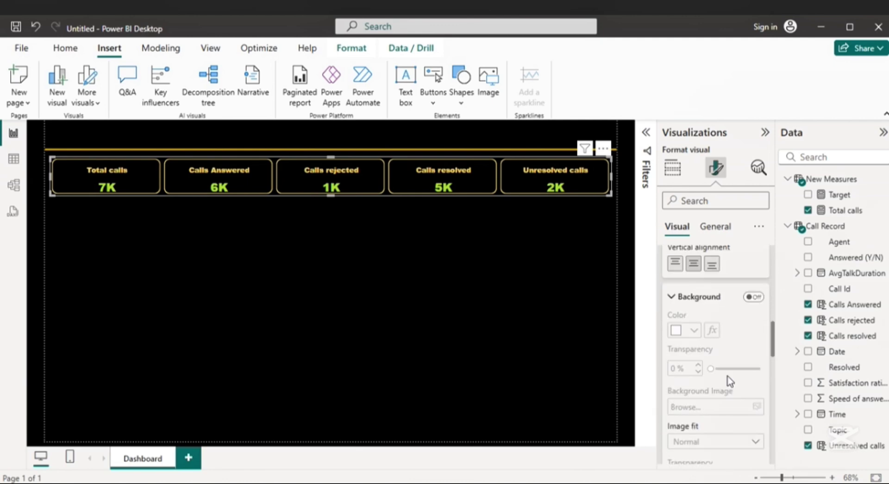
{"action": "left_click", "coordinate": [717, 229]}
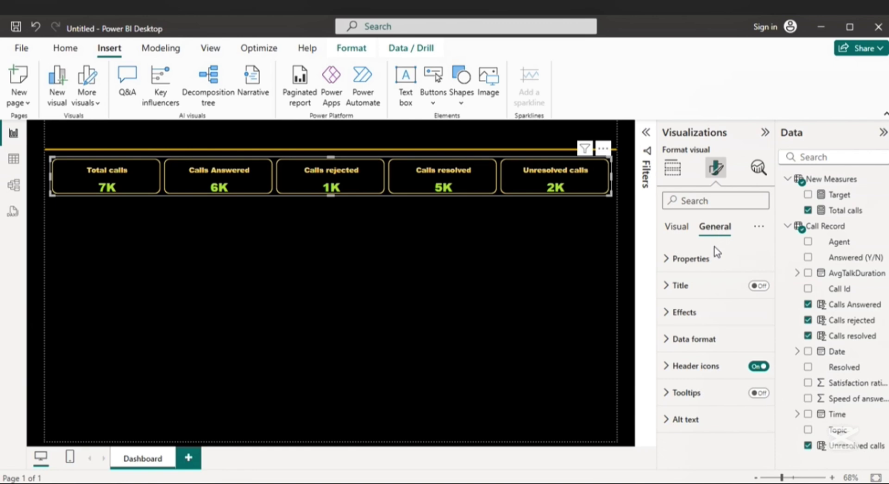
{"action": "left_click", "coordinate": [678, 227]}
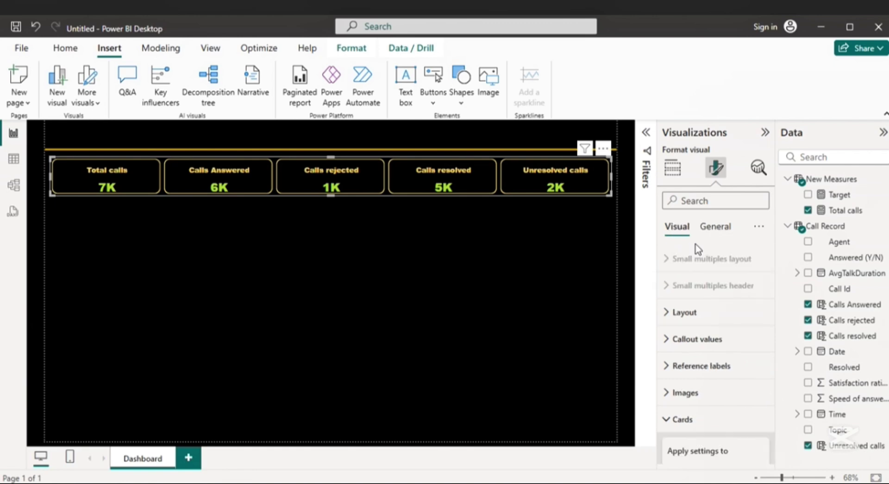
Step: Set the maximum number of cards shown to 7 and add the Target measure to the card visual
{"action": "left_click", "coordinate": [694, 320]}
{"action": "scroll", "coordinate": [702, 334], "scroll_direction": "down", "scroll_amount": 2}
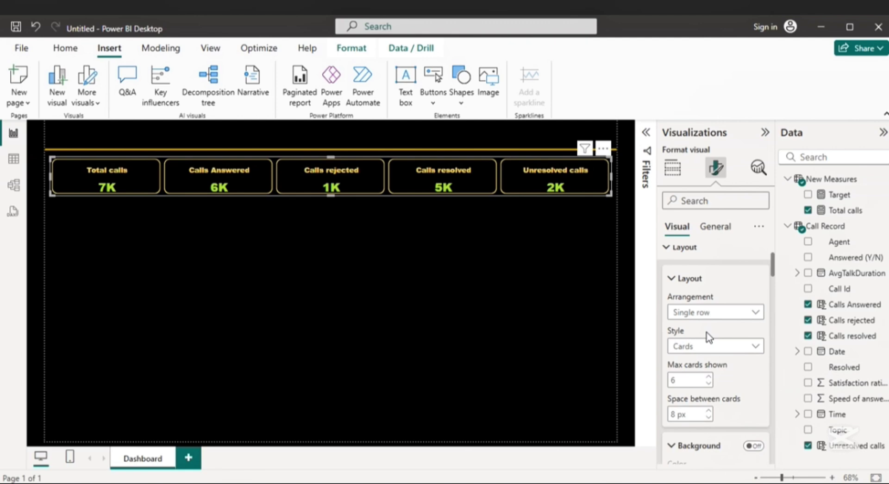
{"action": "left_click", "coordinate": [712, 381]}
{"action": "left_click", "coordinate": [809, 195]}
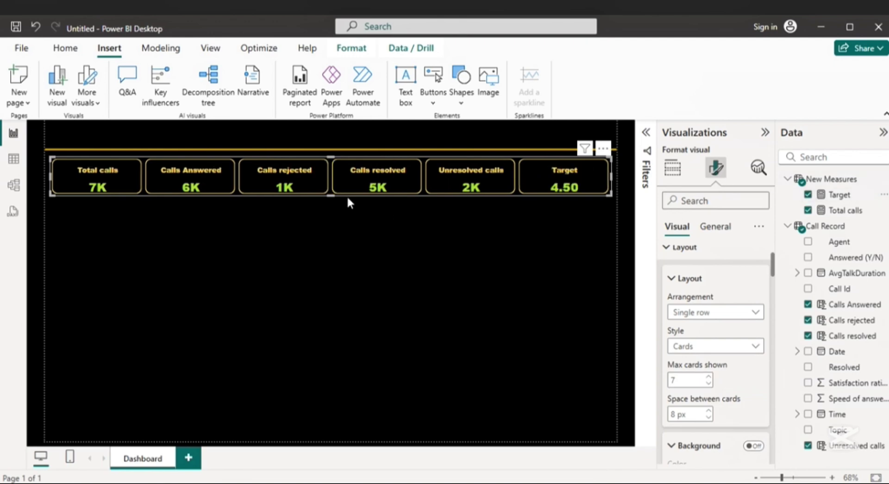
Step: Make the card visual slightly taller so the callout values fit comfortably inside their borders
{"action": "left_click_drag", "start_coordinate": [331, 195], "coordinate": [330, 188]}
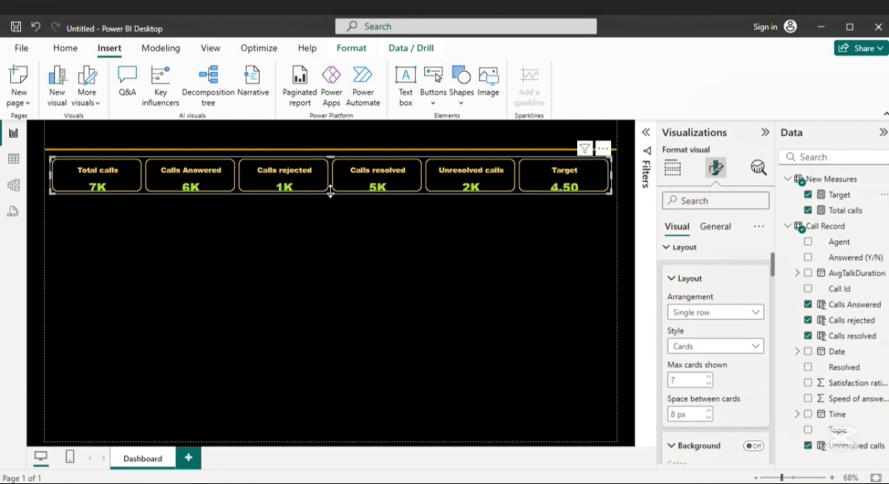
{"action": "left_click_drag", "start_coordinate": [330, 195], "coordinate": [331, 198]}
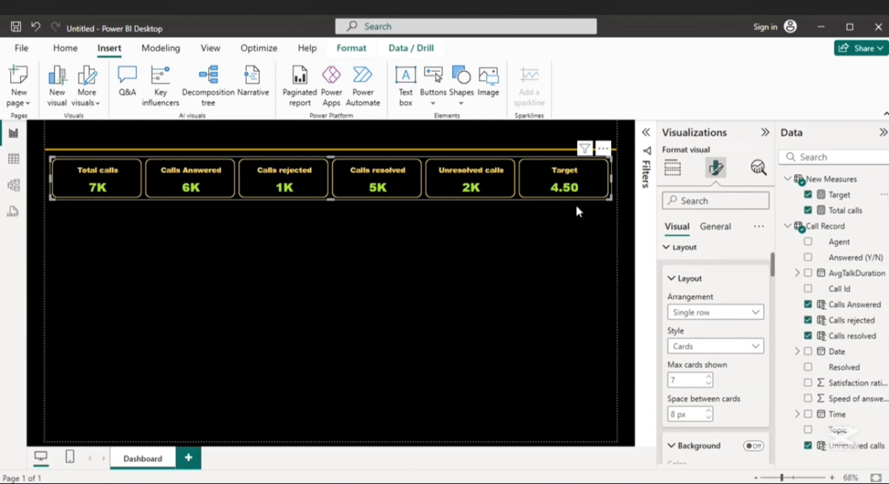
{"action": "left_click", "coordinate": [477, 238]}
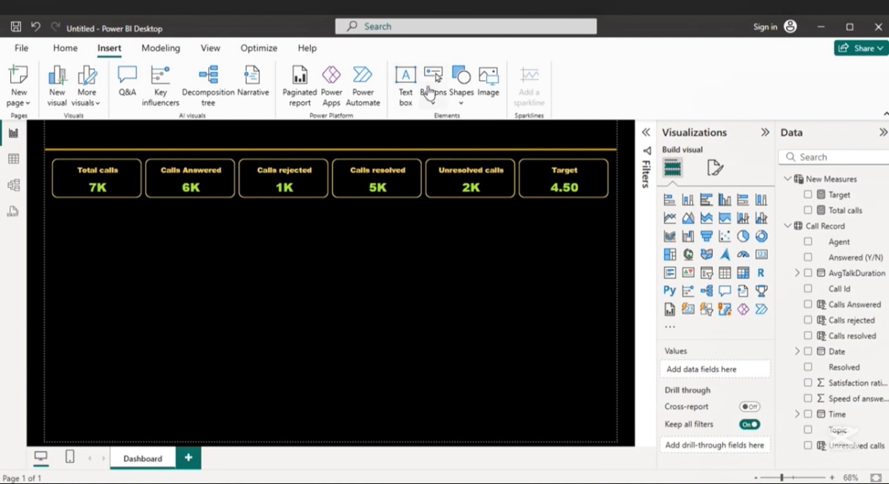
Step: Insert a text box, reduce its height and set its text to light gold, bold Arial Black at size 24
{"action": "left_click", "coordinate": [403, 87]}
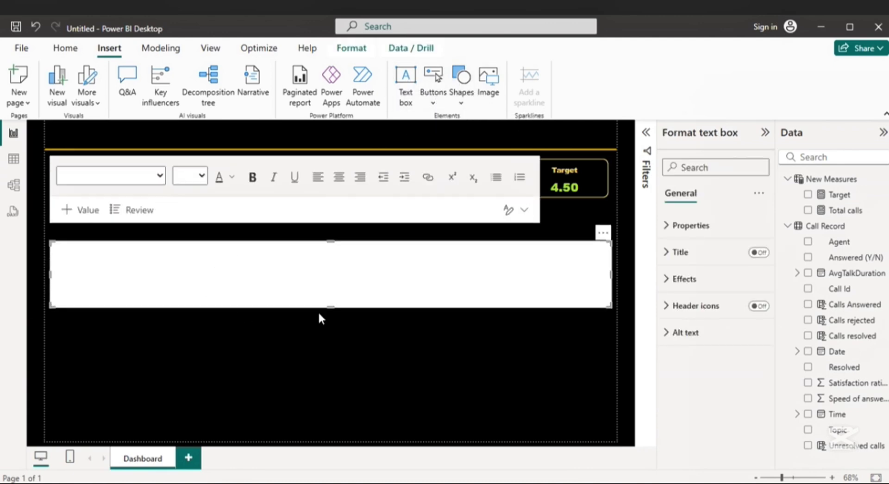
{"action": "left_click_drag", "start_coordinate": [331, 306], "coordinate": [333, 271]}
{"action": "left_click", "coordinate": [232, 177]}
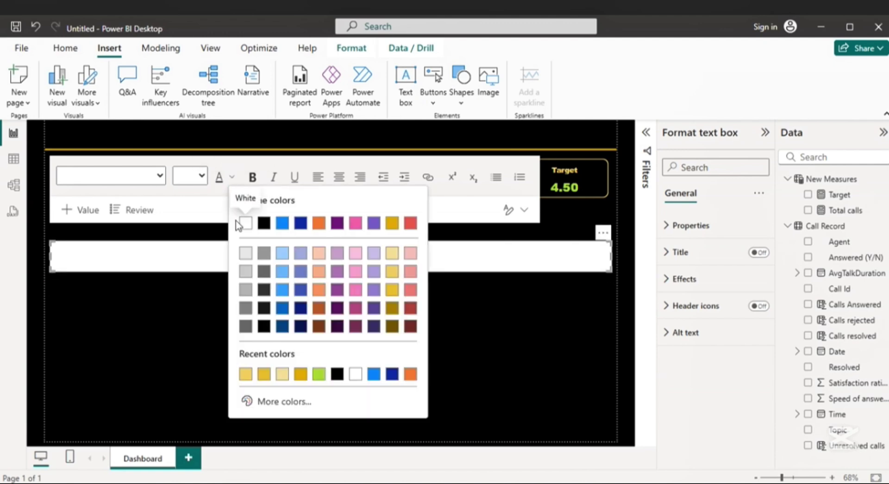
{"action": "left_click", "coordinate": [245, 378]}
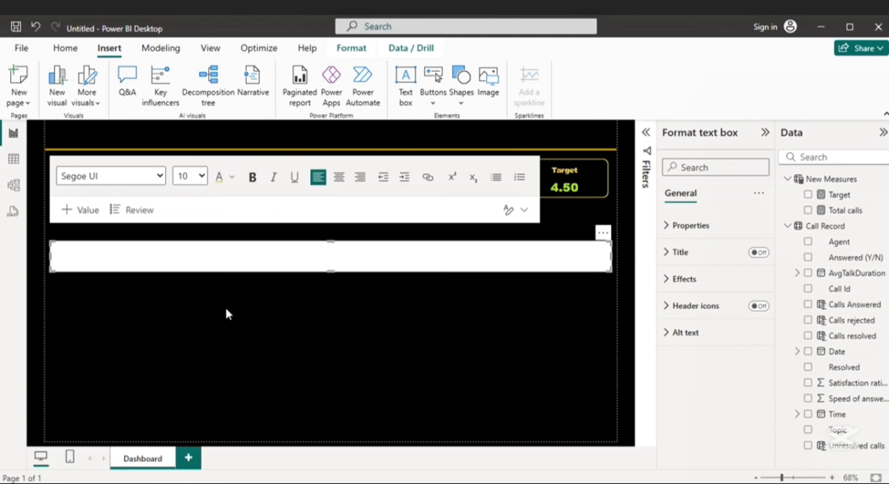
{"action": "left_click", "coordinate": [161, 176]}
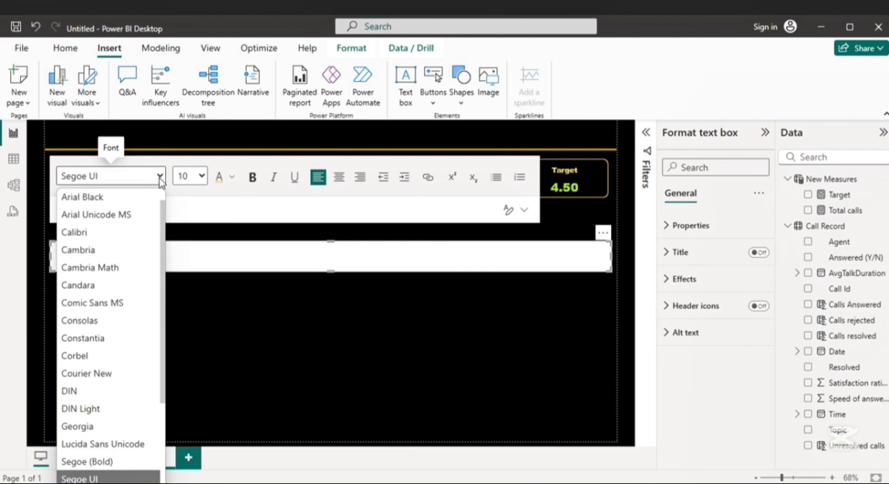
{"action": "left_click", "coordinate": [131, 196]}
{"action": "left_click", "coordinate": [252, 177]}
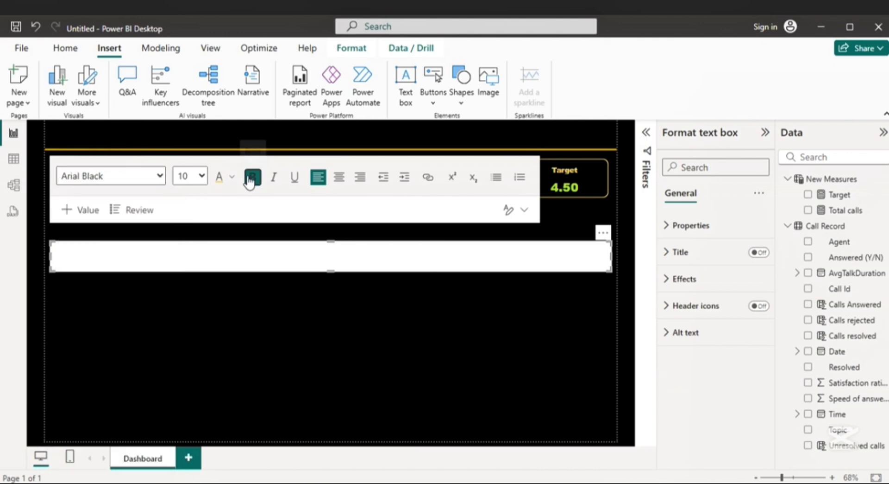
{"action": "left_click", "coordinate": [202, 176]}
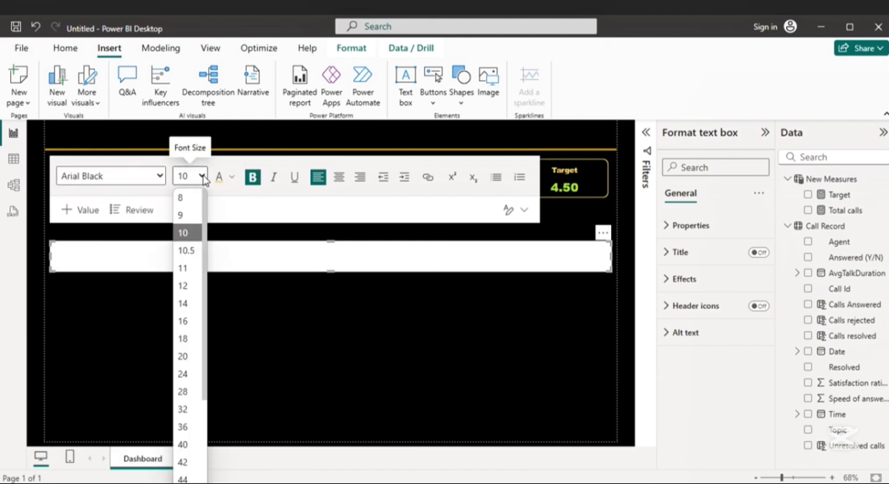
{"action": "left_click", "coordinate": [187, 374]}
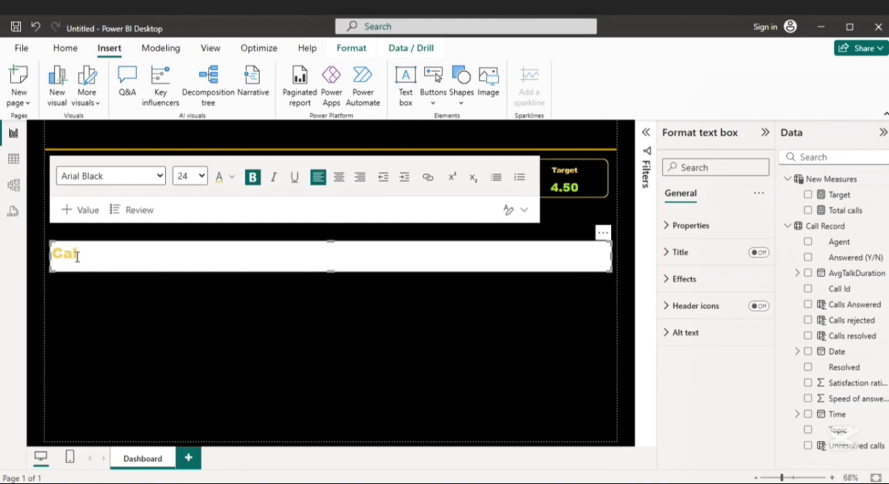
Step: Enter "Call Centre Performance Dashboard" in the text box and turn off its background
{"action": "type", "text": "Centre Perfo"}
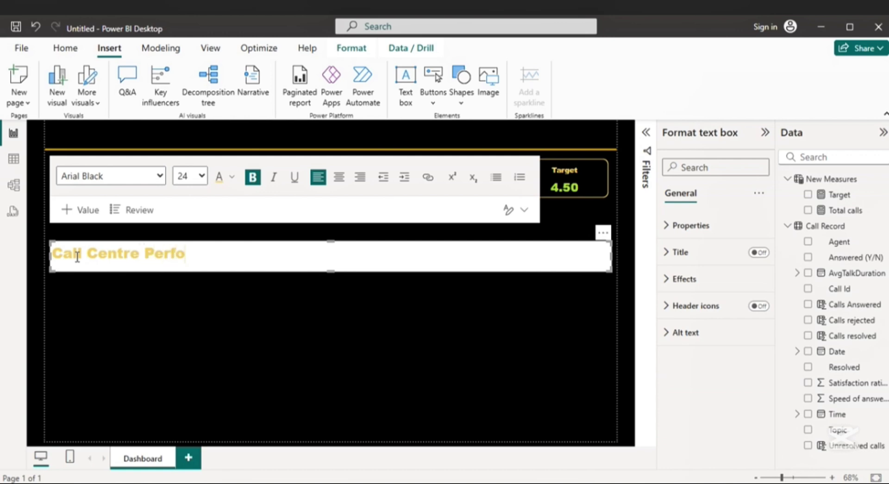
{"action": "type", "text": "rmance Dash"}
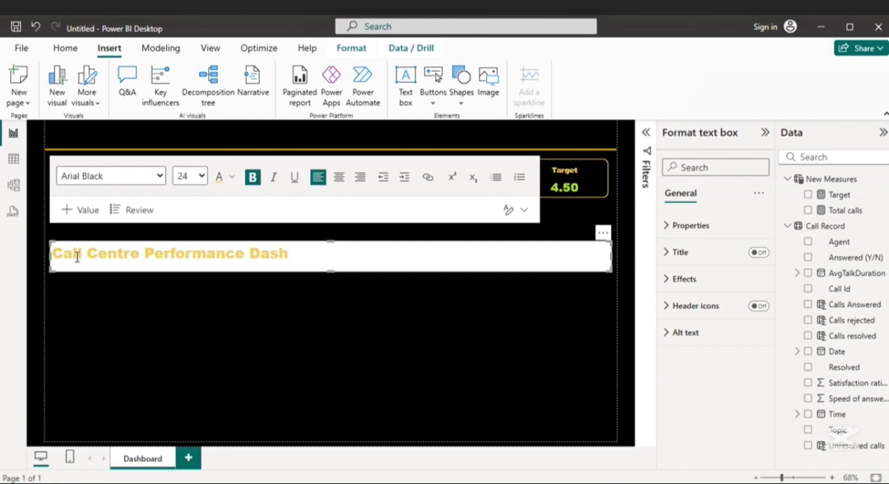
{"action": "type", "text": "board"}
{"action": "left_click", "coordinate": [693, 280]}
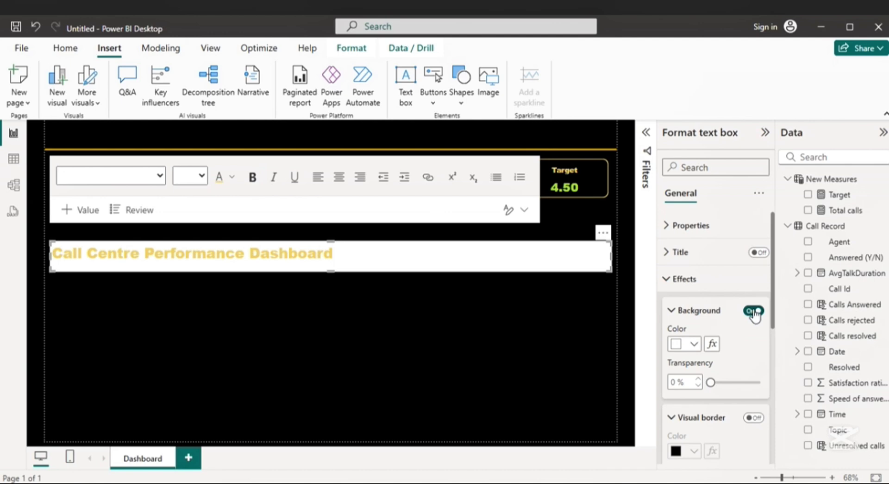
{"action": "left_click", "coordinate": [754, 311]}
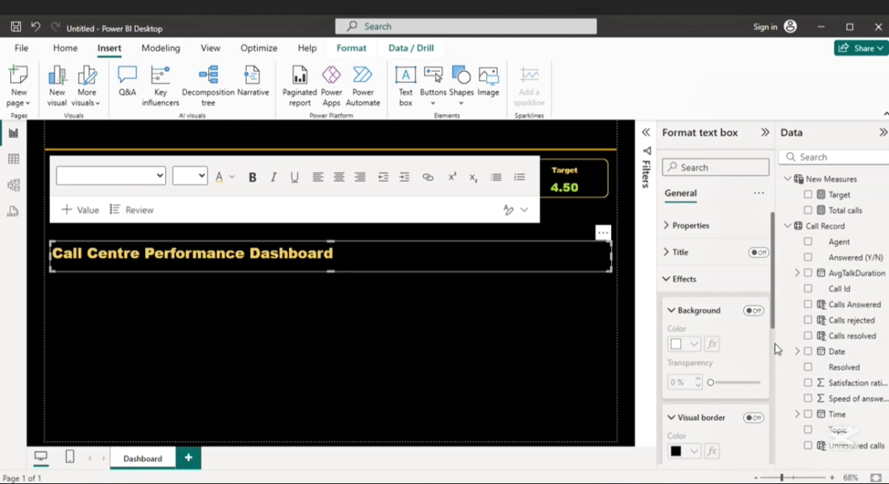
{"action": "scroll", "coordinate": [763, 380], "scroll_direction": "down", "scroll_amount": 3}
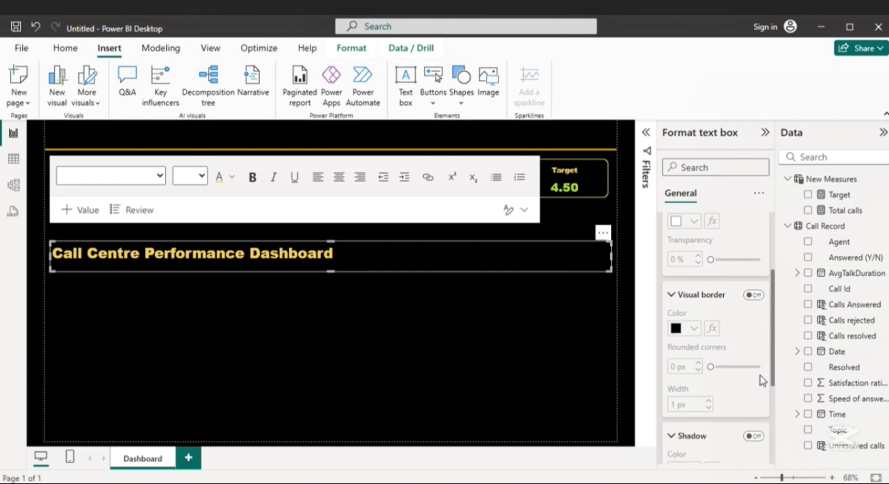
{"action": "left_click", "coordinate": [320, 379]}
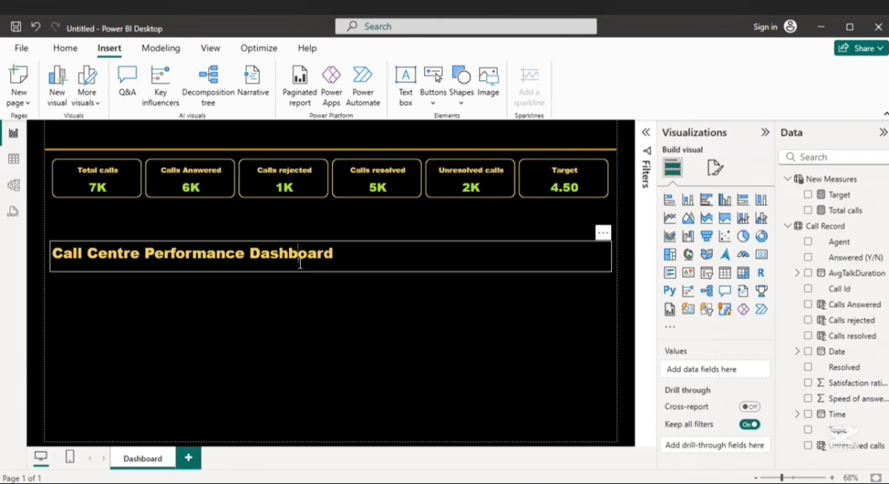
Step: Set the dashboard title's font size to 28 and move the text box above the gold divider line
{"action": "left_click", "coordinate": [282, 243]}
{"action": "left_click_drag", "start_coordinate": [348, 258], "coordinate": [42, 257]}
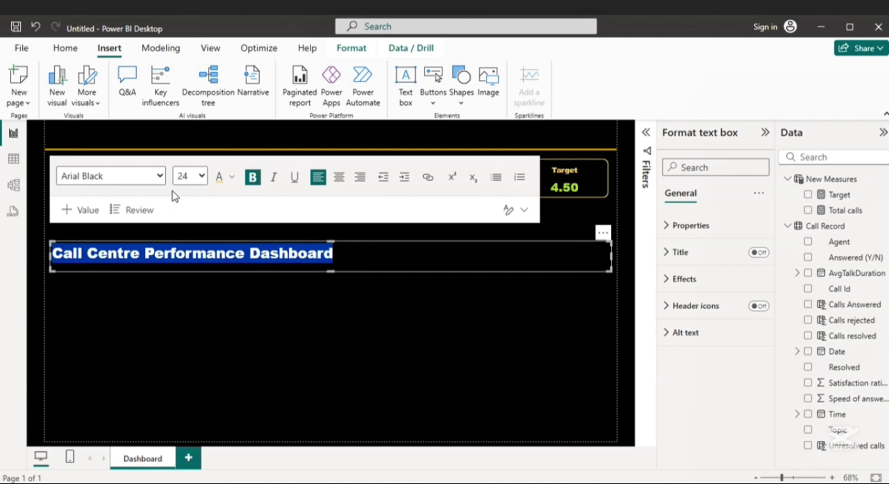
{"action": "left_click", "coordinate": [201, 175]}
{"action": "left_click", "coordinate": [182, 397]}
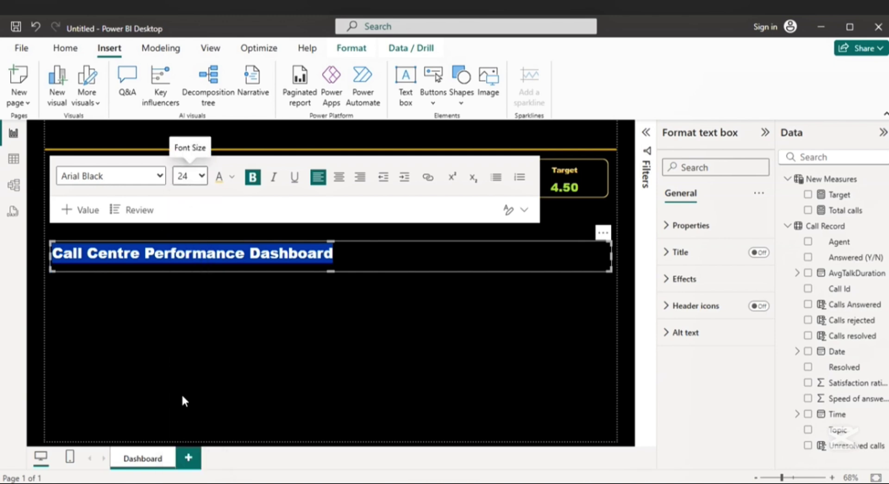
{"action": "left_click", "coordinate": [392, 341]}
{"action": "left_click", "coordinate": [411, 263]}
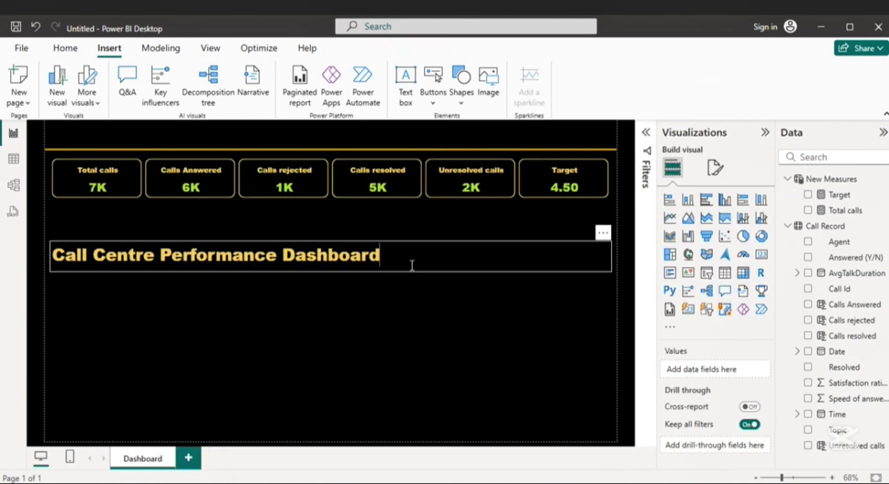
{"action": "left_click_drag", "start_coordinate": [394, 243], "coordinate": [393, 123]}
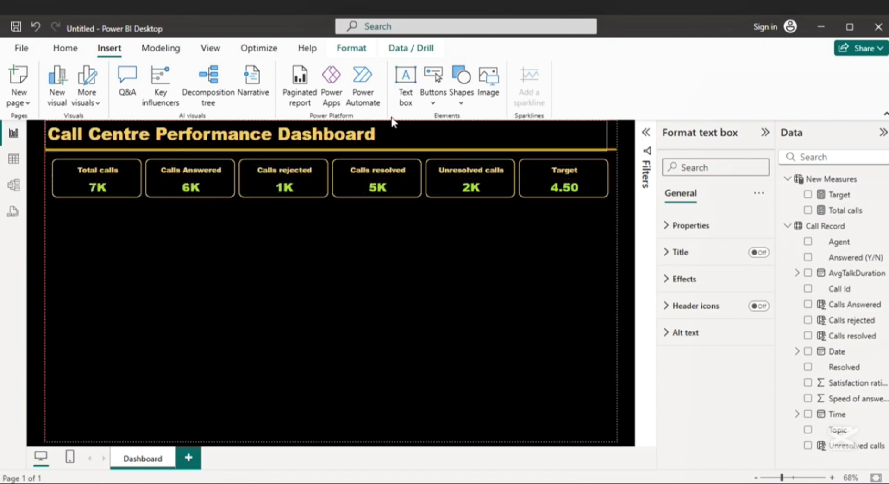
{"action": "left_click", "coordinate": [372, 286]}
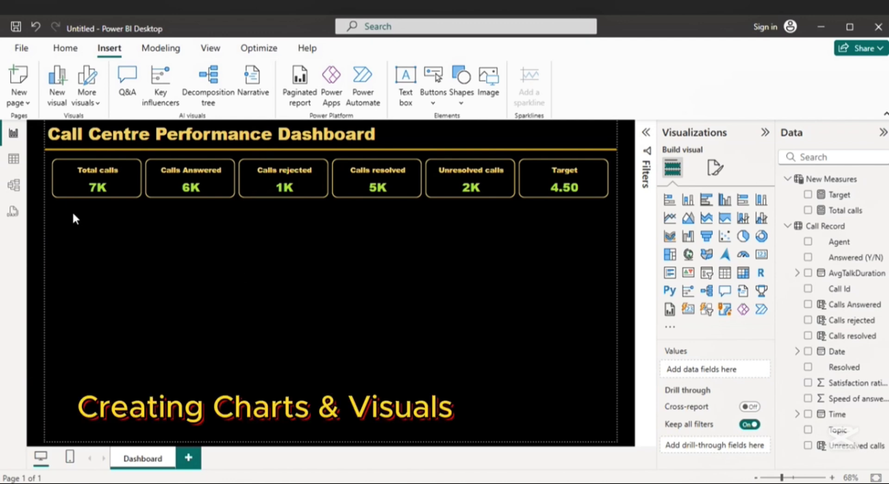
Step: Insert a clustered column chart, resize it to span just over two cards and place it under the first KPI cards
{"action": "left_click", "coordinate": [724, 202]}
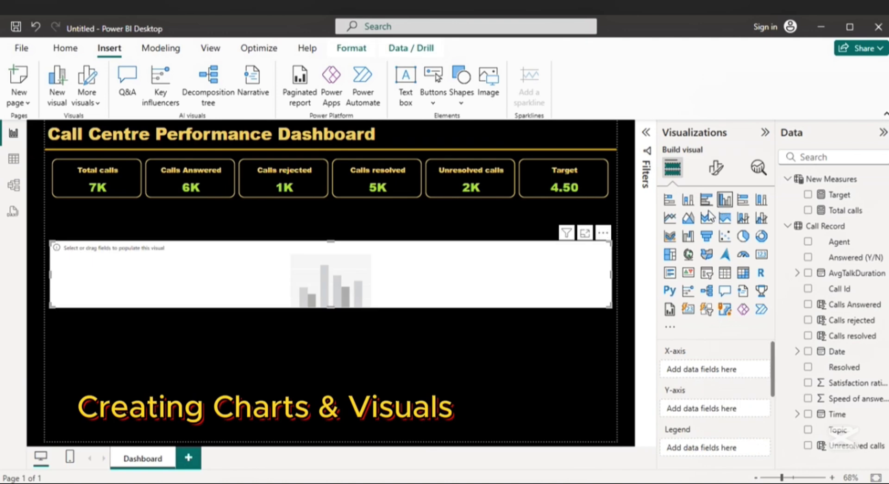
{"action": "left_click_drag", "start_coordinate": [611, 275], "coordinate": [206, 278]}
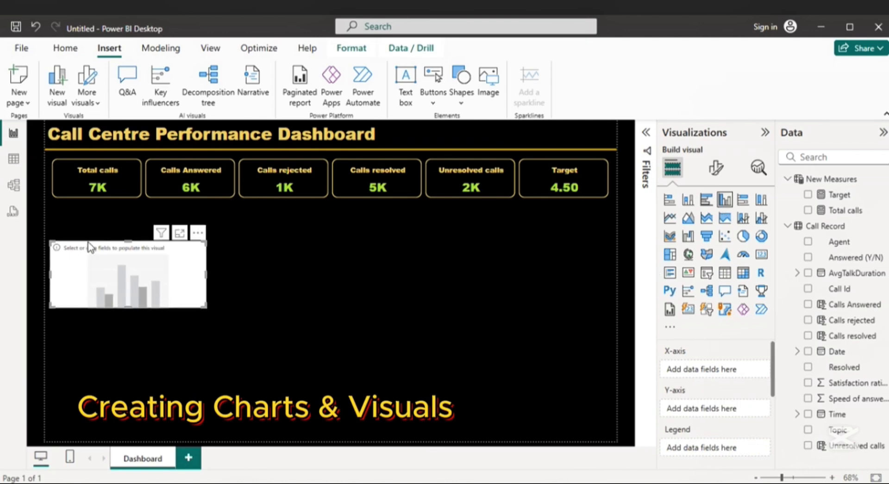
{"action": "left_click_drag", "start_coordinate": [126, 240], "coordinate": [126, 209]}
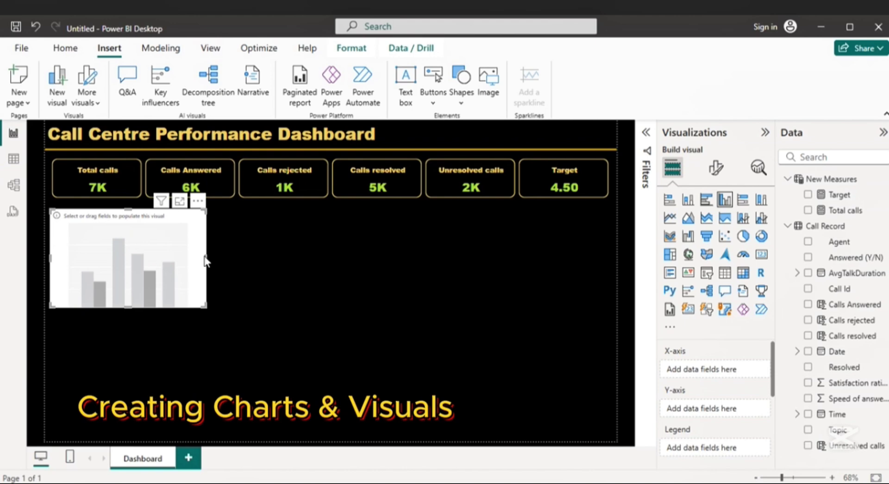
{"action": "left_click_drag", "start_coordinate": [206, 255], "coordinate": [272, 257]}
{"action": "left_click_drag", "start_coordinate": [154, 242], "coordinate": [155, 237]}
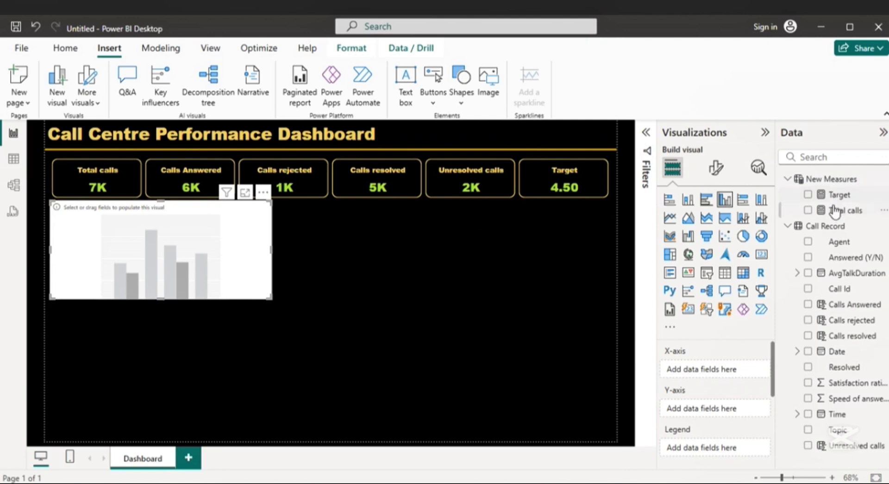
Step: Plot Calls Answered and Calls rejected by Topic in the column chart
{"action": "left_click", "coordinate": [808, 304]}
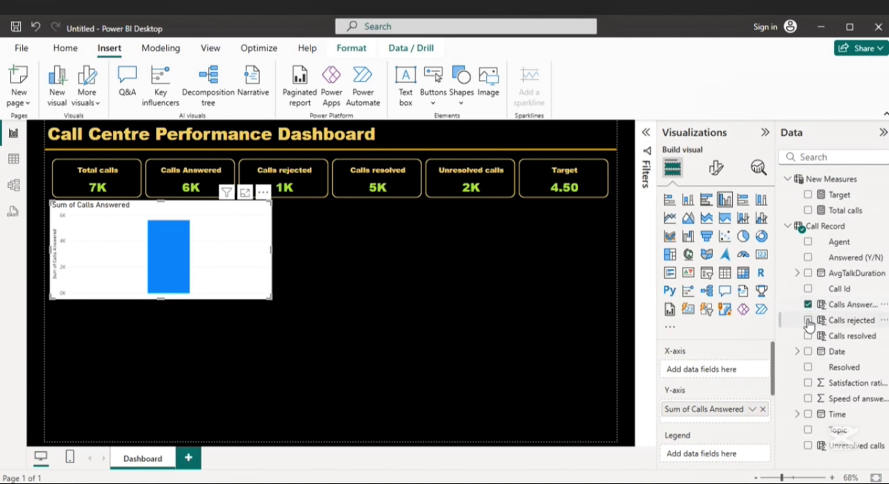
{"action": "left_click", "coordinate": [808, 321]}
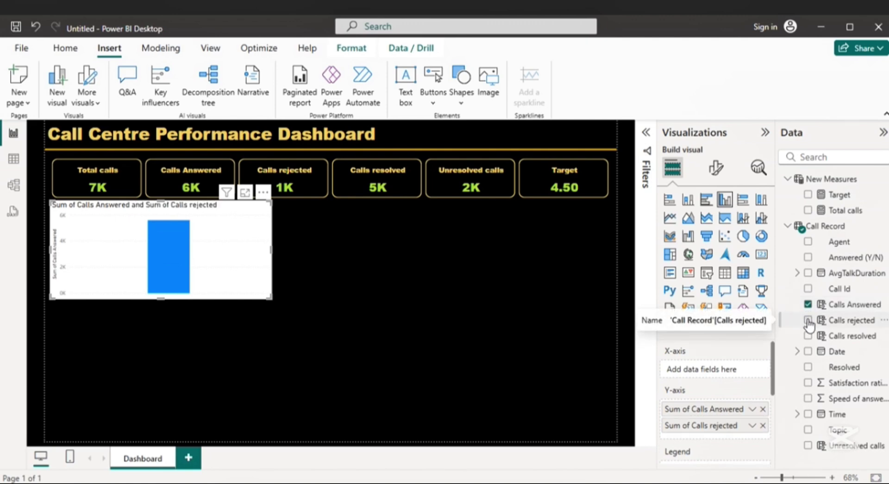
{"action": "left_click", "coordinate": [810, 434]}
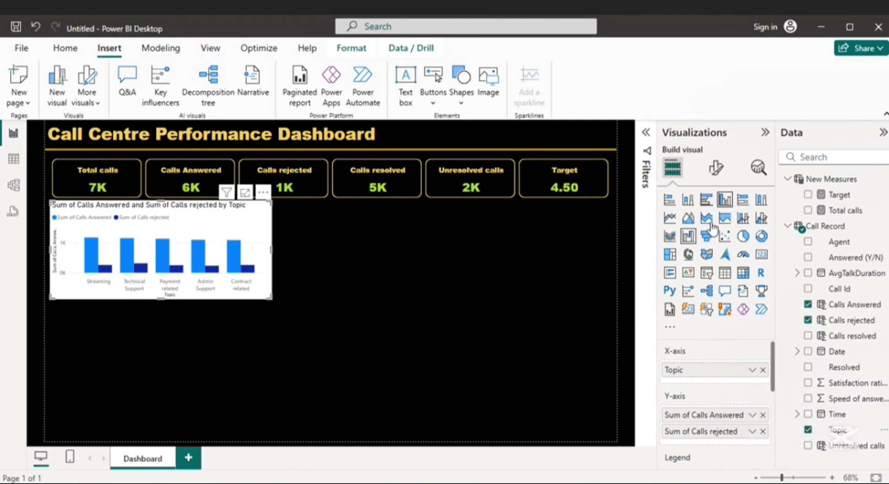
Step: Rename the chart's Sum of Calls Answered field as "Calls Answered" for this visual
{"action": "left_click", "coordinate": [718, 169]}
{"action": "left_click", "coordinate": [672, 168]}
{"action": "right_click", "coordinate": [690, 418]}
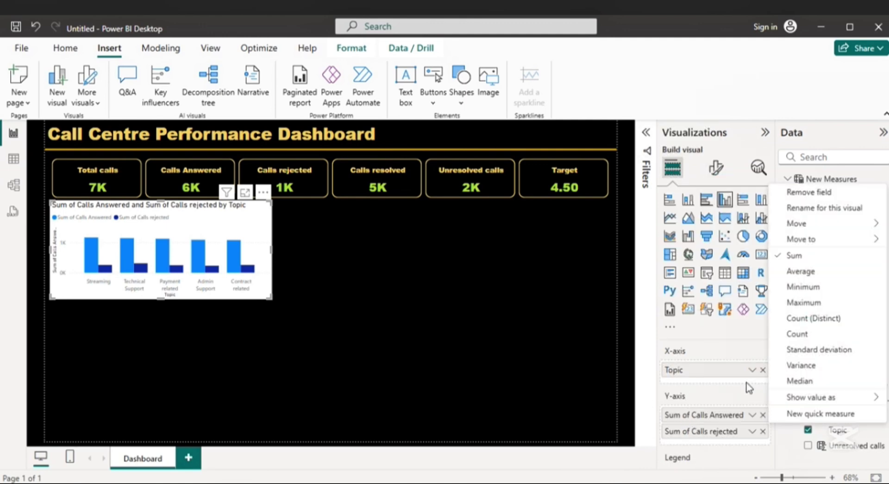
{"action": "left_click", "coordinate": [801, 209]}
{"action": "left_click", "coordinate": [694, 413]}
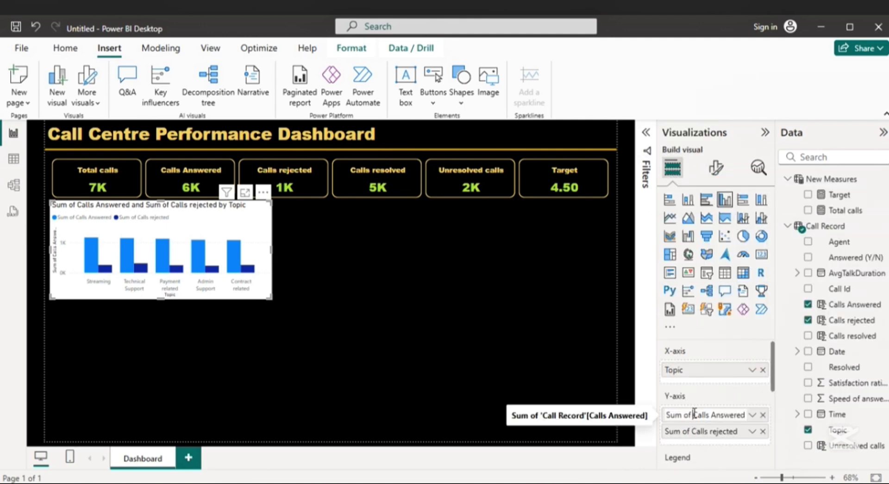
{"action": "key", "text": "BackSpace"}
{"action": "key", "text": "BackSpace"}
{"action": "key", "text": "BackSpace"}
{"action": "key", "text": "BackSpace"}
{"action": "key", "text": "BackSpace"}
{"action": "key", "text": "BackSpace"}
{"action": "key", "text": "BackSpace"}
{"action": "key", "text": "Return"}
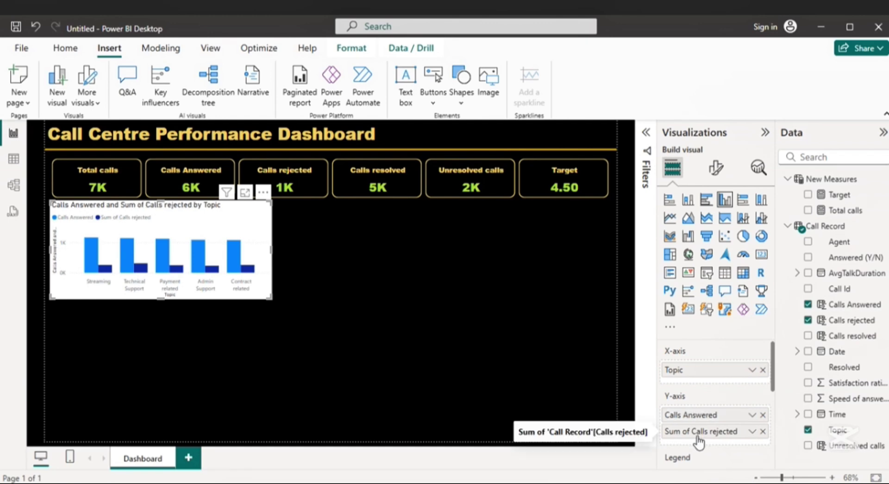
Step: Try to rename the chart's Sum of Calls rejected field as "Calls rejected" for this visual
{"action": "right_click", "coordinate": [698, 440]}
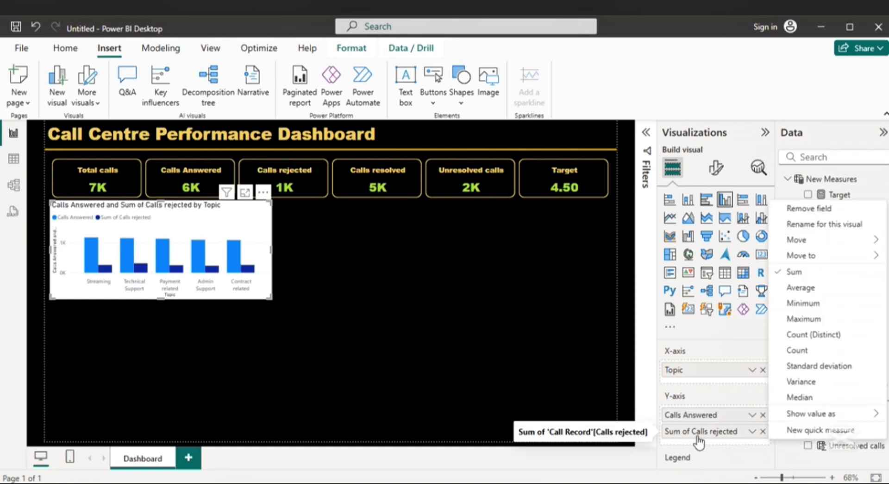
{"action": "left_click", "coordinate": [800, 226]}
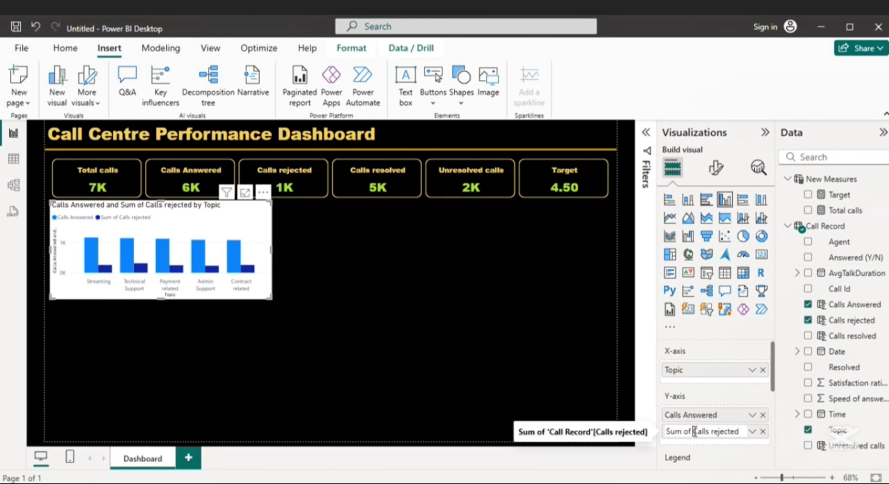
{"action": "key", "text": "BackSpace"}
{"action": "key", "text": "BackSpace"}
{"action": "key", "text": "BackSpace"}
{"action": "key", "text": "BackSpace"}
{"action": "key", "text": "BackSpace"}
{"action": "key", "text": "BackSpace"}
{"action": "key", "text": "BackSpace"}
{"action": "left_click", "coordinate": [304, 322]}
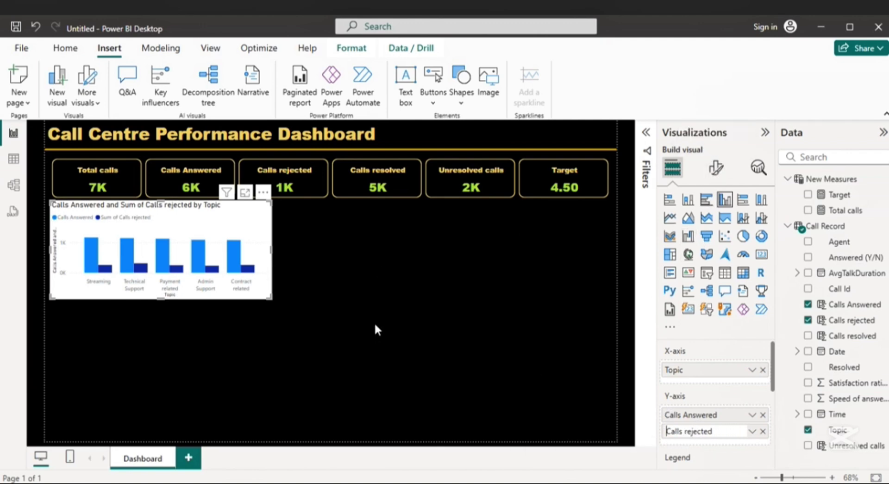
{"action": "left_click", "coordinate": [240, 225]}
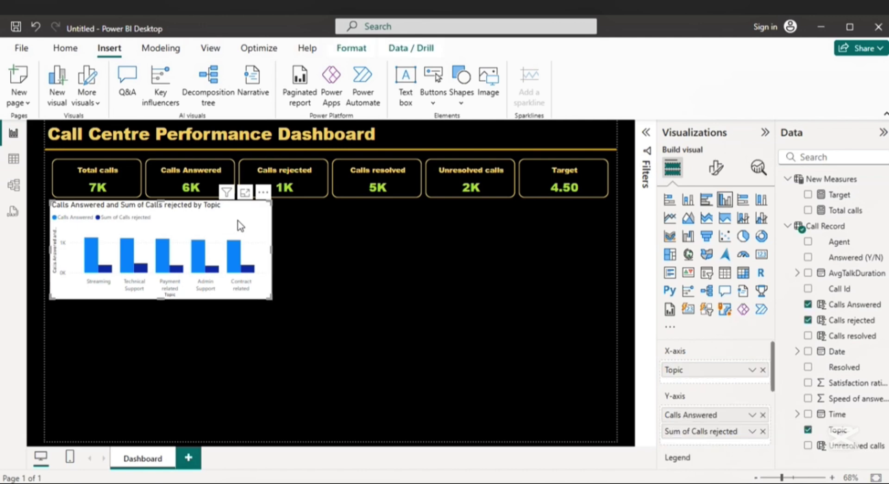
Step: Position the column chart's legend at Top center
{"action": "left_click", "coordinate": [715, 171]}
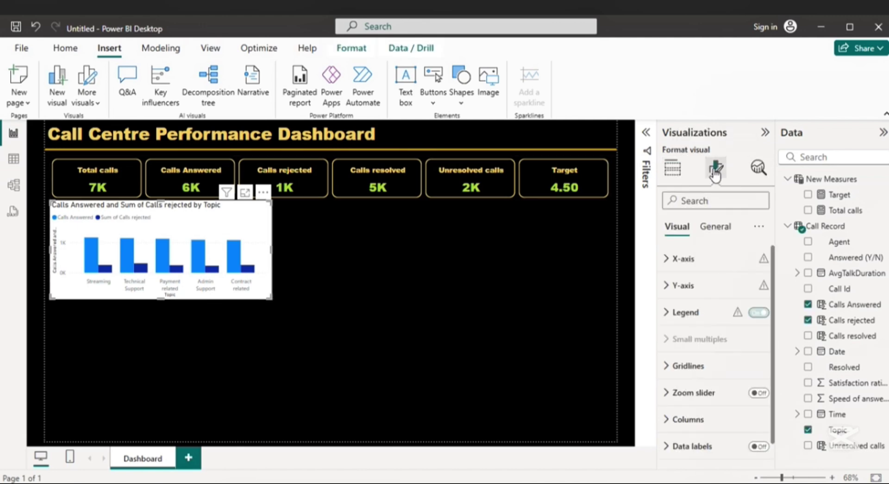
{"action": "left_click", "coordinate": [688, 315]}
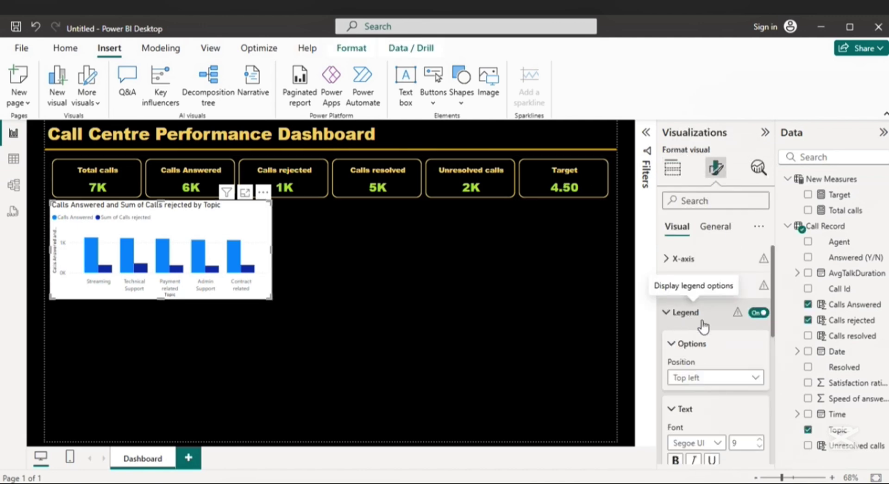
{"action": "left_click", "coordinate": [757, 379]}
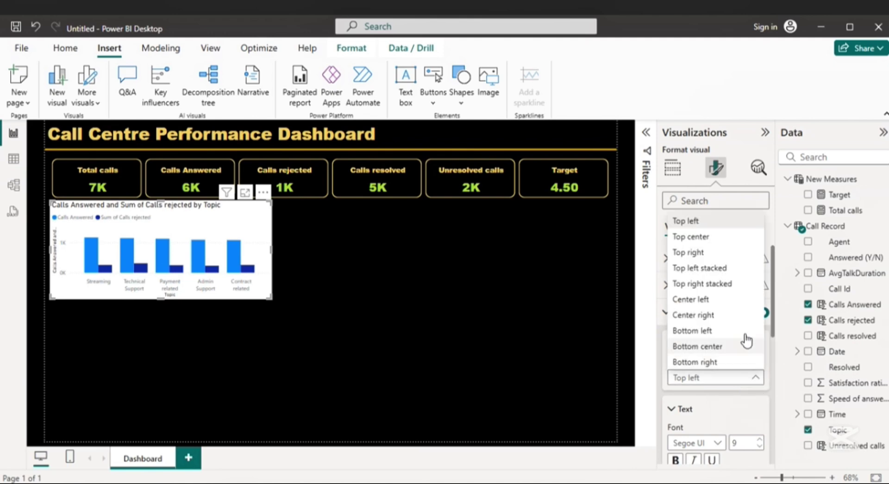
{"action": "left_click", "coordinate": [714, 239]}
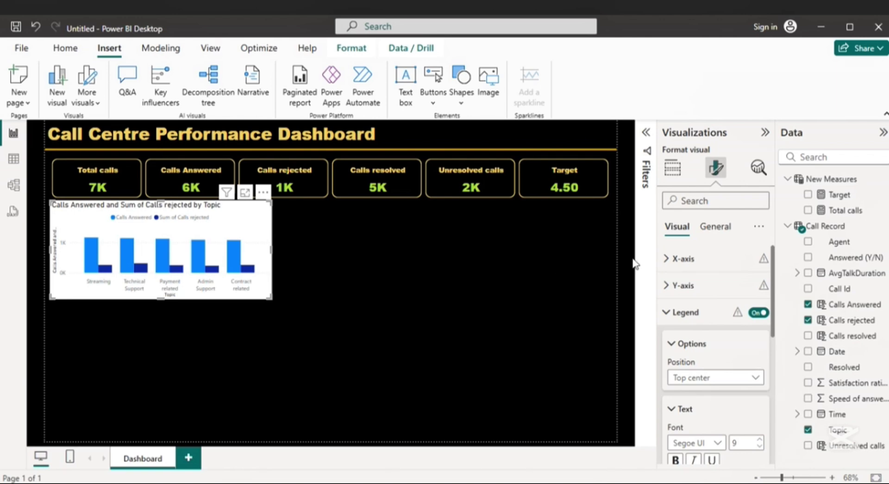
Step: Hide the column chart's X-axis title and colour the X-axis values gold #EDD565
{"action": "left_click", "coordinate": [685, 259]}
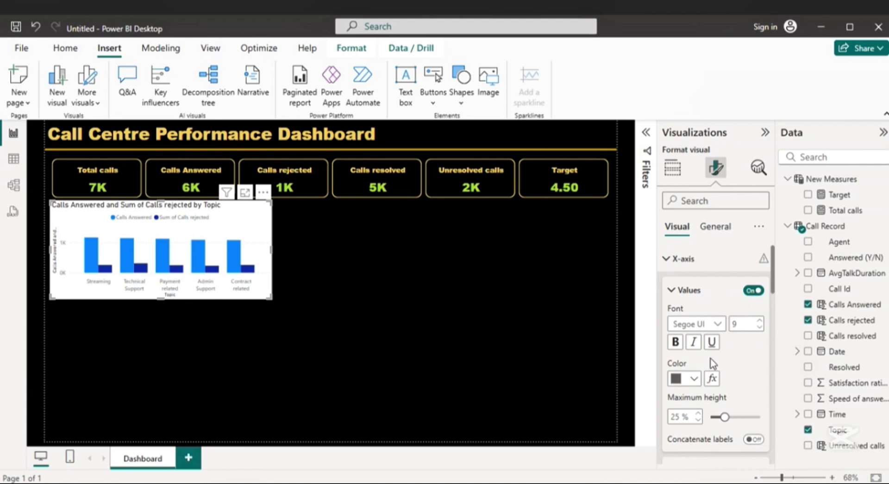
{"action": "left_click", "coordinate": [753, 290]}
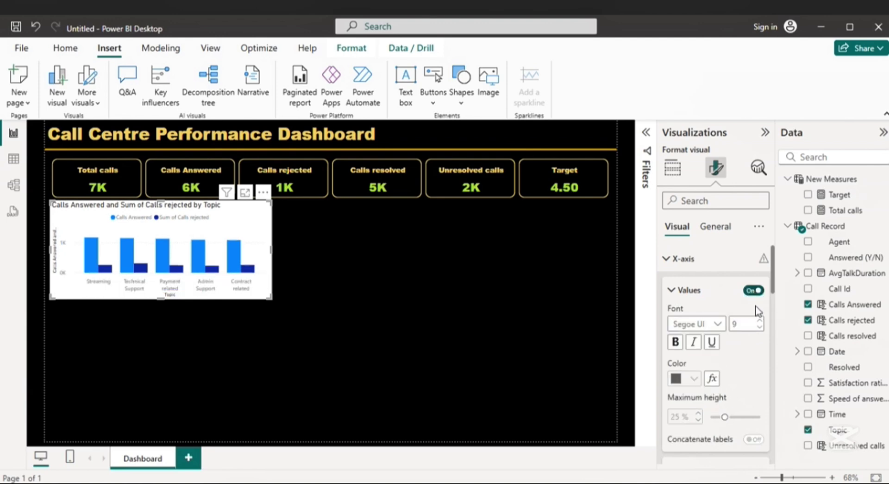
{"action": "scroll", "coordinate": [757, 310], "scroll_direction": "down", "scroll_amount": 3}
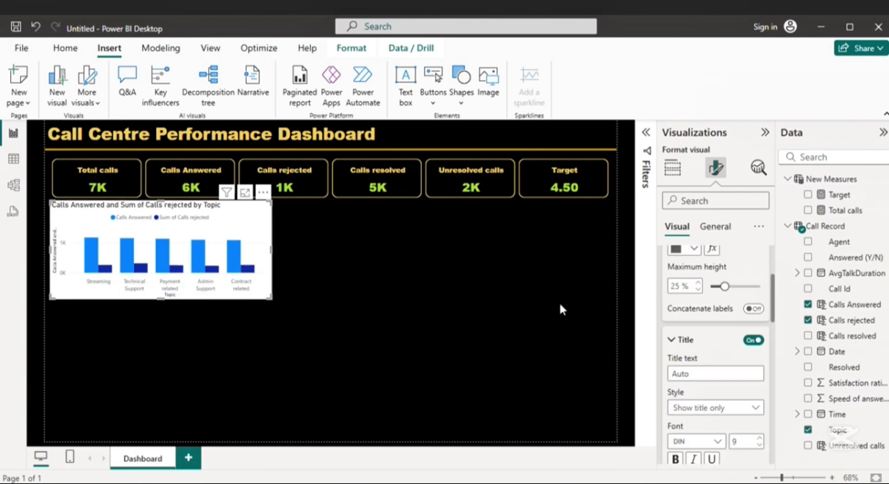
{"action": "left_click", "coordinate": [754, 340]}
{"action": "scroll", "coordinate": [709, 318], "scroll_direction": "up", "scroll_amount": 2}
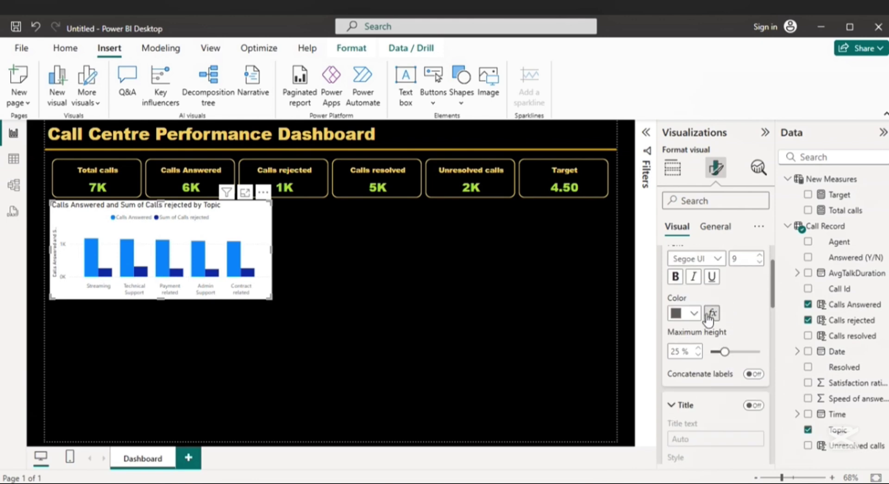
{"action": "left_click", "coordinate": [693, 313]}
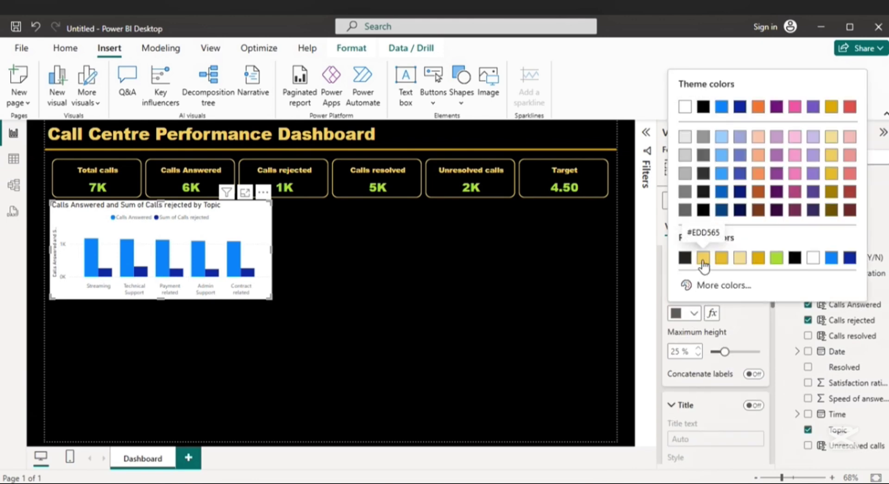
{"action": "left_click", "coordinate": [703, 257]}
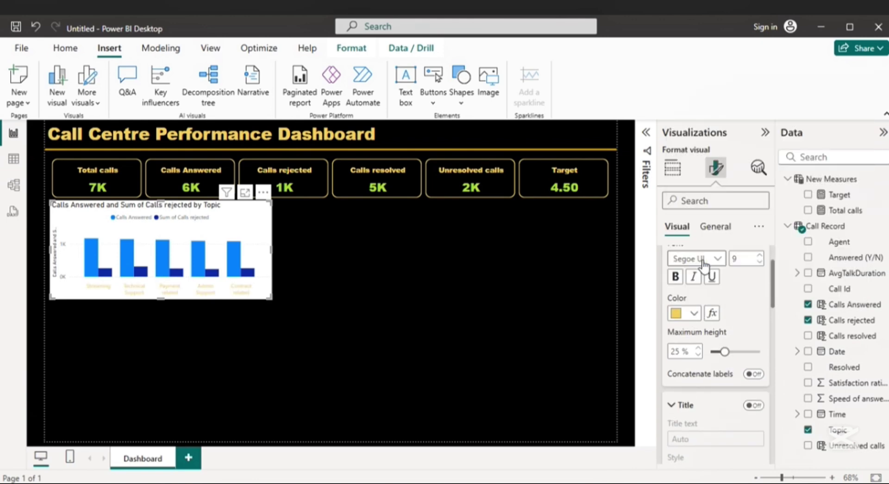
{"action": "scroll", "coordinate": [709, 278], "scroll_direction": "up", "scroll_amount": 2}
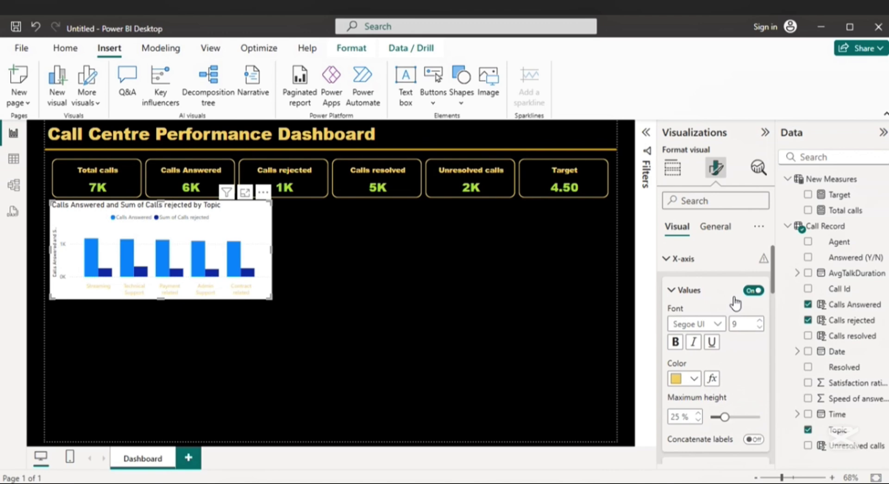
{"action": "left_click", "coordinate": [669, 263]}
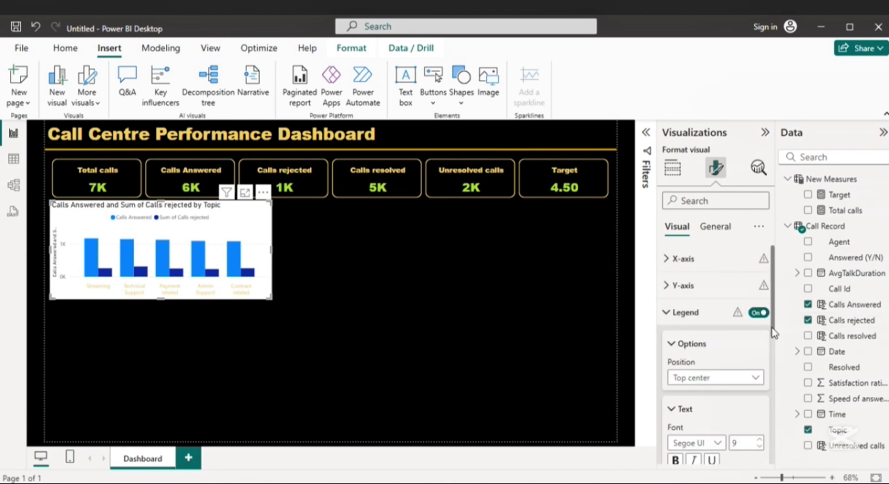
Step: Hide the column chart's Y-axis values and Y-axis title
{"action": "left_click", "coordinate": [680, 287]}
{"action": "scroll", "coordinate": [729, 389], "scroll_direction": "down", "scroll_amount": 2}
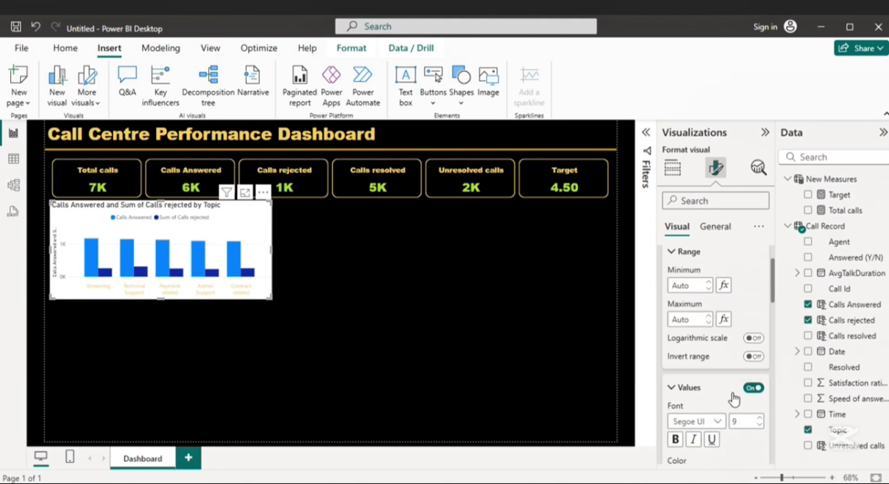
{"action": "left_click", "coordinate": [753, 388]}
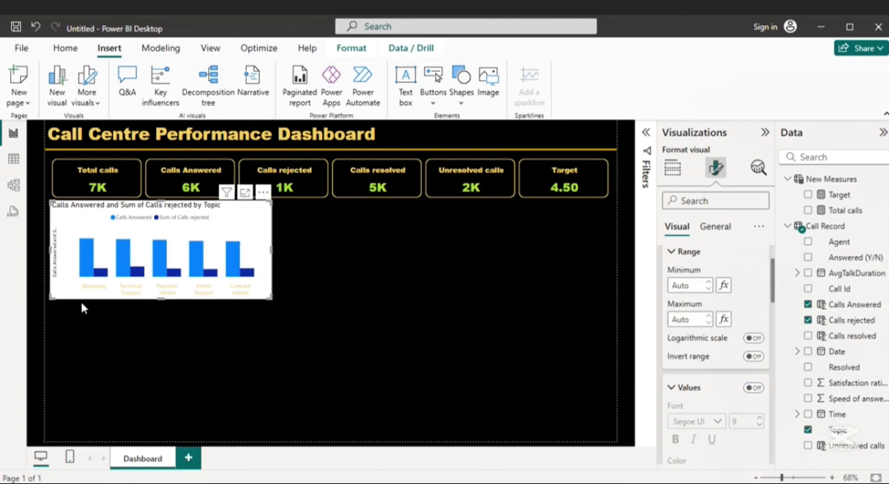
{"action": "scroll", "coordinate": [667, 353], "scroll_direction": "down", "scroll_amount": 4}
{"action": "scroll", "coordinate": [674, 352], "scroll_direction": "down", "scroll_amount": 4}
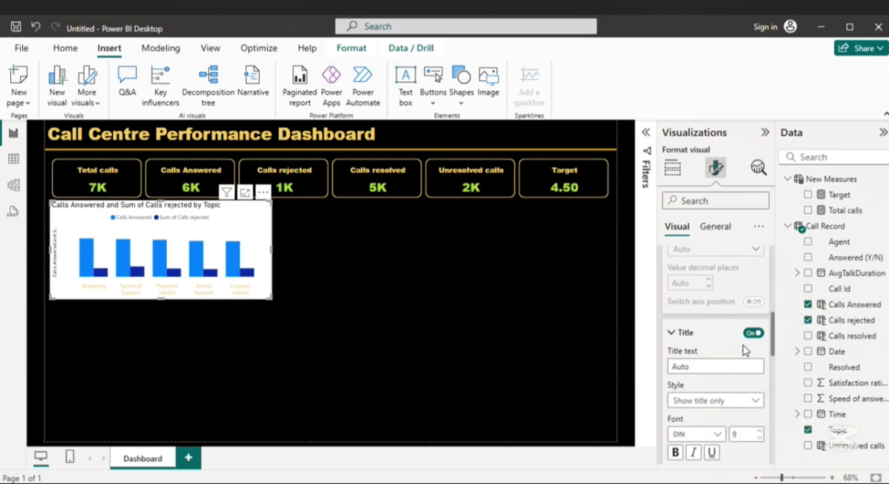
{"action": "left_click", "coordinate": [754, 333]}
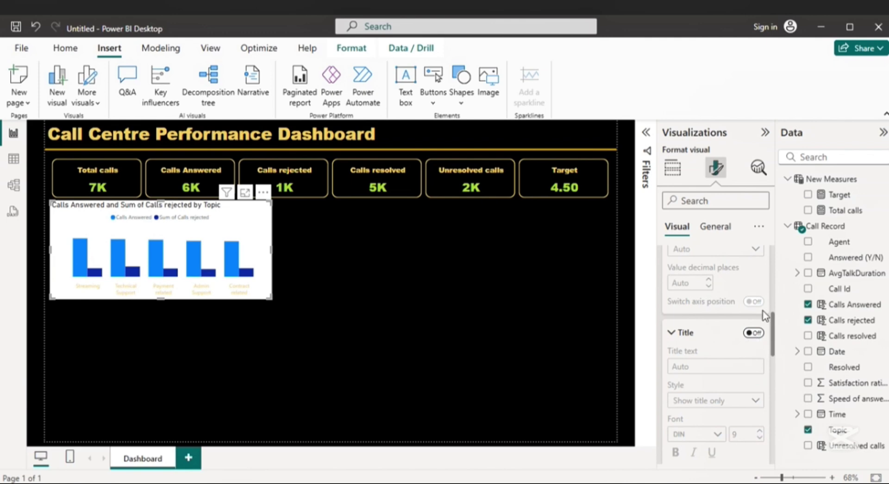
Step: Make the column chart's title bold and colour its text gold #EDD565
{"action": "left_click", "coordinate": [722, 232]}
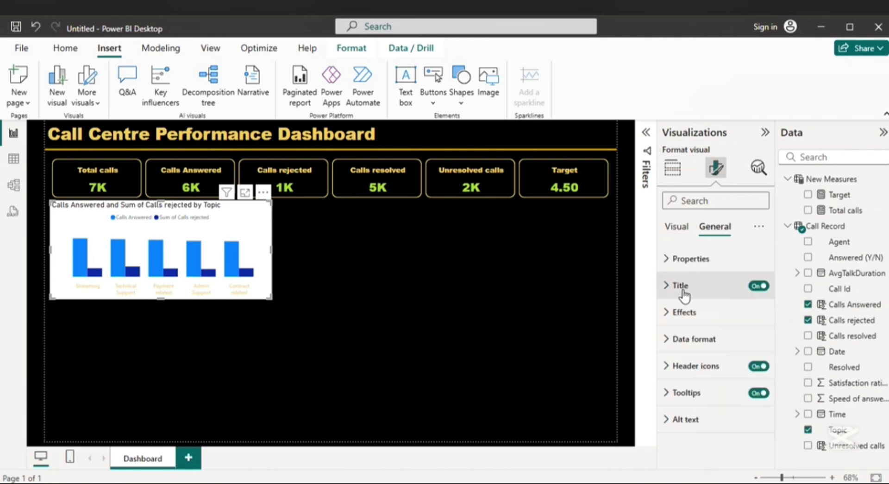
{"action": "left_click", "coordinate": [715, 285]}
{"action": "scroll", "coordinate": [731, 359], "scroll_direction": "down", "scroll_amount": 2}
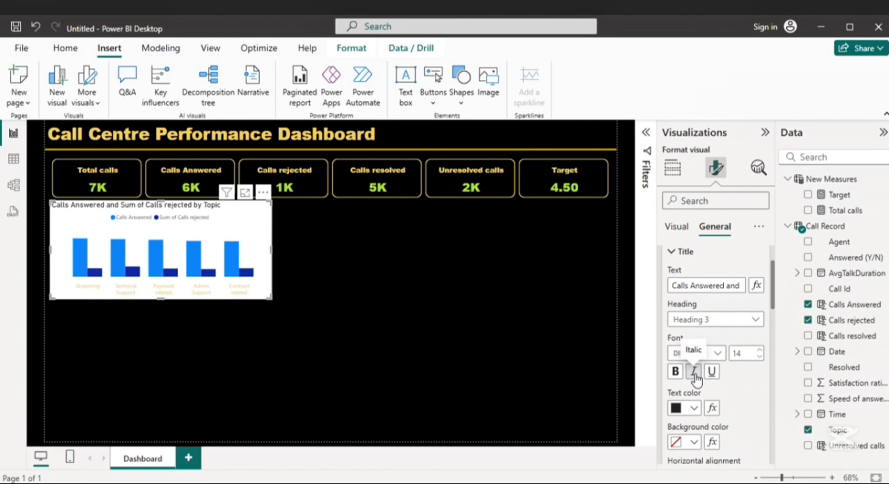
{"action": "left_click", "coordinate": [686, 408]}
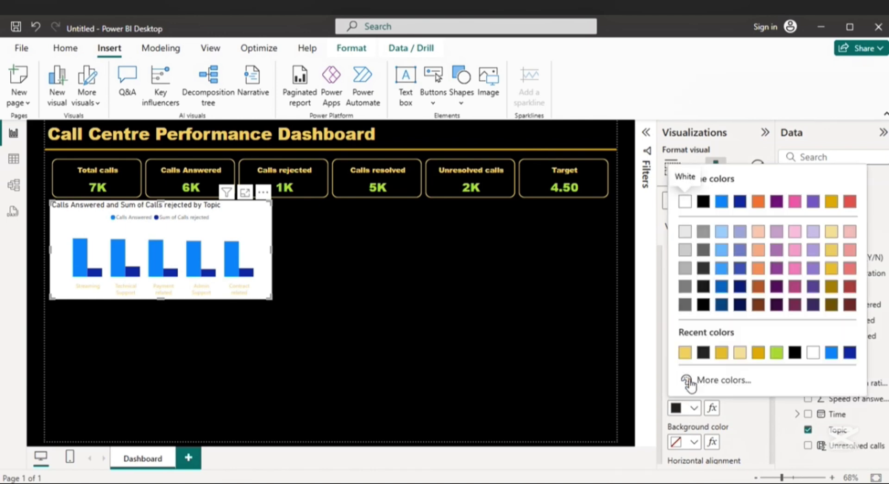
{"action": "left_click", "coordinate": [685, 352]}
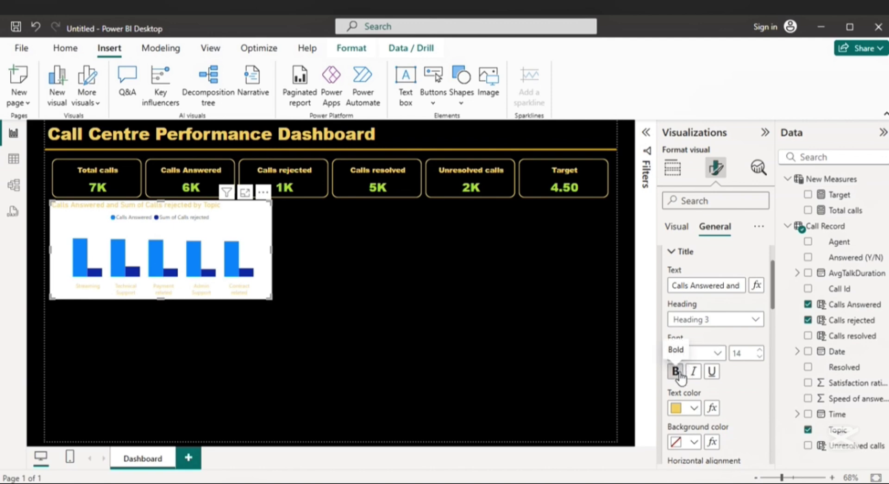
{"action": "left_click", "coordinate": [676, 371]}
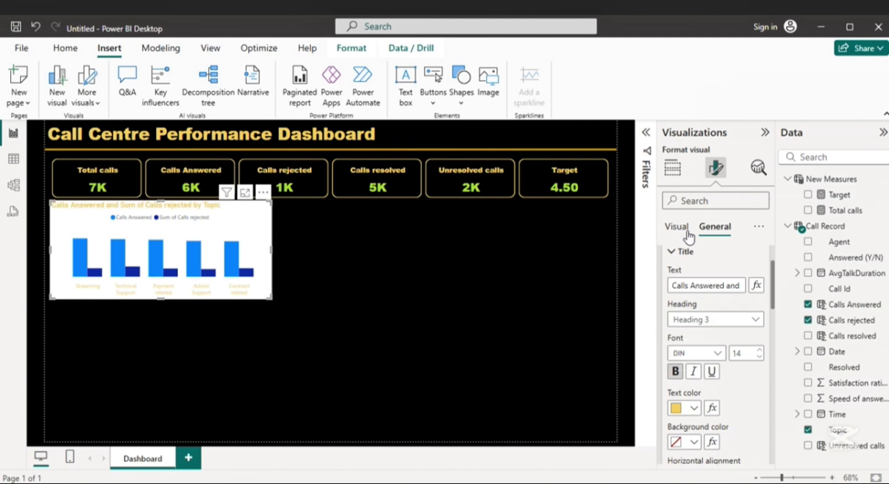
{"action": "left_click", "coordinate": [679, 251]}
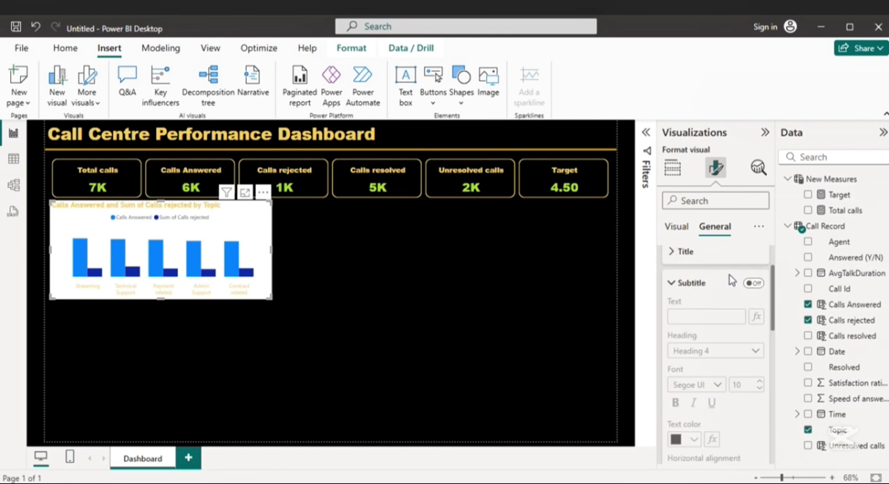
Step: Turn off the column chart's background
{"action": "scroll", "coordinate": [732, 280], "scroll_direction": "down", "scroll_amount": 3}
{"action": "scroll", "coordinate": [732, 280], "scroll_direction": "down", "scroll_amount": 6}
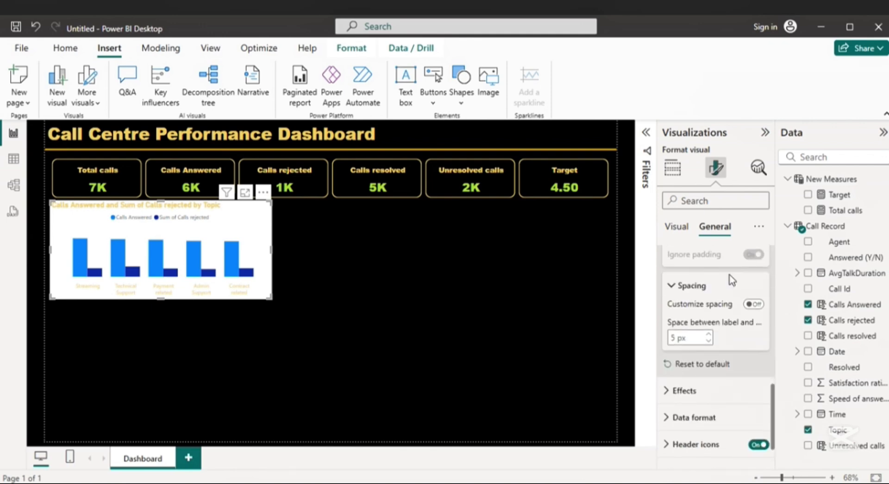
{"action": "left_click", "coordinate": [691, 346]}
{"action": "scroll", "coordinate": [709, 341], "scroll_direction": "down", "scroll_amount": 4}
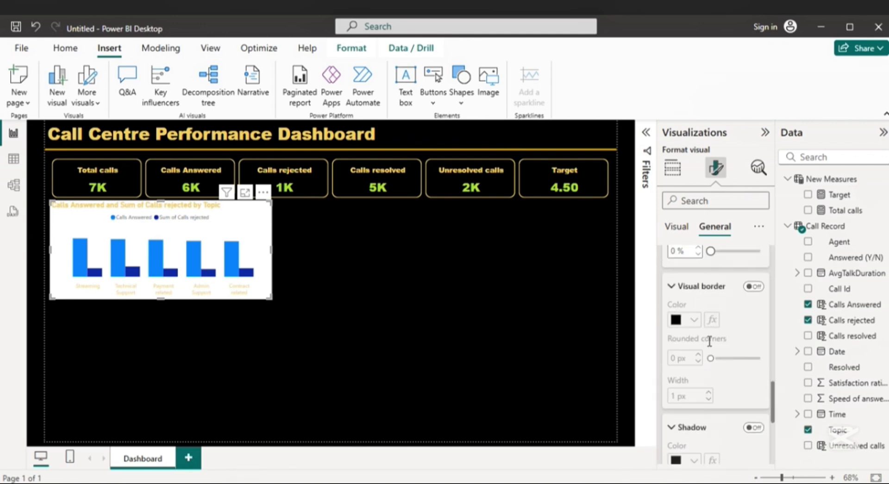
{"action": "scroll", "coordinate": [711, 343], "scroll_direction": "up", "scroll_amount": 2}
{"action": "scroll", "coordinate": [711, 342], "scroll_direction": "up", "scroll_amount": 2}
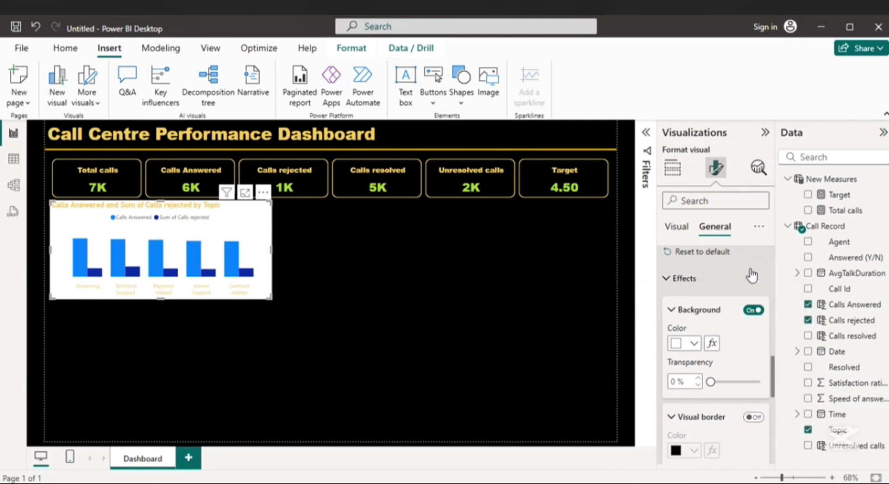
{"action": "left_click", "coordinate": [747, 315]}
Step: Give the column chart a gold #EDD565 visual border, 2 px wide with 12 px rounded corners
{"action": "scroll", "coordinate": [751, 334], "scroll_direction": "down", "scroll_amount": 3}
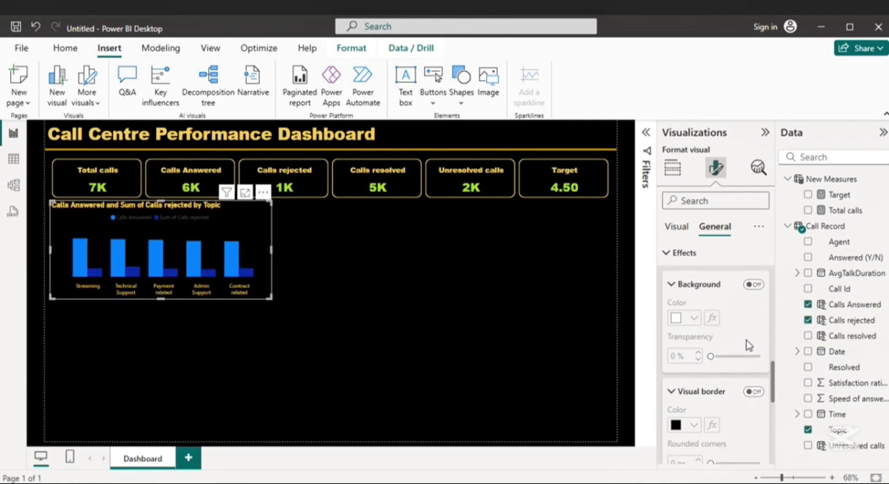
{"action": "left_click", "coordinate": [753, 287]}
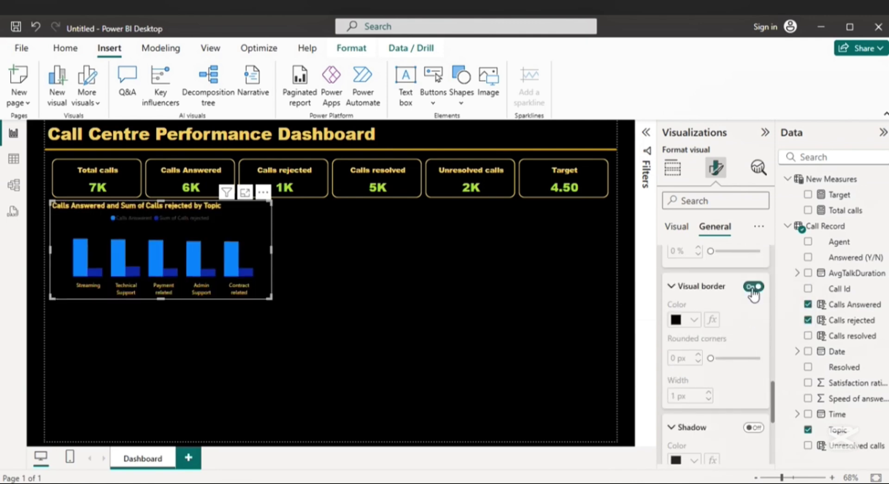
{"action": "left_click", "coordinate": [694, 320]}
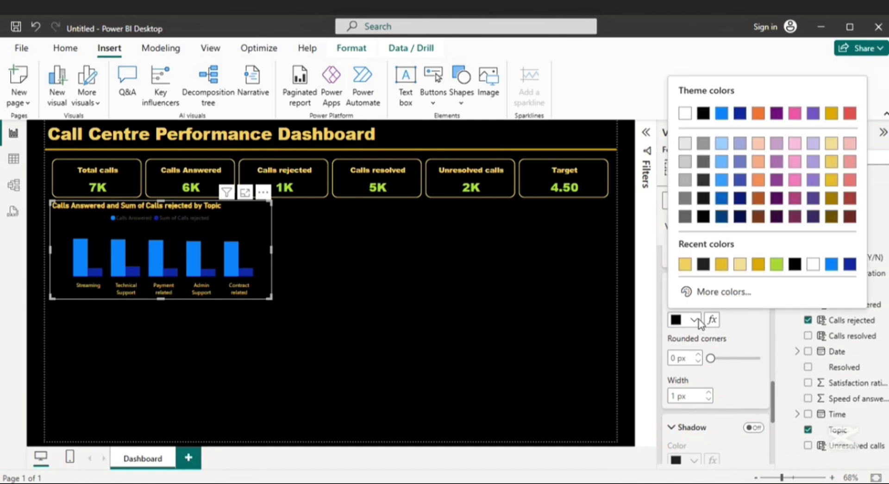
{"action": "left_click", "coordinate": [686, 264]}
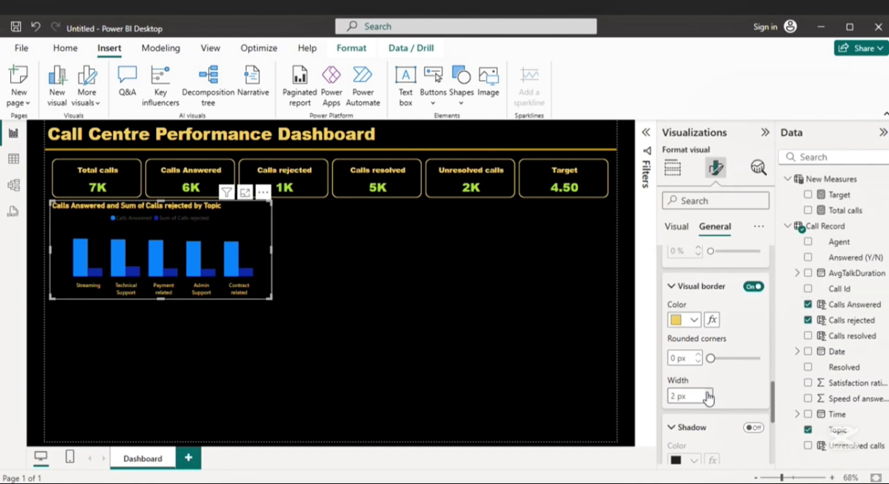
{"action": "left_click_drag", "start_coordinate": [720, 361], "coordinate": [727, 359]}
{"action": "left_click", "coordinate": [698, 354]}
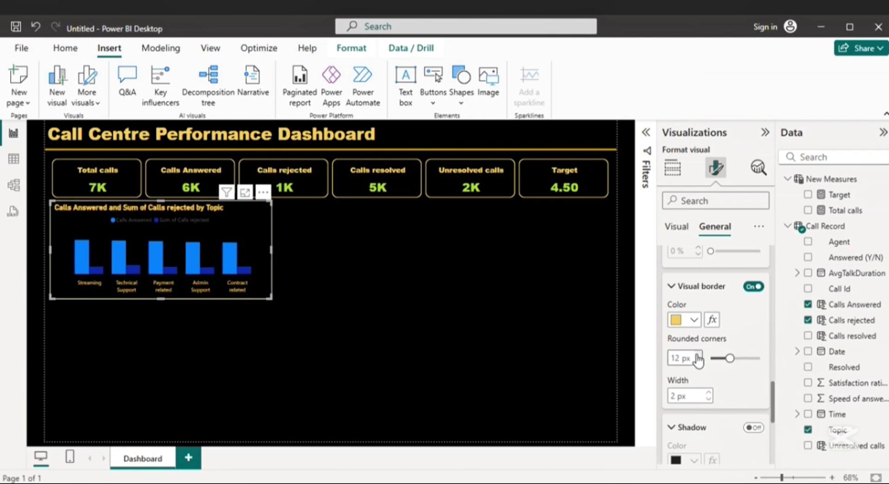
{"action": "left_click", "coordinate": [358, 286]}
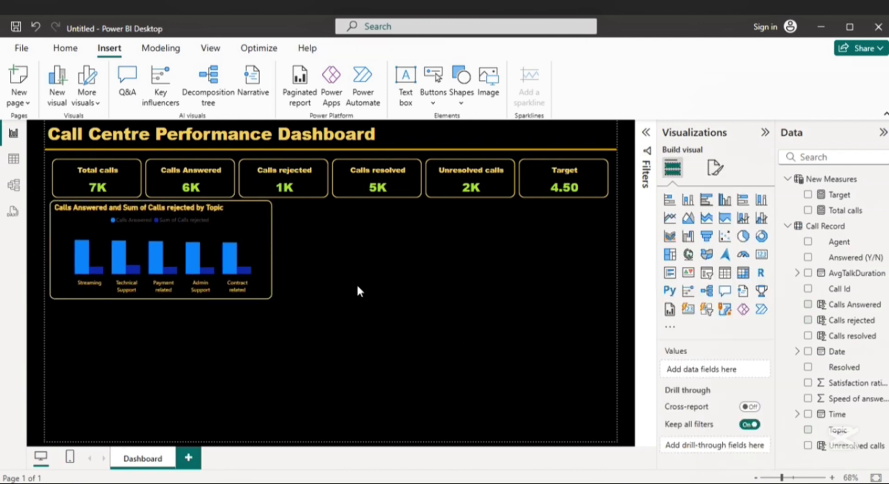
Step: Colour the legend text of the calls answered and rejected column chart with the recently used gold
{"action": "left_click", "coordinate": [251, 226]}
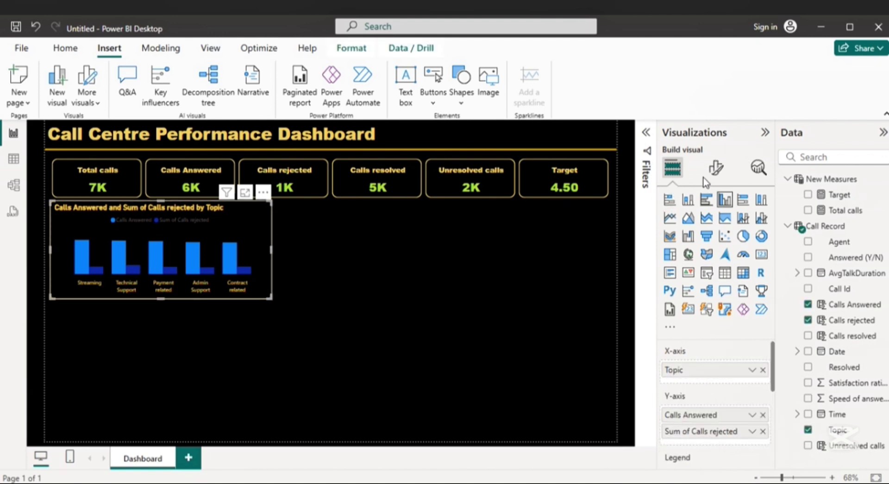
{"action": "left_click", "coordinate": [716, 172]}
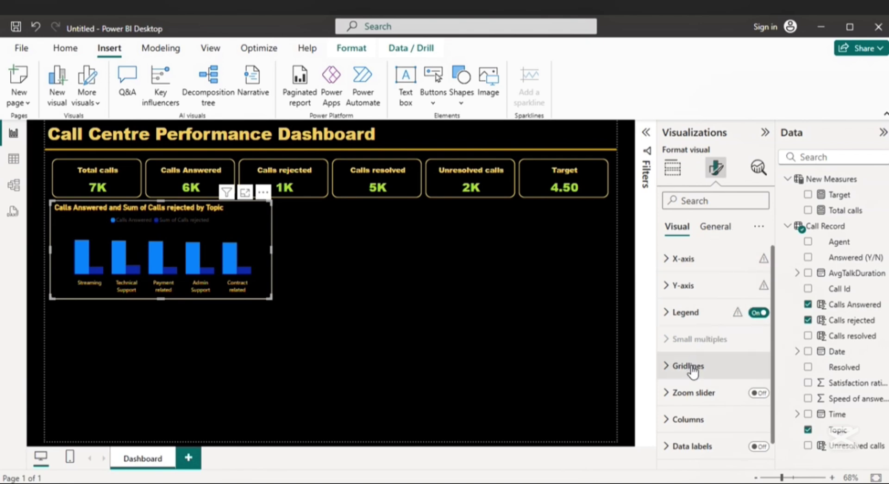
{"action": "left_click", "coordinate": [667, 313]}
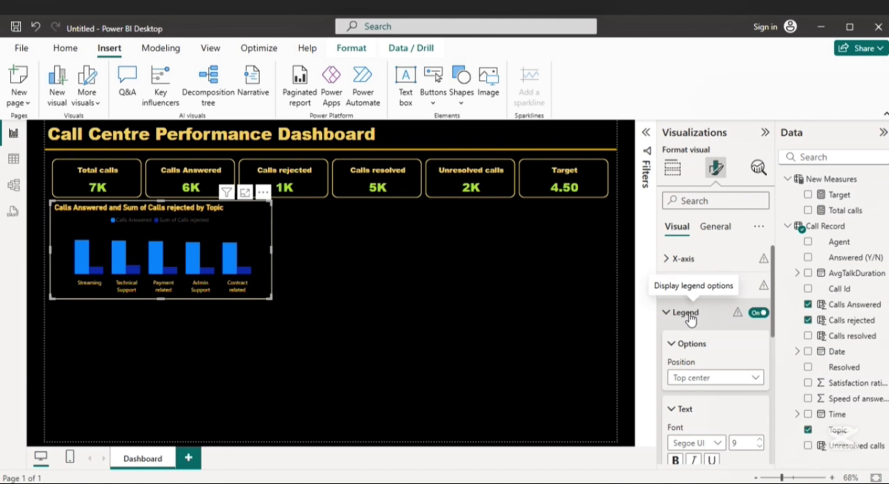
{"action": "scroll", "coordinate": [708, 361], "scroll_direction": "down", "scroll_amount": 3}
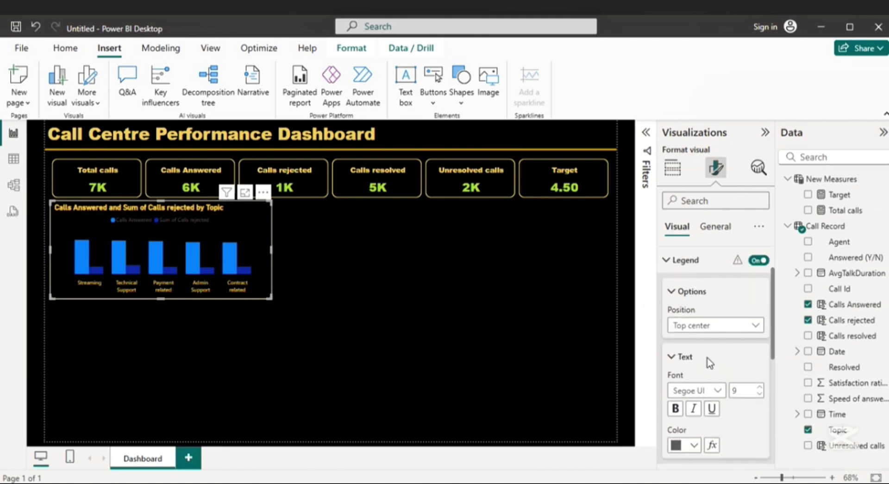
{"action": "left_click", "coordinate": [695, 433]}
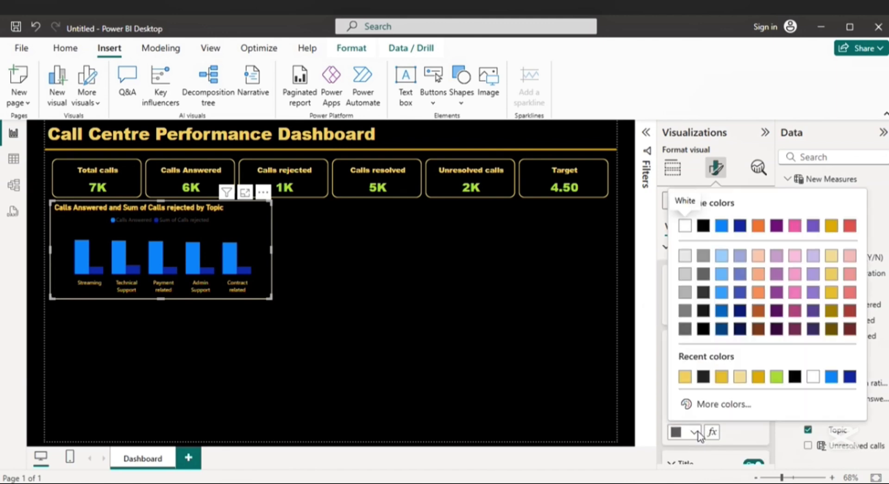
{"action": "left_click", "coordinate": [685, 377]}
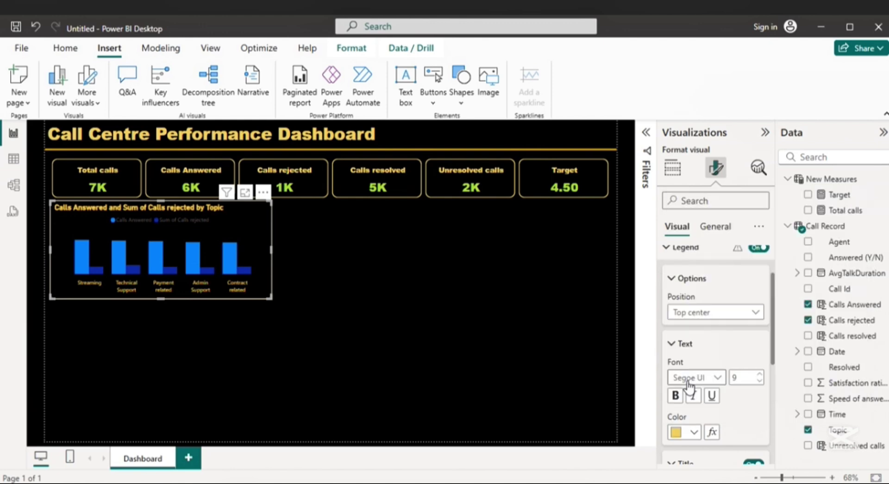
{"action": "left_click", "coordinate": [476, 339]}
Step: Turn on data labels for the calls answered and rejected by topic column chart
{"action": "left_click", "coordinate": [257, 254]}
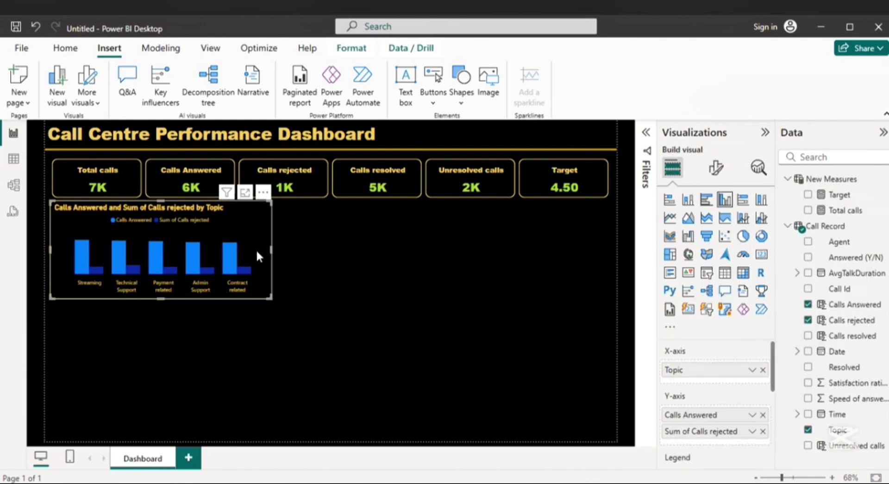
{"action": "left_click", "coordinate": [716, 171]}
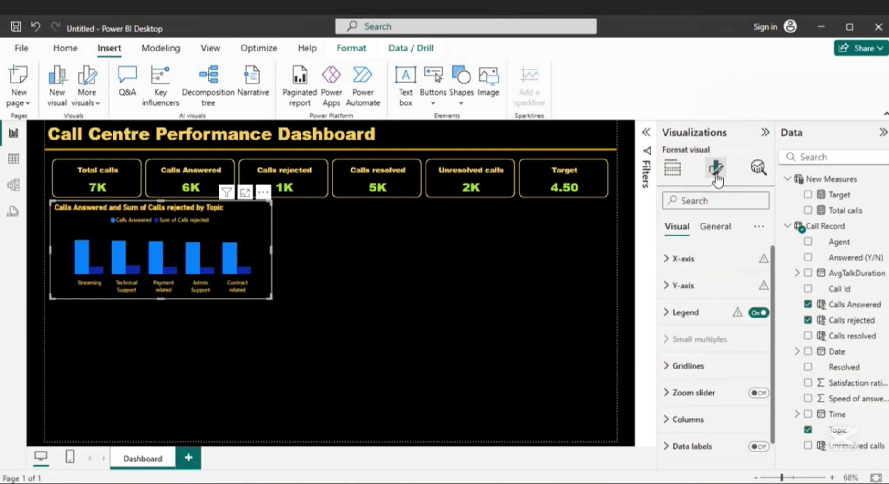
{"action": "left_click", "coordinate": [692, 314]}
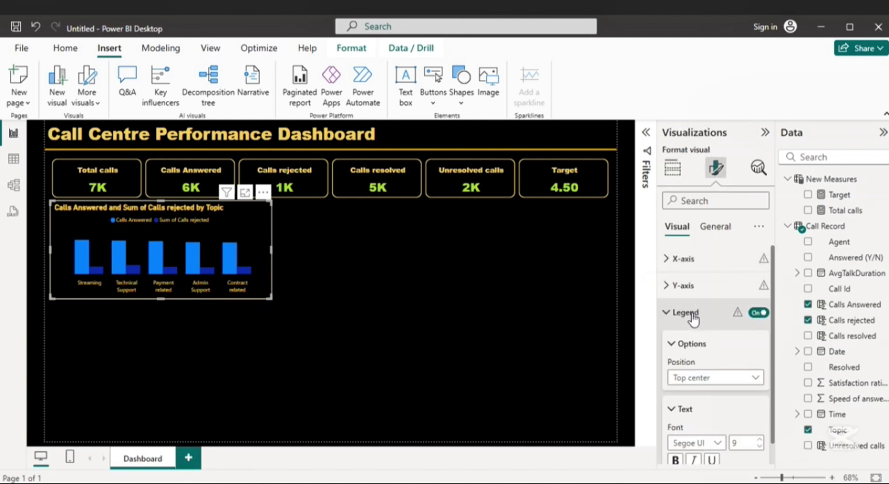
{"action": "left_click", "coordinate": [692, 314]}
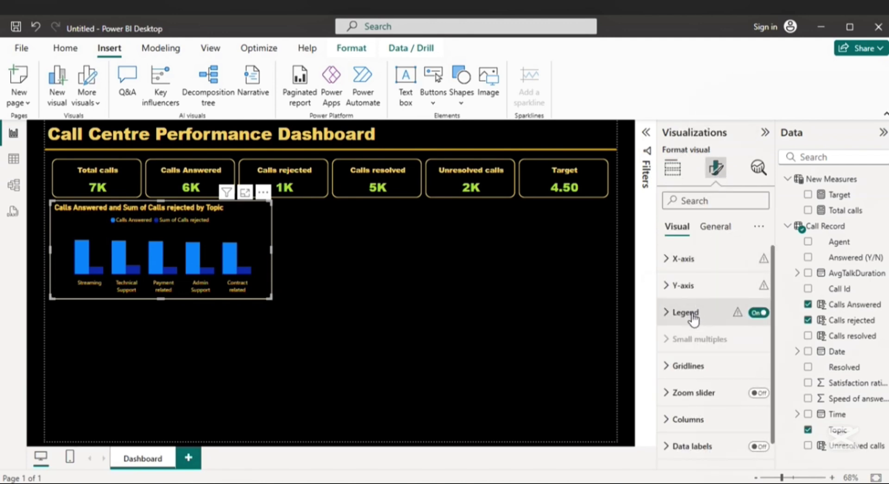
{"action": "scroll", "coordinate": [694, 320], "scroll_direction": "down", "scroll_amount": 1}
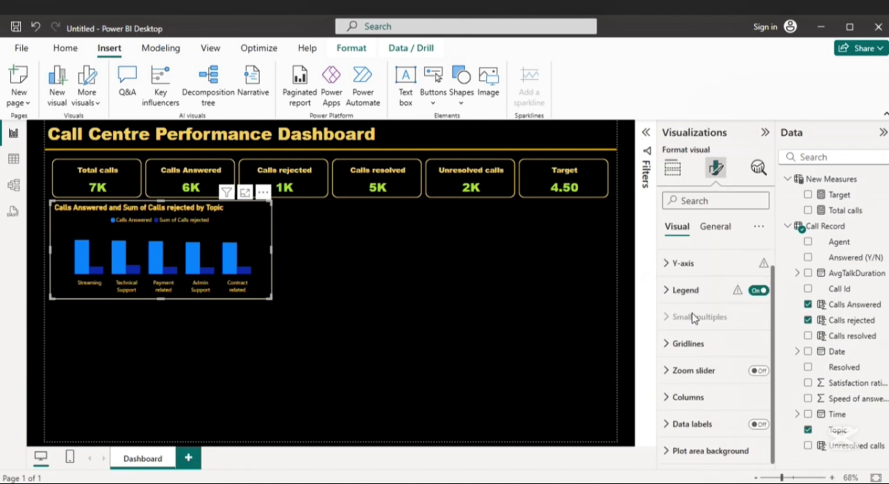
{"action": "left_click", "coordinate": [760, 424]}
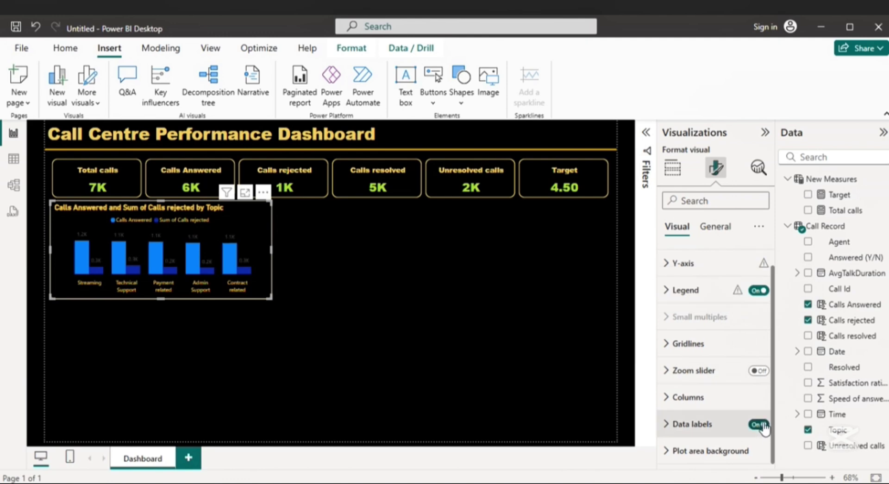
Step: Open the value text formatting options for the column chart's data labels, with settings applied to all series
{"action": "left_click", "coordinate": [670, 426]}
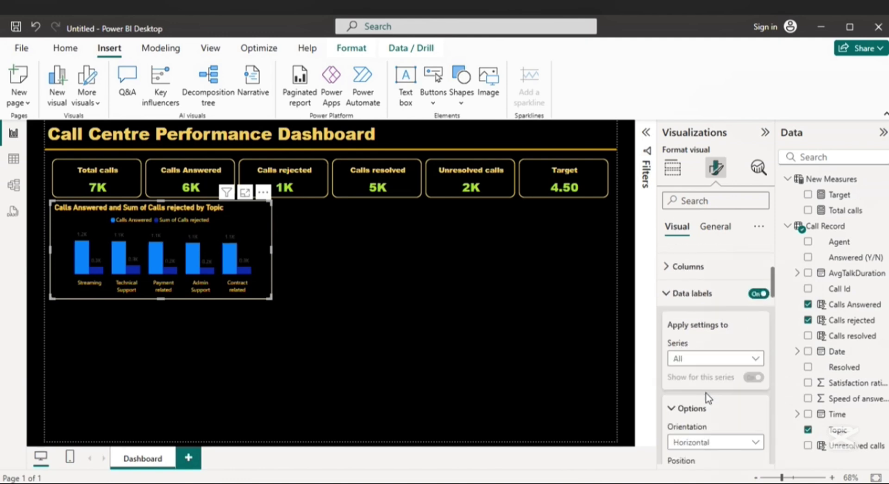
{"action": "scroll", "coordinate": [707, 397], "scroll_direction": "down", "scroll_amount": 3}
{"action": "scroll", "coordinate": [708, 399], "scroll_direction": "up", "scroll_amount": 3}
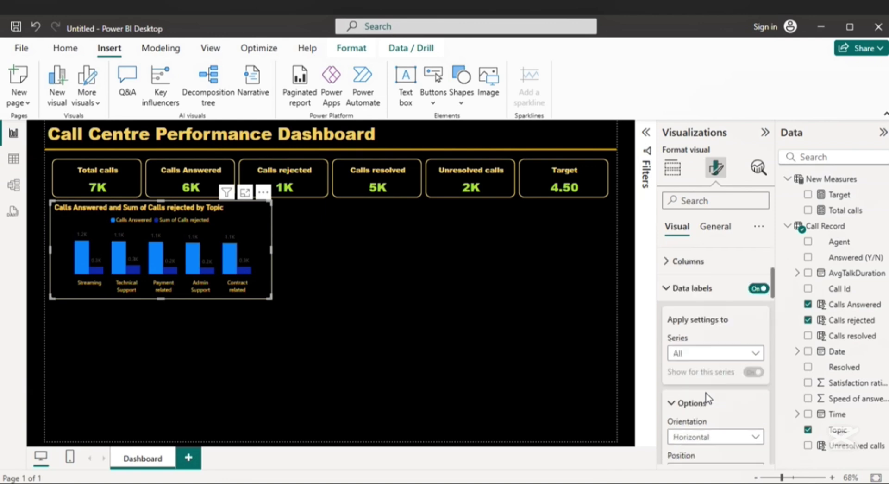
{"action": "scroll", "coordinate": [695, 357], "scroll_direction": "down", "scroll_amount": 5}
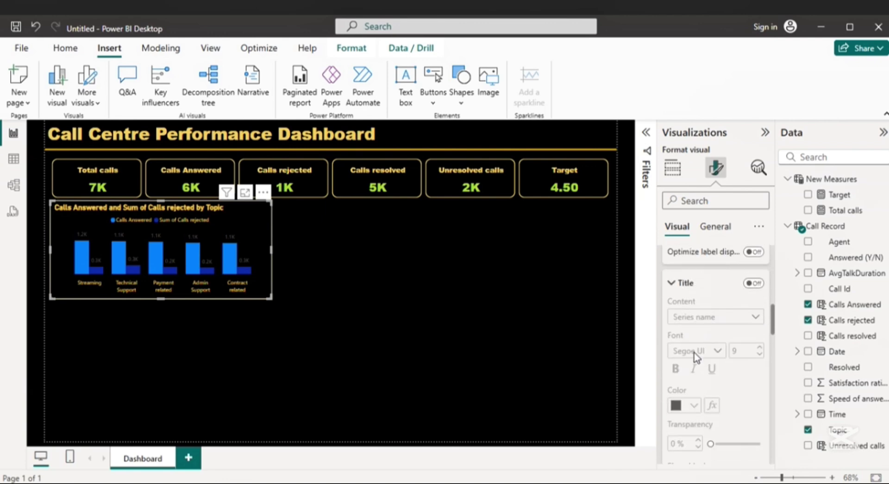
{"action": "scroll", "coordinate": [695, 357], "scroll_direction": "down", "scroll_amount": 5}
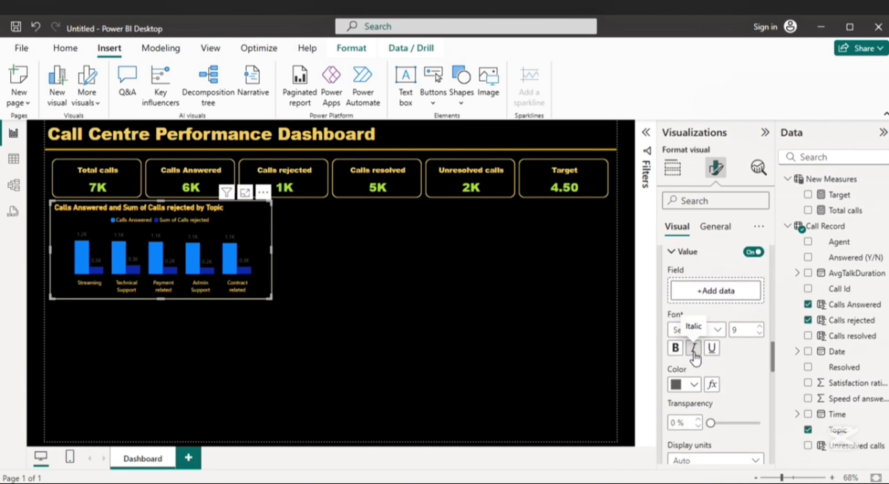
Step: Set the column chart's data label value color to the light gold recent color
{"action": "left_click", "coordinate": [694, 384]}
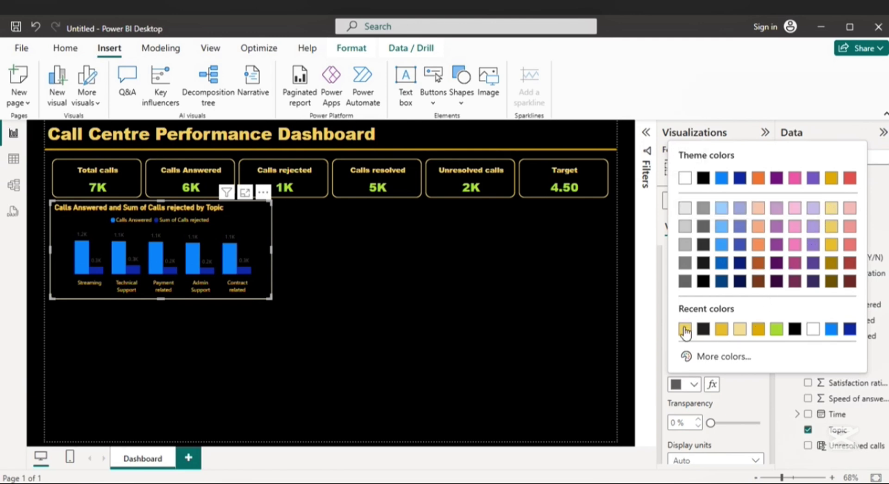
{"action": "left_click", "coordinate": [685, 329]}
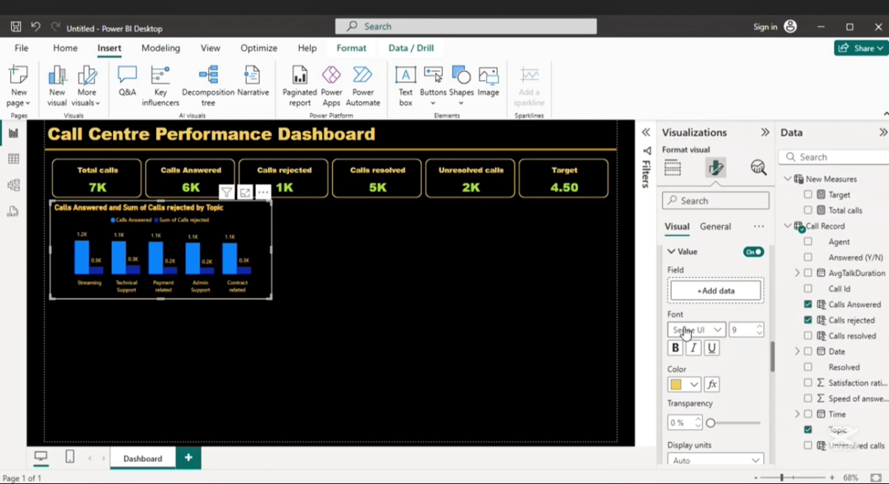
{"action": "scroll", "coordinate": [695, 325], "scroll_direction": "up", "scroll_amount": 7}
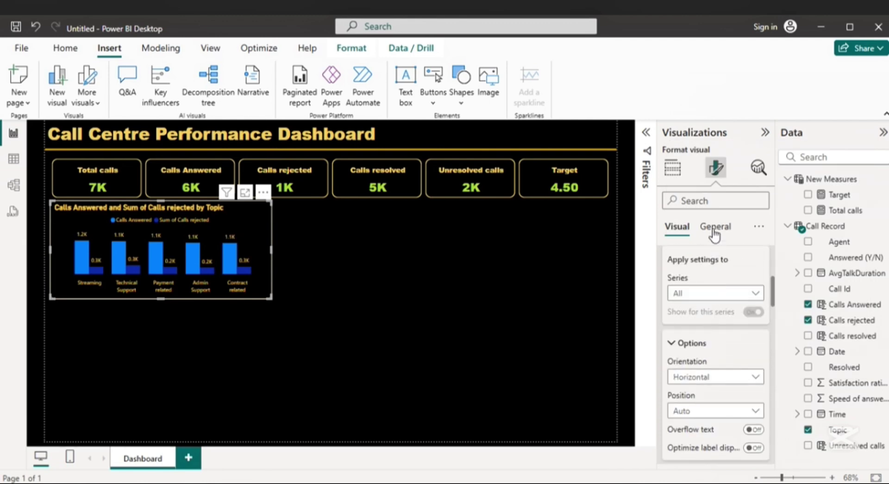
Step: Color the Calls Answered series columns with the darker gold recent color
{"action": "left_click", "coordinate": [714, 230]}
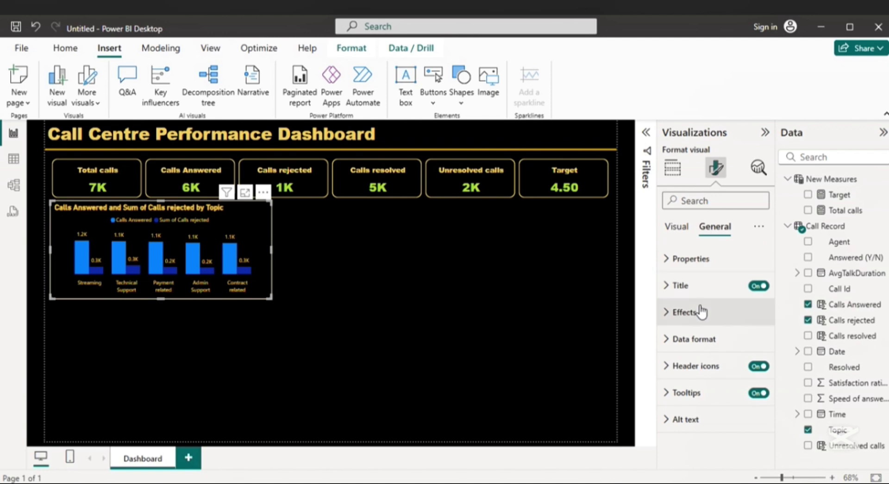
{"action": "left_click", "coordinate": [676, 232]}
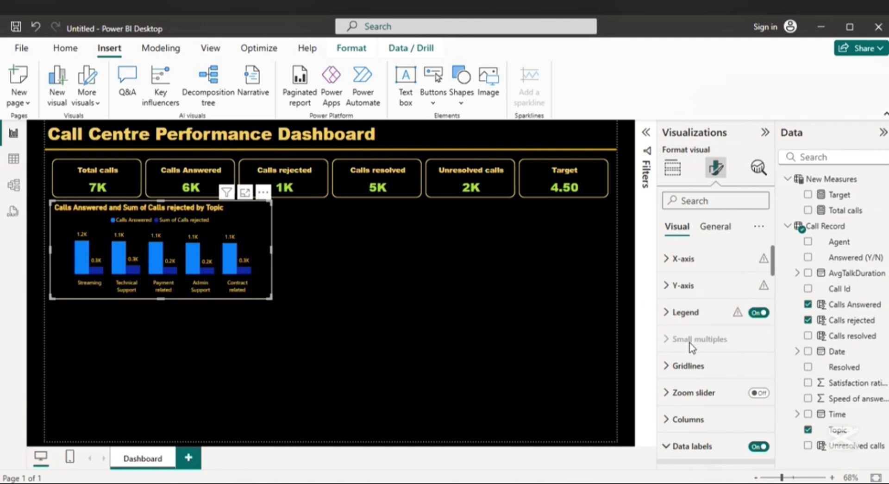
{"action": "left_click", "coordinate": [688, 418]}
{"action": "scroll", "coordinate": [690, 383], "scroll_direction": "down", "scroll_amount": 3}
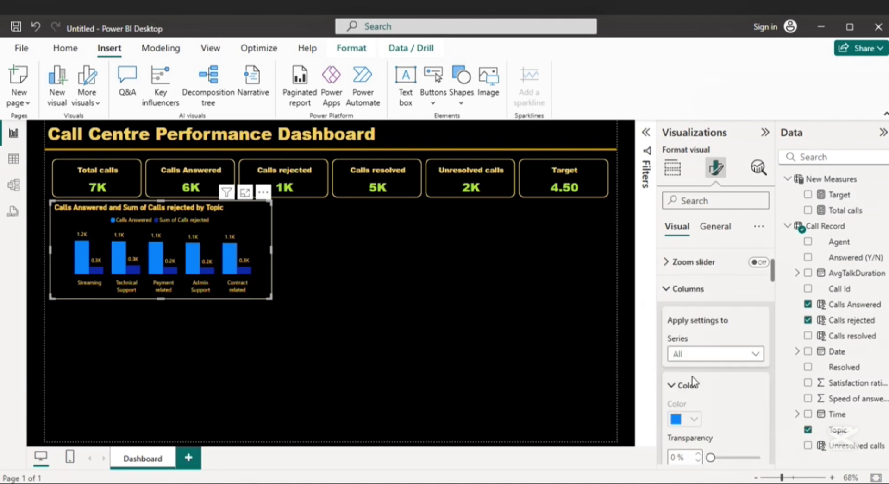
{"action": "left_click", "coordinate": [753, 357]}
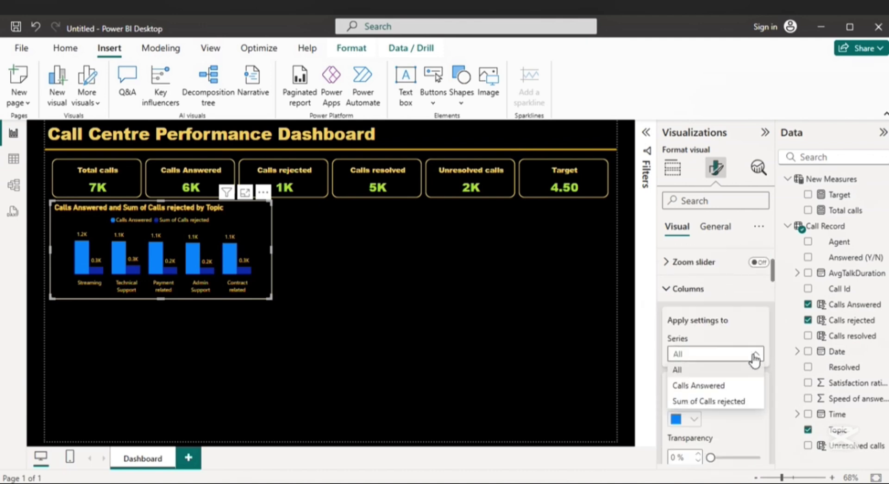
{"action": "left_click", "coordinate": [729, 387]}
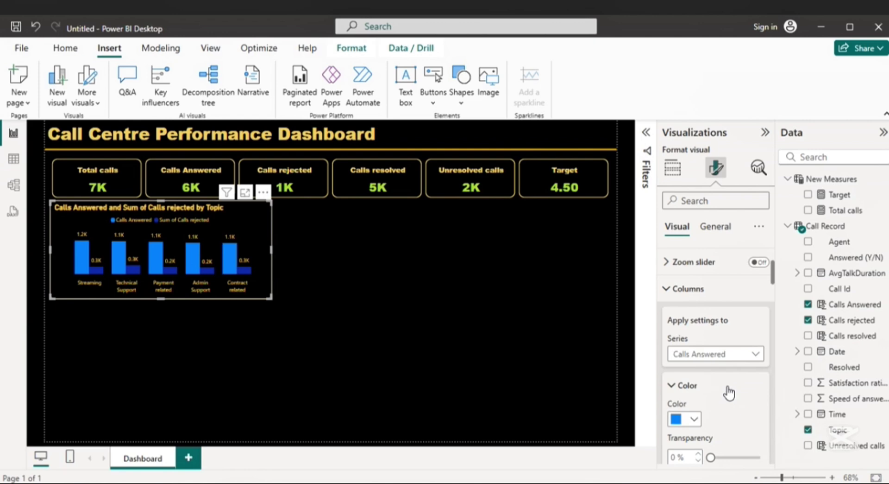
{"action": "left_click", "coordinate": [696, 420]}
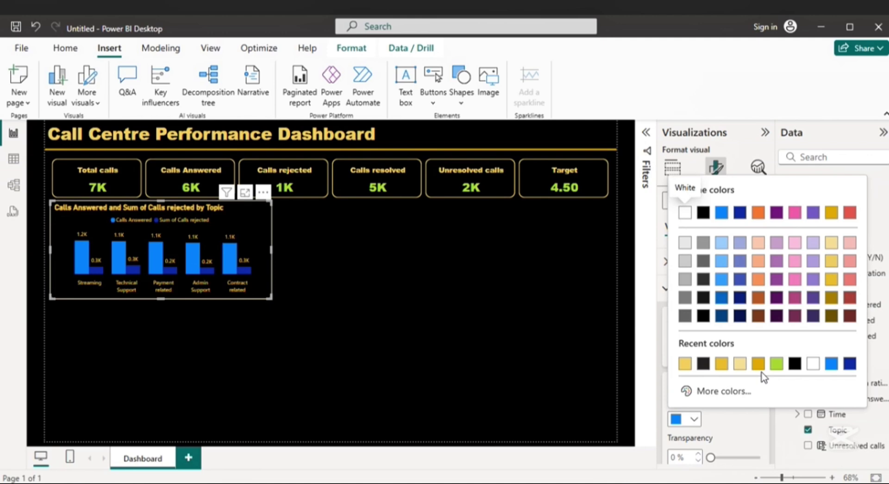
{"action": "left_click", "coordinate": [722, 365]}
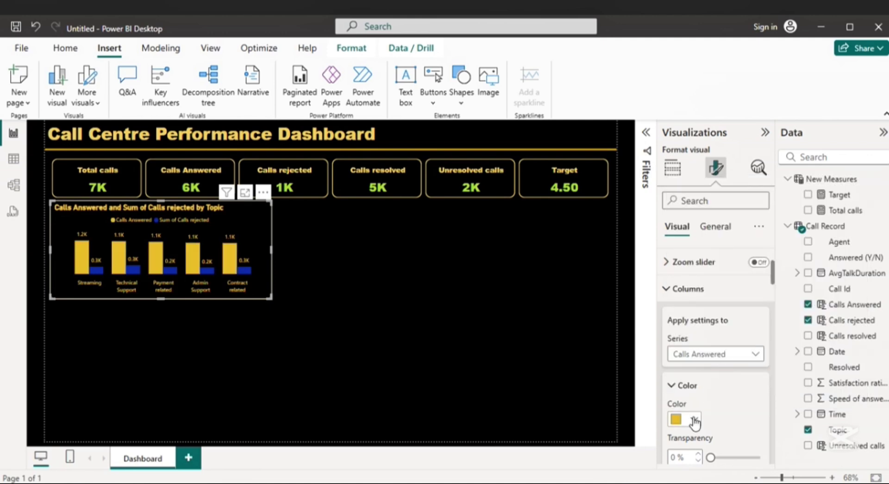
Step: Try pale yellow on the Calls Answered columns and return them to the darker gold
{"action": "left_click", "coordinate": [695, 420]}
{"action": "left_click", "coordinate": [739, 364]}
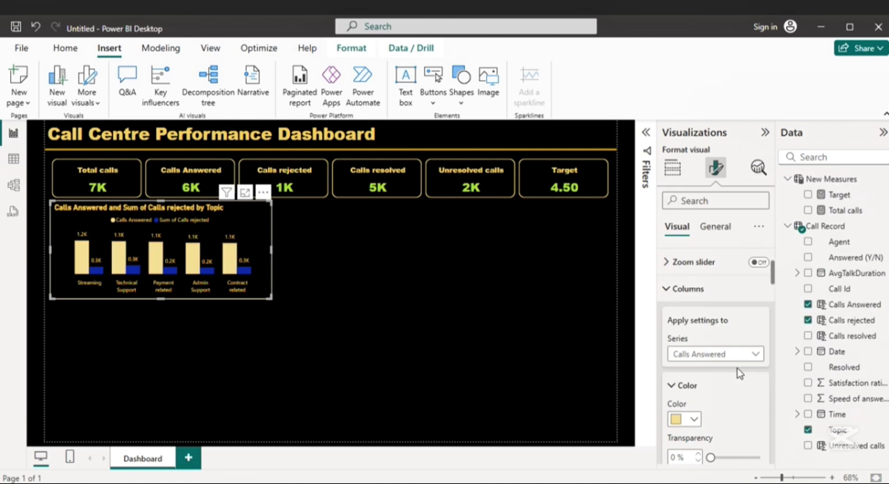
{"action": "left_click", "coordinate": [694, 419]}
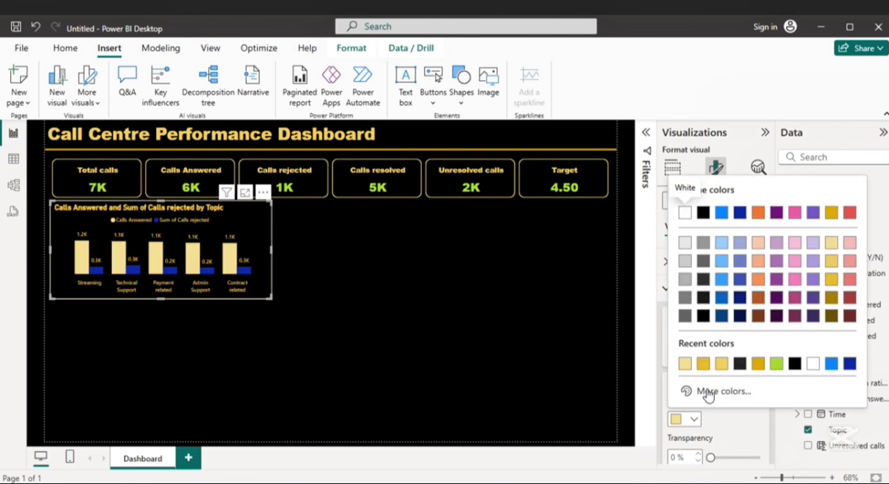
{"action": "left_click", "coordinate": [705, 365]}
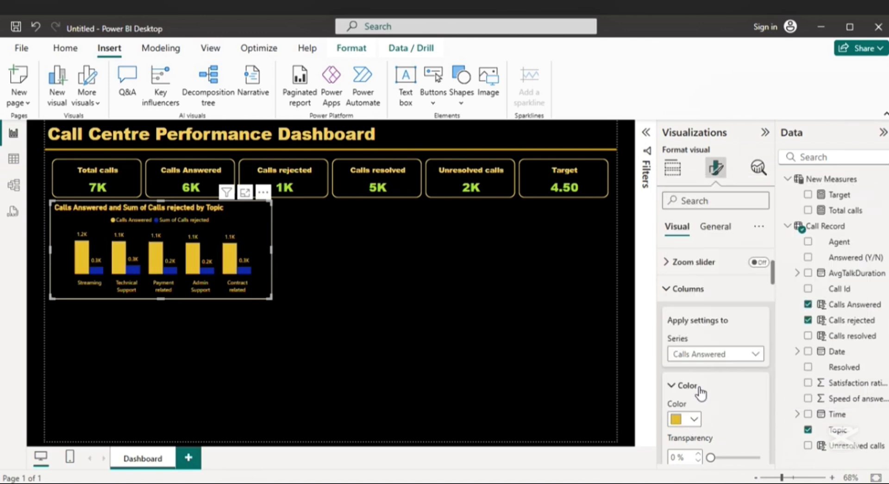
Step: Color the Sum of Calls rejected series columns with the pale yellow recent color
{"action": "left_click", "coordinate": [752, 363]}
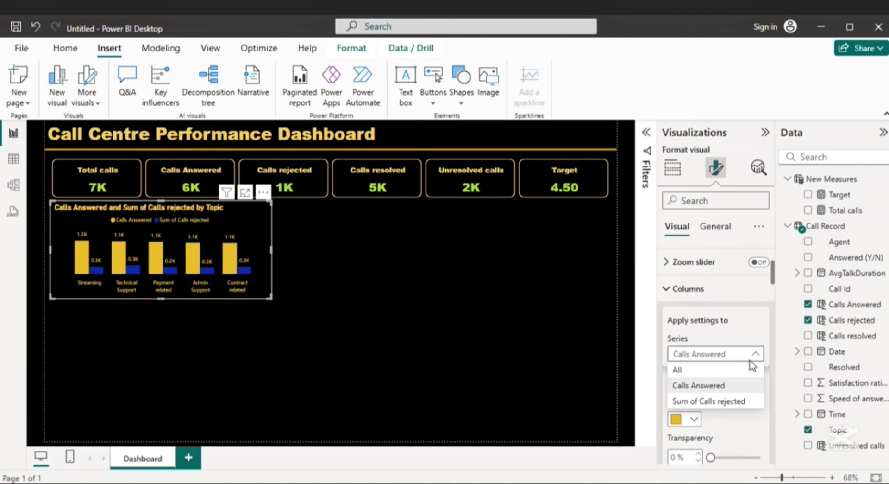
{"action": "left_click", "coordinate": [692, 401]}
{"action": "left_click", "coordinate": [695, 420]}
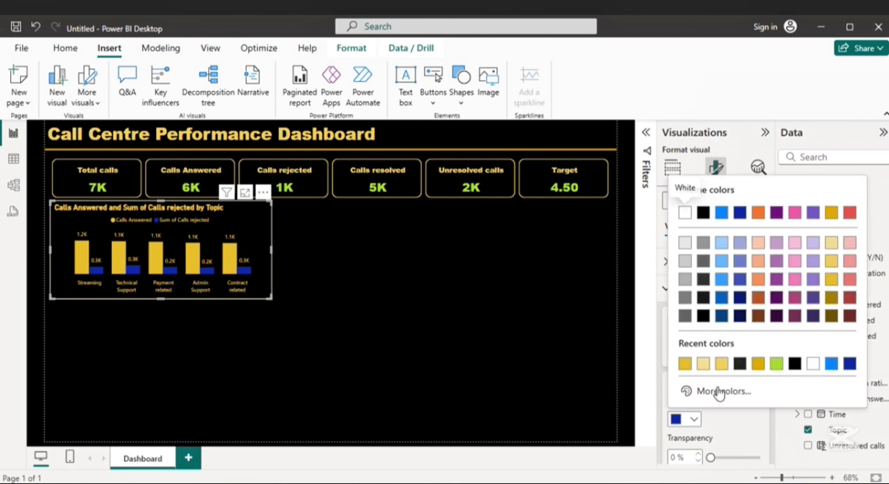
{"action": "left_click", "coordinate": [703, 365]}
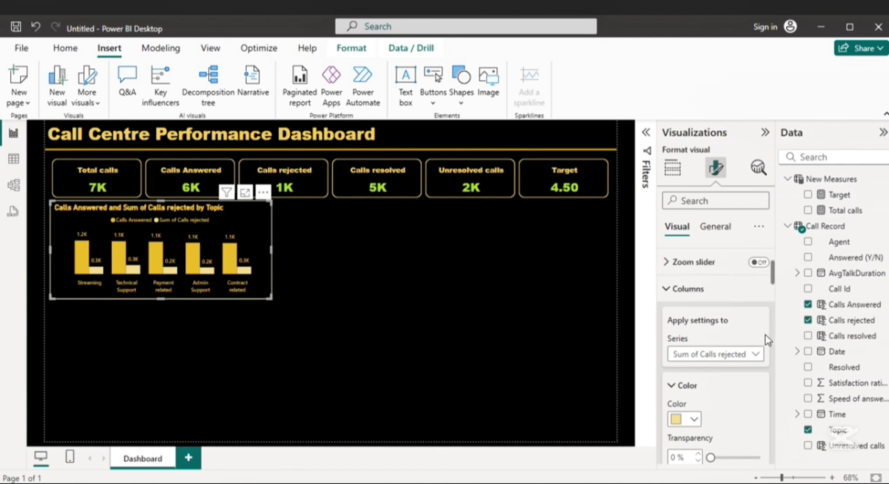
Step: Center the title of the calls by Topic chart horizontally
{"action": "scroll", "coordinate": [768, 334], "scroll_direction": "down", "scroll_amount": 5}
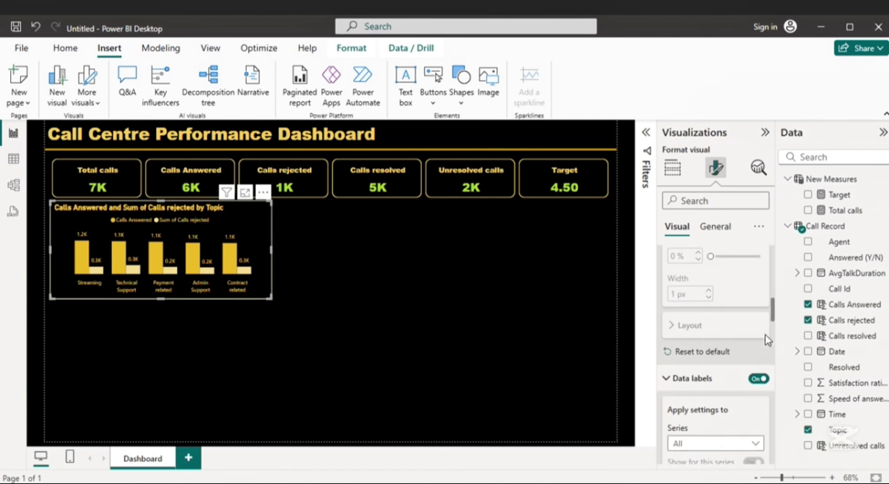
{"action": "scroll", "coordinate": [765, 334], "scroll_direction": "up", "scroll_amount": 3}
{"action": "left_click", "coordinate": [716, 226]}
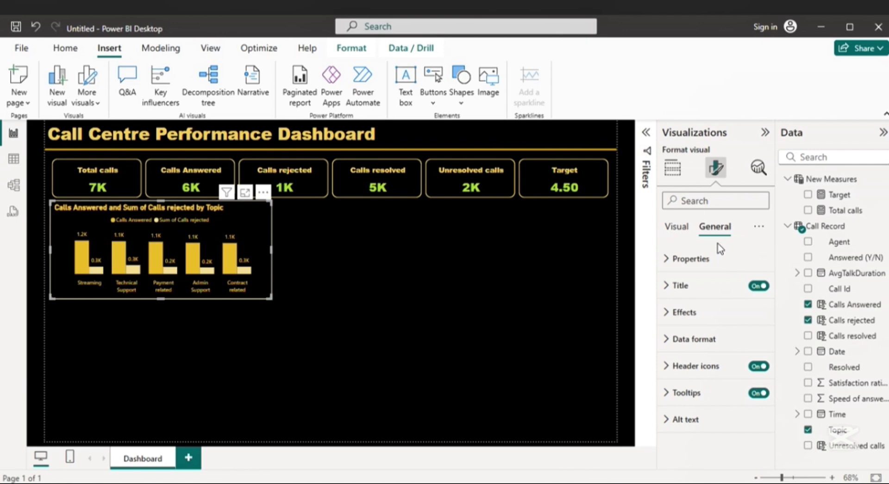
{"action": "left_click", "coordinate": [679, 284]}
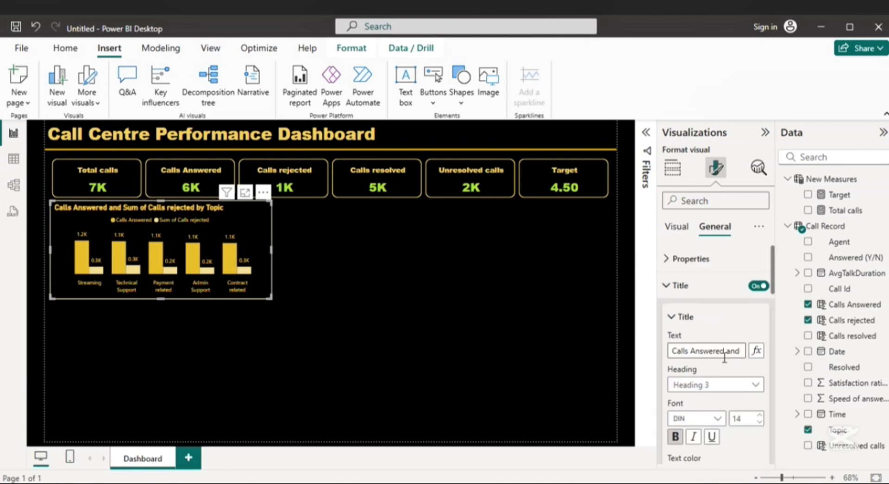
{"action": "scroll", "coordinate": [750, 369], "scroll_direction": "down", "scroll_amount": 5}
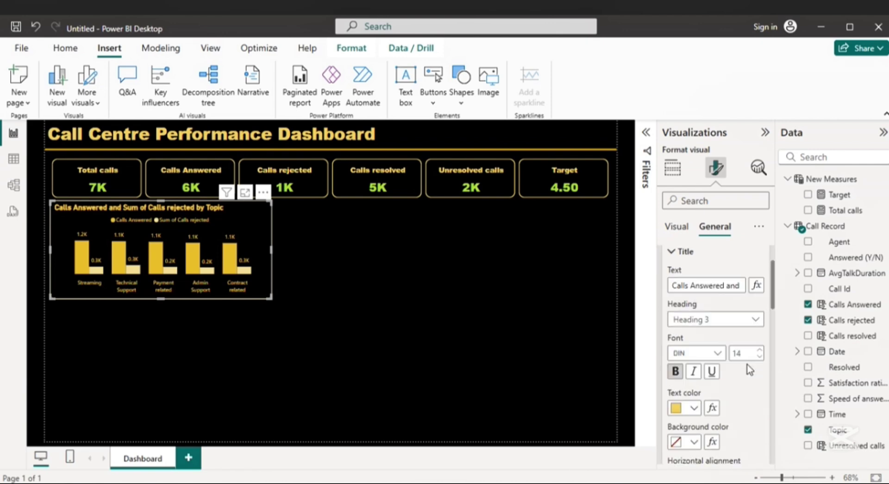
{"action": "left_click", "coordinate": [694, 412]}
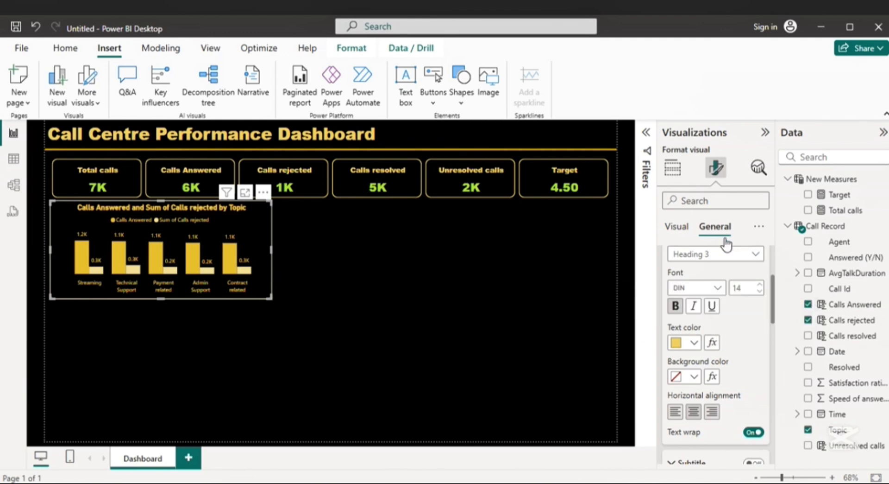
Step: Change the chart title's text color to the pale yellow recent color and deselect the chart
{"action": "scroll", "coordinate": [725, 338], "scroll_direction": "up", "scroll_amount": 3}
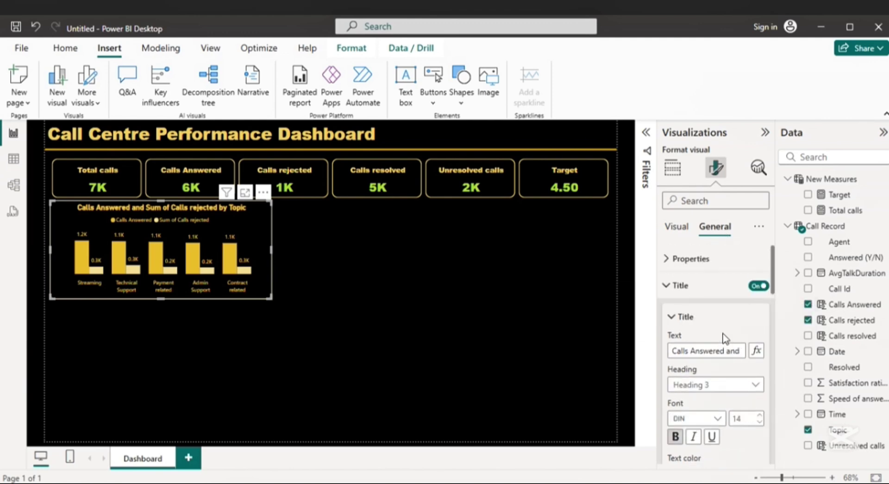
{"action": "scroll", "coordinate": [725, 338], "scroll_direction": "down", "scroll_amount": 2}
{"action": "left_click", "coordinate": [690, 408]}
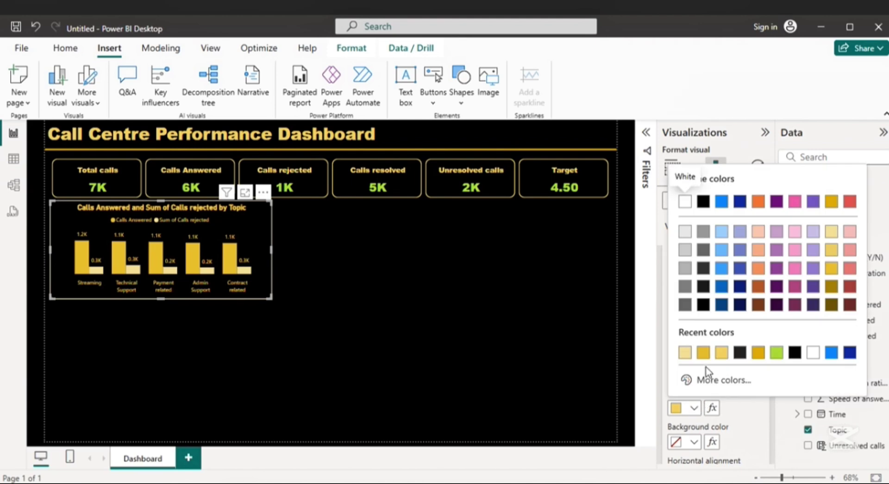
{"action": "left_click", "coordinate": [688, 355]}
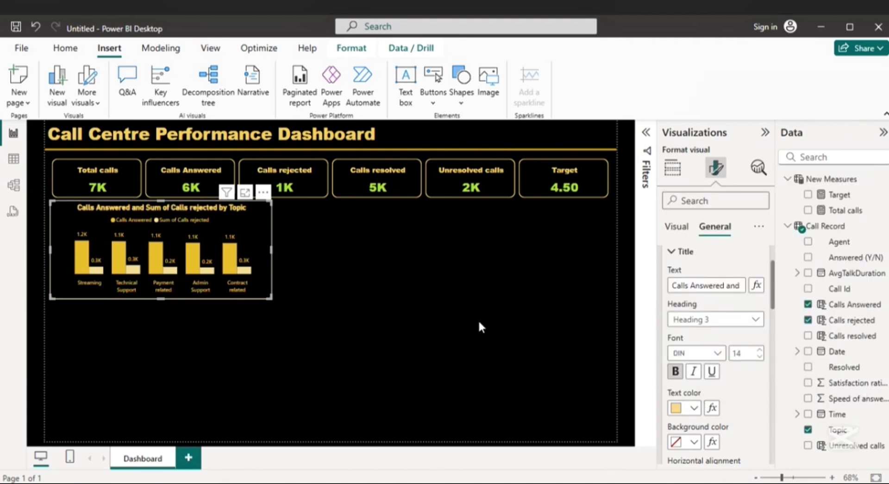
{"action": "left_click", "coordinate": [450, 318]}
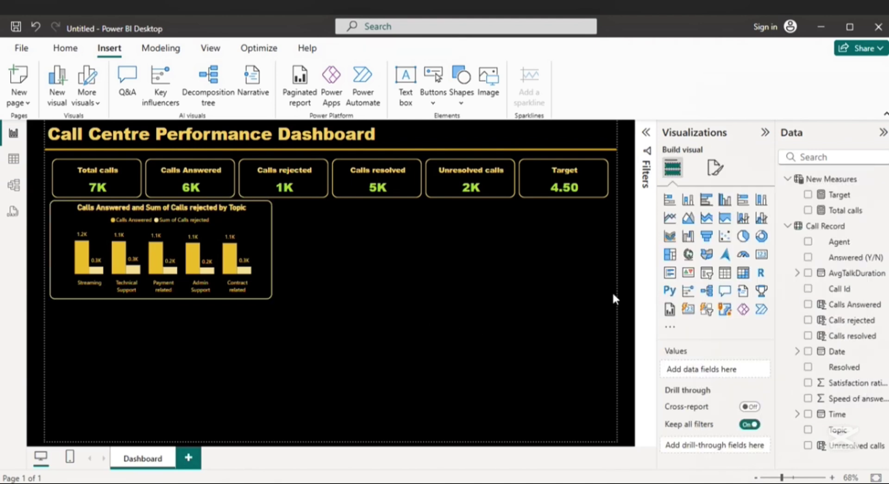
Step: Set the legend text color of the calls by Topic chart to the pale yellow recent color
{"action": "left_click", "coordinate": [268, 236]}
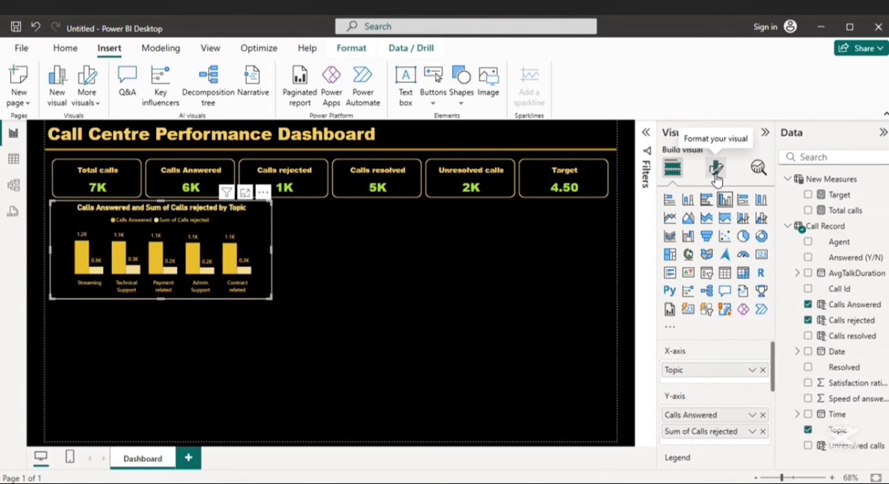
{"action": "left_click", "coordinate": [717, 180]}
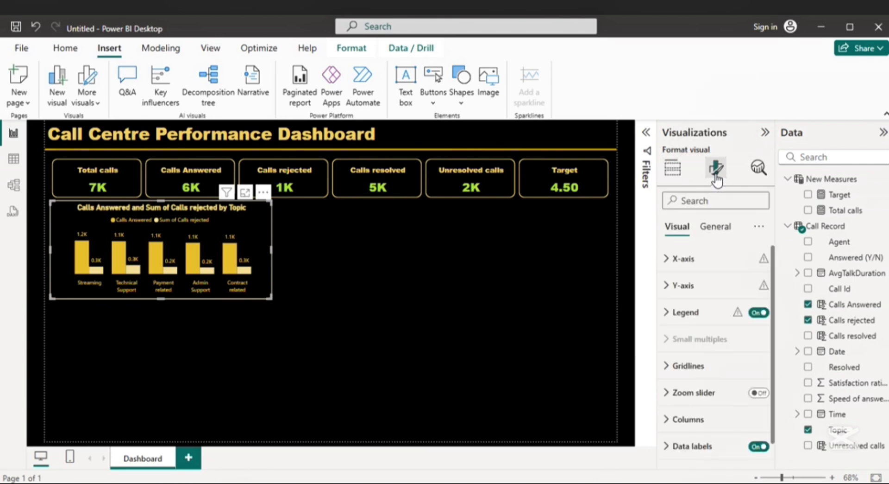
{"action": "left_click", "coordinate": [689, 318]}
{"action": "scroll", "coordinate": [693, 334], "scroll_direction": "down", "scroll_amount": 3}
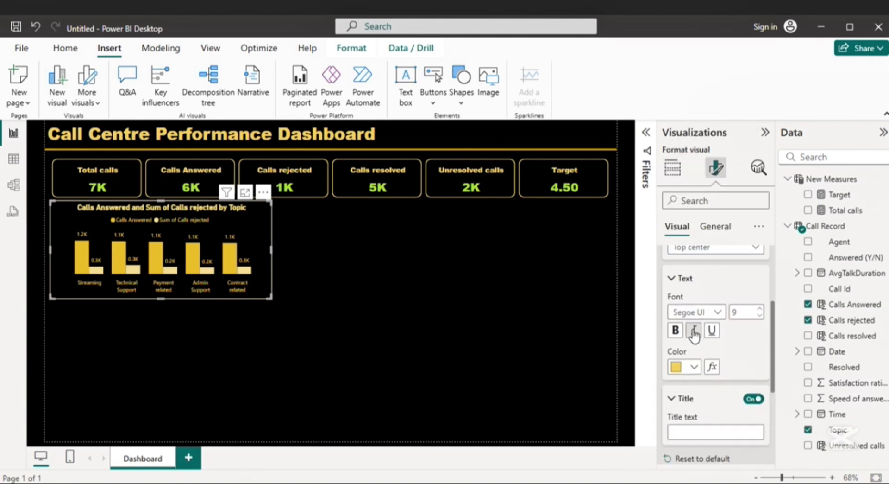
{"action": "left_click", "coordinate": [679, 366]}
{"action": "left_click", "coordinate": [684, 311]}
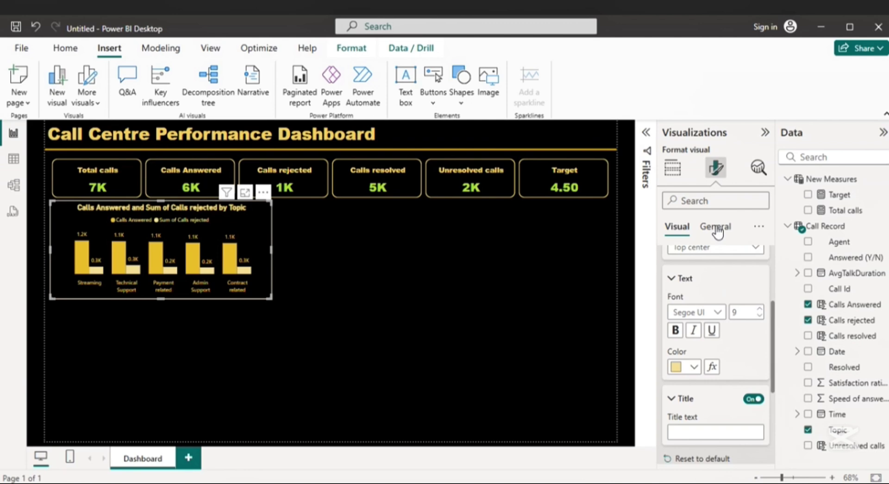
Step: Set the X-axis value labels of the chart to the pale yellow recent color and deselect the chart
{"action": "left_click", "coordinate": [717, 227]}
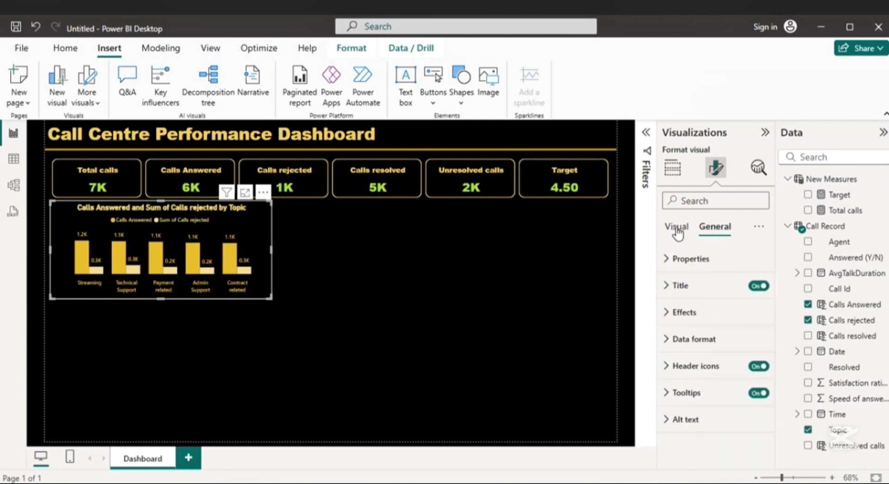
{"action": "left_click", "coordinate": [677, 229]}
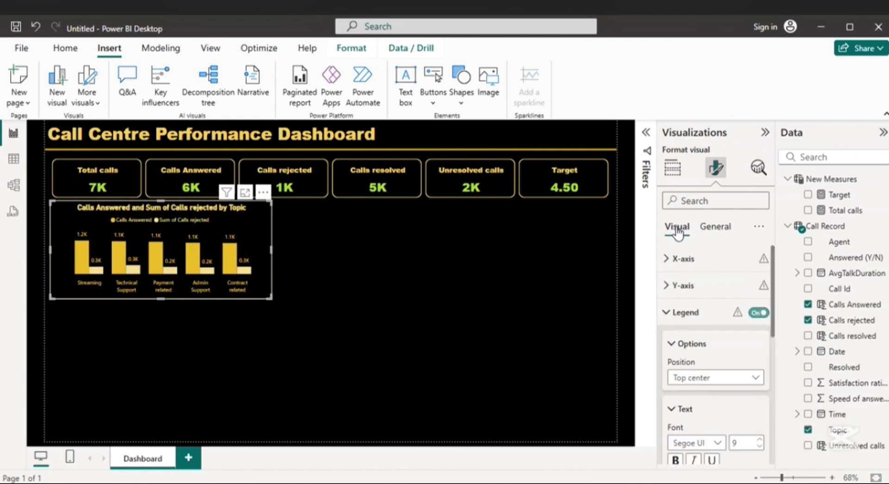
{"action": "left_click", "coordinate": [685, 260]}
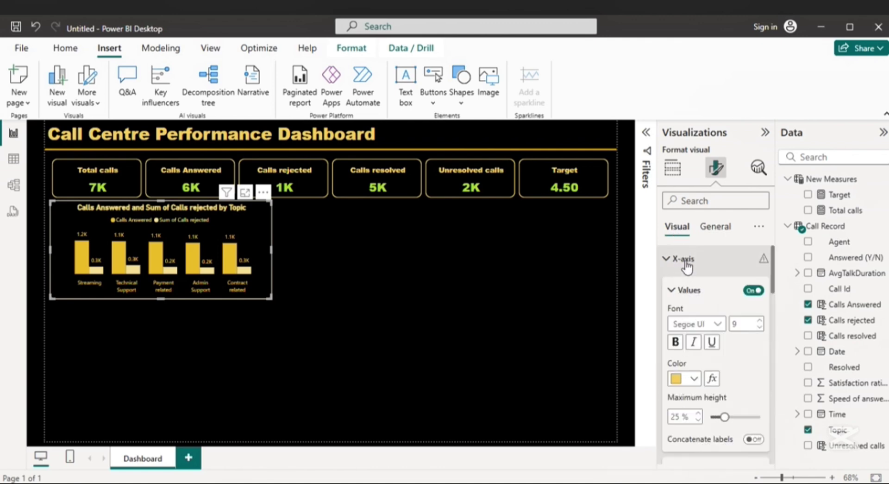
{"action": "left_click", "coordinate": [684, 378]}
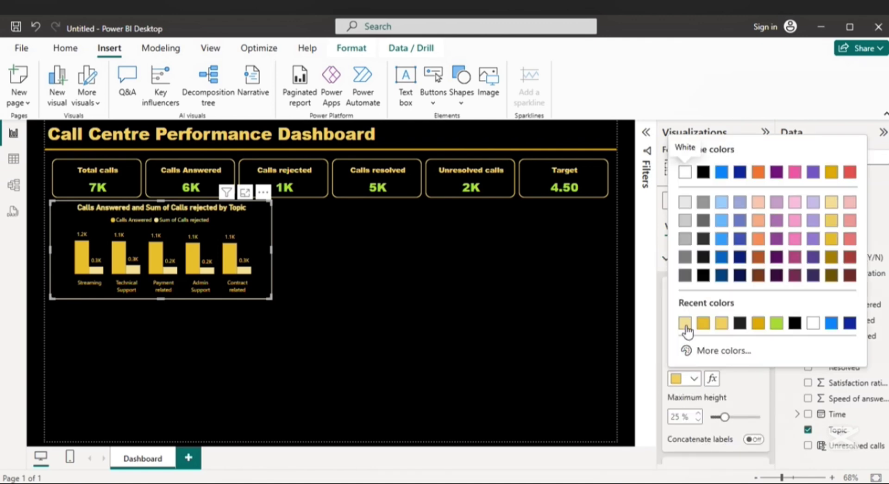
{"action": "left_click", "coordinate": [685, 323]}
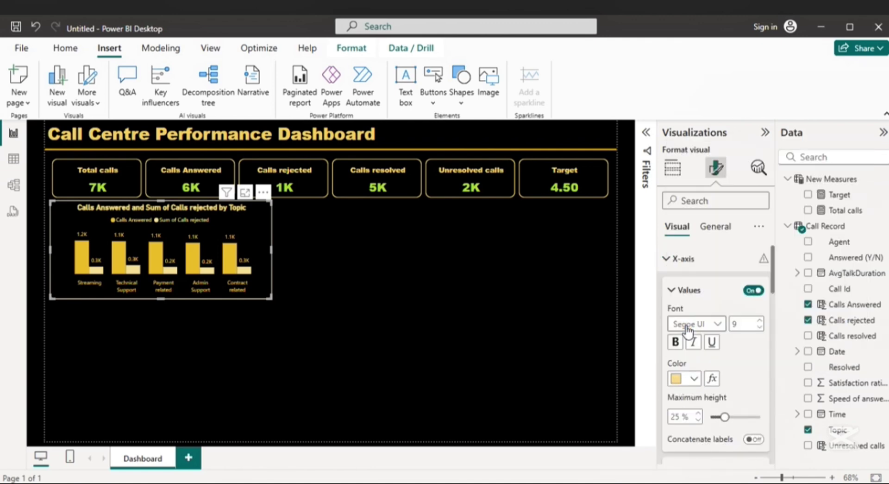
{"action": "left_click", "coordinate": [427, 319]}
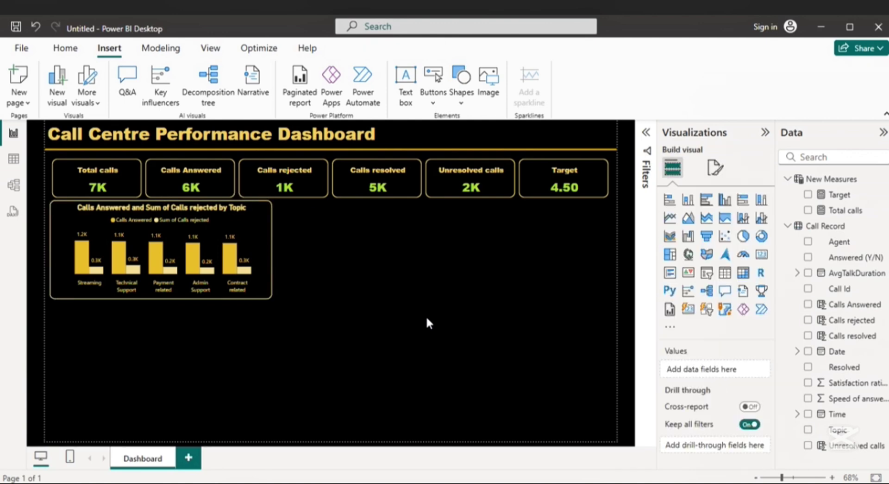
Step: Add a donut chart to the report page and place it beside the column chart, below the KPI cards
{"action": "left_click", "coordinate": [248, 251]}
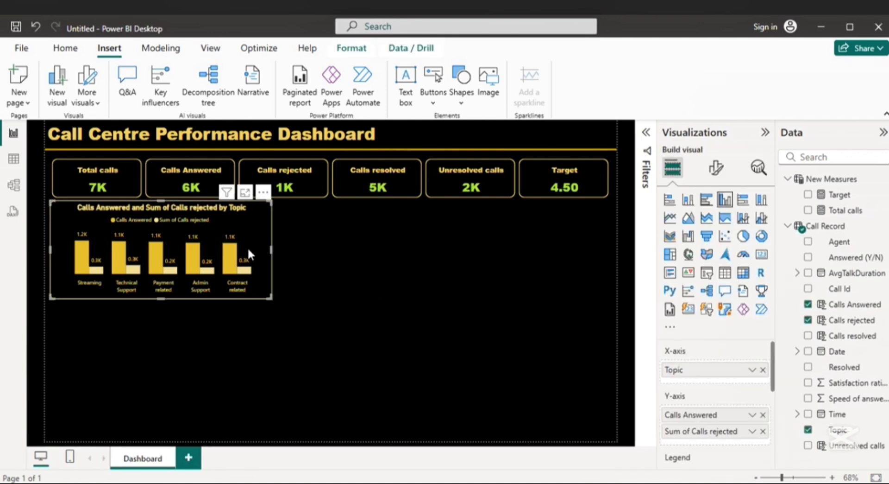
{"action": "left_click", "coordinate": [303, 234]}
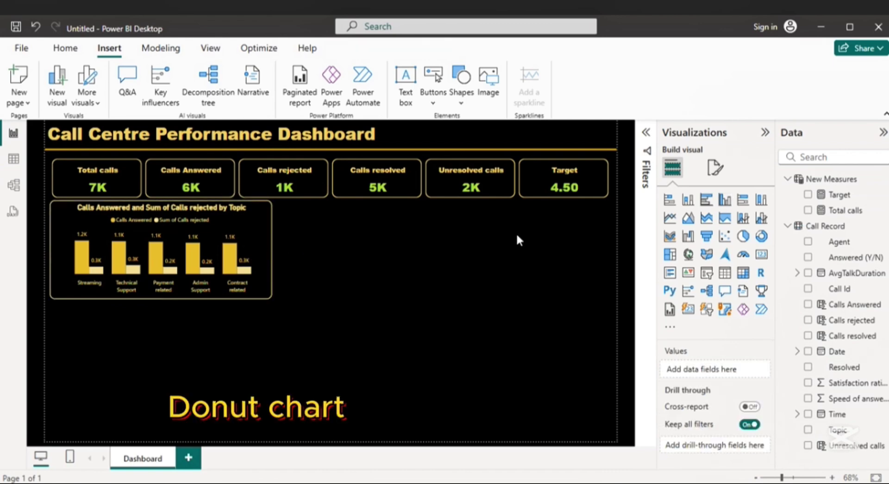
{"action": "left_click", "coordinate": [761, 236]}
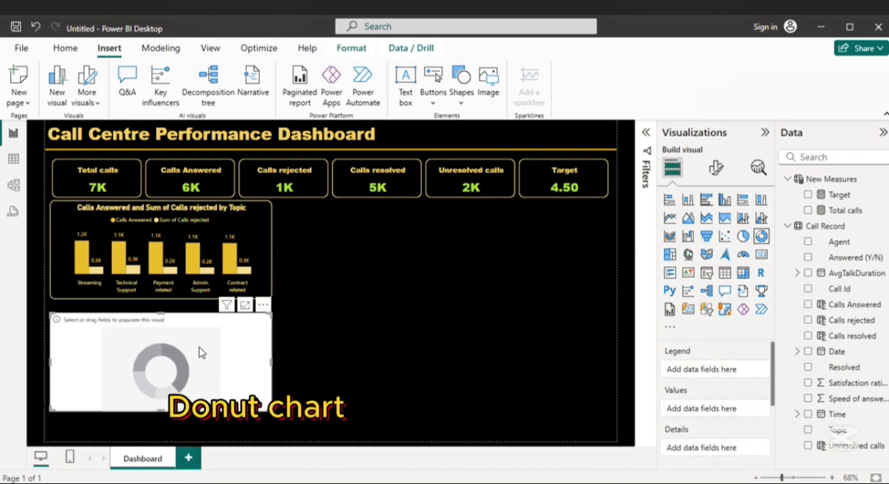
{"action": "left_click_drag", "start_coordinate": [198, 351], "coordinate": [433, 238]}
Step: Extend the column chart and the donut chart downward to equal heights, and narrow the donut chart from its right edge
{"action": "left_click", "coordinate": [140, 294]}
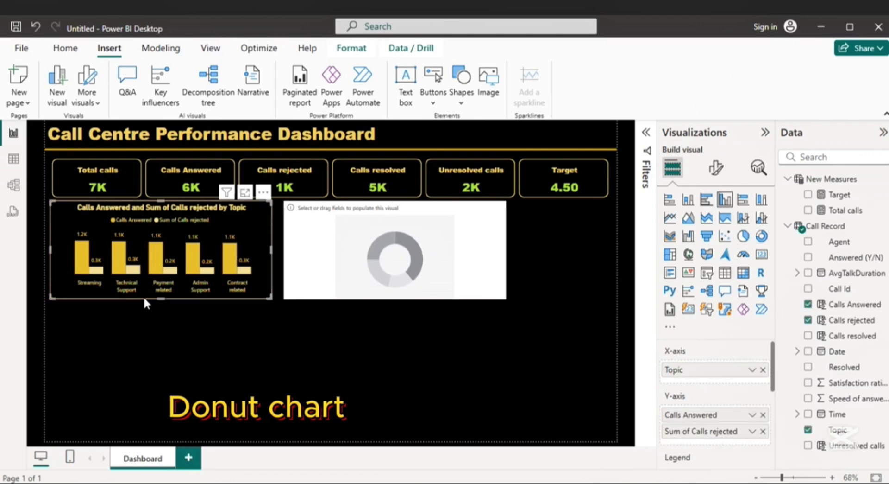
{"action": "left_click_drag", "start_coordinate": [157, 304], "coordinate": [158, 312]}
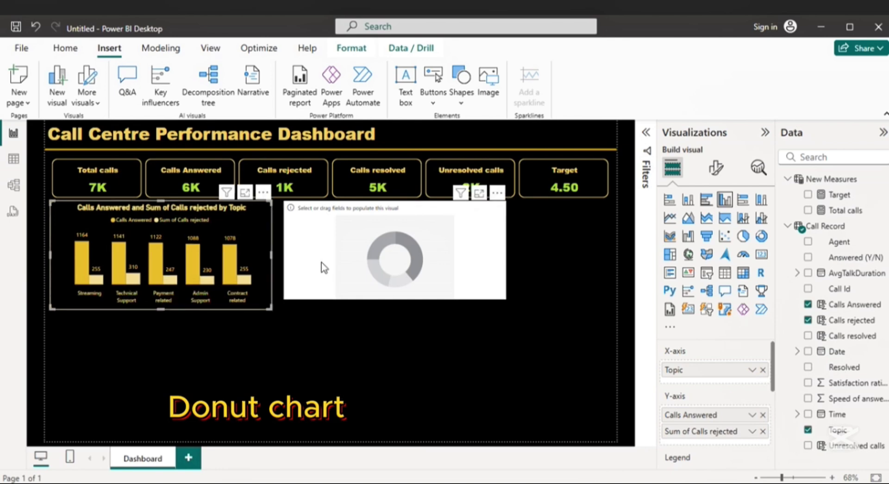
{"action": "left_click", "coordinate": [395, 298]}
{"action": "left_click_drag", "start_coordinate": [395, 299], "coordinate": [397, 310]}
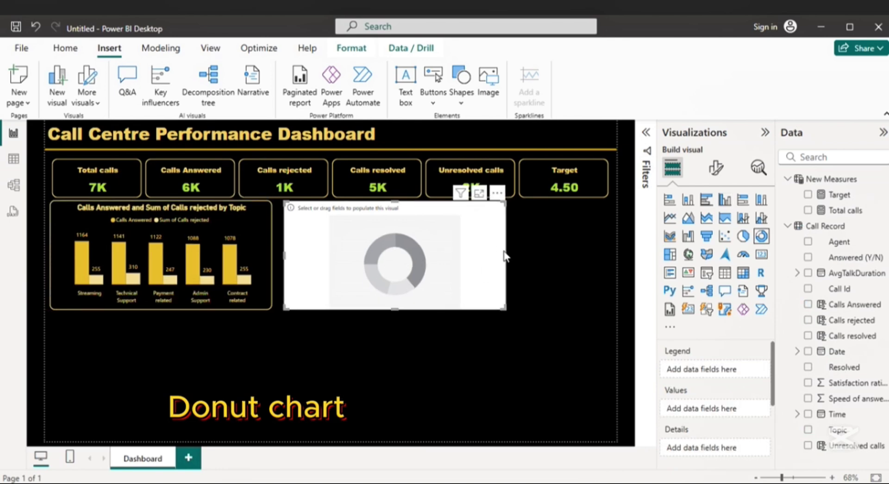
{"action": "left_click_drag", "start_coordinate": [504, 252], "coordinate": [454, 253]}
Step: Narrow the column chart slightly from its right edge and extend its bottom edge a little further down
{"action": "left_click", "coordinate": [270, 257]}
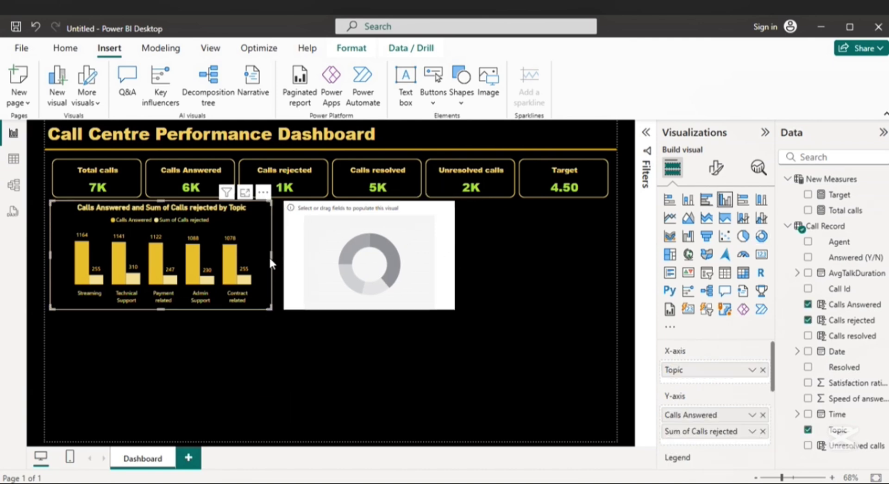
{"action": "left_click_drag", "start_coordinate": [270, 256], "coordinate": [262, 262]}
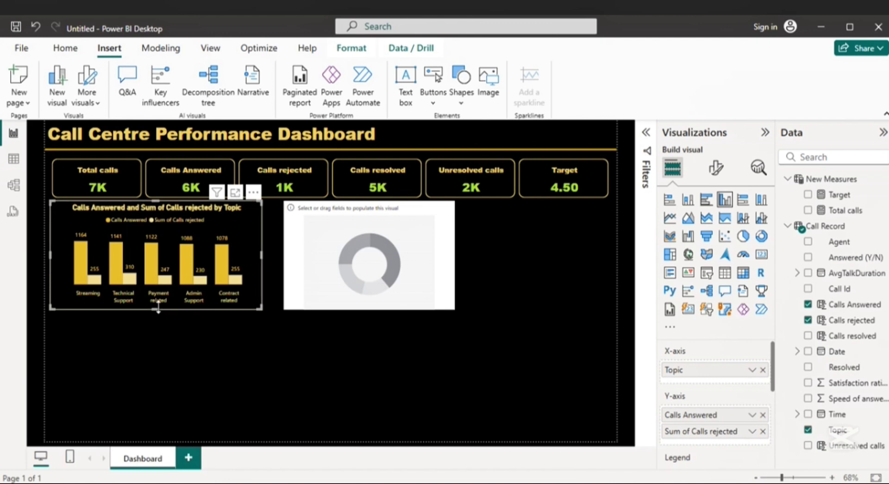
{"action": "left_click_drag", "start_coordinate": [157, 308], "coordinate": [158, 316]}
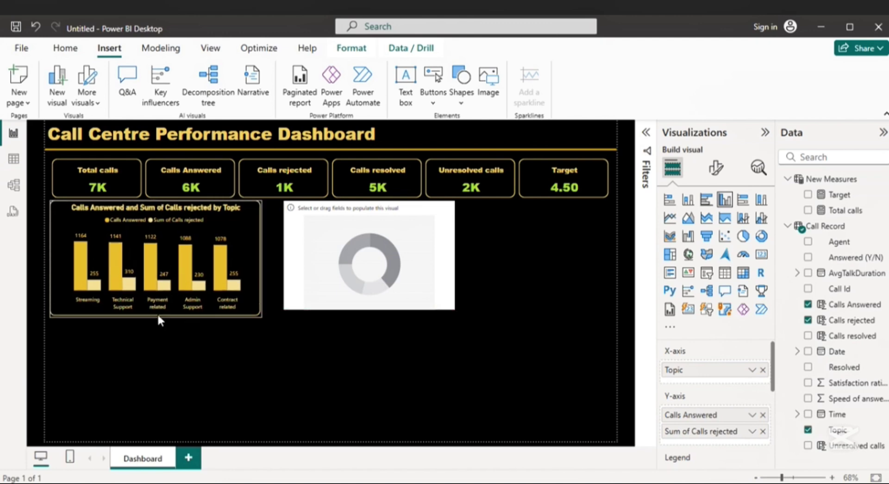
Step: Widen the donut chart toward the column chart and extend its bottom edge to match the column chart's height
{"action": "left_click", "coordinate": [313, 270]}
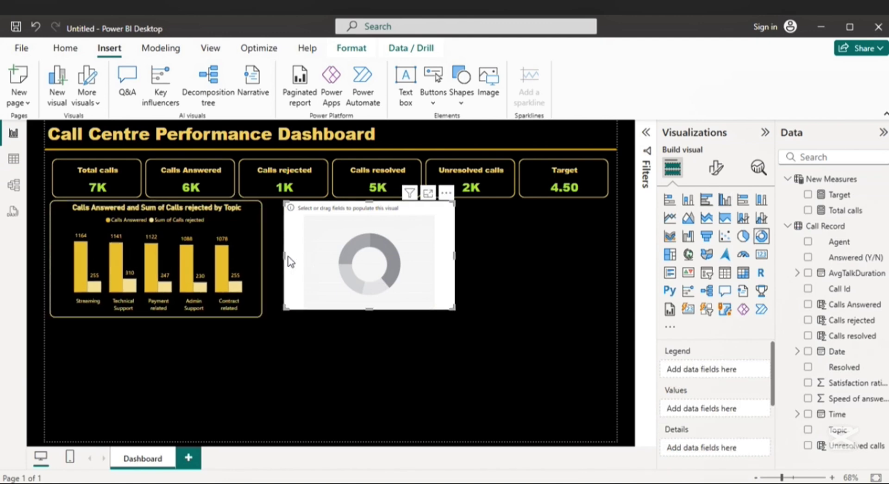
{"action": "left_click_drag", "start_coordinate": [284, 255], "coordinate": [274, 256]}
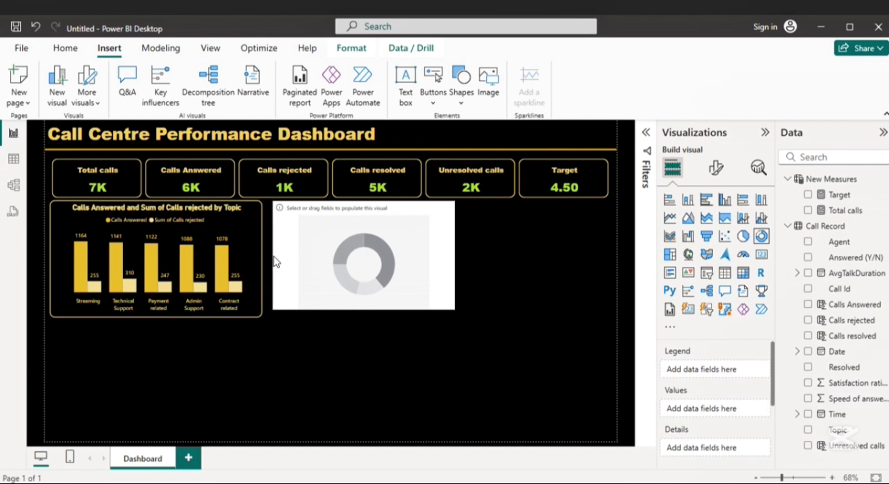
{"action": "left_click_drag", "start_coordinate": [364, 310], "coordinate": [364, 318]}
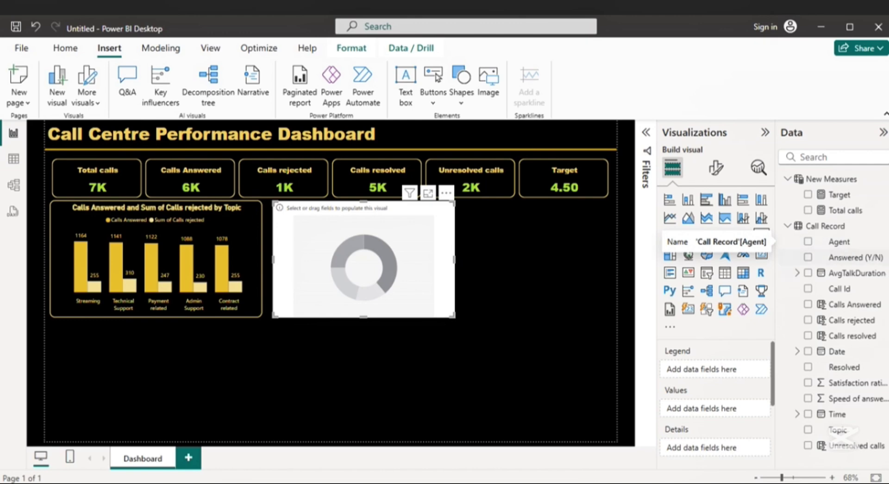
Step: Populate the donut chart with Satisfaction rating by Agent, aggregating the rating as Average
{"action": "left_click", "coordinate": [809, 383]}
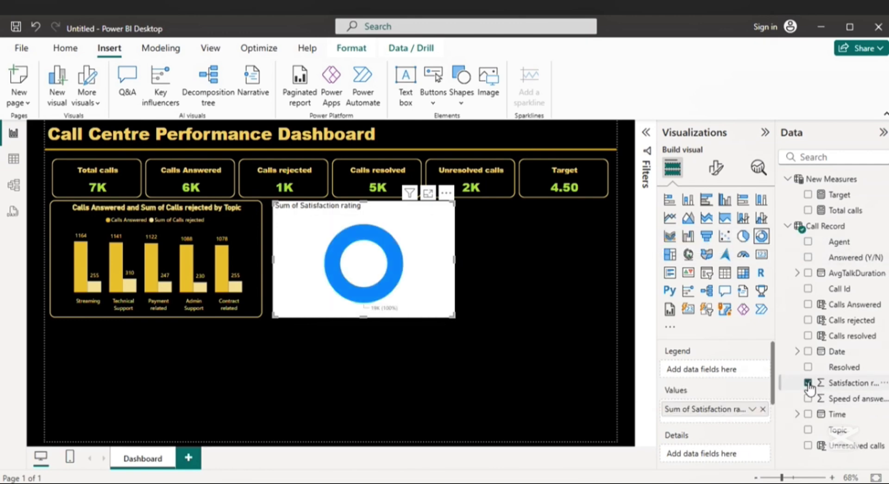
{"action": "left_click", "coordinate": [808, 241]}
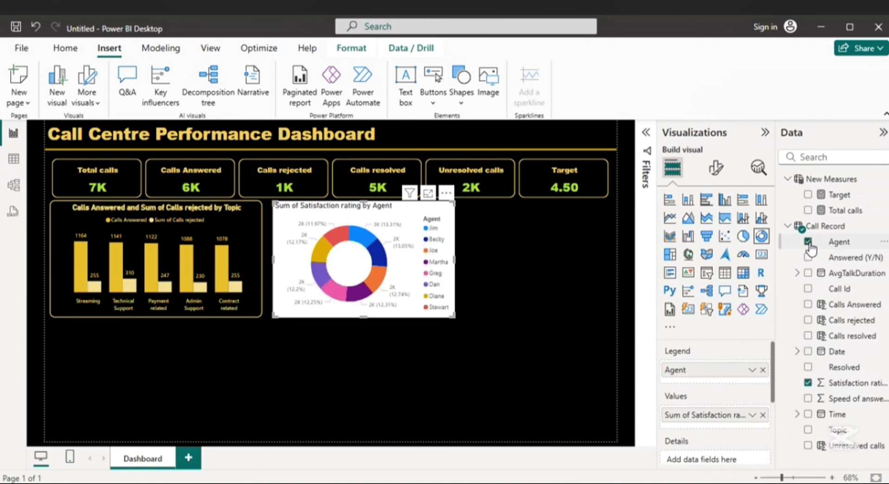
{"action": "right_click", "coordinate": [706, 417]}
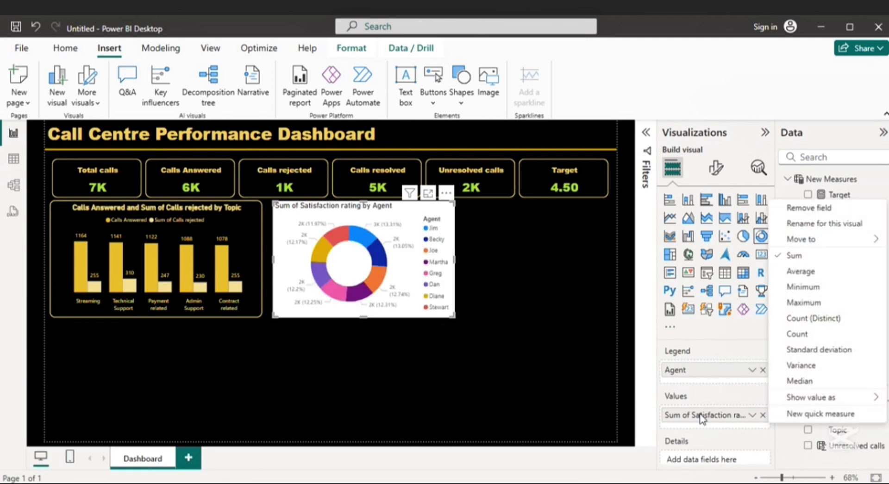
{"action": "left_click", "coordinate": [812, 273]}
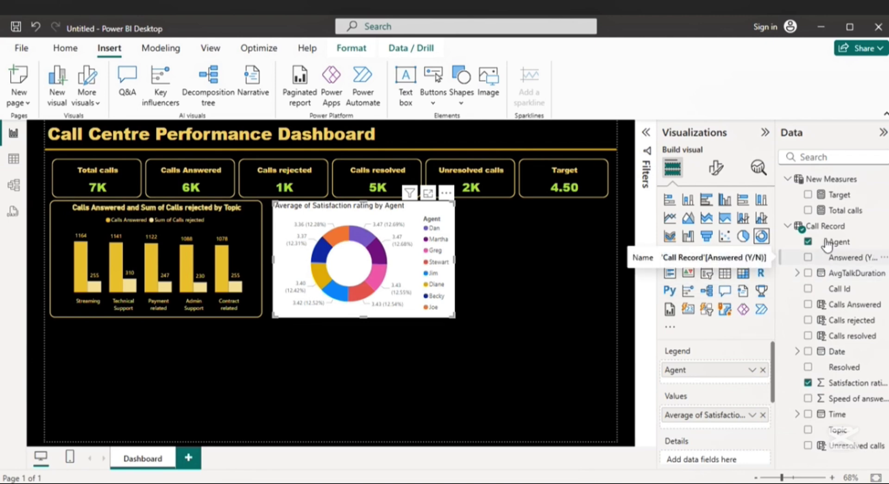
Step: Copy the column chart's formatting onto the donut chart with Format painter
{"action": "left_click", "coordinate": [717, 170]}
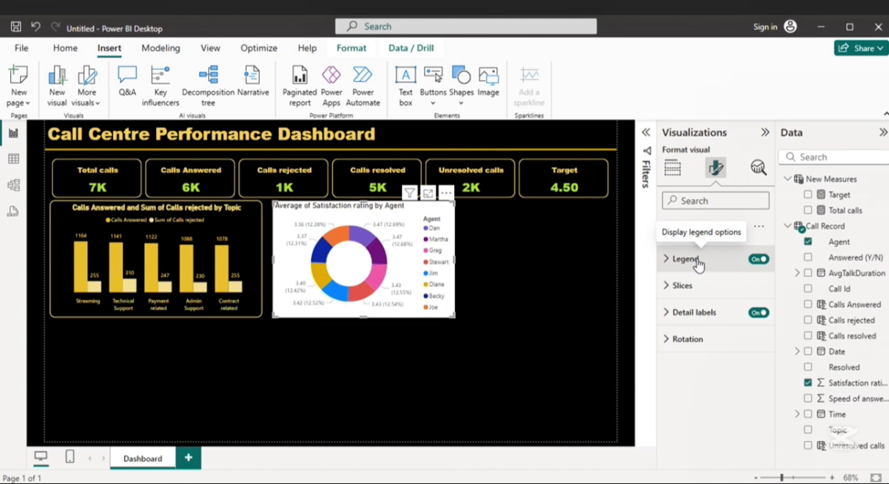
{"action": "left_click", "coordinate": [240, 239]}
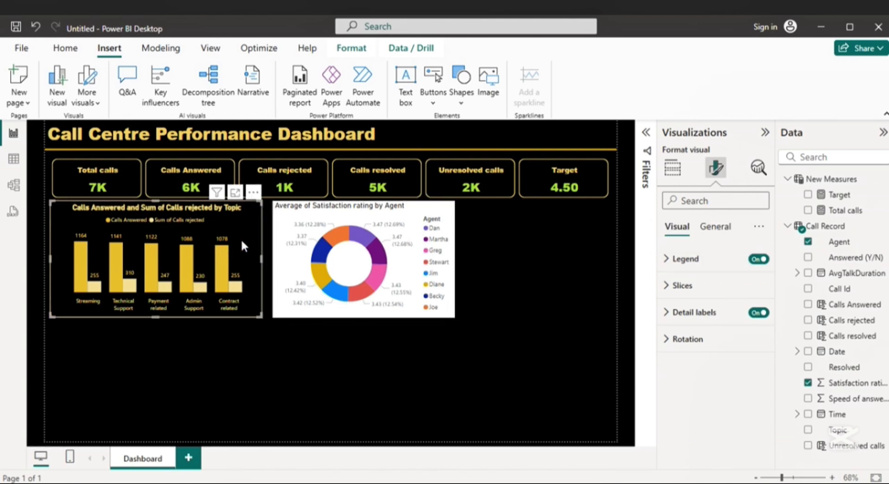
{"action": "left_click", "coordinate": [76, 52]}
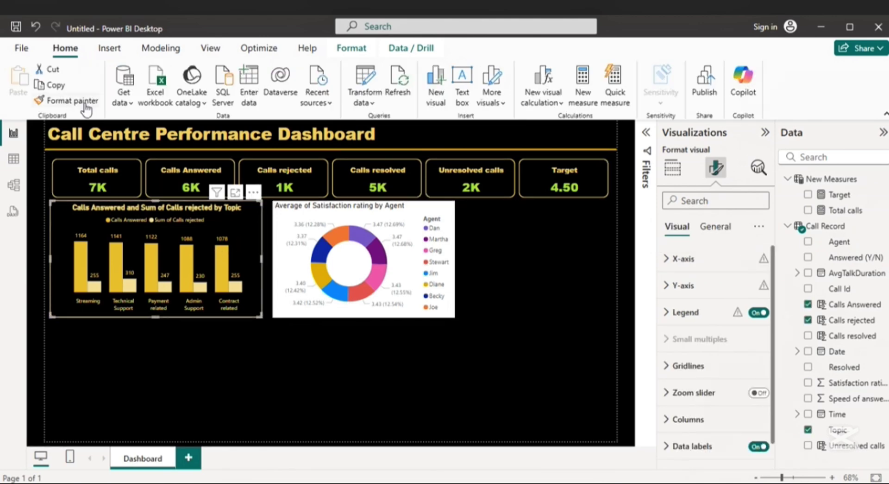
{"action": "left_click", "coordinate": [66, 100]}
{"action": "left_click", "coordinate": [355, 262]}
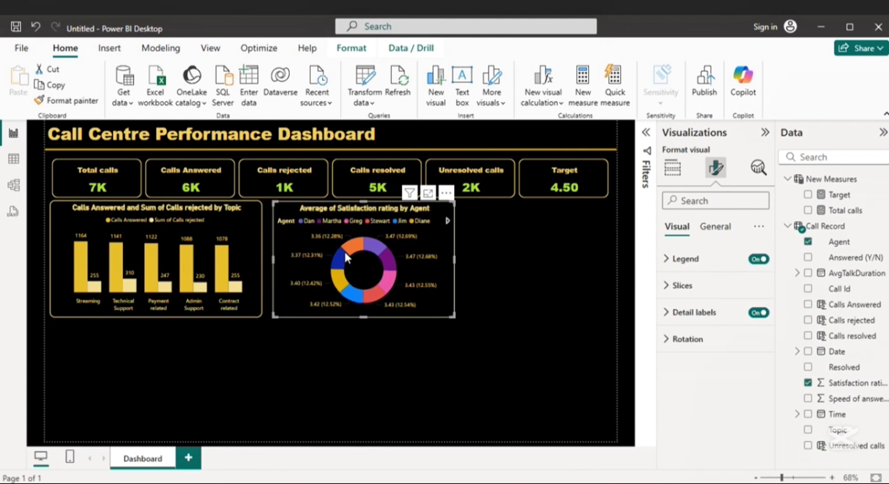
Step: Set the donut chart's legend position to Center right
{"action": "left_click", "coordinate": [440, 220]}
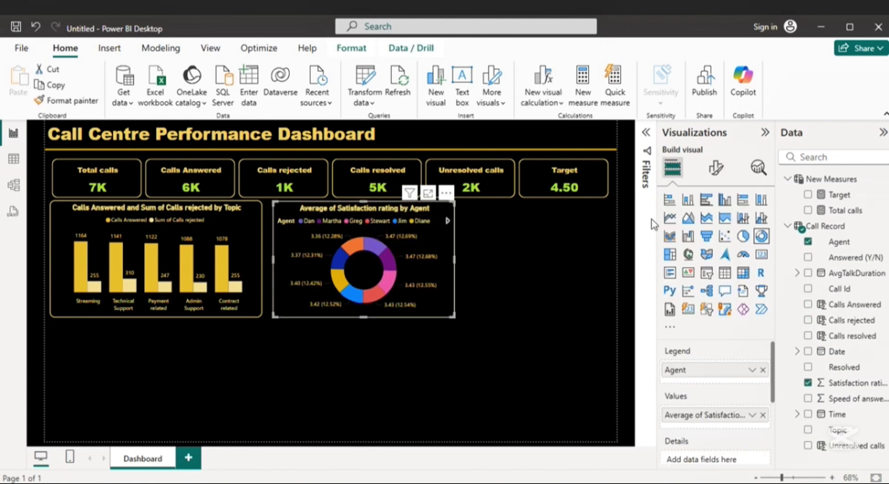
{"action": "left_click", "coordinate": [716, 170]}
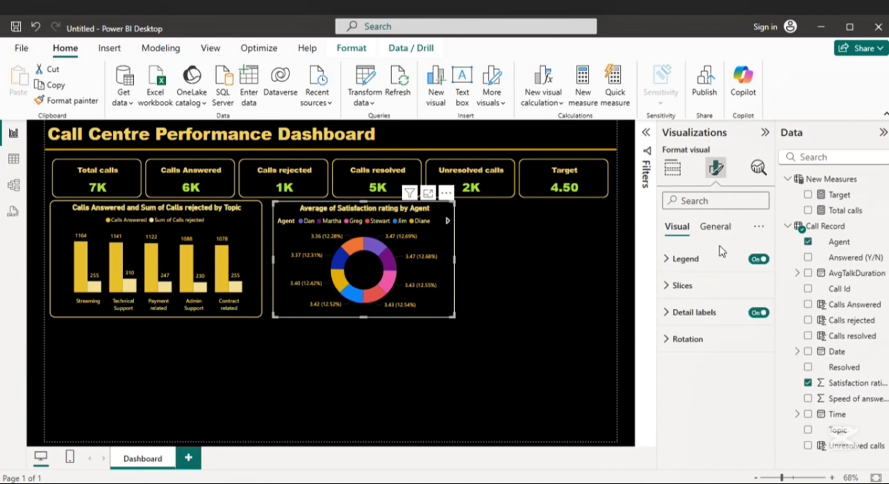
{"action": "left_click", "coordinate": [668, 260]}
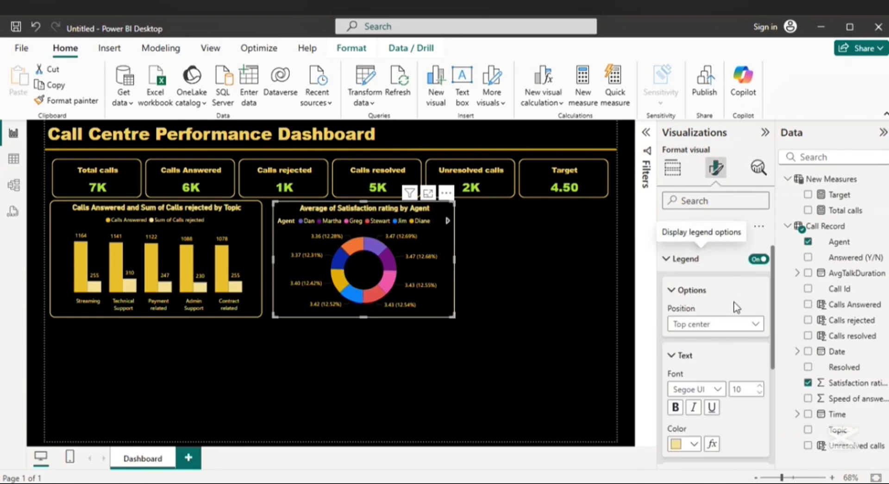
{"action": "left_click", "coordinate": [757, 325]}
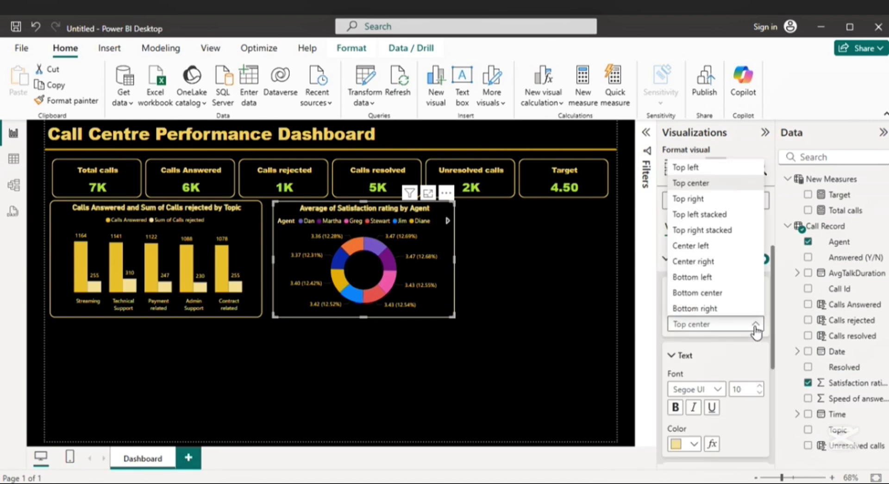
{"action": "left_click", "coordinate": [703, 262]}
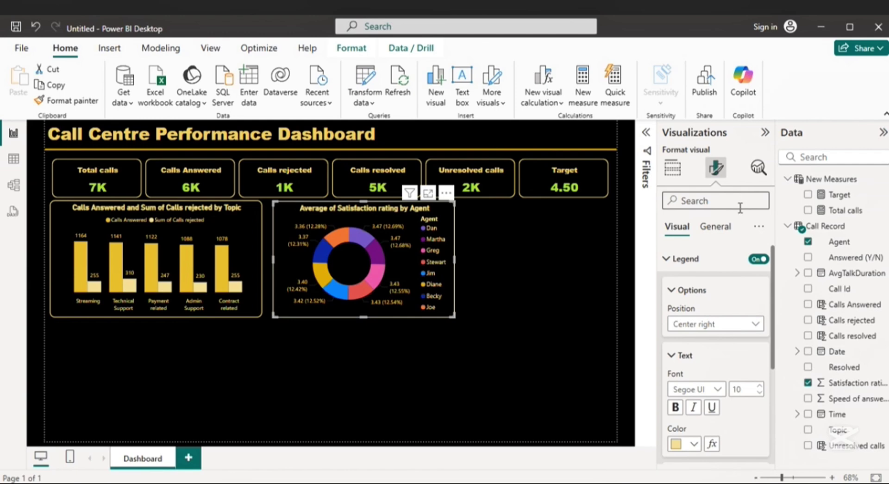
Step: Set the slice color of the first listed agent in the donut chart to the darkest gold theme shade
{"action": "left_click", "coordinate": [718, 229]}
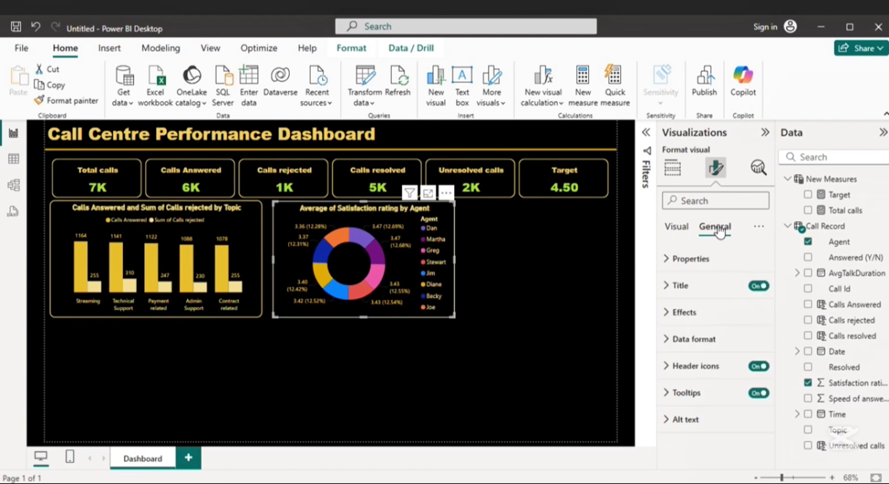
{"action": "left_click", "coordinate": [679, 230]}
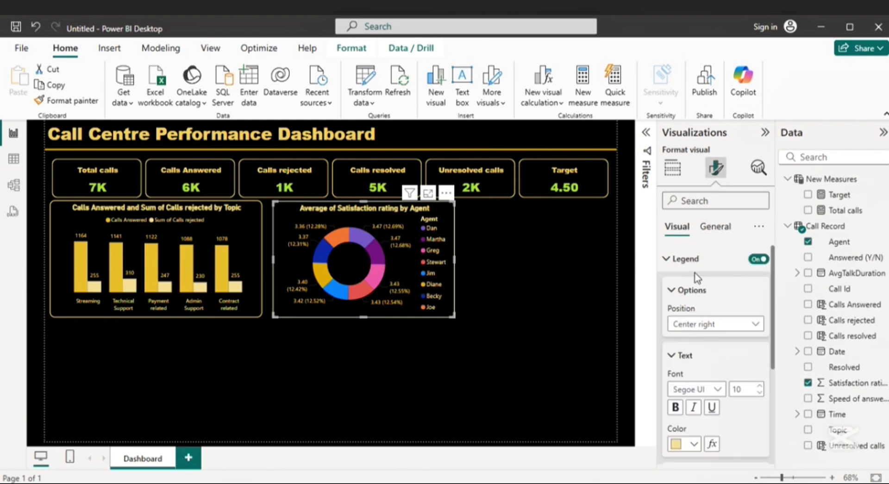
{"action": "scroll", "coordinate": [695, 273], "scroll_direction": "down", "scroll_amount": 5}
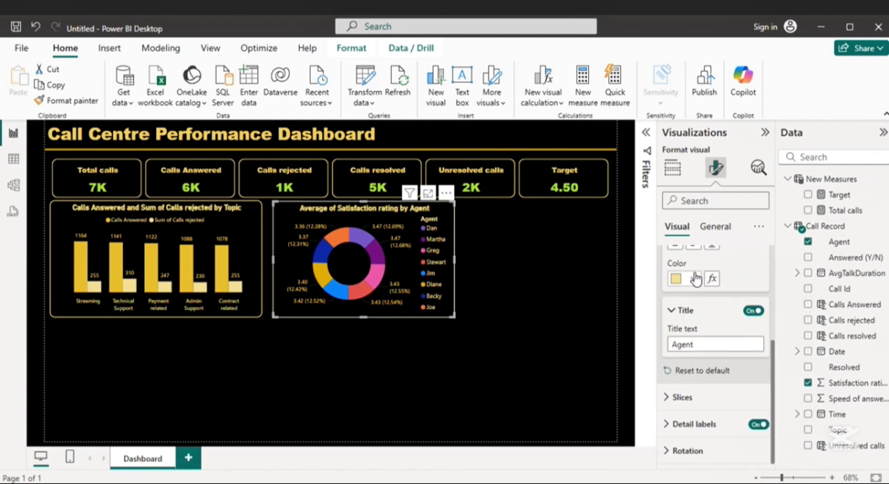
{"action": "left_click", "coordinate": [679, 397]}
{"action": "scroll", "coordinate": [722, 366], "scroll_direction": "down", "scroll_amount": 5}
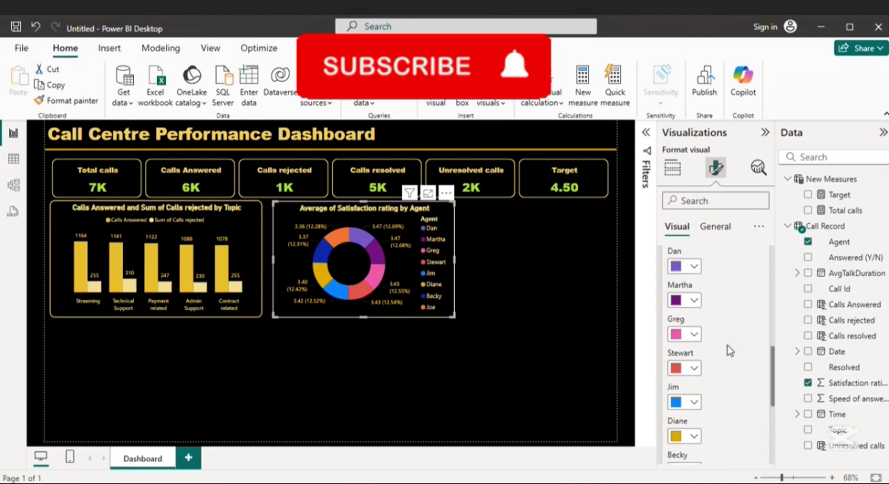
{"action": "left_click", "coordinate": [691, 266]}
{"action": "left_click", "coordinate": [832, 163]}
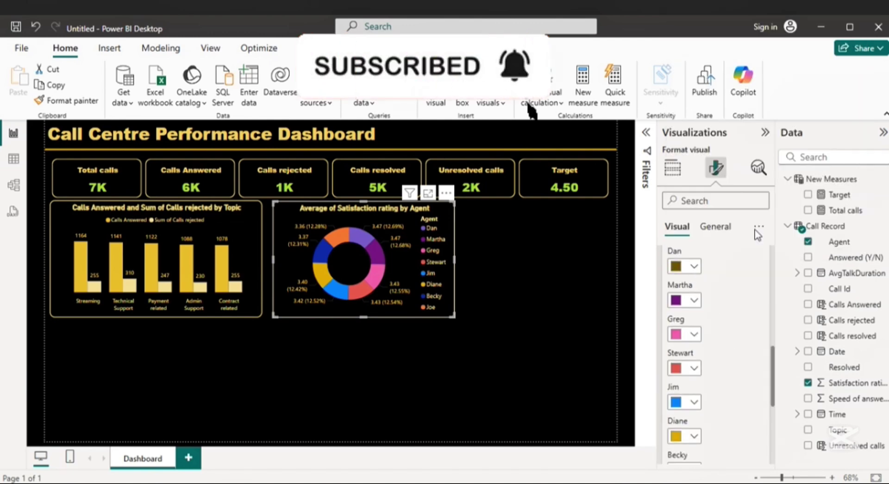
Step: Color the second listed agent's slice #a38600 (Theme color 7, 25% darker) and the third agent's slice a medium gold theme shade
{"action": "left_click", "coordinate": [694, 300]}
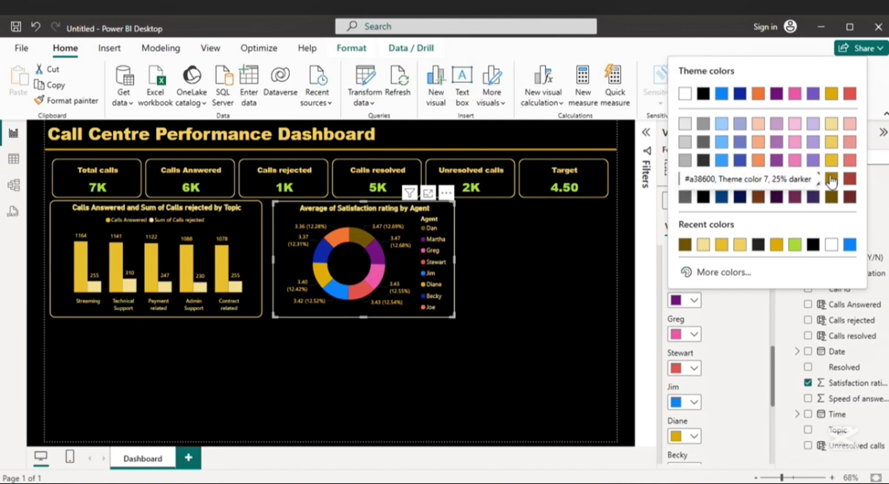
{"action": "left_click", "coordinate": [832, 178]}
{"action": "left_click", "coordinate": [691, 333]}
{"action": "left_click", "coordinate": [831, 195]}
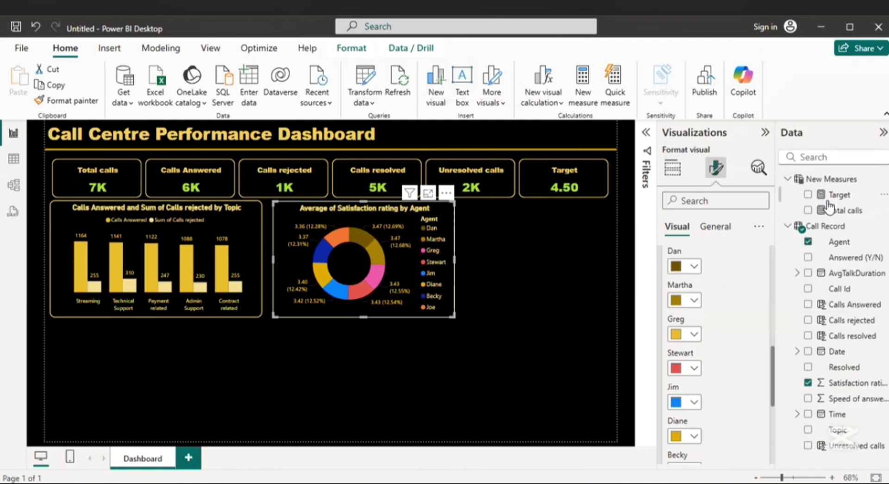
Step: Color the fourth listed agent's donut slice a light gold theme shade and the fifth agent's slice the lightest gold theme shade
{"action": "left_click", "coordinate": [694, 369]}
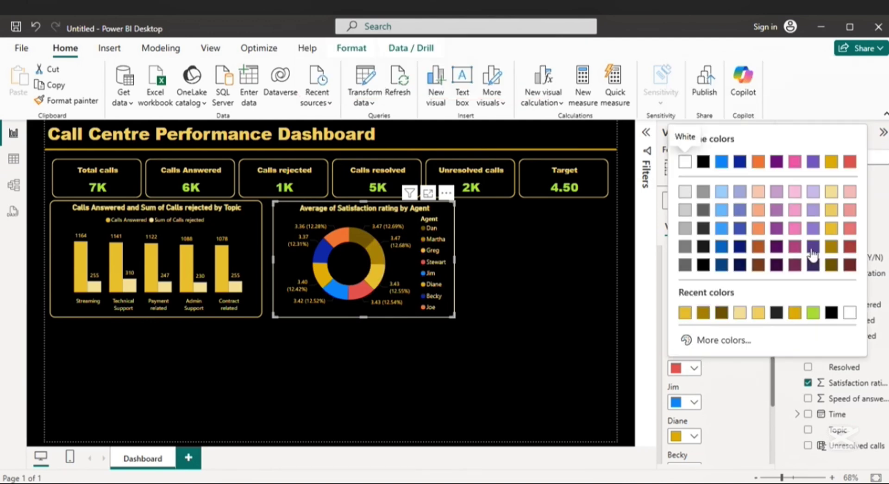
{"action": "left_click", "coordinate": [828, 220]}
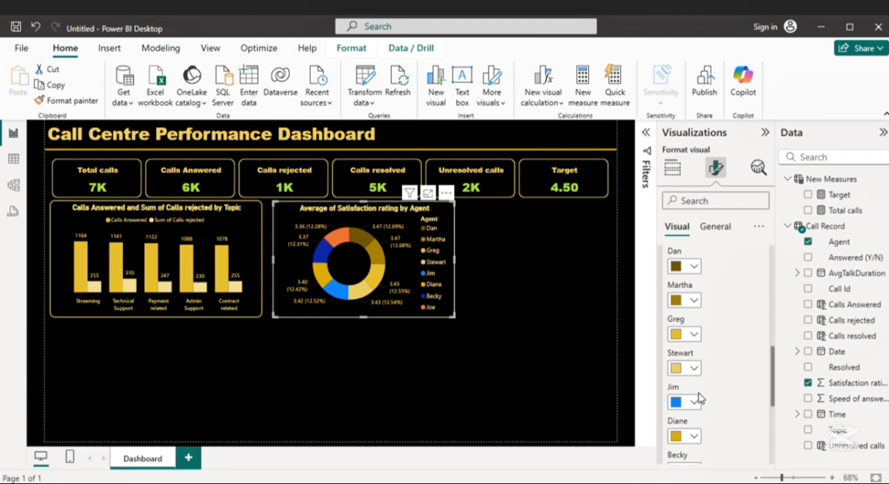
{"action": "left_click", "coordinate": [695, 402]}
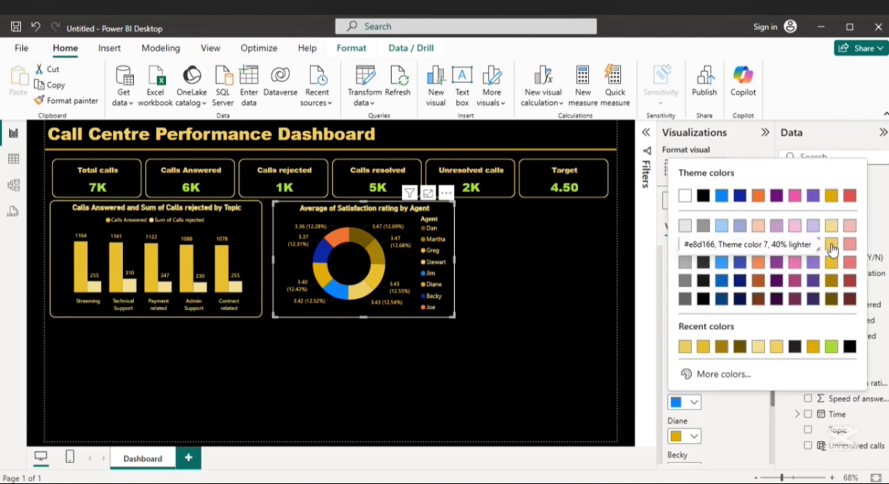
{"action": "left_click", "coordinate": [832, 248]}
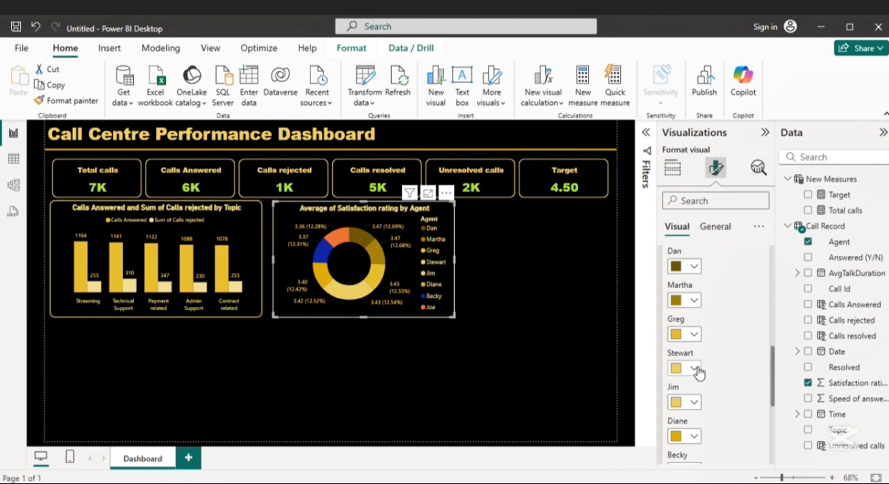
{"action": "left_click", "coordinate": [695, 402]}
{"action": "left_click", "coordinate": [829, 228]}
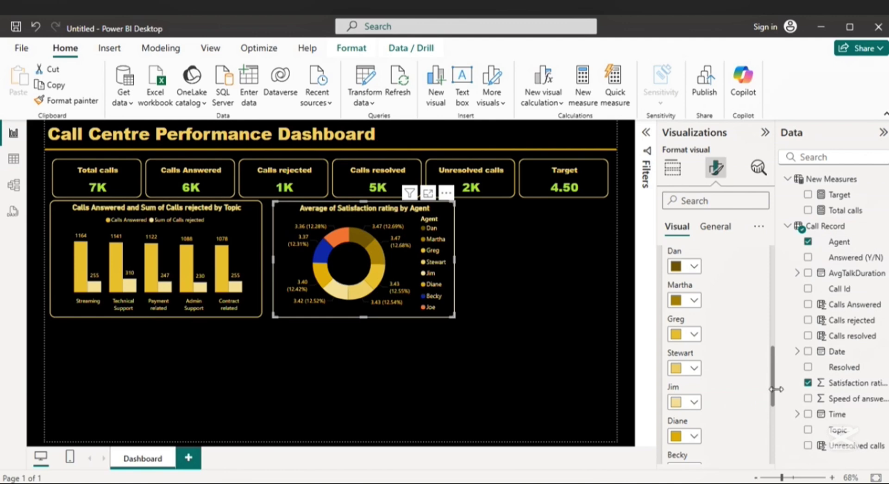
Step: Color the sixth listed agent's slice the recently used lime green and the seventh agent's slice #f5c4af (Theme color 3, 60% lighter)
{"action": "left_click", "coordinate": [695, 436]}
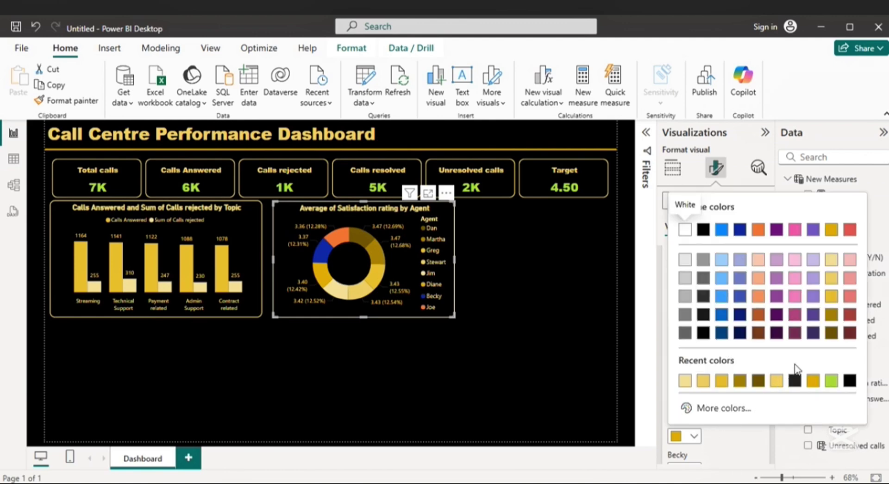
{"action": "left_click", "coordinate": [831, 381]}
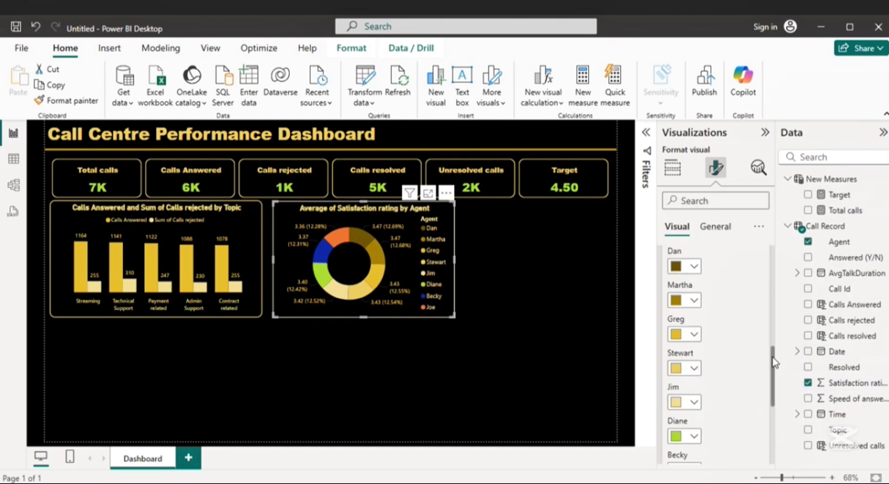
{"action": "left_click_drag", "start_coordinate": [773, 360], "coordinate": [777, 395]}
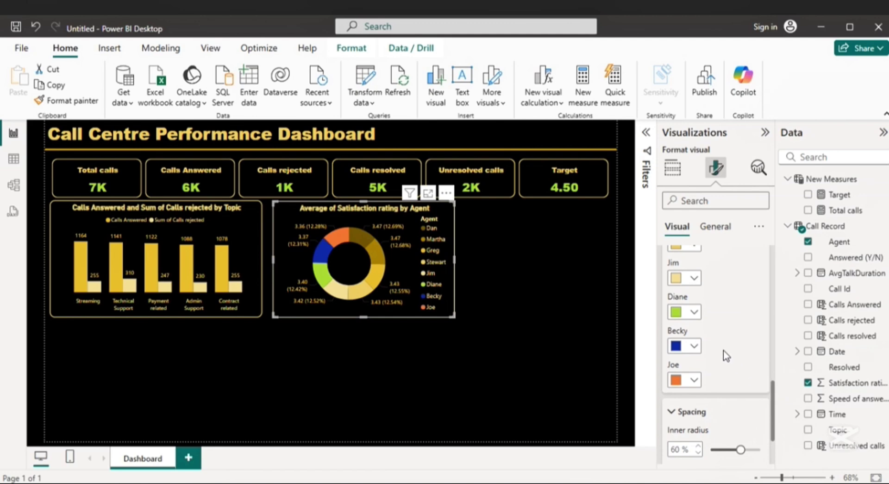
{"action": "left_click", "coordinate": [693, 348]}
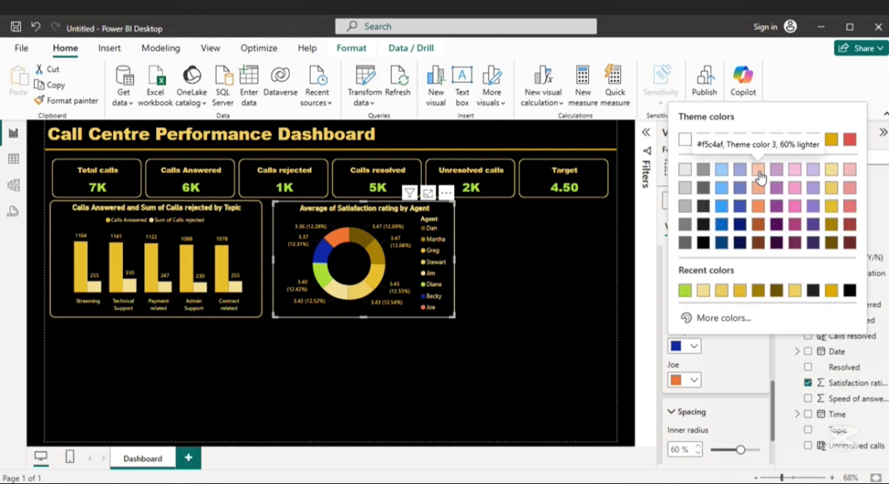
{"action": "left_click", "coordinate": [760, 177]}
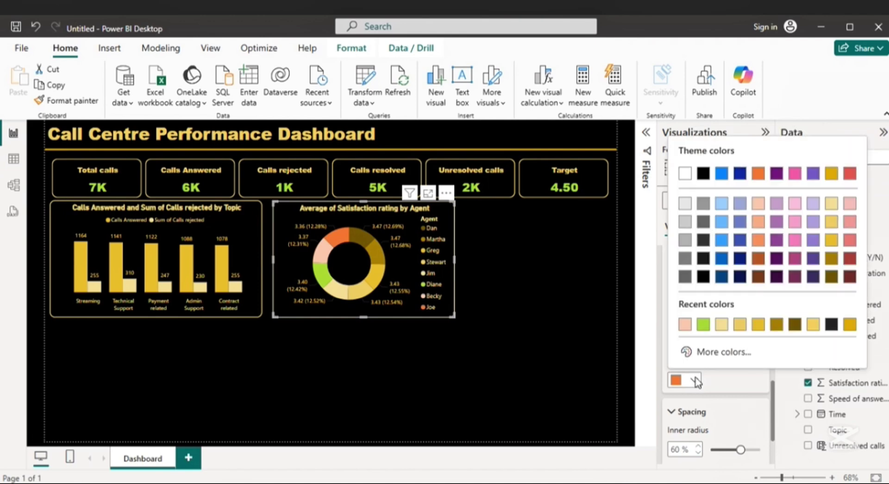
Step: Give the last listed agent's donut slice the custom muted olive color #B0B170
{"action": "left_click", "coordinate": [709, 352]}
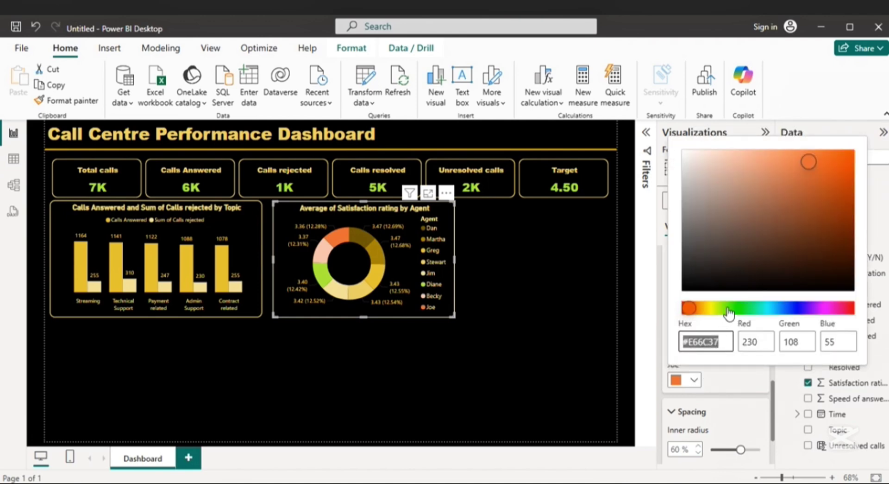
{"action": "left_click", "coordinate": [709, 308]}
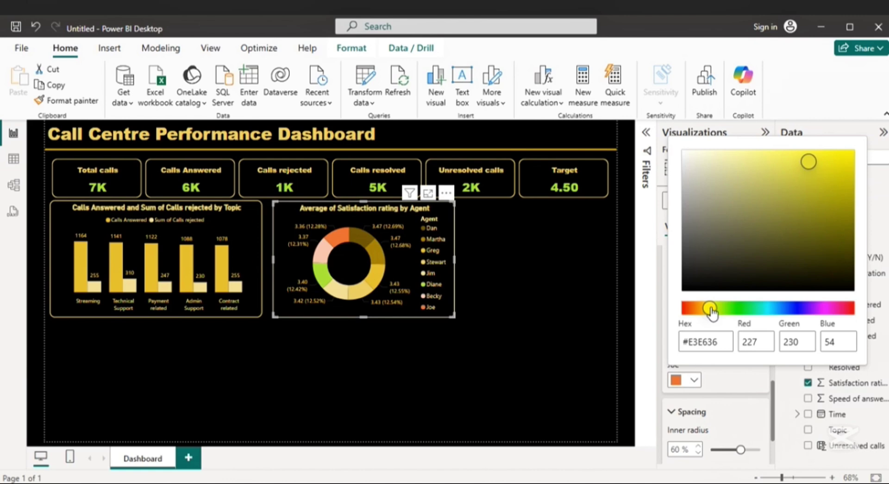
{"action": "left_click", "coordinate": [741, 192]}
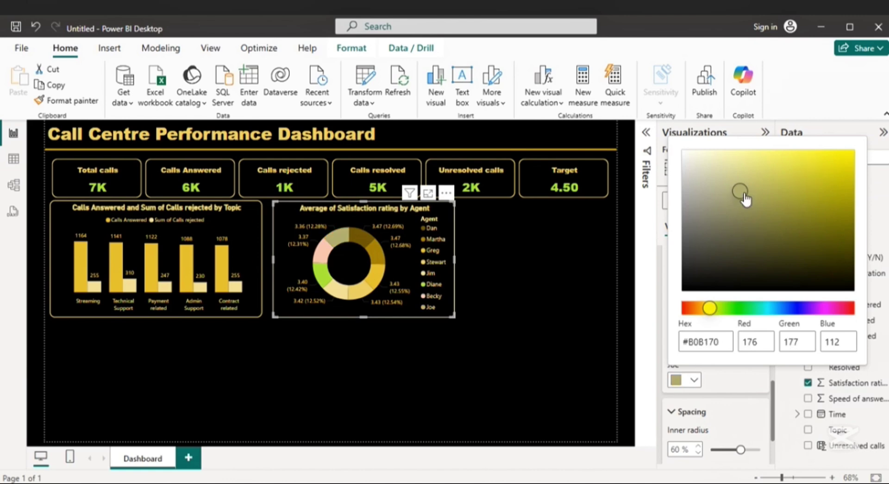
{"action": "left_click", "coordinate": [574, 303]}
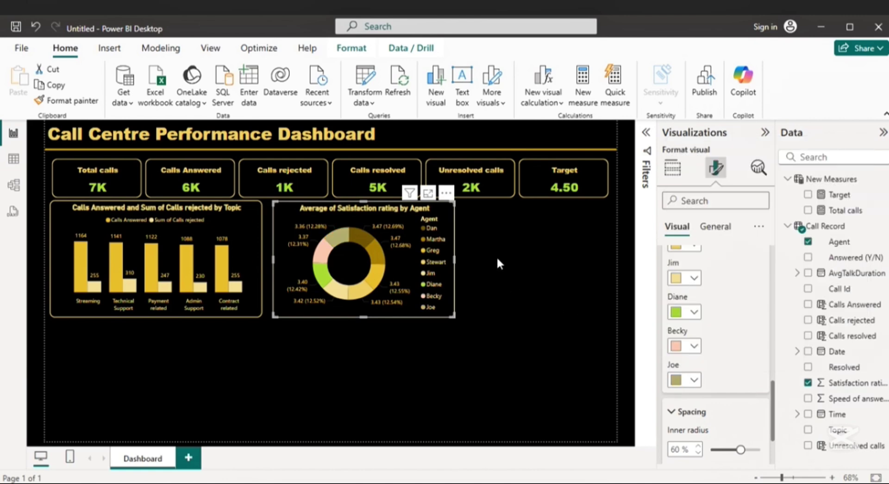
{"action": "left_click", "coordinate": [480, 226]}
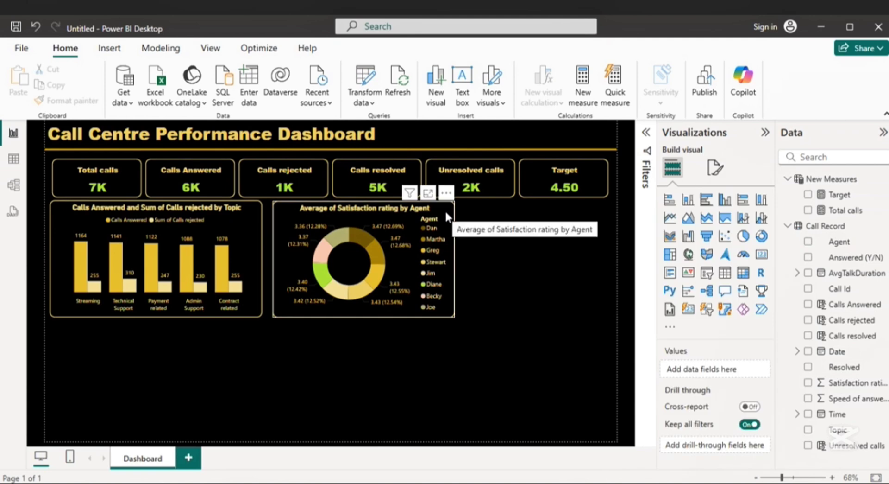
{"action": "left_click", "coordinate": [445, 210]}
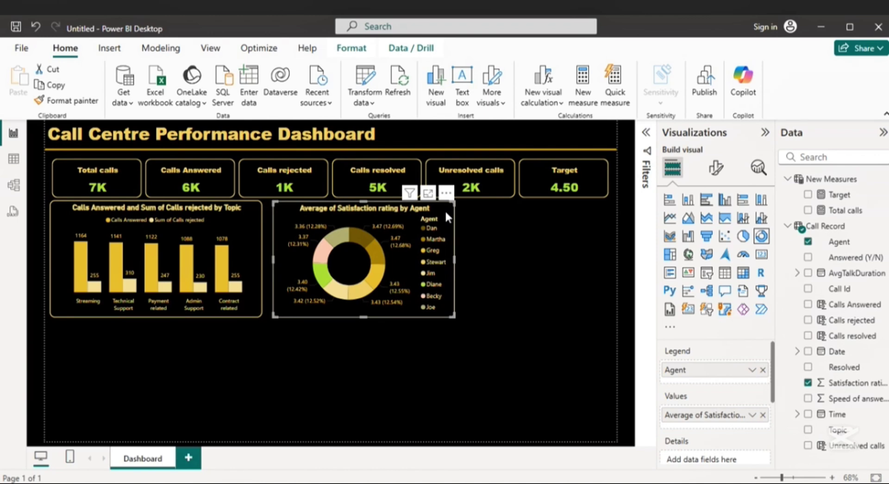
{"action": "left_click", "coordinate": [494, 214]}
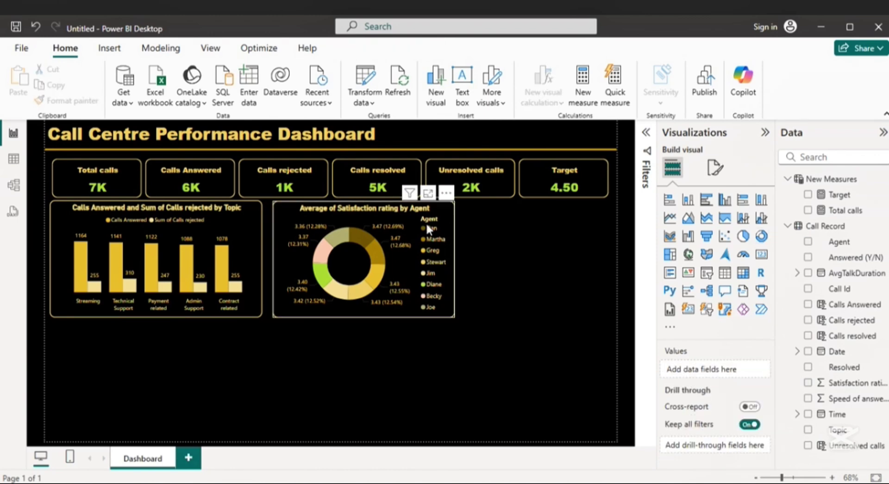
{"action": "left_click", "coordinate": [286, 212]}
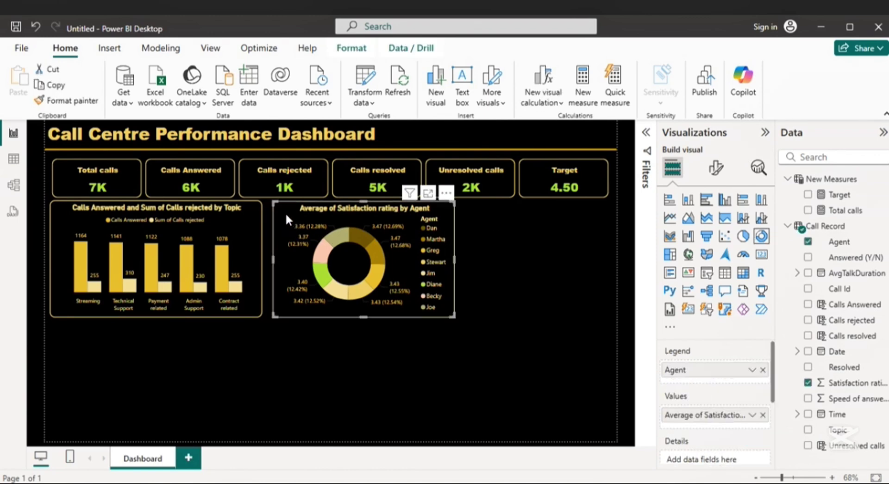
Step: Add a gauge chart to the right of the donut chart and narrow it so the two visuals do not overlap
{"action": "left_click", "coordinate": [510, 218]}
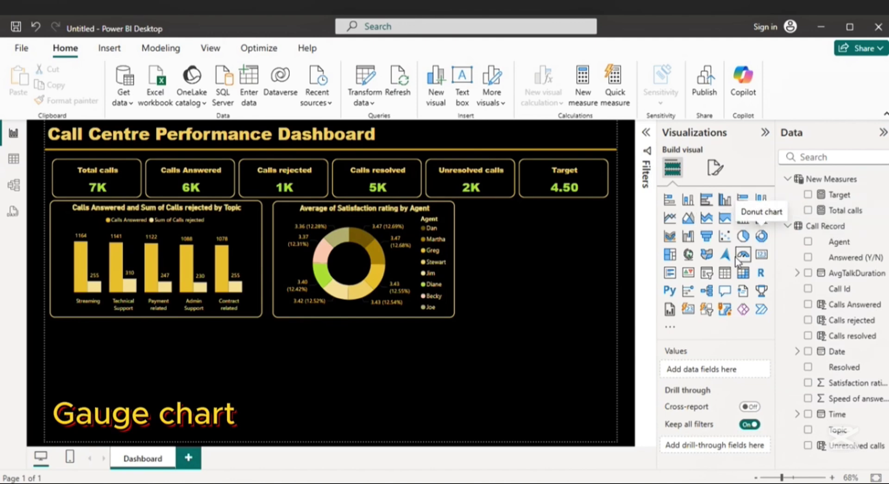
{"action": "left_click_drag", "start_coordinate": [639, 269], "coordinate": [499, 276]}
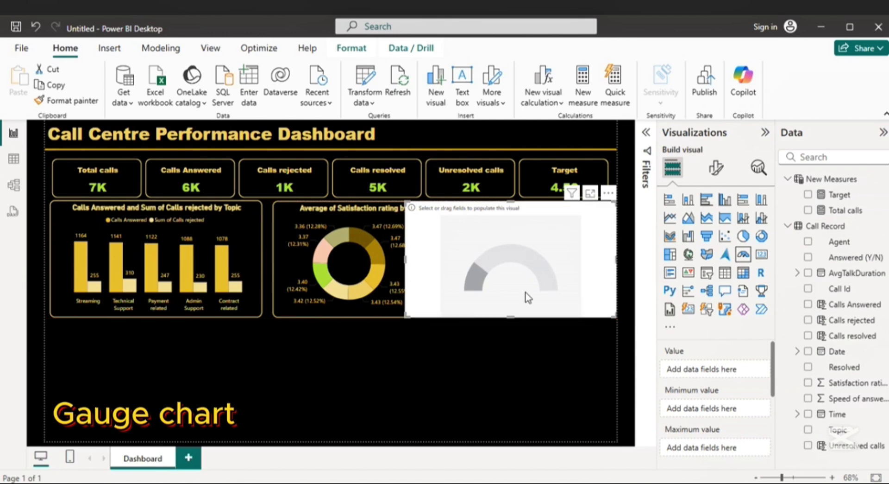
{"action": "left_click_drag", "start_coordinate": [404, 256], "coordinate": [464, 263]}
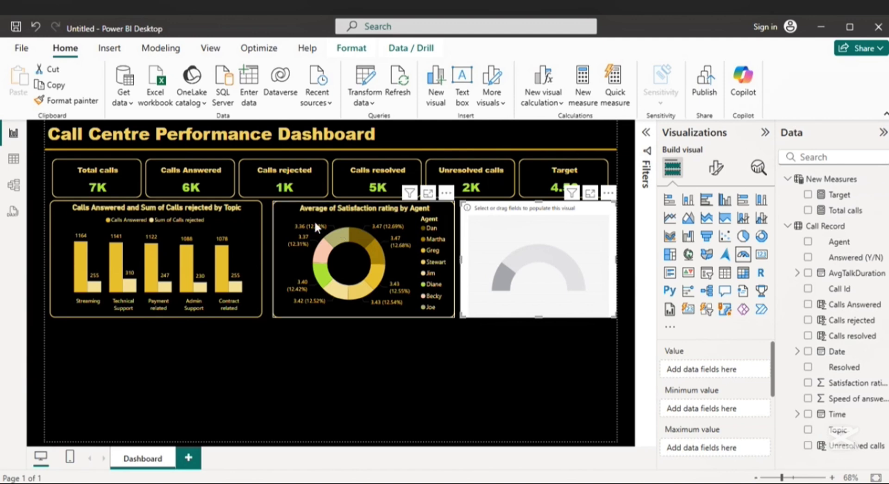
Step: Shift the donut chart slightly toward the column chart and fit the gauge's width between the donut chart and the Target card's outer edge
{"action": "left_click", "coordinate": [293, 214]}
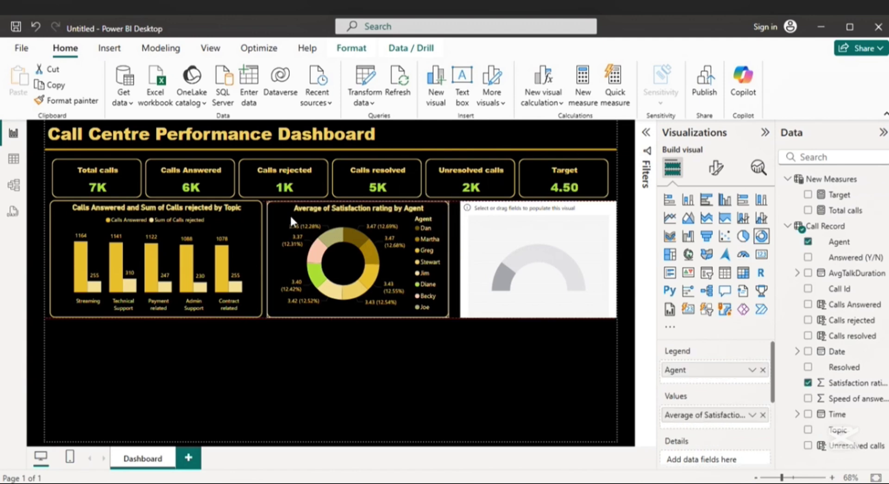
{"action": "left_click_drag", "start_coordinate": [290, 214], "coordinate": [285, 214]}
{"action": "left_click", "coordinate": [473, 257]}
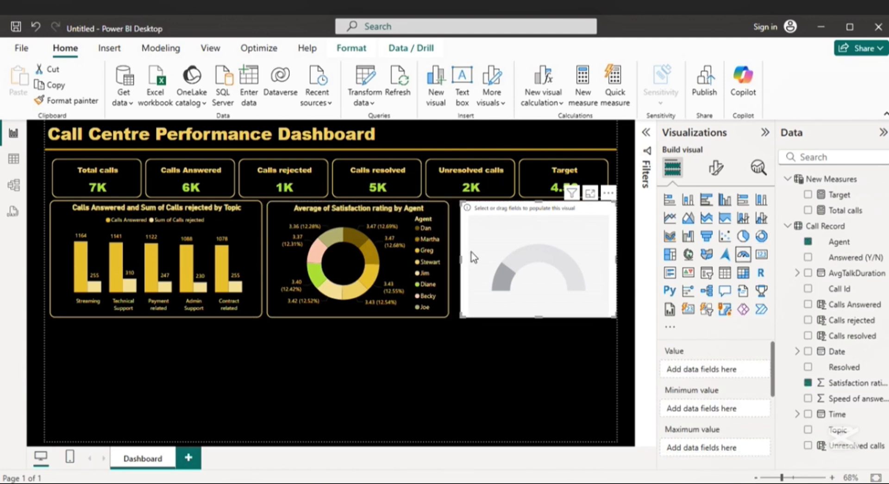
{"action": "left_click_drag", "start_coordinate": [461, 257], "coordinate": [455, 258]}
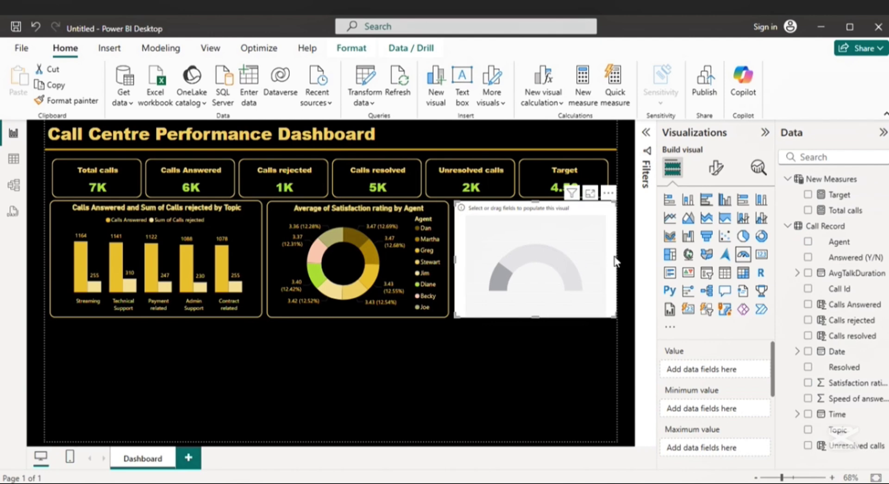
{"action": "left_click_drag", "start_coordinate": [616, 262], "coordinate": [609, 260]}
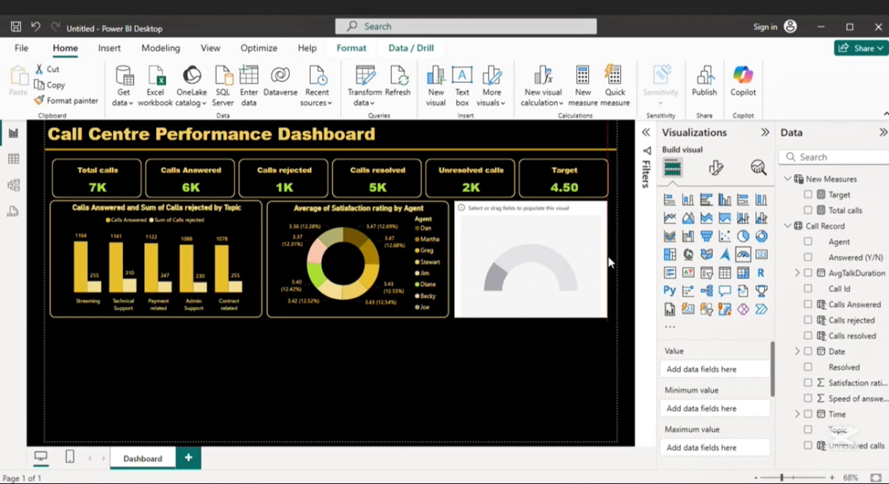
{"action": "left_click_drag", "start_coordinate": [608, 262], "coordinate": [610, 262]}
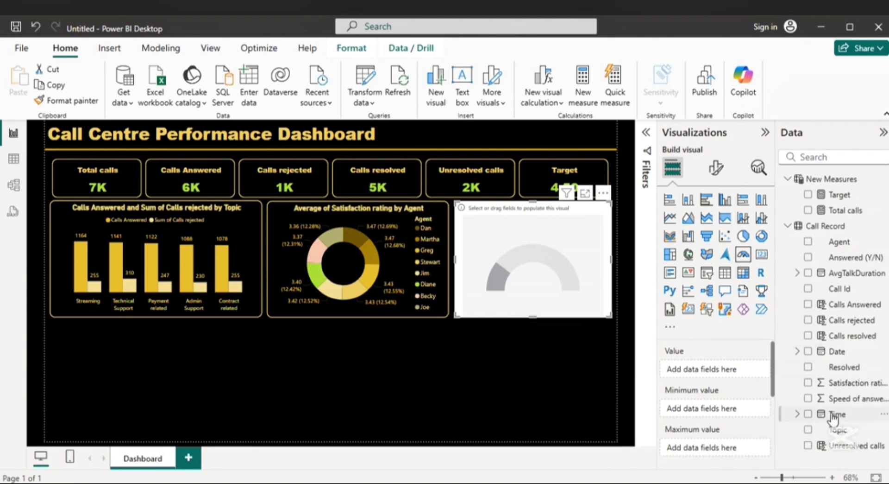
Step: Use Speed of answer in seconds as the gauge's value, summarized as Average
{"action": "left_click", "coordinate": [808, 398]}
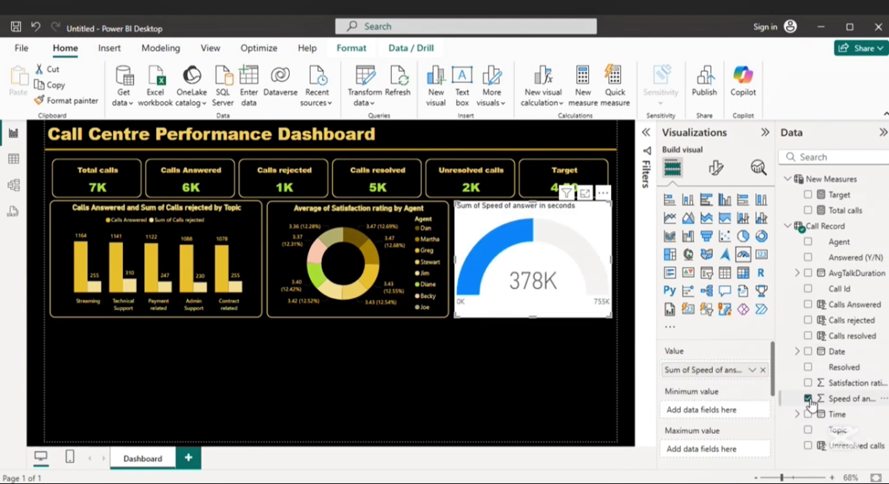
{"action": "right_click", "coordinate": [698, 373]}
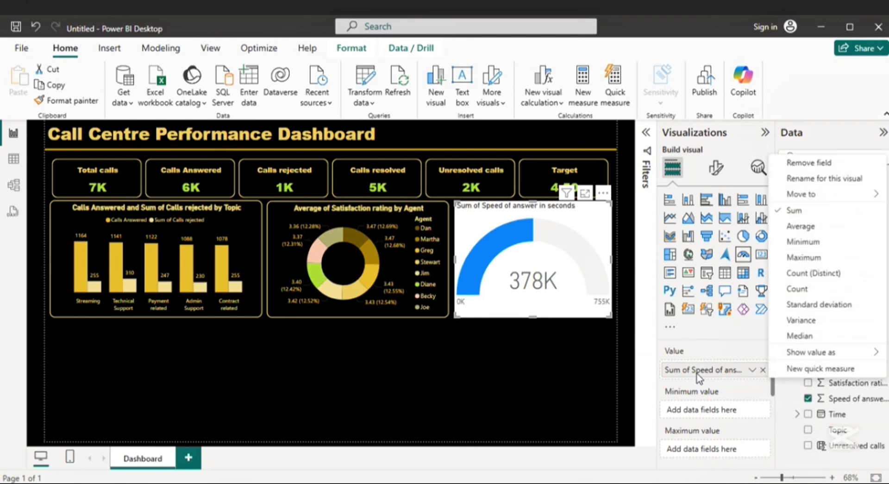
{"action": "left_click", "coordinate": [802, 227]}
Step: Copy the donut chart's formatting onto the gauge chart with Format painter
{"action": "left_click", "coordinate": [324, 216]}
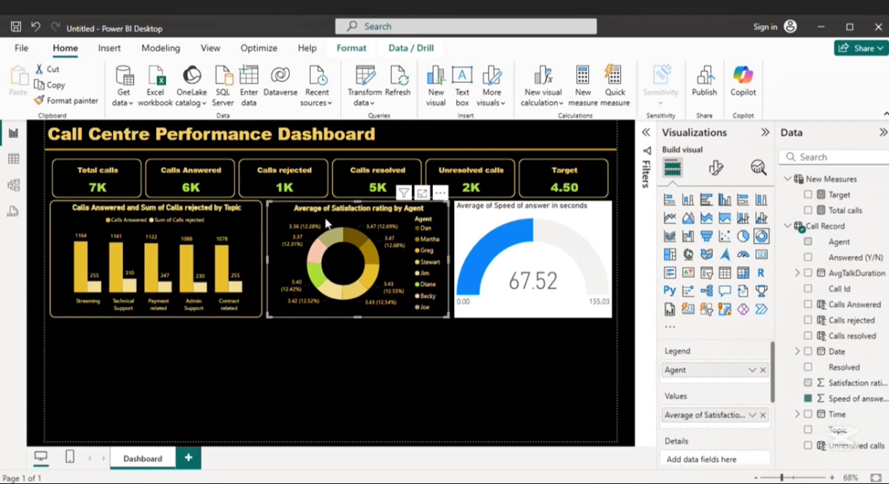
{"action": "left_click", "coordinate": [64, 101]}
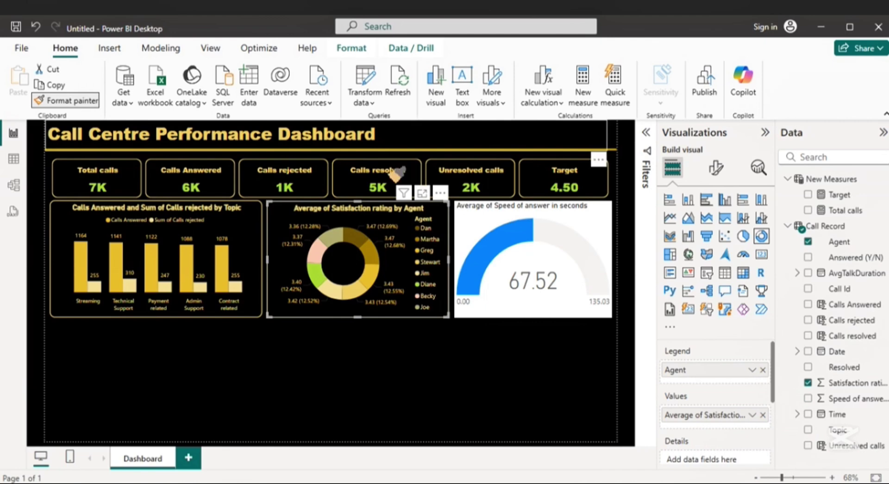
{"action": "left_click", "coordinate": [507, 255]}
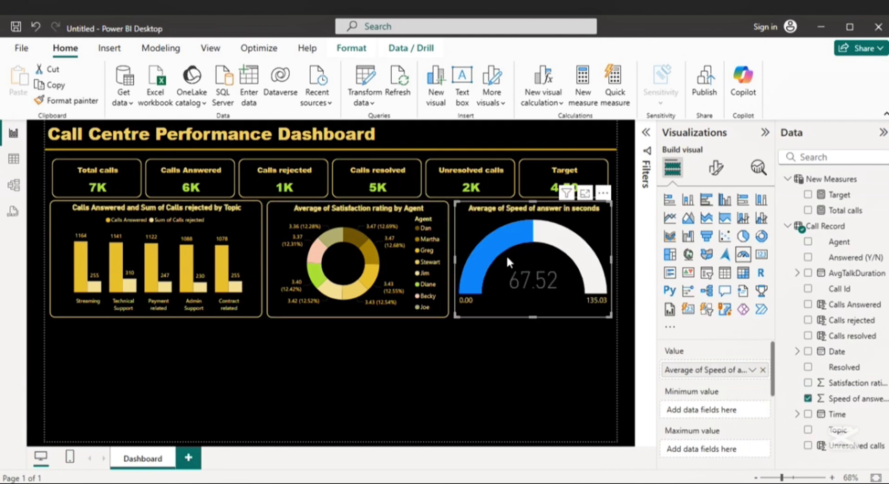
Step: Set the gauge chart's fill color to the recently used lime green
{"action": "left_click", "coordinate": [717, 168]}
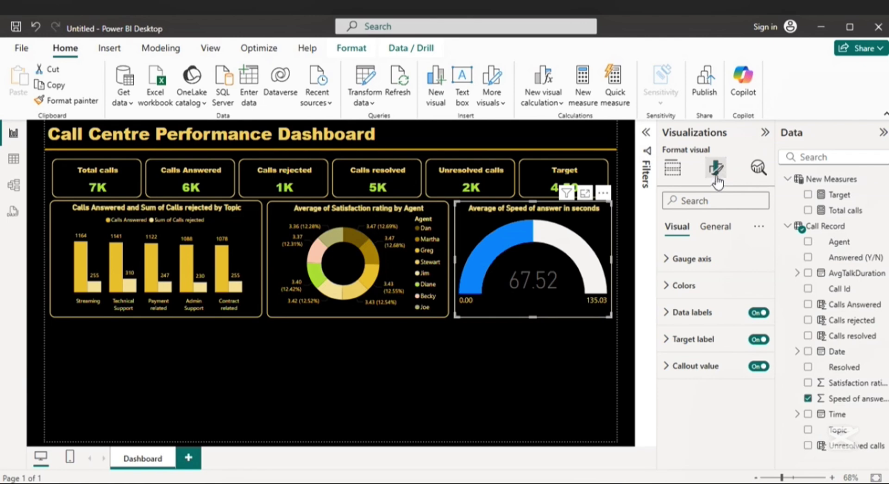
{"action": "left_click", "coordinate": [690, 260]}
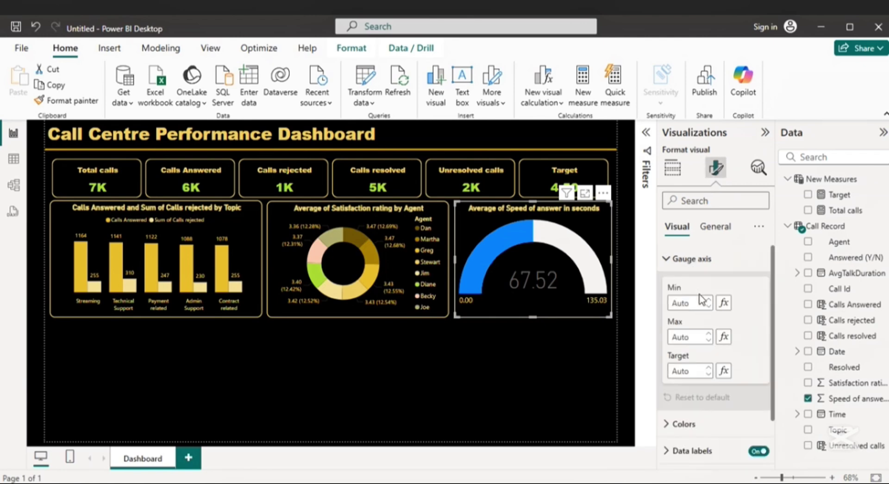
{"action": "scroll", "coordinate": [700, 301], "scroll_direction": "down", "scroll_amount": 2}
{"action": "left_click", "coordinate": [685, 370]}
{"action": "scroll", "coordinate": [716, 369], "scroll_direction": "down", "scroll_amount": 2}
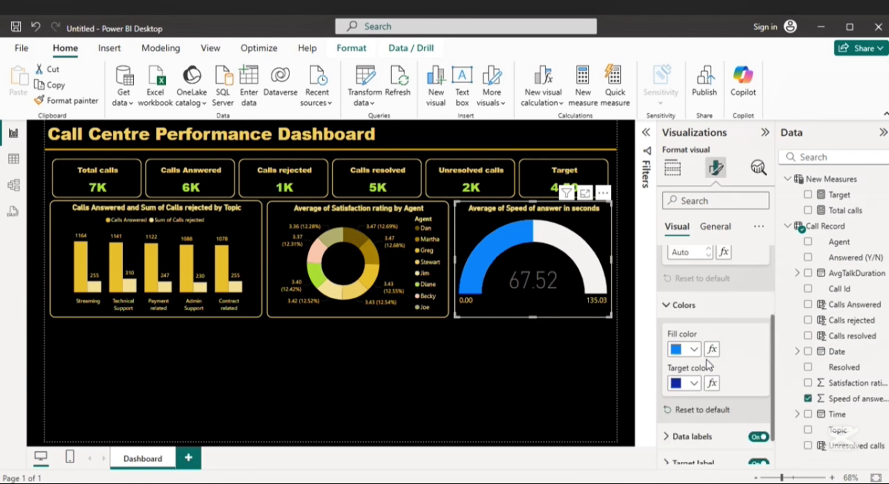
{"action": "left_click", "coordinate": [694, 349]}
{"action": "left_click", "coordinate": [721, 293]}
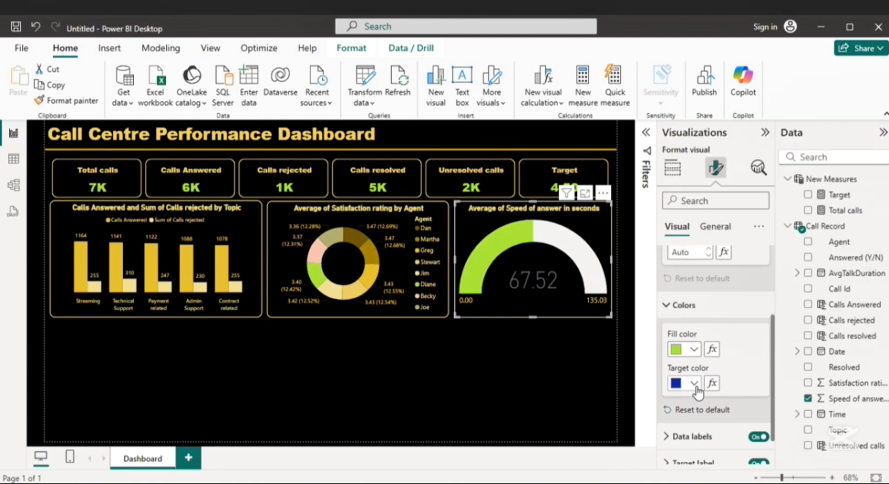
Step: Turn off the gauge chart's data labels
{"action": "scroll", "coordinate": [704, 391], "scroll_direction": "down", "scroll_amount": 1}
{"action": "left_click", "coordinate": [692, 392]}
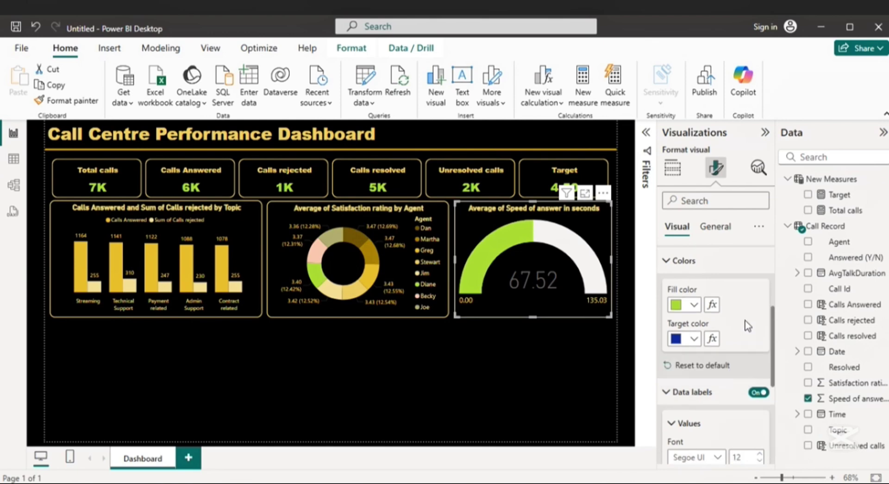
{"action": "scroll", "coordinate": [747, 326], "scroll_direction": "down", "scroll_amount": 3}
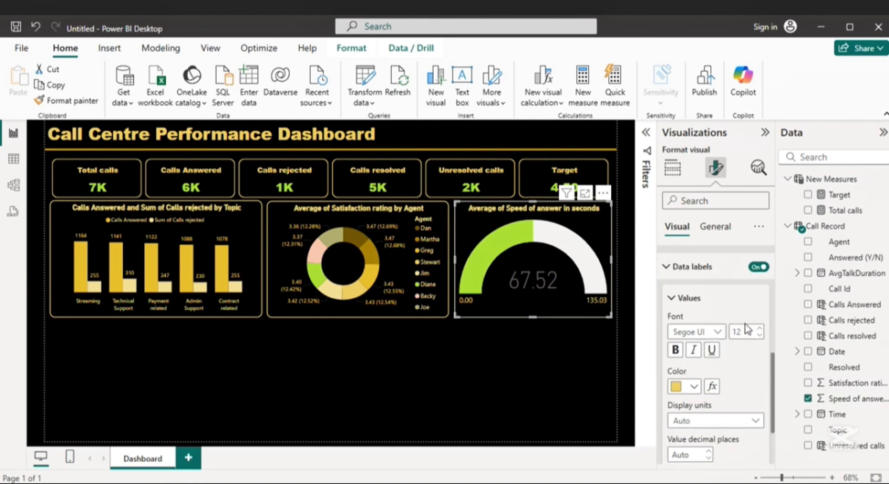
{"action": "left_click", "coordinate": [759, 266]}
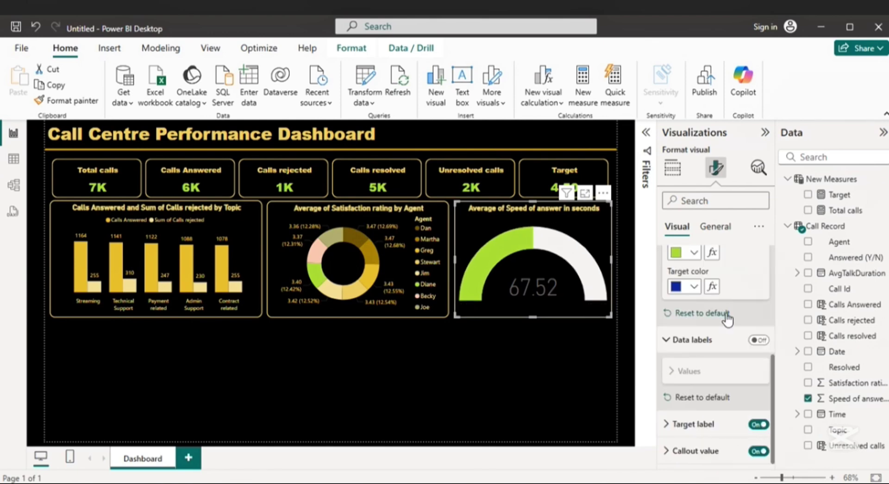
Step: Set the gauge's callout value color to the recently used pale gold and make it bold
{"action": "left_click", "coordinate": [695, 452]}
{"action": "scroll", "coordinate": [726, 363], "scroll_direction": "down", "scroll_amount": 3}
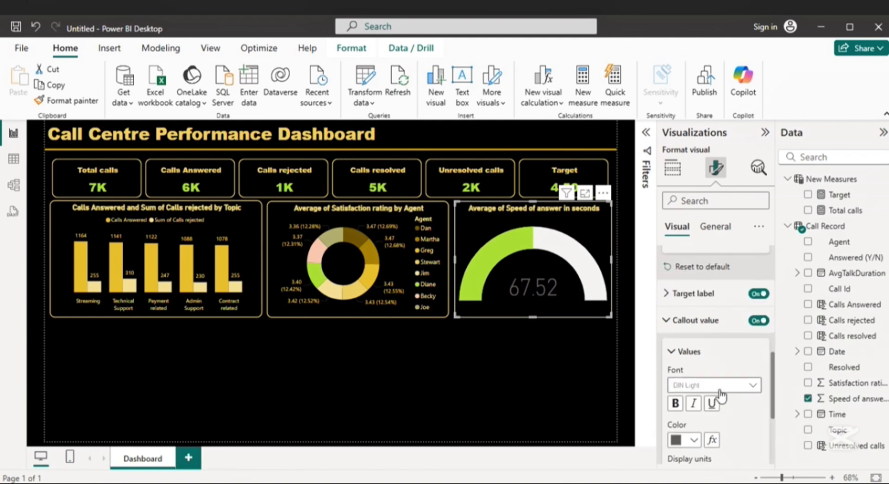
{"action": "scroll", "coordinate": [701, 391], "scroll_direction": "down", "scroll_amount": 2}
{"action": "left_click", "coordinate": [695, 375]}
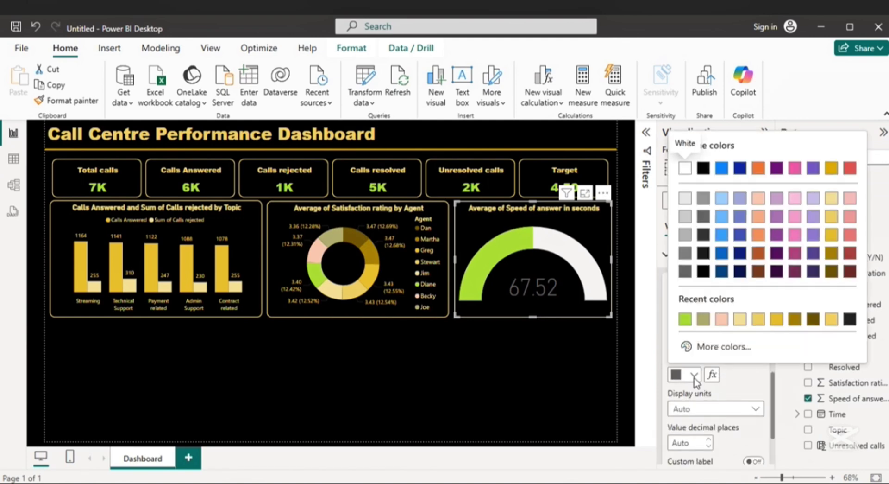
{"action": "left_click", "coordinate": [740, 320]}
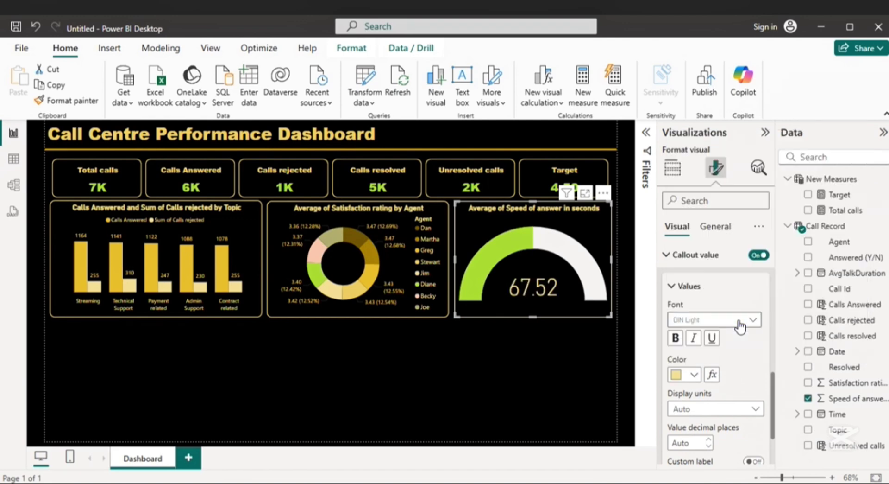
{"action": "left_click", "coordinate": [676, 338]}
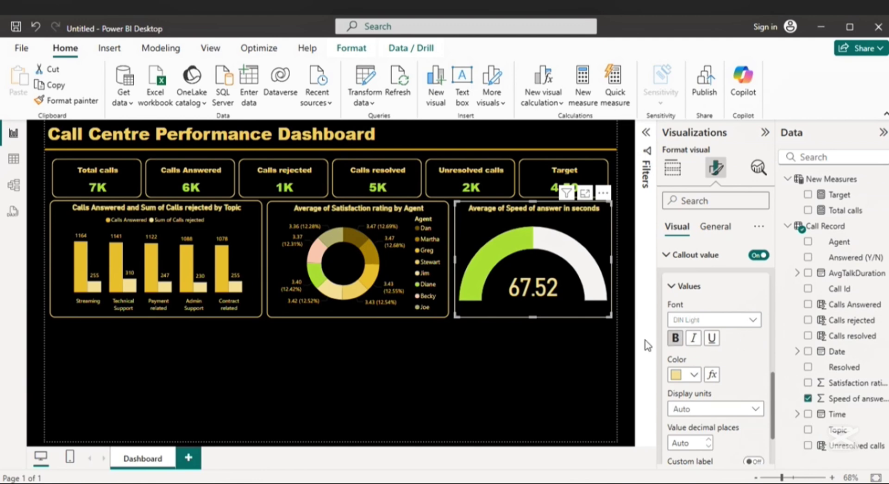
{"action": "left_click", "coordinate": [392, 395]}
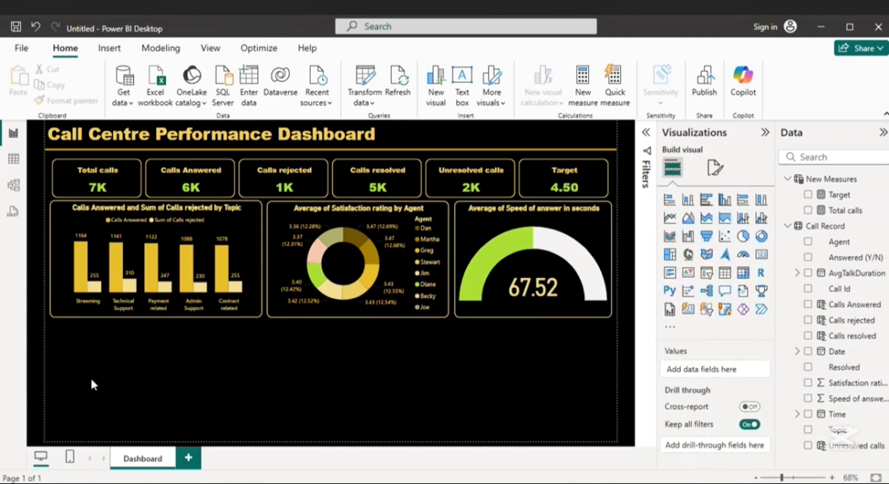
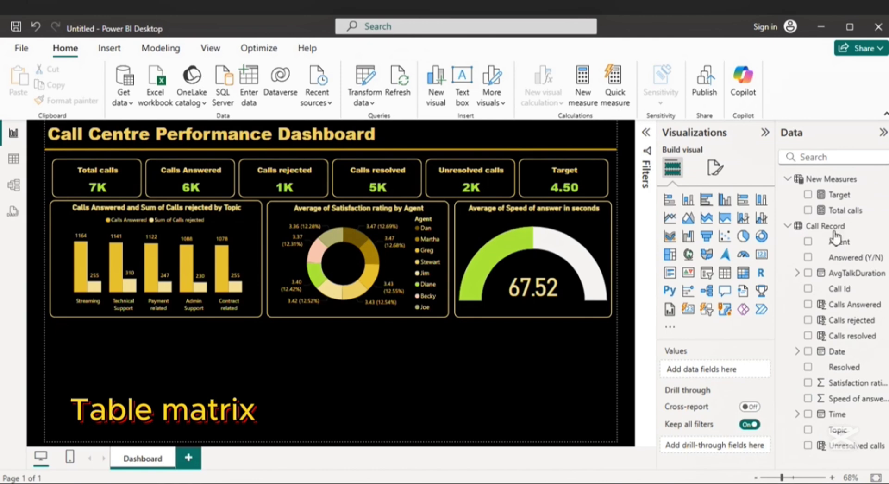
Step: Add a matrix below the column chart with Agent as rows and Calls Answered, Calls rejected, Calls resolved, Unresolved calls and Total calls as values
{"action": "left_click", "coordinate": [744, 274]}
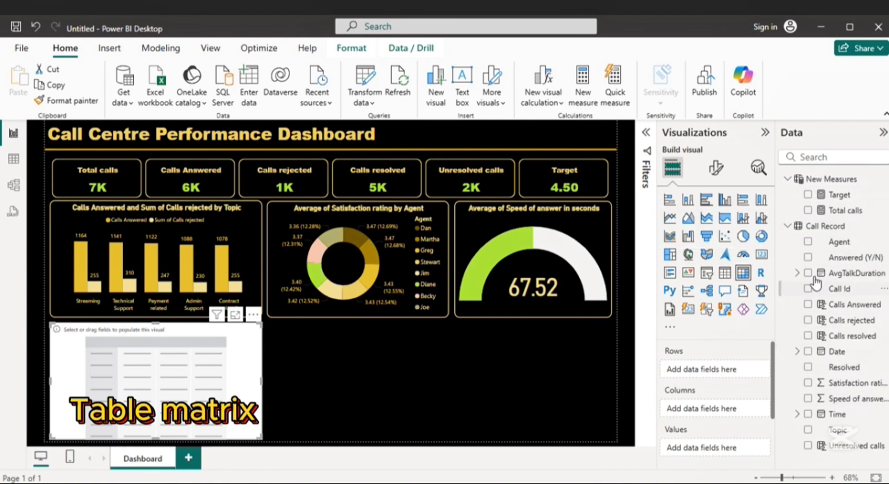
{"action": "left_click", "coordinate": [808, 241]}
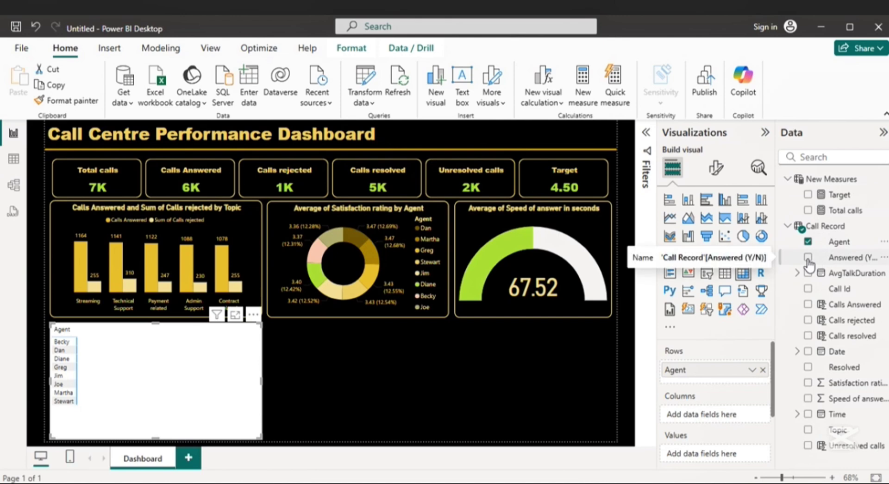
{"action": "left_click", "coordinate": [810, 306]}
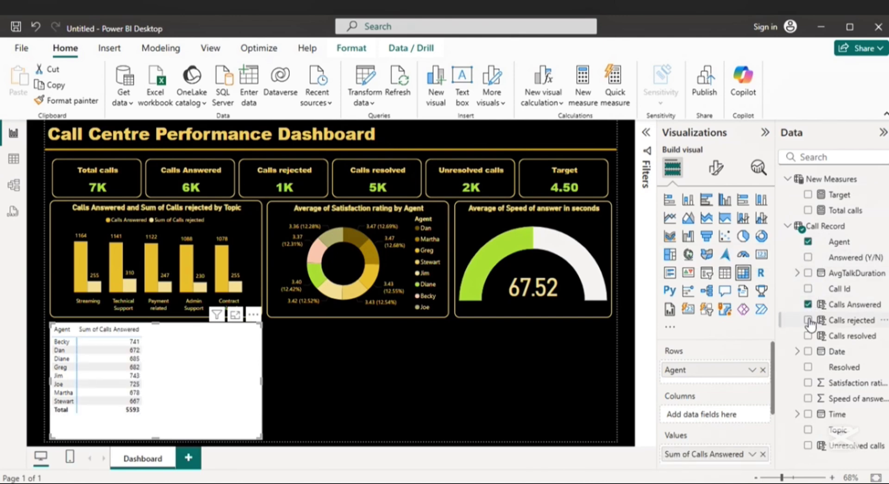
{"action": "left_click", "coordinate": [809, 320]}
{"action": "left_click", "coordinate": [808, 335]}
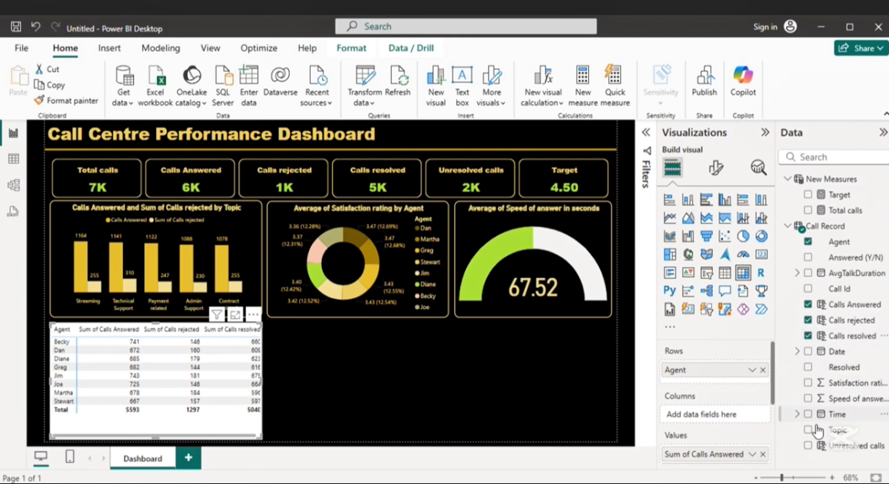
{"action": "left_click", "coordinate": [808, 446]}
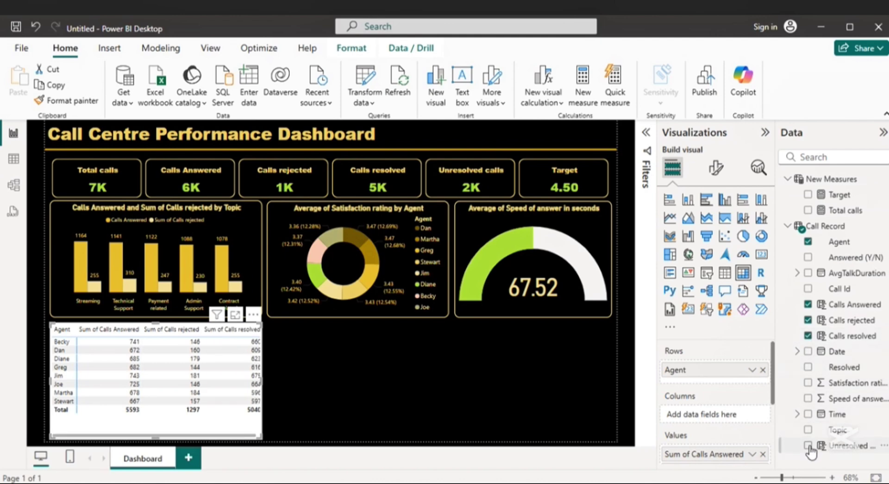
{"action": "left_click", "coordinate": [809, 211]}
Step: Rename the matrix's Sum of Calls Answered value to Calls Answered for this visual
{"action": "scroll", "coordinate": [700, 359], "scroll_direction": "down", "scroll_amount": 3}
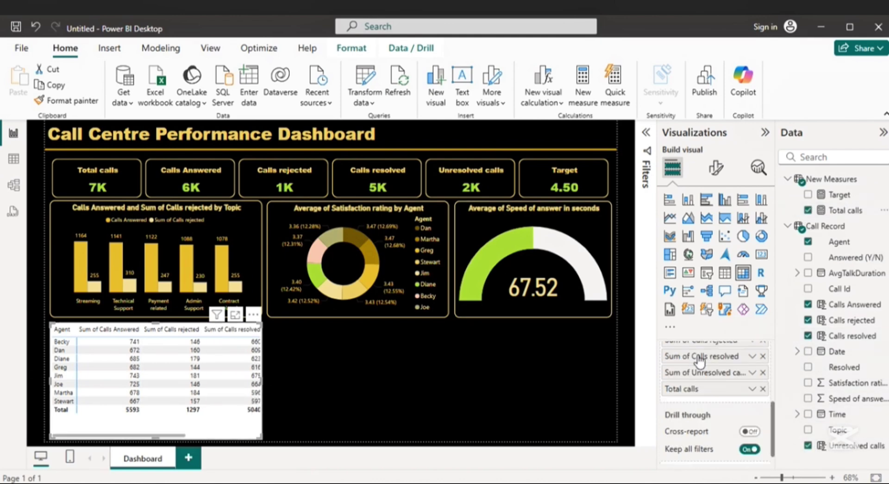
{"action": "scroll", "coordinate": [700, 361], "scroll_direction": "up", "scroll_amount": 3}
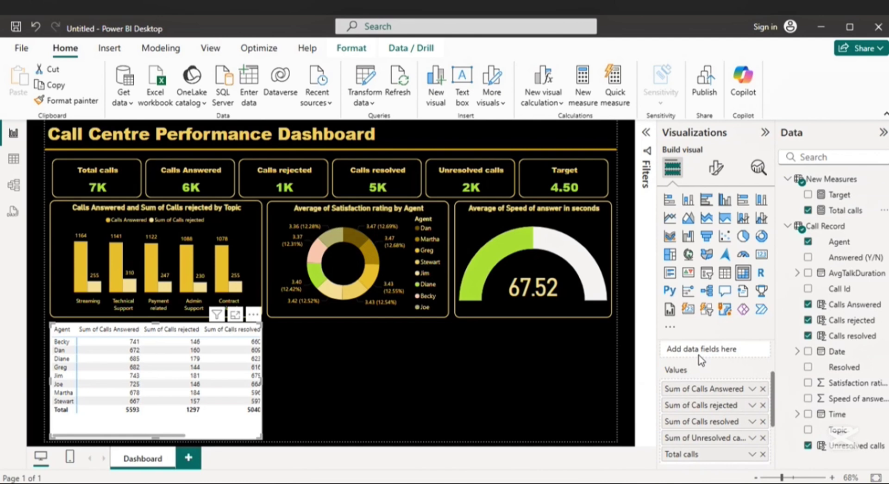
{"action": "right_click", "coordinate": [681, 389]}
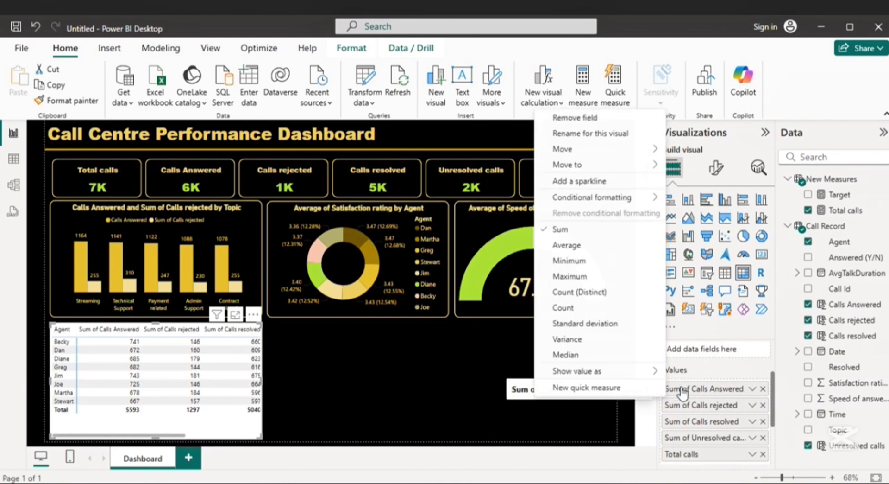
{"action": "left_click", "coordinate": [585, 135]}
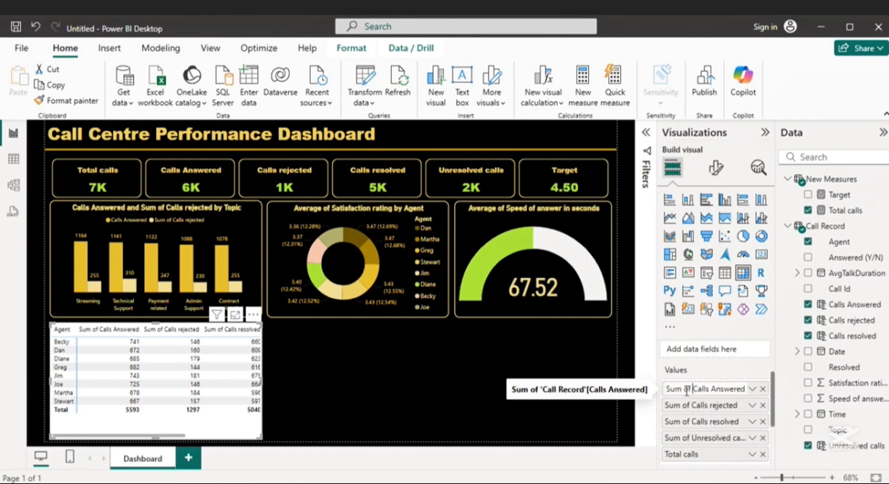
{"action": "left_click_drag", "start_coordinate": [688, 389], "coordinate": [667, 389]}
{"action": "key", "text": "BackSpace"}
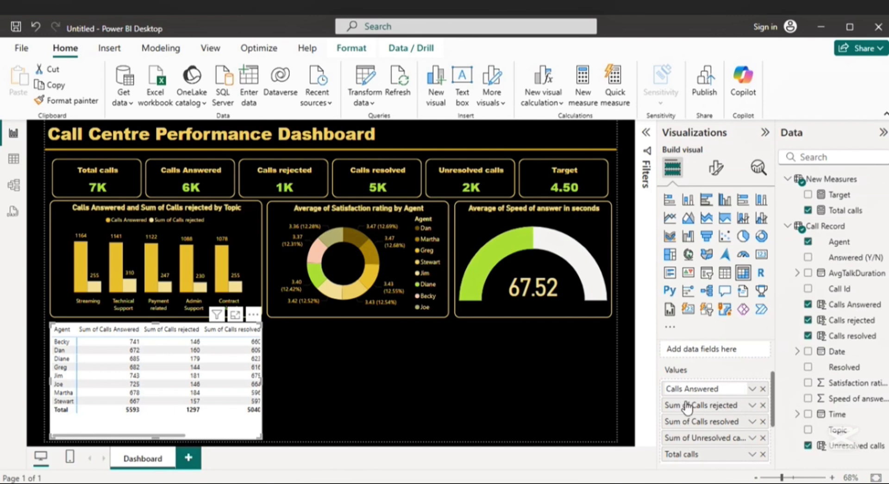
Step: Rename the matrix's Sum of Calls rejected value to Calls rejected for this visual
{"action": "right_click", "coordinate": [683, 407]}
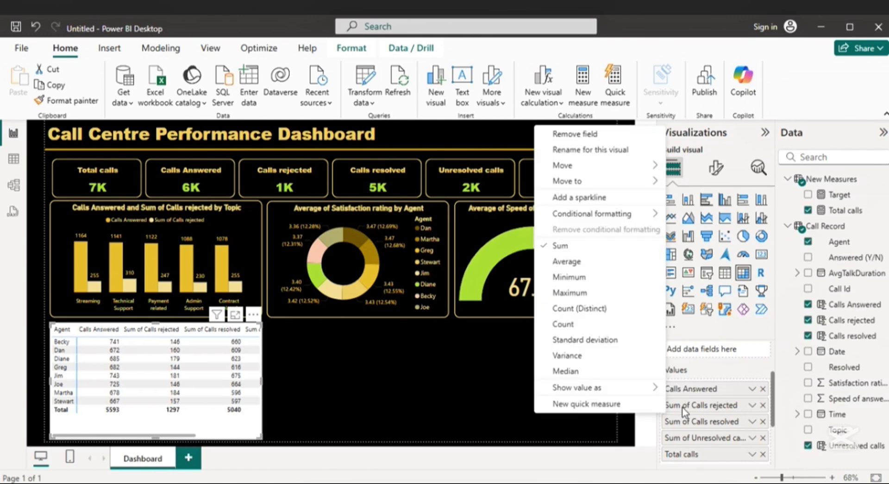
{"action": "left_click", "coordinate": [683, 407]}
{"action": "right_click", "coordinate": [683, 407]}
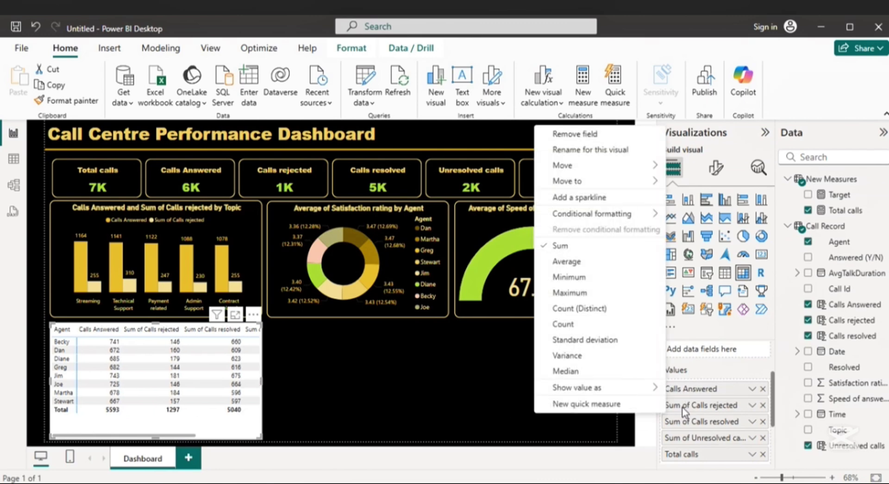
{"action": "left_click", "coordinate": [590, 149]}
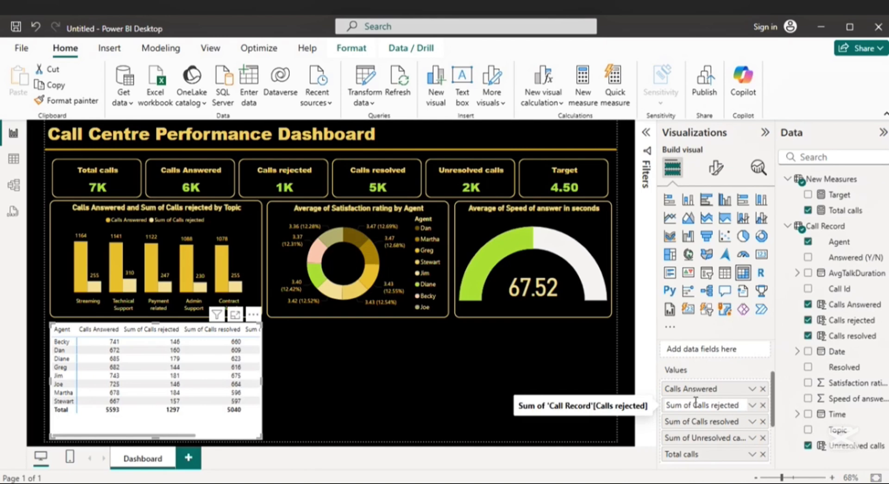
{"action": "key", "text": "BackSpace"}
{"action": "key", "text": "BackSpace"}
{"action": "key", "text": "BackSpace"}
{"action": "key", "text": "BackSpace"}
{"action": "key", "text": "BackSpace"}
{"action": "key", "text": "BackSpace"}
{"action": "key", "text": "BackSpace"}
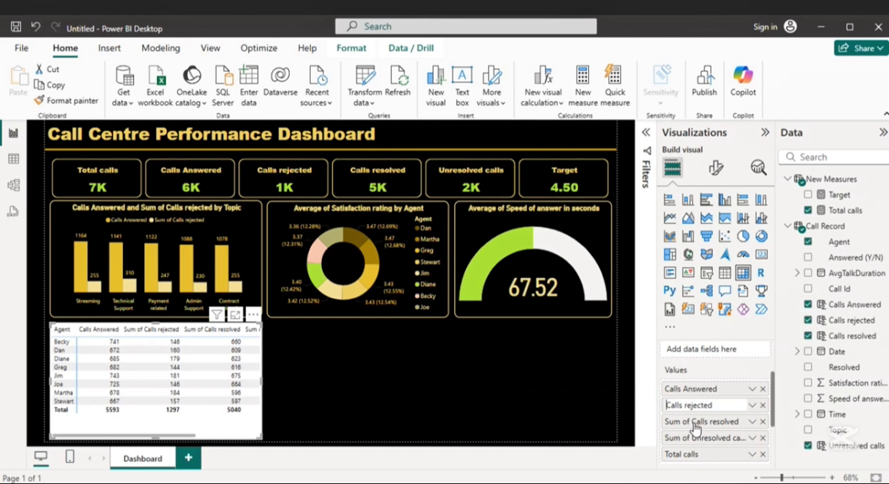
{"action": "key", "text": "Return"}
Step: Rename the matrix's Sum of Calls resolved value to Calls resolved for this visual
{"action": "right_click", "coordinate": [694, 422]}
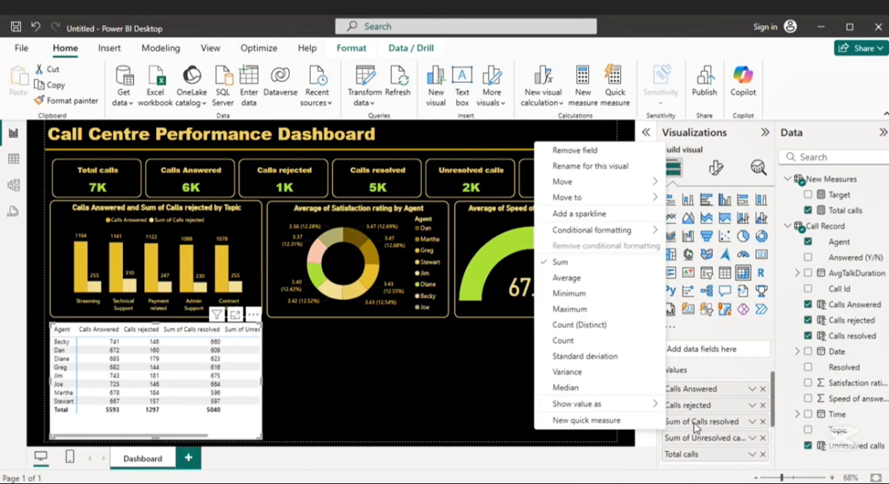
{"action": "left_click", "coordinate": [578, 166]}
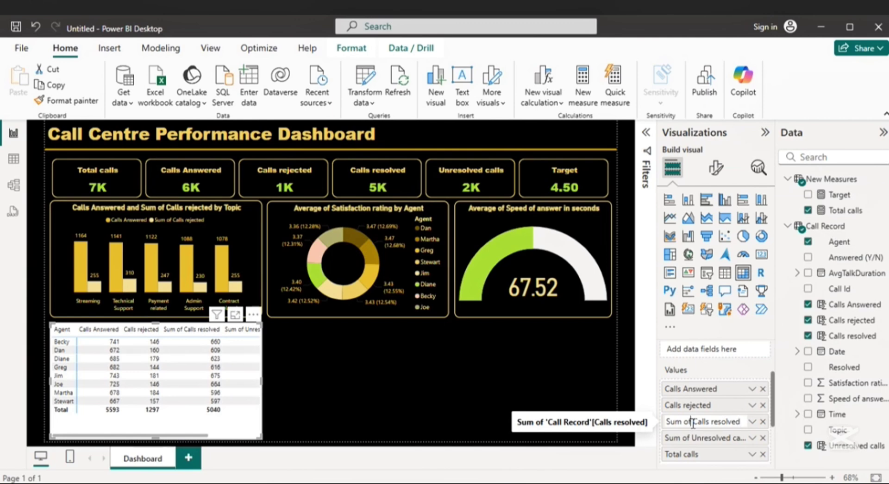
{"action": "key", "text": "BackSpace"}
{"action": "key", "text": "BackSpace"}
{"action": "key", "text": "BackSpace"}
{"action": "key", "text": "BackSpace"}
{"action": "key", "text": "BackSpace"}
{"action": "key", "text": "BackSpace"}
{"action": "key", "text": "BackSpace"}
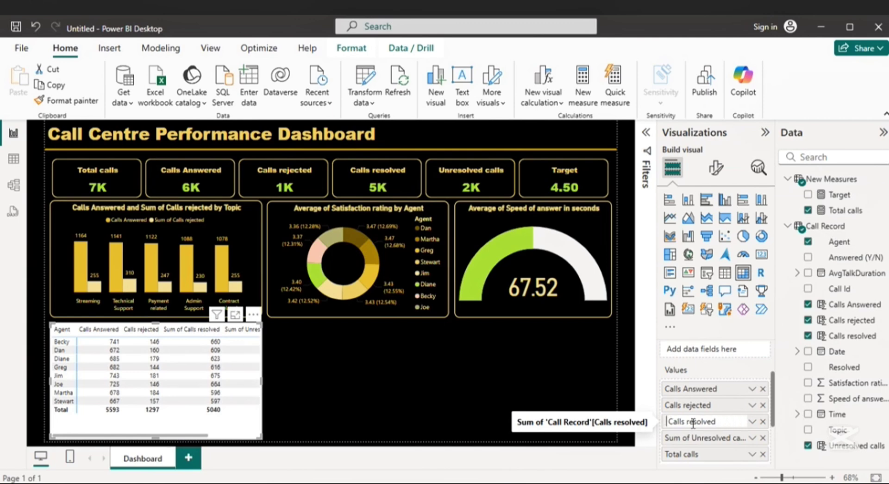
{"action": "key", "text": "Return"}
Step: Rename the matrix's Sum of Unresolved calls value to Unresolved calls for this visual and deselect the matrix
{"action": "right_click", "coordinate": [678, 440]}
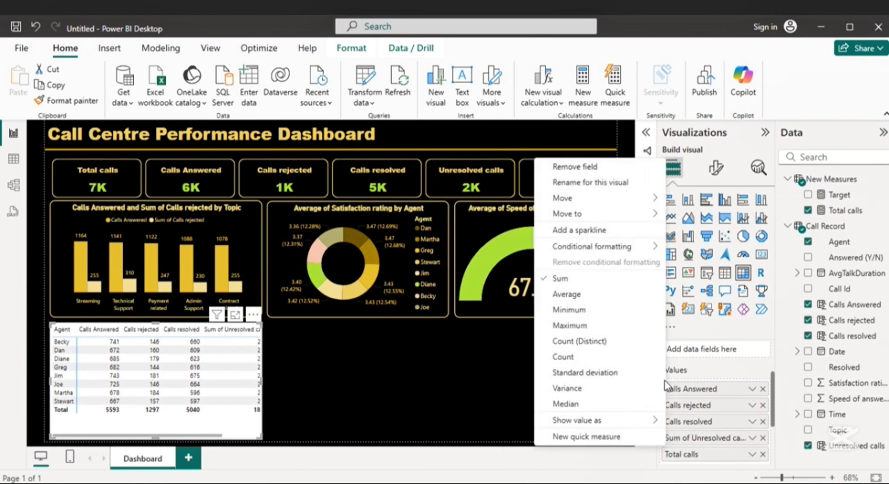
{"action": "key", "text": "Escape"}
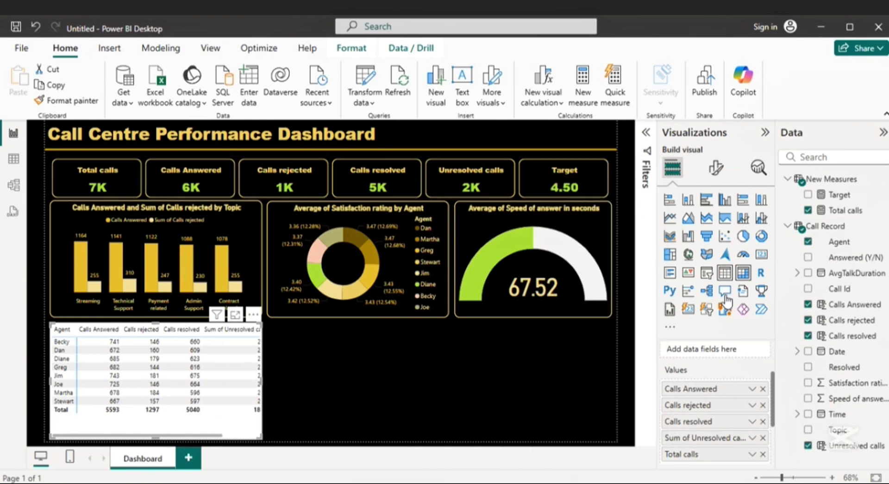
{"action": "right_click", "coordinate": [690, 440]}
{"action": "left_click", "coordinate": [602, 182]}
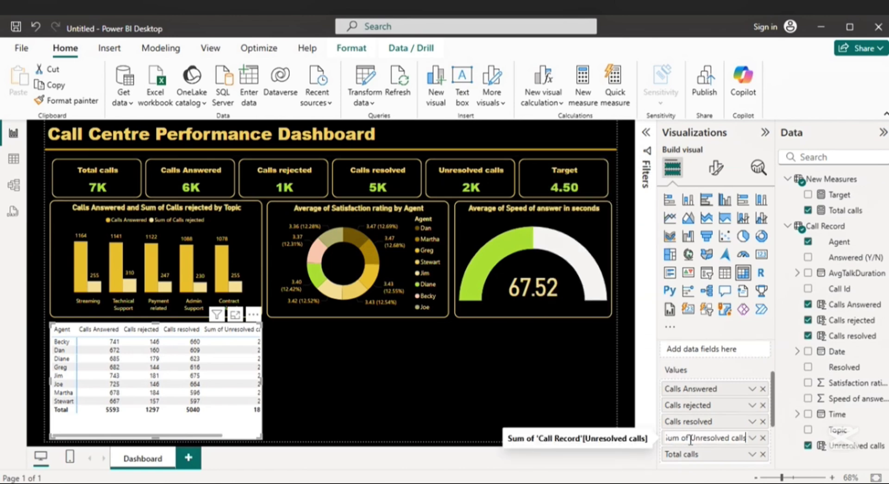
{"action": "key", "text": "BackSpace"}
{"action": "key", "text": "BackSpace"}
{"action": "key", "text": "BackSpace"}
{"action": "key", "text": "BackSpace"}
{"action": "key", "text": "BackSpace"}
{"action": "key", "text": "BackSpace"}
{"action": "key", "text": "BackSpace"}
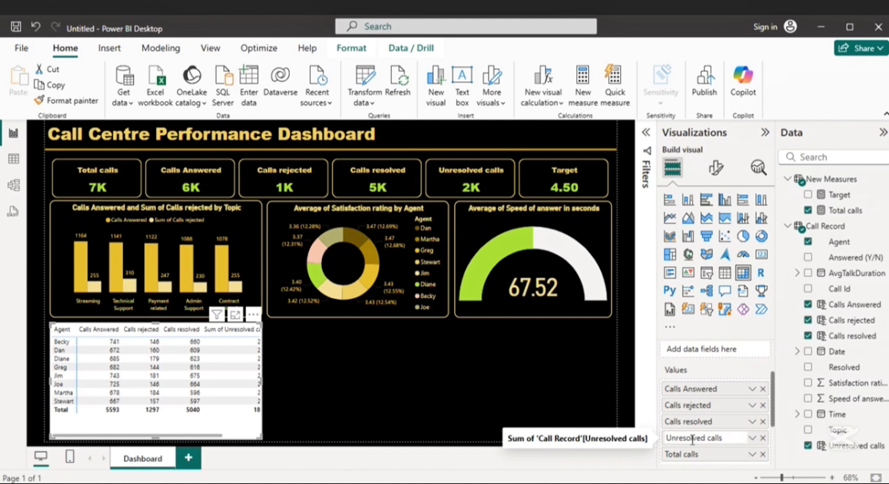
{"action": "left_click", "coordinate": [700, 456]}
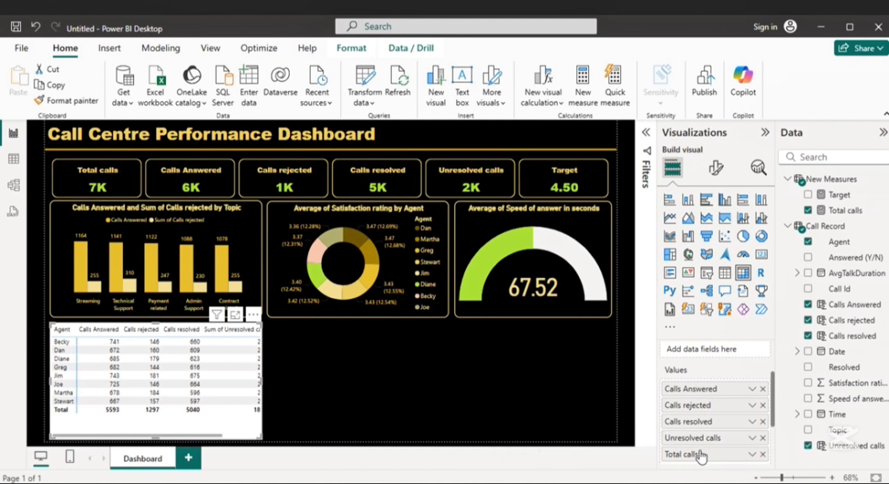
{"action": "left_click", "coordinate": [381, 380]}
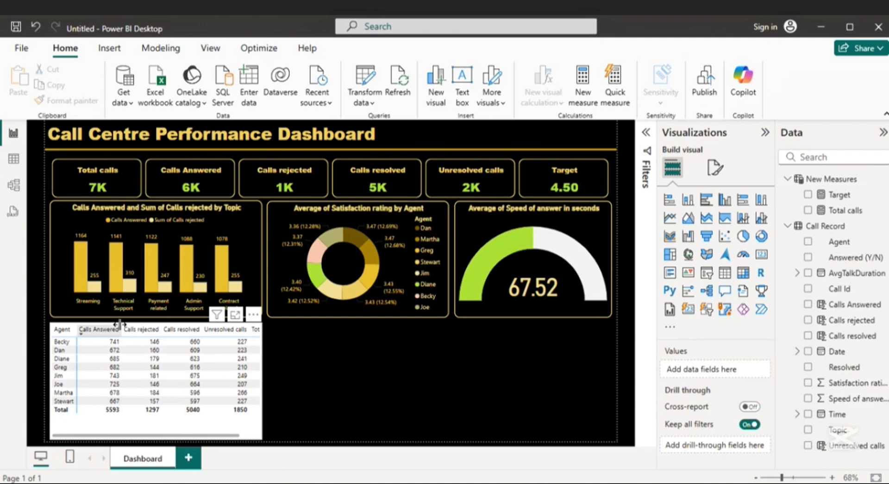
Step: Narrow the matrix's call columns so their headers wrap and all columns through Total calls fit within the visual
{"action": "left_click_drag", "start_coordinate": [119, 324], "coordinate": [148, 328]}
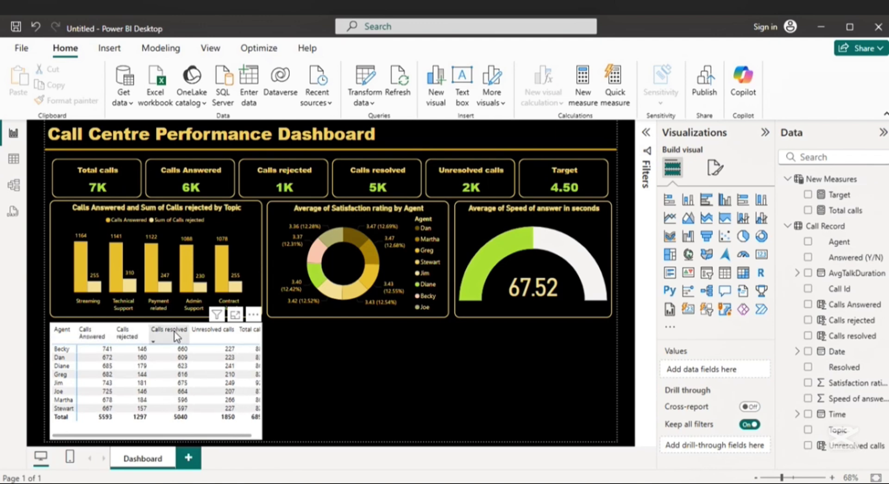
{"action": "left_click_drag", "start_coordinate": [187, 327], "coordinate": [185, 327]}
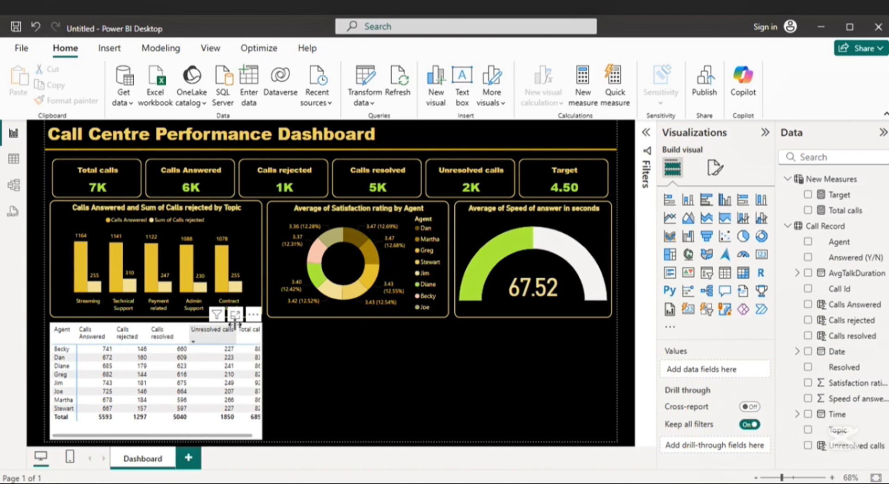
{"action": "left_click_drag", "start_coordinate": [236, 324], "coordinate": [226, 324]}
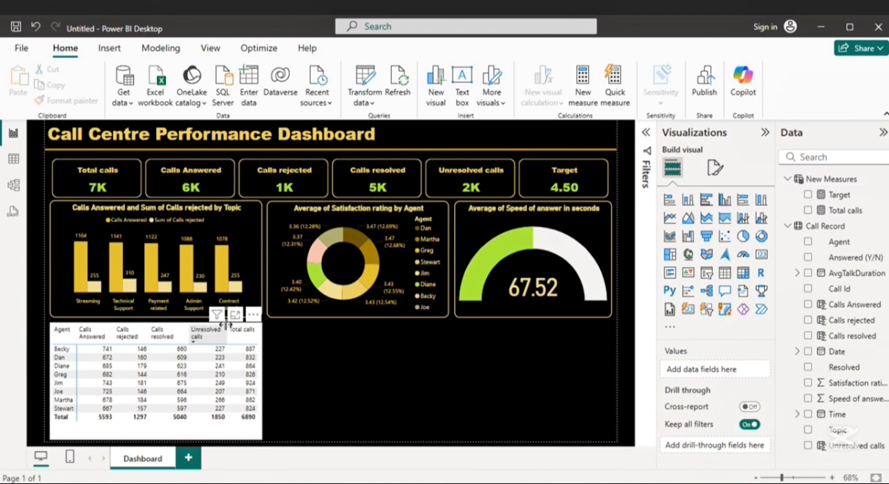
Step: Turn on the agent matrix's horizontal gridlines and color them pale gold
{"action": "left_click", "coordinate": [258, 334]}
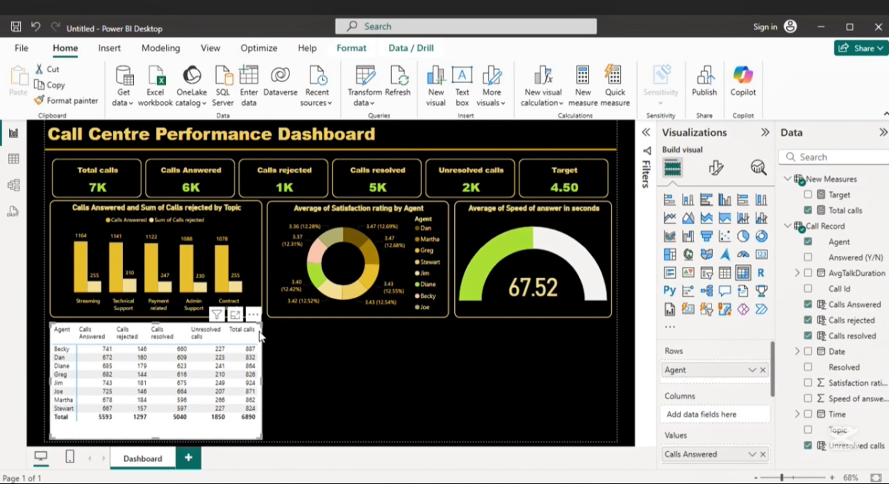
{"action": "left_click", "coordinate": [714, 178]}
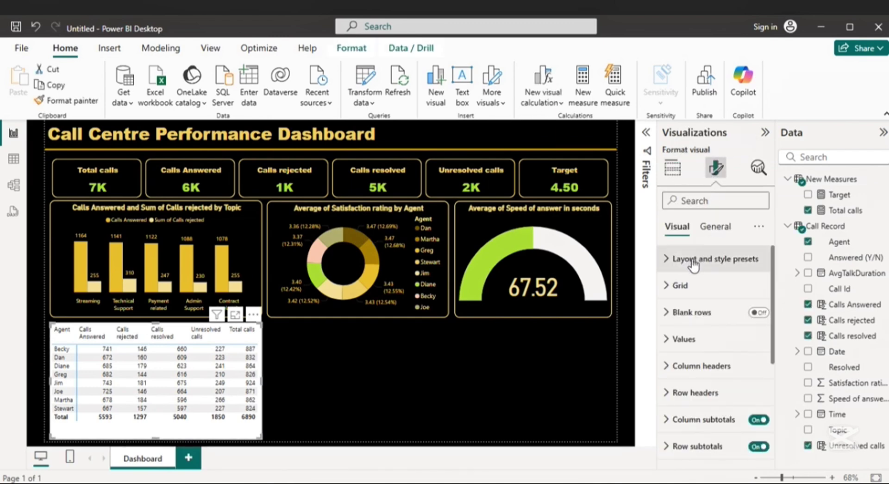
{"action": "left_click", "coordinate": [680, 285]}
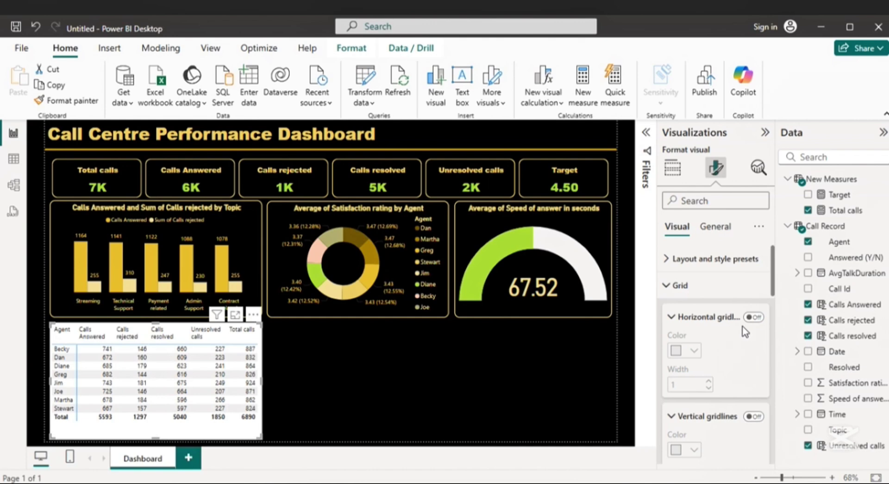
{"action": "left_click", "coordinate": [754, 317]}
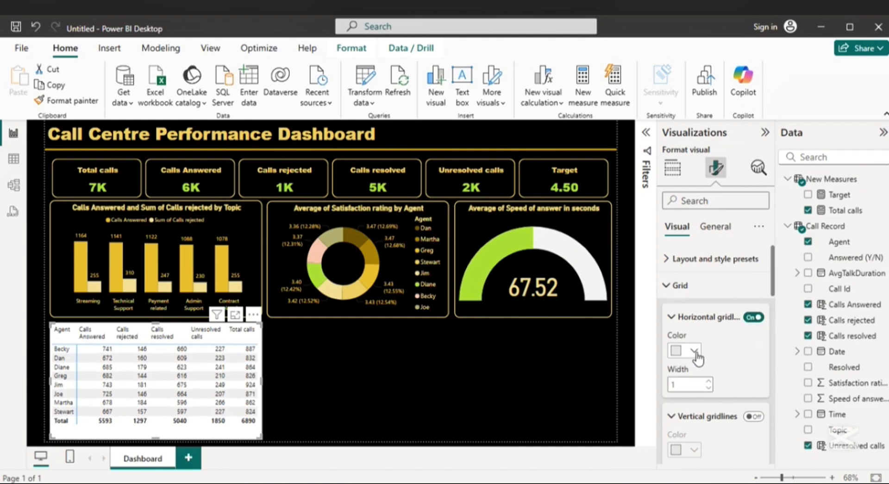
{"action": "left_click", "coordinate": [696, 353]}
{"action": "left_click", "coordinate": [686, 297]}
Step: Turn on the matrix's vertical gridlines and color them pale gold
{"action": "scroll", "coordinate": [697, 348], "scroll_direction": "down", "scroll_amount": 2}
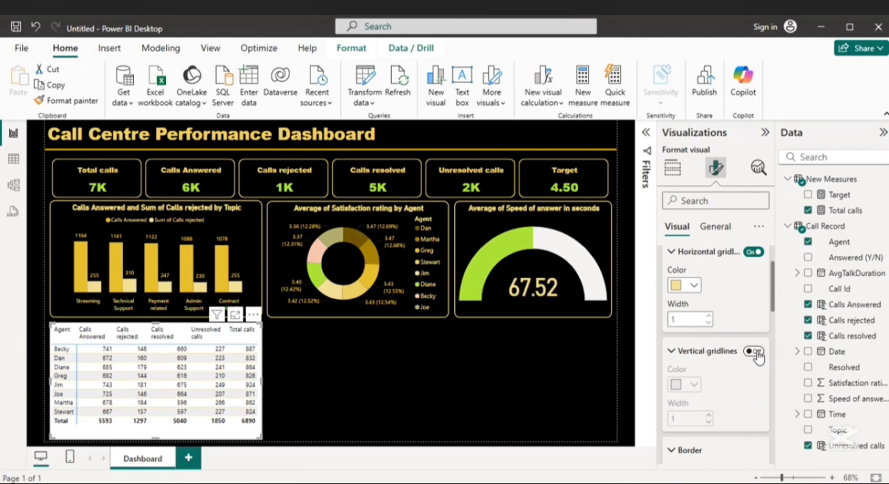
{"action": "left_click", "coordinate": [756, 353]}
{"action": "left_click", "coordinate": [694, 385]}
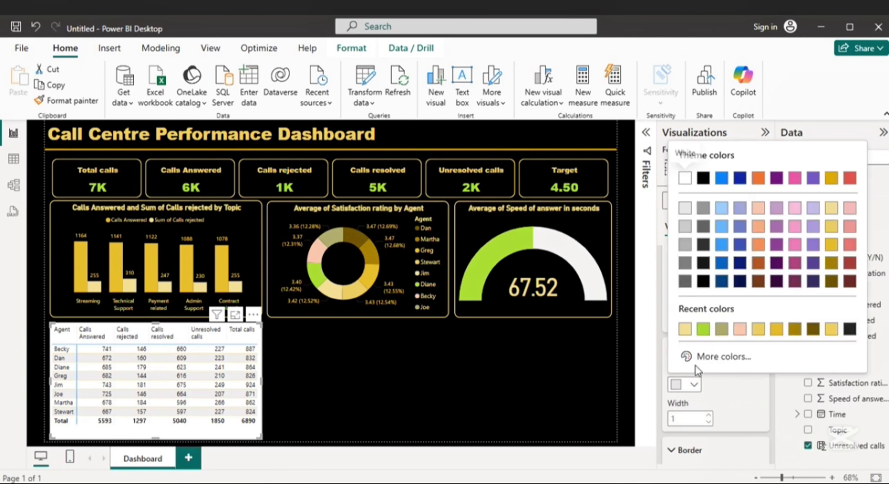
{"action": "left_click", "coordinate": [684, 329]}
Step: Set the matrix's grid border color to pale gold for all sections
{"action": "scroll", "coordinate": [719, 394], "scroll_direction": "down", "scroll_amount": 2}
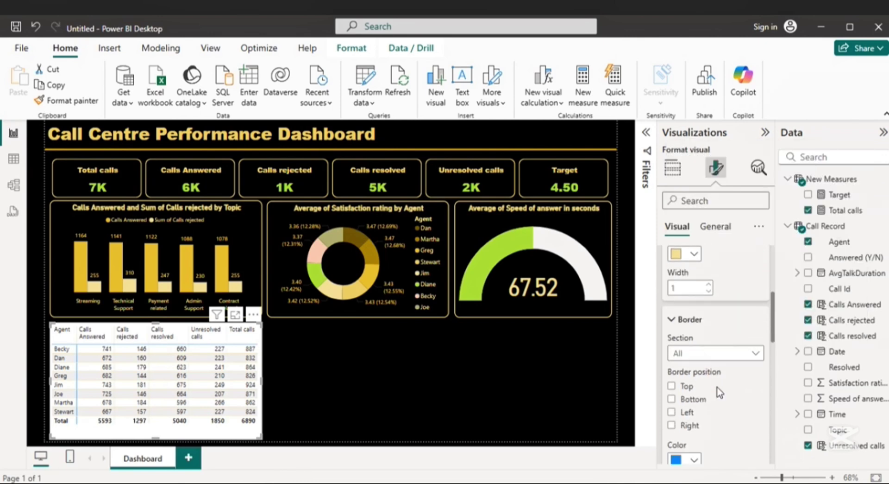
{"action": "scroll", "coordinate": [719, 393], "scroll_direction": "down", "scroll_amount": 2}
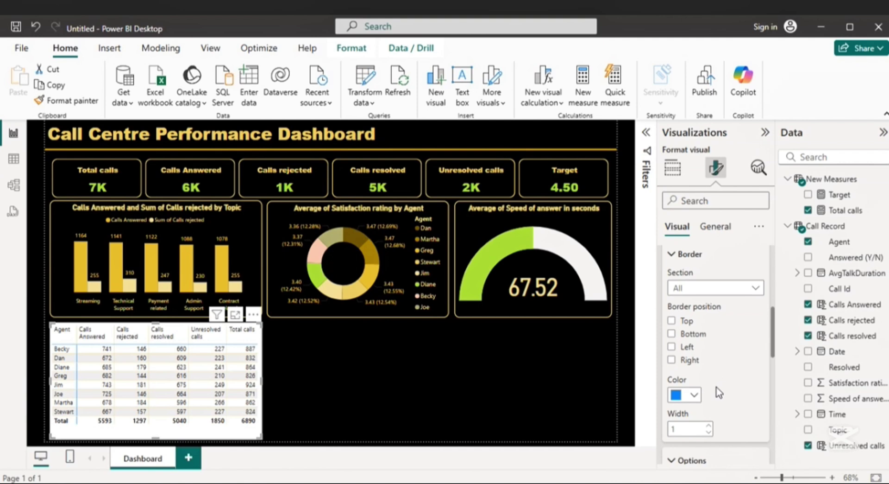
{"action": "left_click", "coordinate": [694, 394]}
{"action": "left_click", "coordinate": [689, 347]}
Step: Turn off both the column subtotals and the row subtotals of the matrix
{"action": "scroll", "coordinate": [699, 350], "scroll_direction": "down", "scroll_amount": 4}
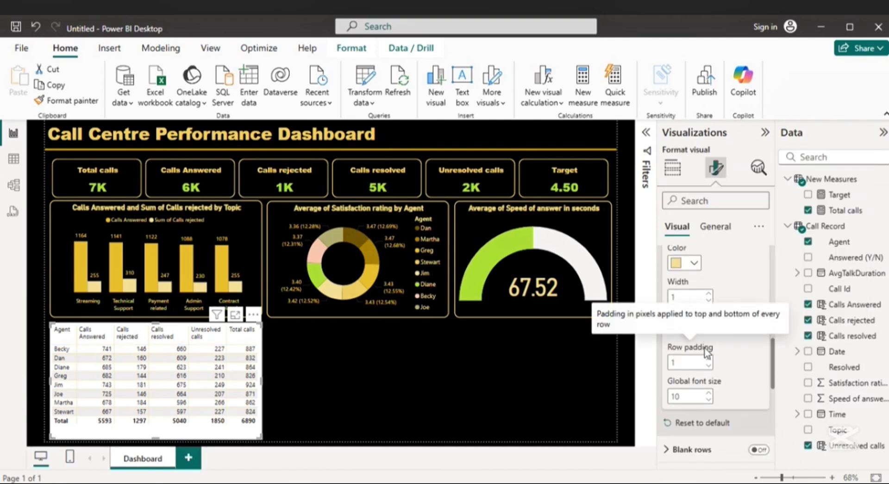
{"action": "scroll", "coordinate": [706, 353], "scroll_direction": "down", "scroll_amount": 4}
{"action": "scroll", "coordinate": [706, 353], "scroll_direction": "down", "scroll_amount": 2}
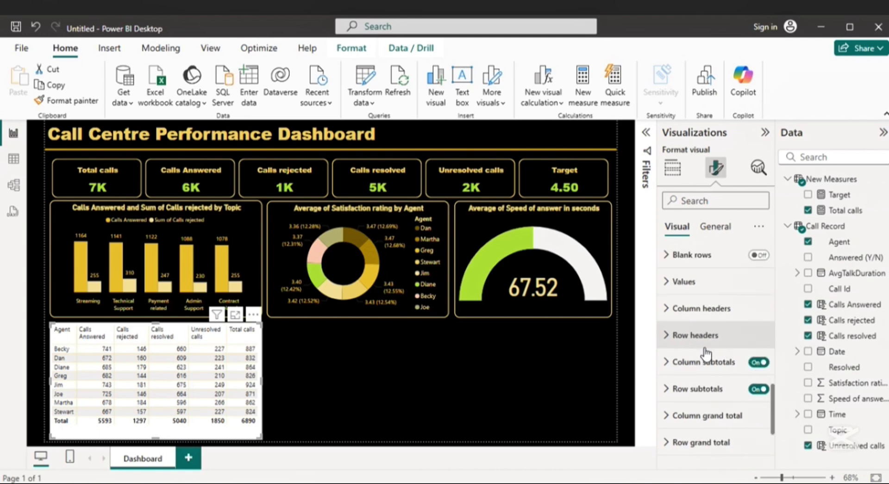
{"action": "left_click", "coordinate": [742, 389]}
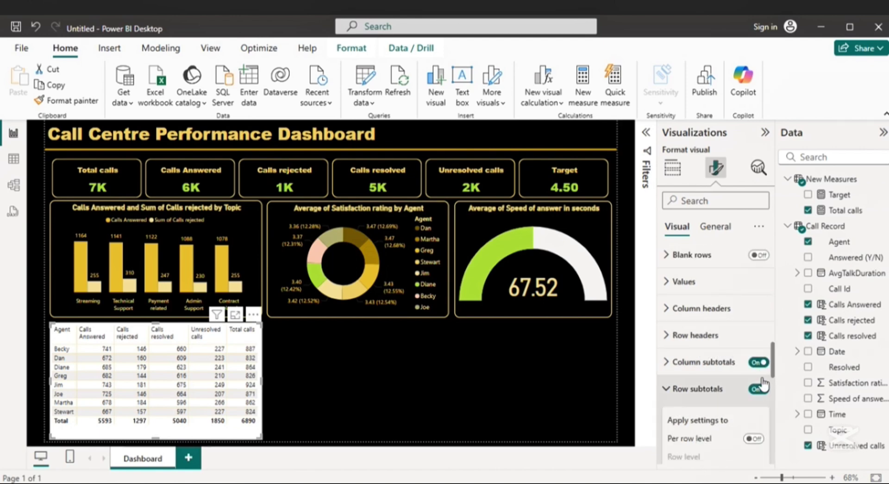
{"action": "left_click", "coordinate": [757, 363]}
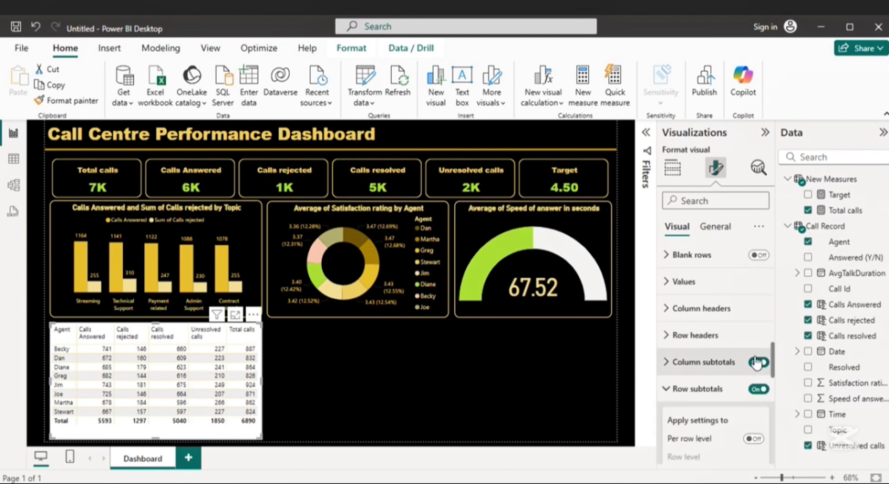
{"action": "left_click", "coordinate": [759, 388]}
Step: Set the matrix's column header text color to pale gold and the header background color to black
{"action": "left_click", "coordinate": [704, 315]}
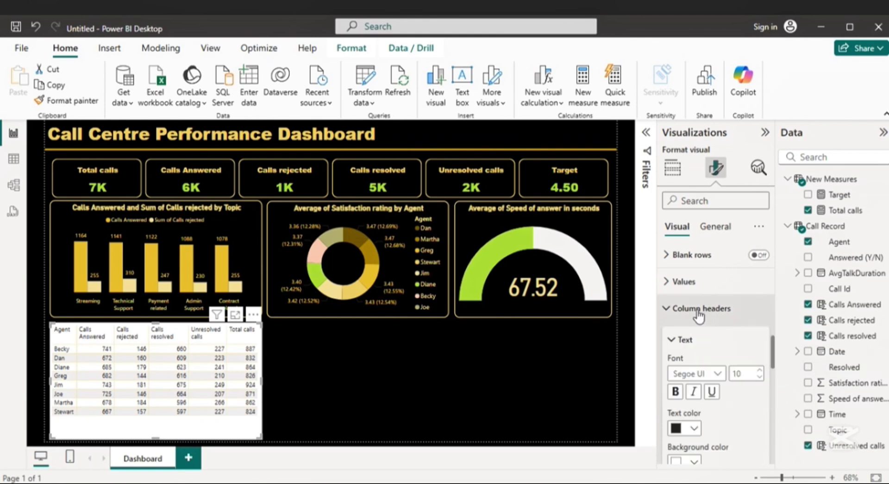
{"action": "left_click", "coordinate": [694, 428]}
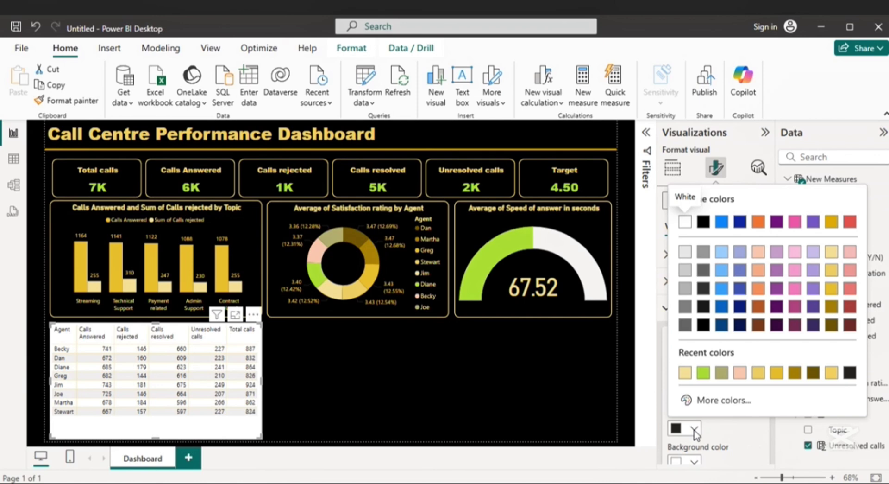
{"action": "left_click", "coordinate": [686, 373]}
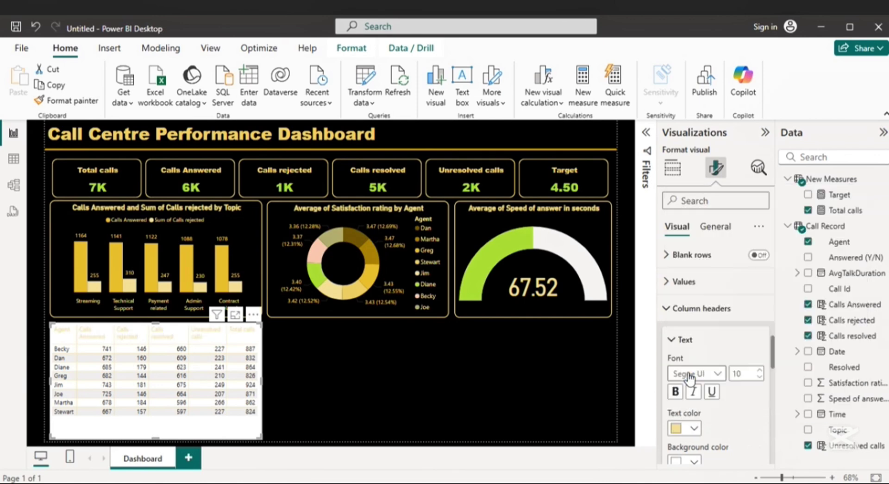
{"action": "scroll", "coordinate": [692, 378], "scroll_direction": "down", "scroll_amount": 3}
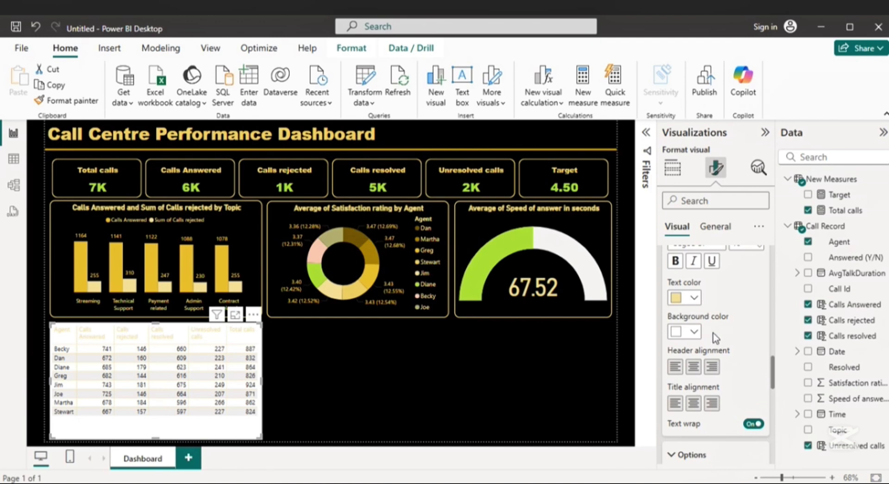
{"action": "left_click", "coordinate": [697, 332]}
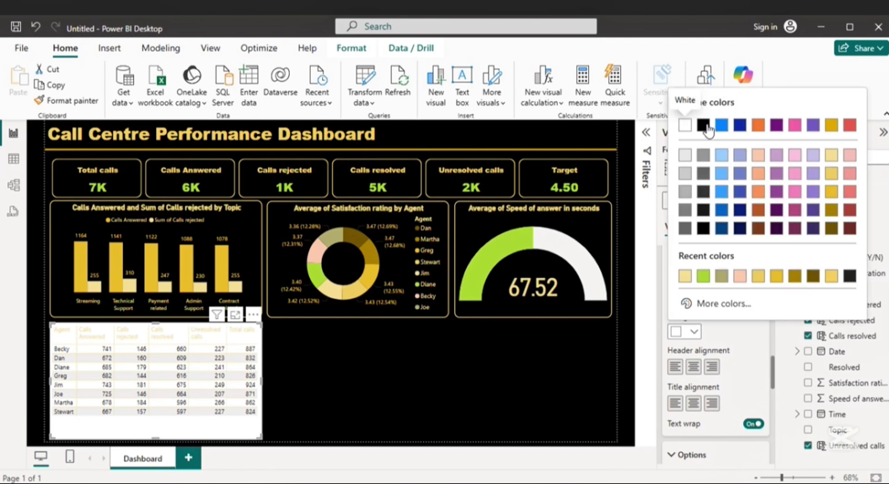
{"action": "left_click", "coordinate": [703, 125]}
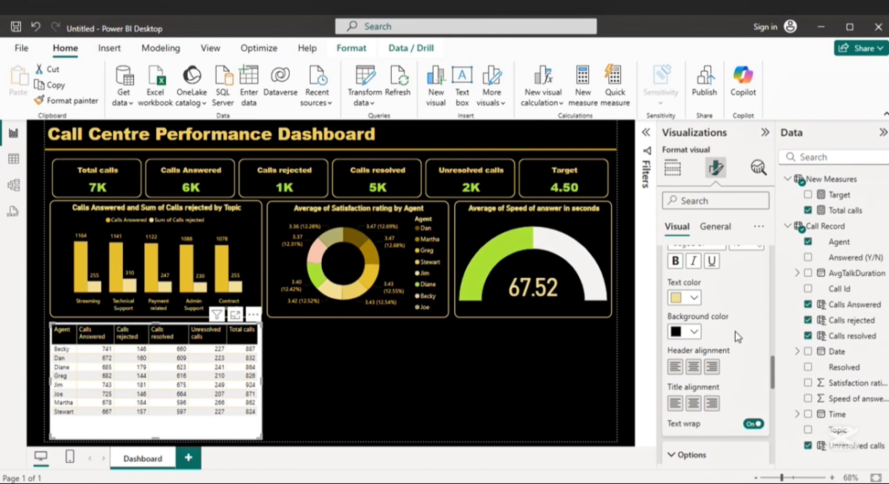
Step: Examine the matrix's cell element options for the Calls Answered series and the other formatting sections
{"action": "scroll", "coordinate": [737, 338], "scroll_direction": "down", "scroll_amount": 3}
{"action": "scroll", "coordinate": [736, 338], "scroll_direction": "down", "scroll_amount": 6}
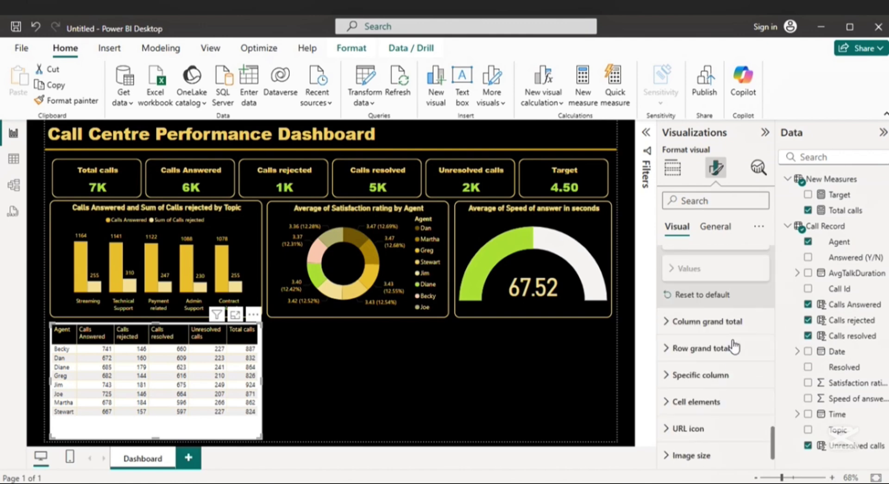
{"action": "left_click", "coordinate": [714, 406]}
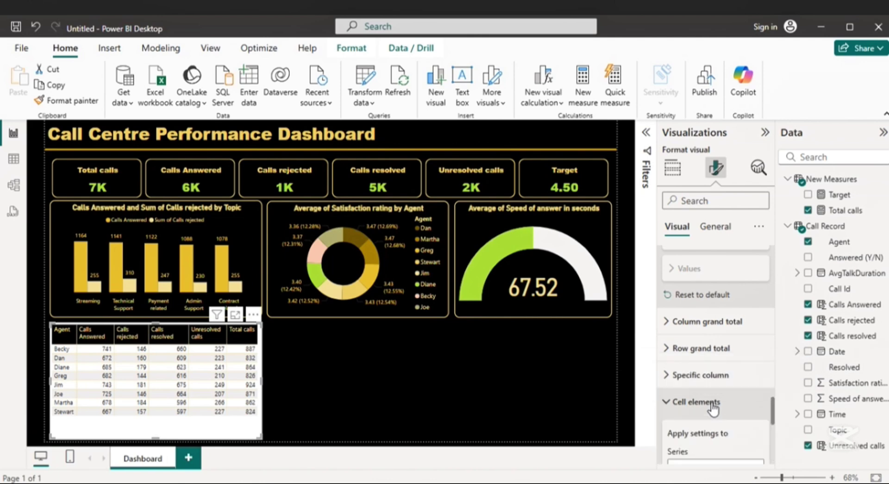
{"action": "scroll", "coordinate": [738, 308], "scroll_direction": "down", "scroll_amount": 3}
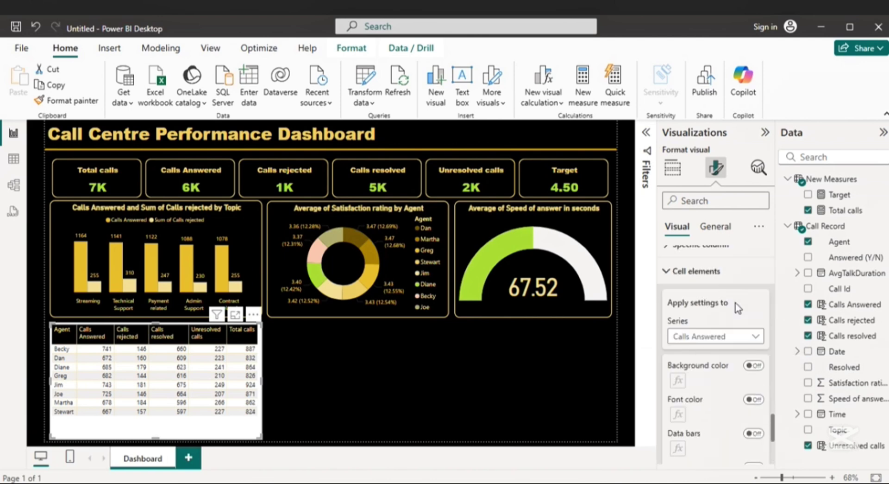
{"action": "scroll", "coordinate": [738, 308], "scroll_direction": "down", "scroll_amount": 4}
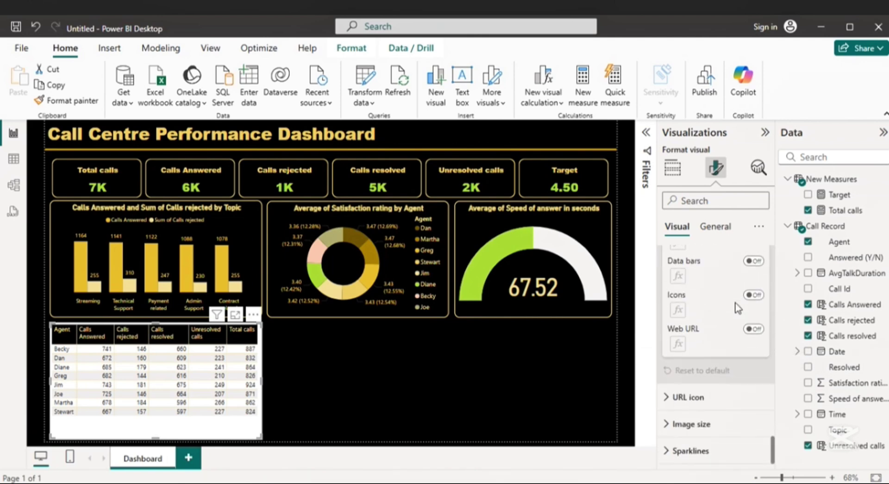
{"action": "scroll", "coordinate": [738, 308], "scroll_direction": "up", "scroll_amount": 4}
{"action": "scroll", "coordinate": [738, 308], "scroll_direction": "up", "scroll_amount": 3}
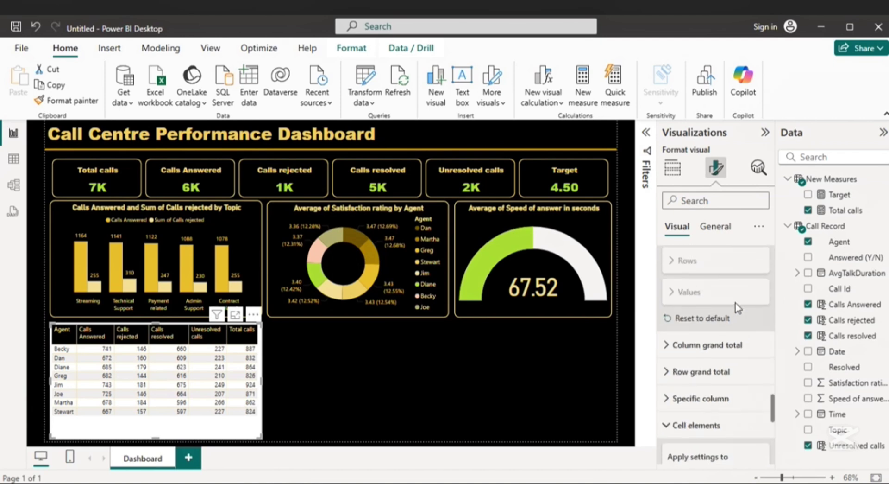
{"action": "scroll", "coordinate": [737, 308], "scroll_direction": "up", "scroll_amount": 3}
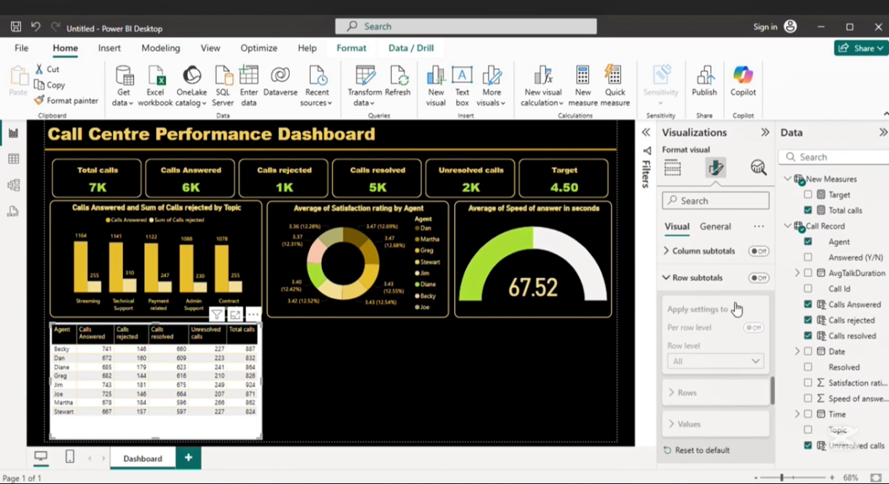
{"action": "scroll", "coordinate": [738, 308], "scroll_direction": "up", "scroll_amount": 5}
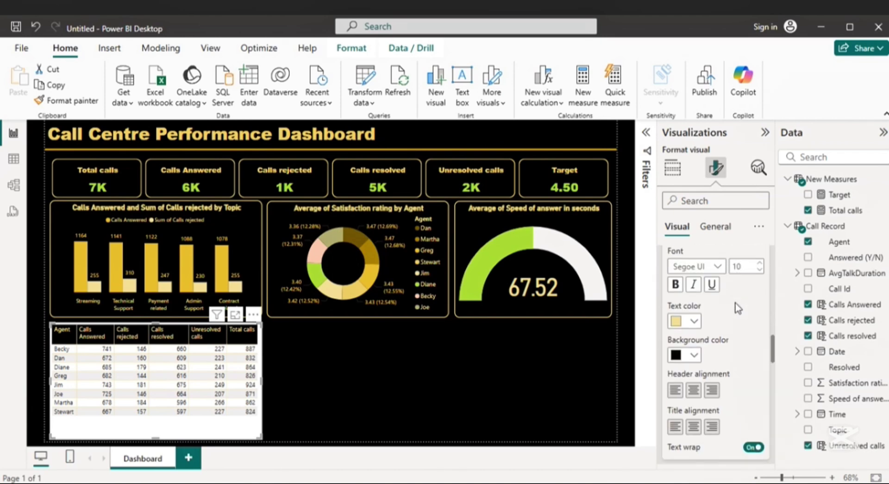
{"action": "scroll", "coordinate": [738, 308], "scroll_direction": "up", "scroll_amount": 8}
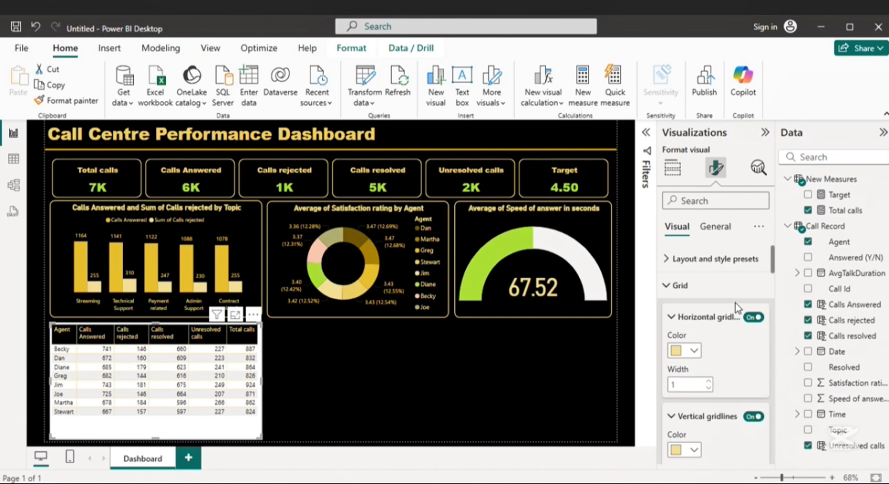
Step: Apply the grid border to the top, bottom, left and right of all matrix sections
{"action": "left_click", "coordinate": [708, 258]}
{"action": "scroll", "coordinate": [708, 315], "scroll_direction": "down", "scroll_amount": 2}
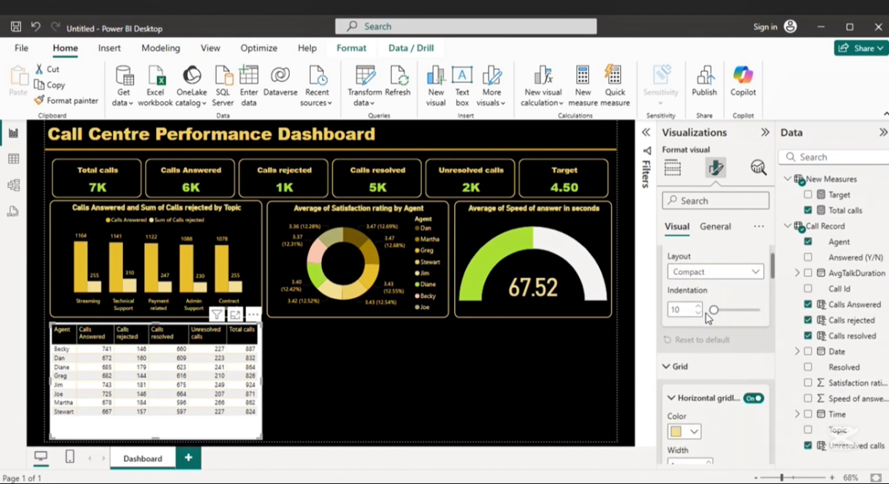
{"action": "scroll", "coordinate": [708, 319], "scroll_direction": "down", "scroll_amount": 8}
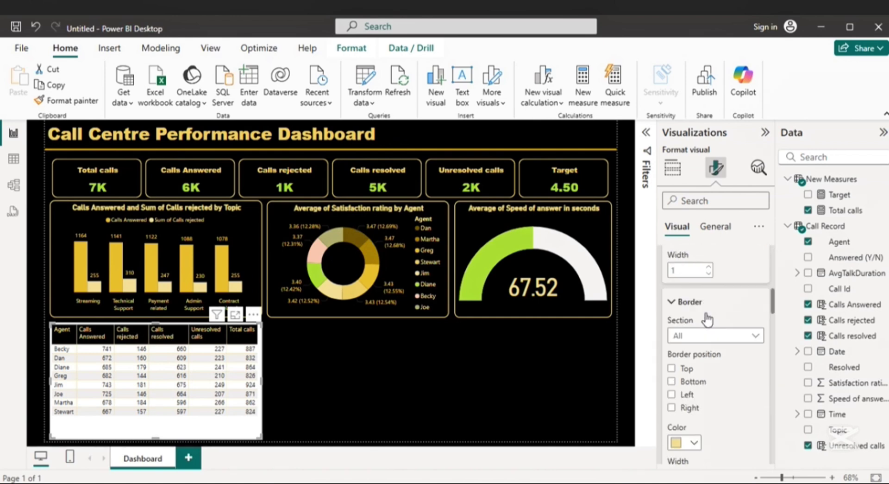
{"action": "scroll", "coordinate": [708, 318], "scroll_direction": "down", "scroll_amount": 1}
{"action": "left_click", "coordinate": [674, 338]}
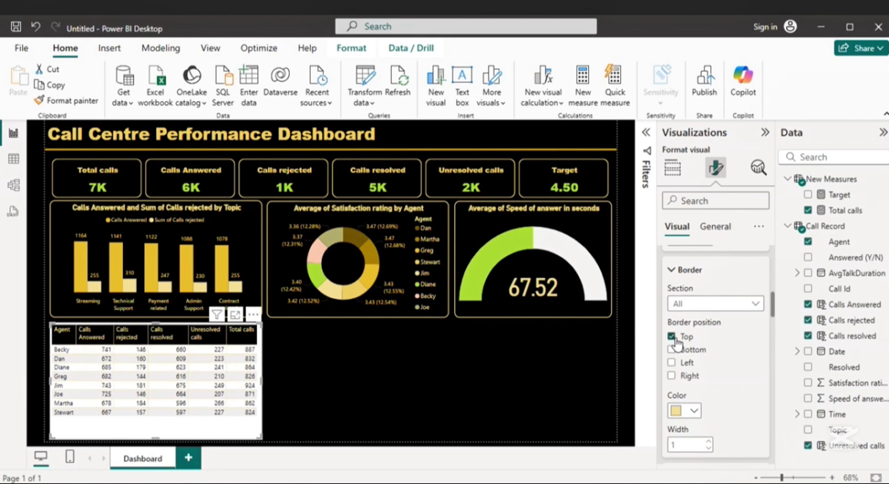
{"action": "left_click", "coordinate": [674, 350]}
{"action": "left_click", "coordinate": [673, 362]}
{"action": "left_click", "coordinate": [673, 375]}
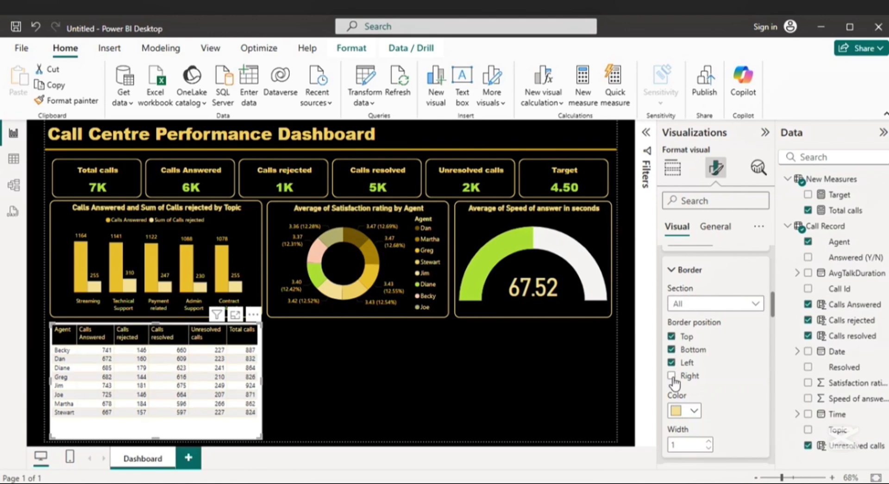
Step: Set the alternate background color of the matrix's values to lime green
{"action": "scroll", "coordinate": [722, 371], "scroll_direction": "down", "scroll_amount": 4}
{"action": "scroll", "coordinate": [722, 368], "scroll_direction": "down", "scroll_amount": 4}
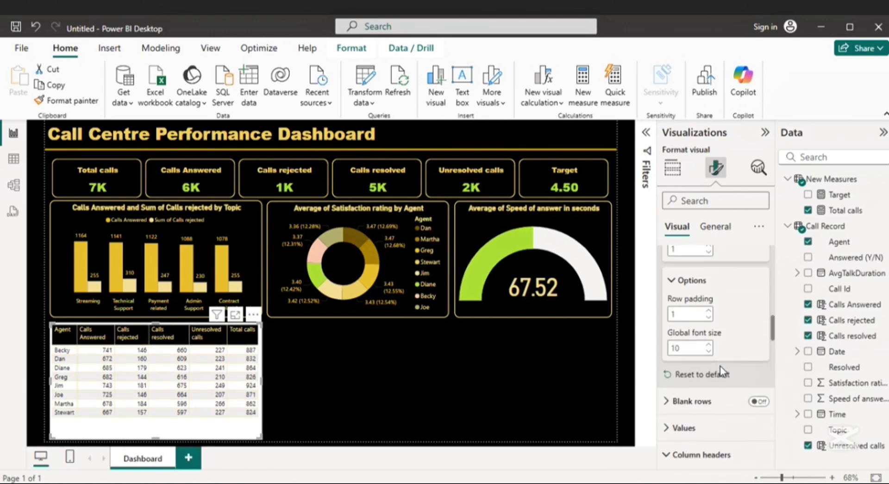
{"action": "left_click", "coordinate": [690, 366]}
{"action": "scroll", "coordinate": [695, 368], "scroll_direction": "down", "scroll_amount": 4}
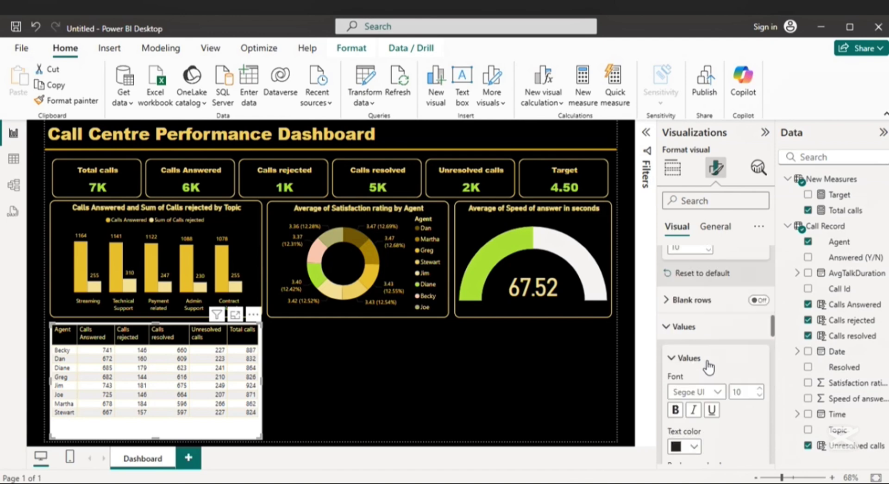
{"action": "left_click", "coordinate": [695, 386]}
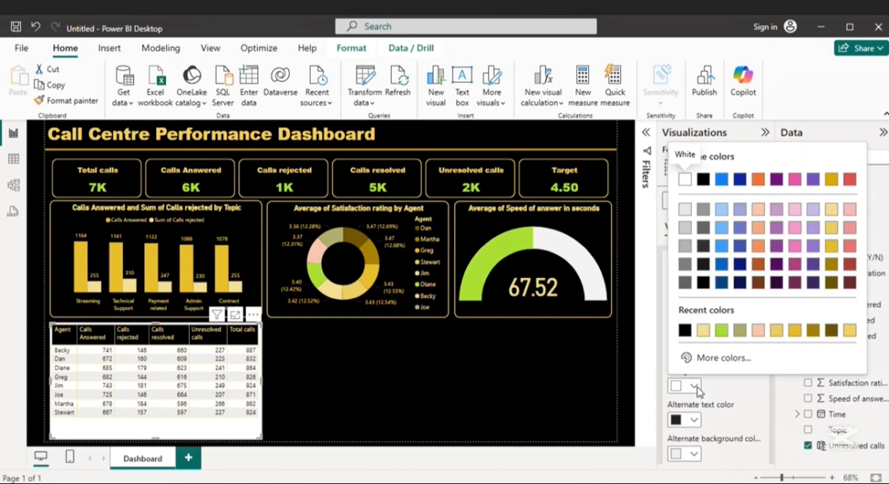
{"action": "left_click", "coordinate": [696, 455]}
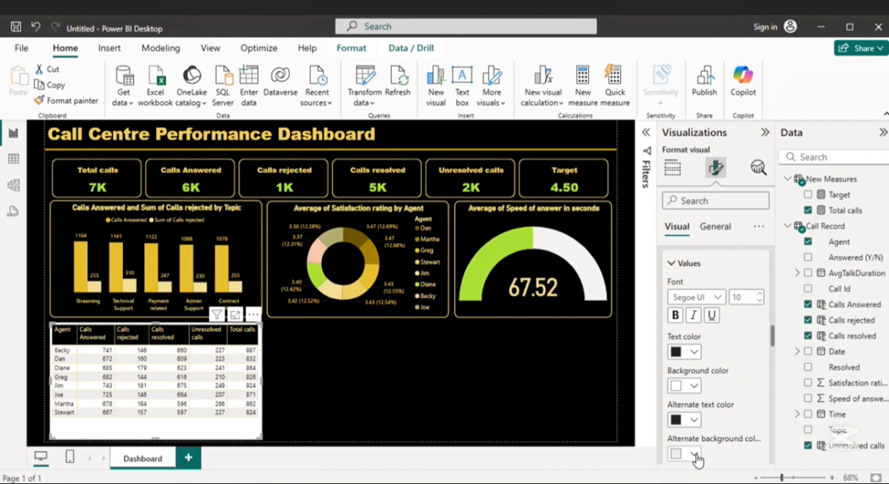
{"action": "left_click", "coordinate": [695, 454]}
{"action": "left_click", "coordinate": [739, 402]}
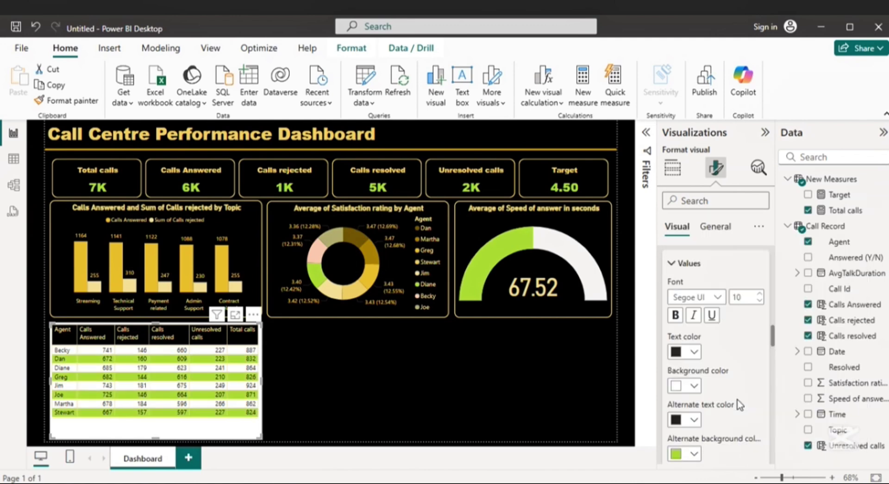
Step: Set the alternate background color of the matrix's values to pale gold
{"action": "left_click", "coordinate": [690, 454]}
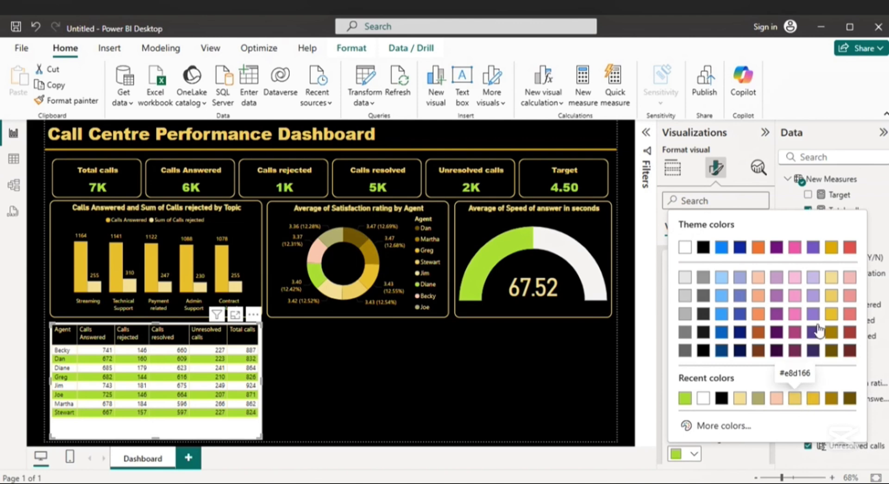
{"action": "left_click", "coordinate": [832, 278]}
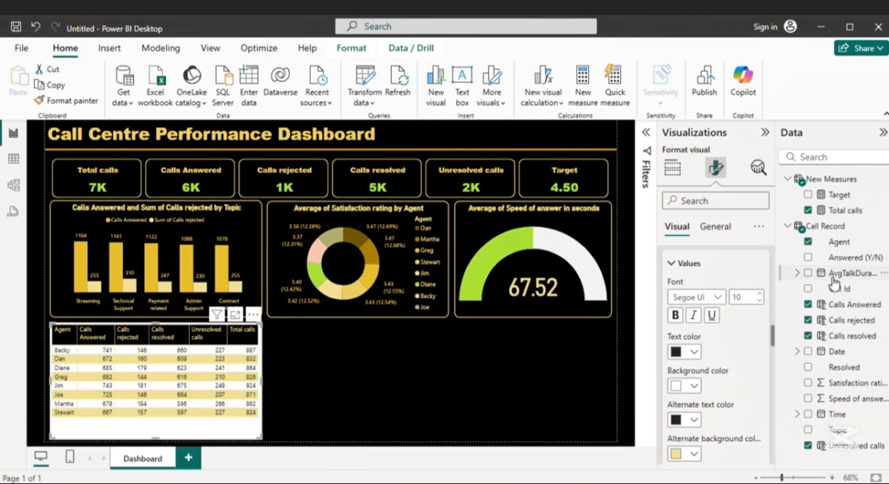
{"action": "left_click", "coordinate": [695, 456]}
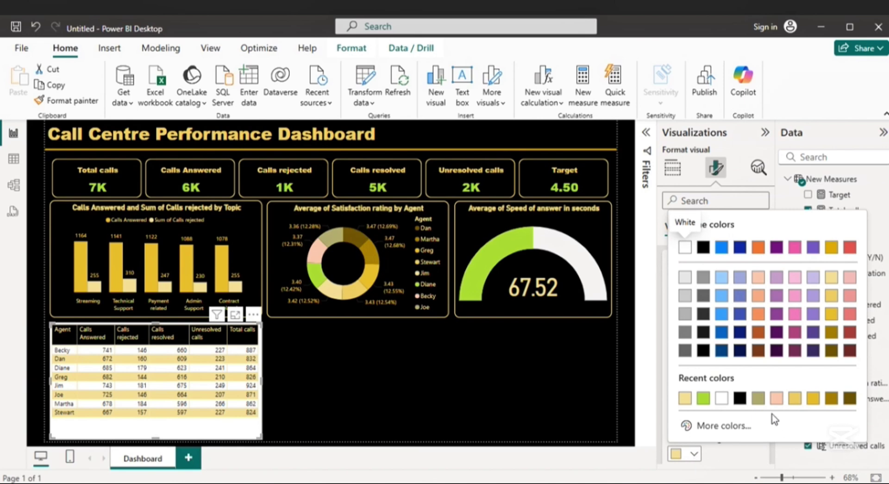
{"action": "left_click", "coordinate": [686, 400]}
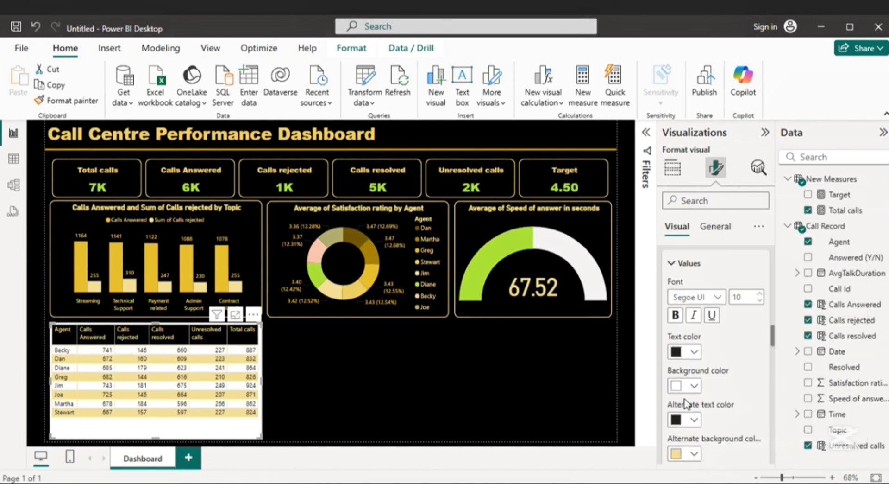
{"action": "left_click", "coordinate": [354, 357]}
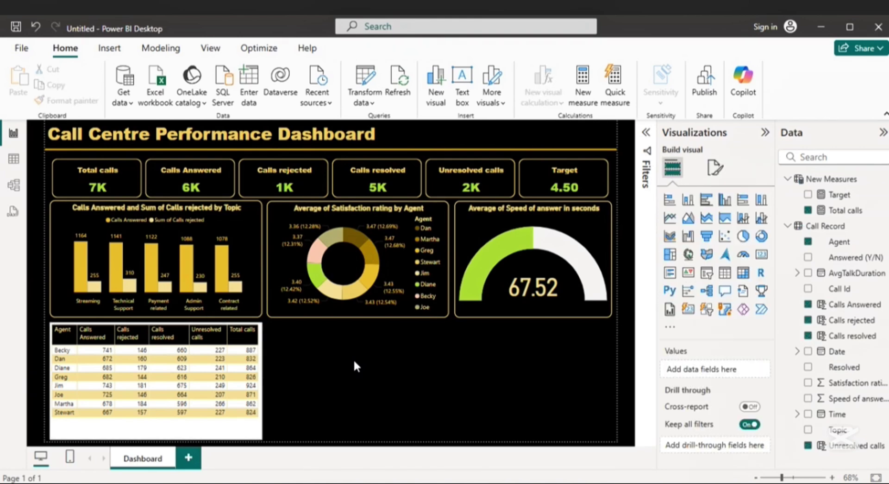
Step: Turn off the matrix's background effect and turn on its visual border
{"action": "left_click", "coordinate": [261, 364]}
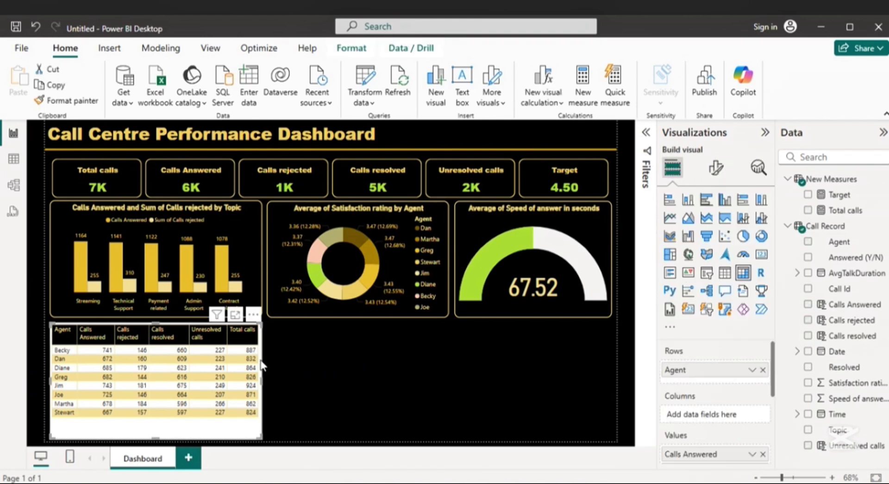
{"action": "left_click", "coordinate": [717, 169]}
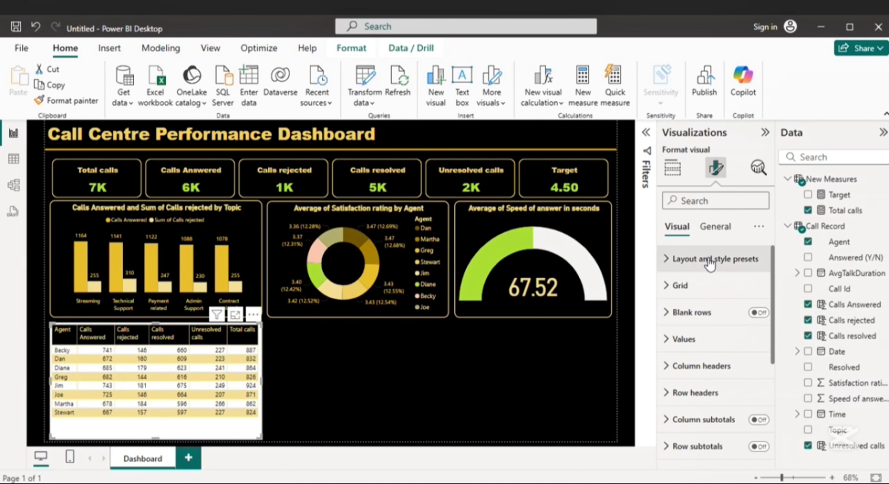
{"action": "left_click", "coordinate": [713, 235]}
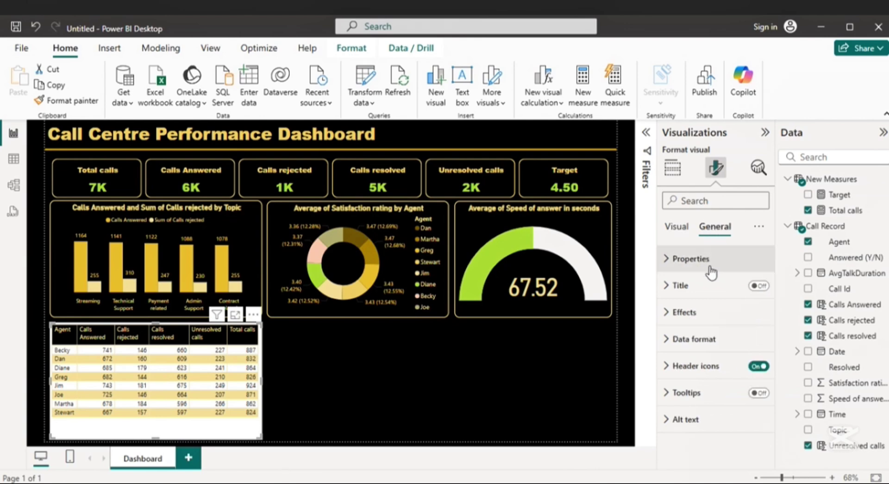
{"action": "left_click", "coordinate": [685, 312]}
{"action": "left_click", "coordinate": [753, 344]}
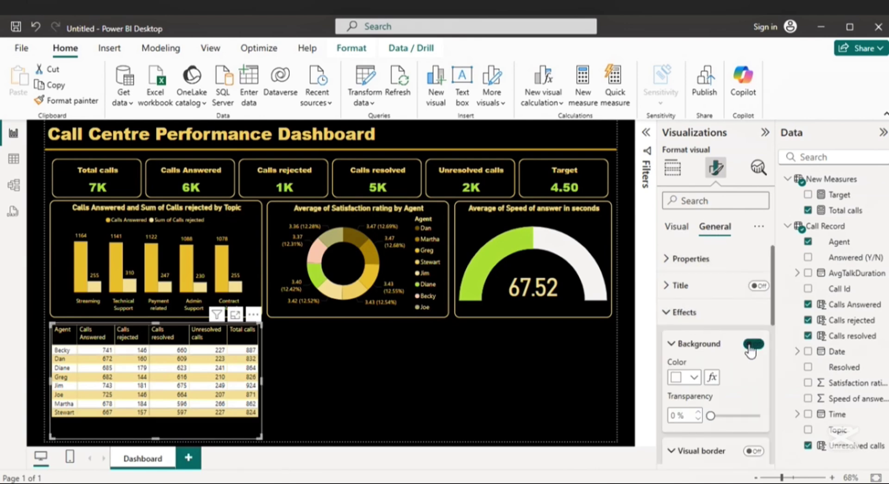
{"action": "scroll", "coordinate": [735, 367], "scroll_direction": "down", "scroll_amount": 3}
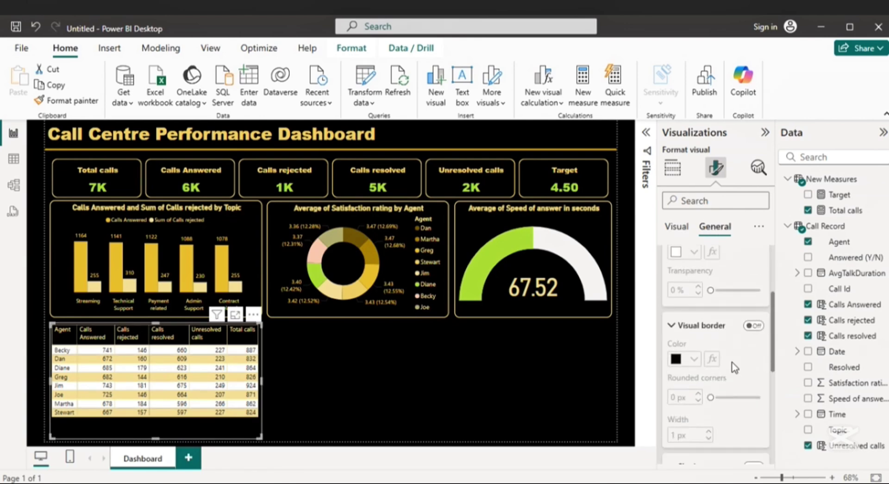
{"action": "left_click", "coordinate": [754, 320]}
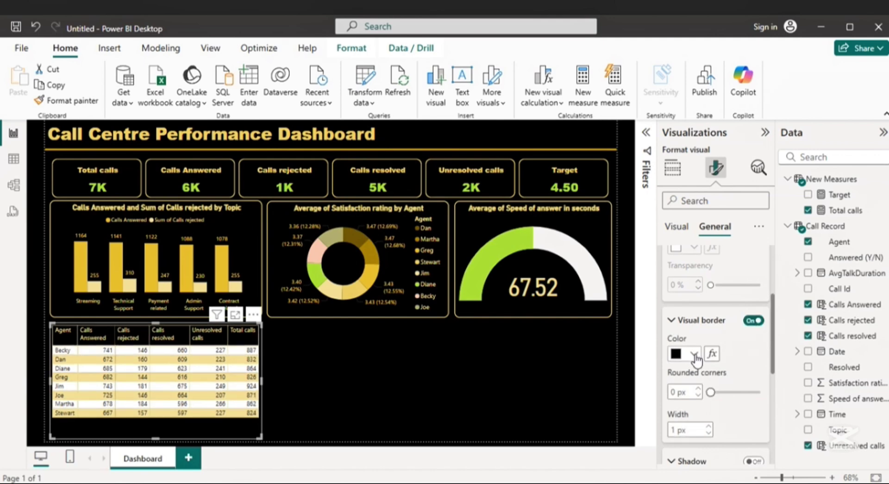
Step: Copy the formatting of the calls by topic column chart onto the matrix with Format painter and clear the resulting cross-highlighting
{"action": "left_click", "coordinate": [254, 231]}
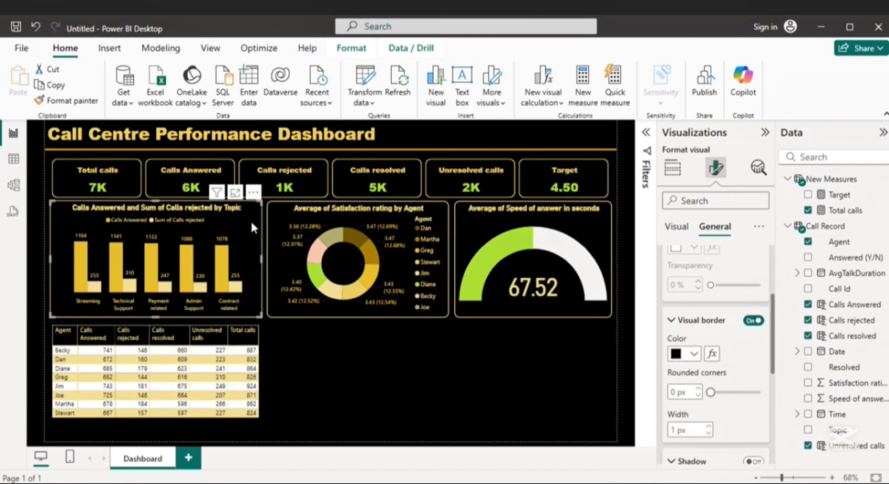
{"action": "left_click", "coordinate": [65, 100]}
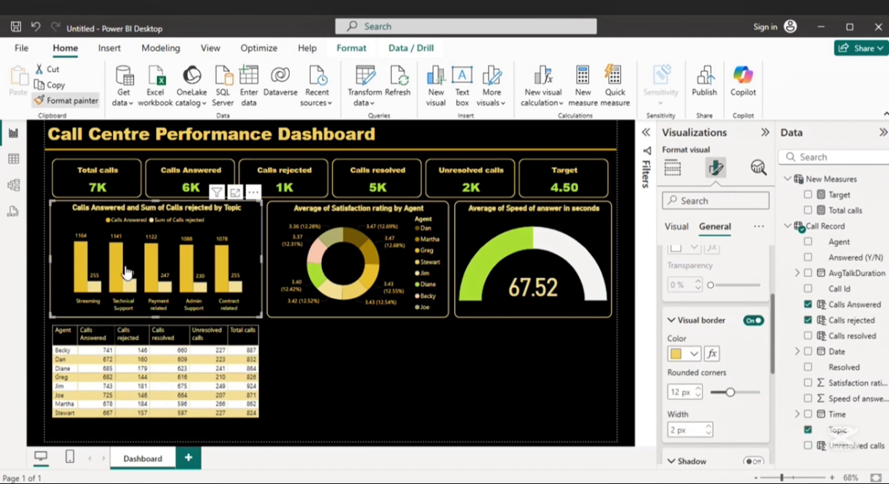
{"action": "left_click", "coordinate": [129, 414]}
{"action": "left_click", "coordinate": [318, 399]}
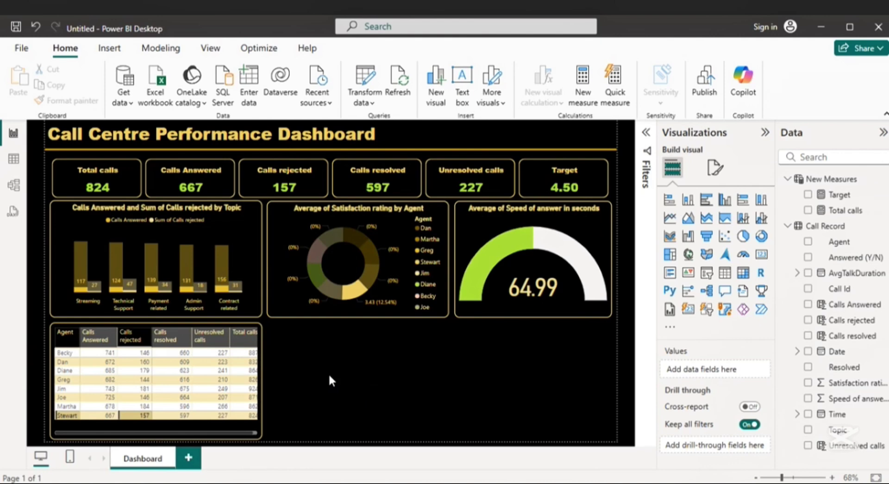
{"action": "left_click", "coordinate": [187, 288]}
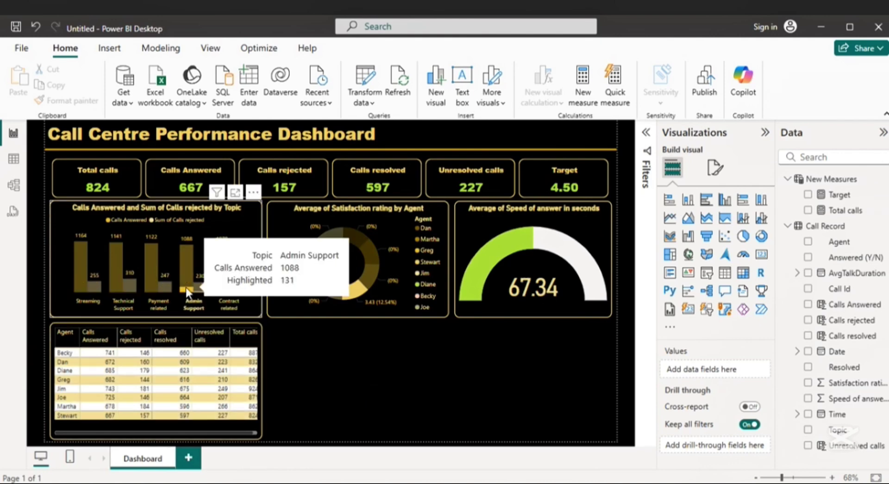
{"action": "left_click", "coordinate": [186, 288]}
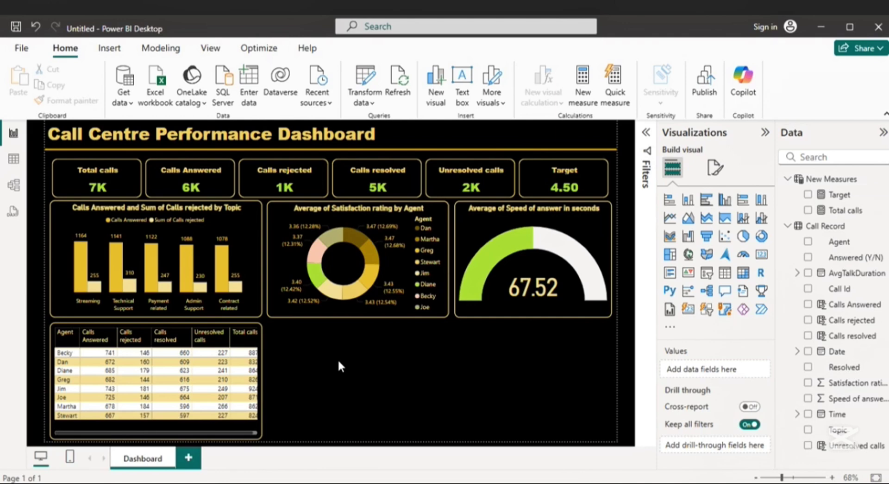
Step: Add a clustered column chart showing Calls Answered and Calls rejected by Agent
{"action": "left_click", "coordinate": [725, 200]}
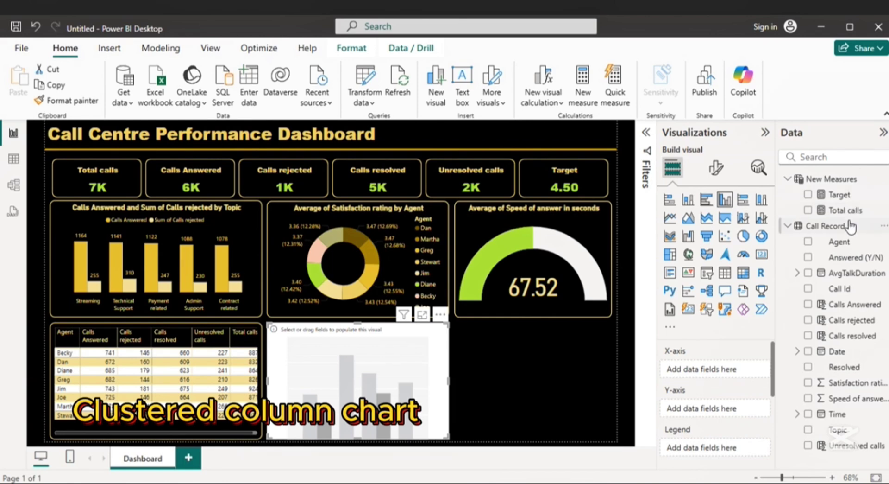
{"action": "left_click", "coordinate": [809, 304]}
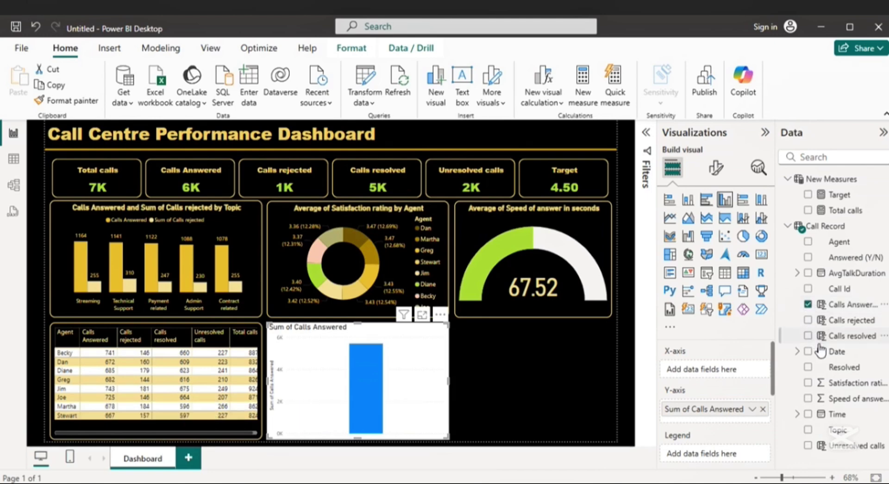
{"action": "left_click", "coordinate": [808, 322]}
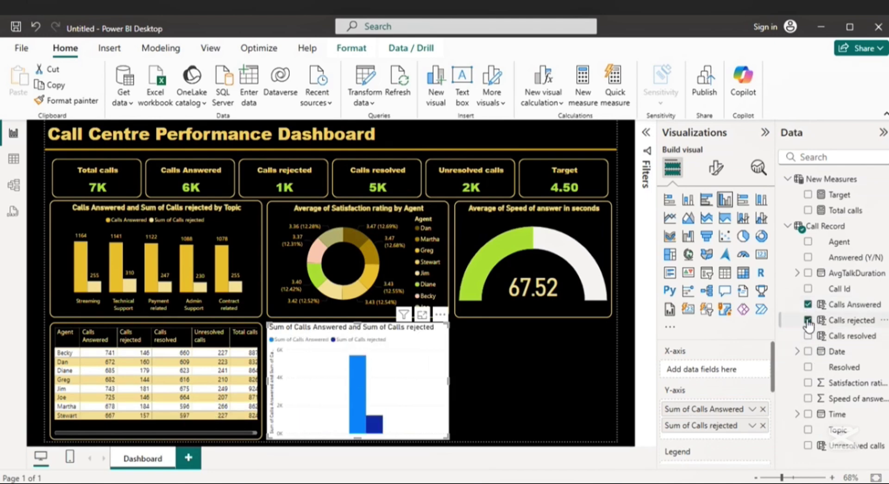
{"action": "left_click", "coordinate": [808, 243]}
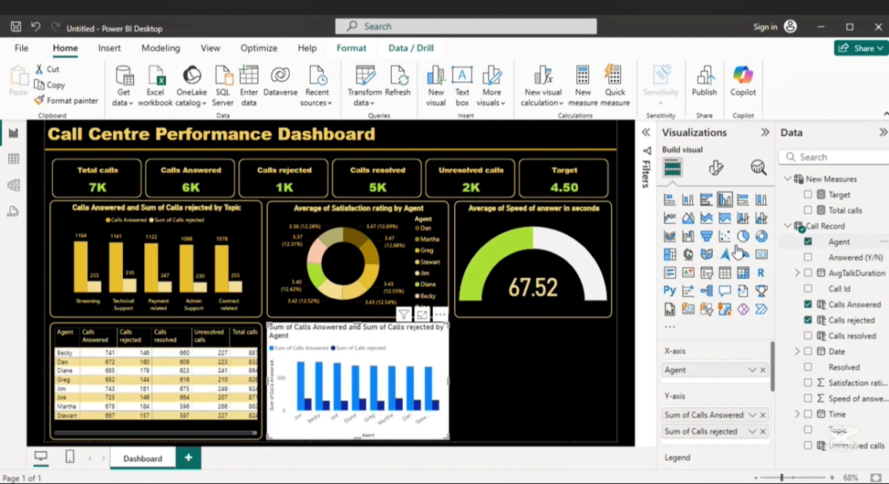
Step: Copy the formatting of the calls by topic column chart onto the new chart by agent with Format painter
{"action": "left_click", "coordinate": [252, 223]}
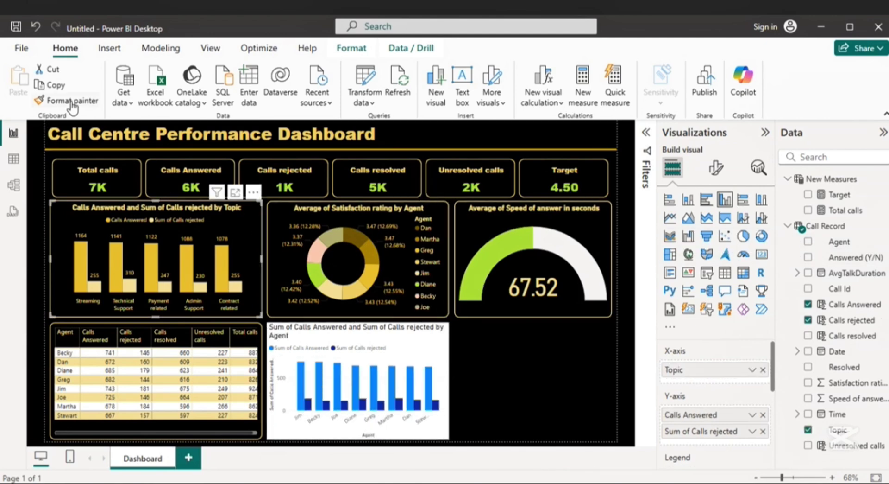
{"action": "left_click", "coordinate": [65, 100]}
{"action": "left_click", "coordinate": [408, 369]}
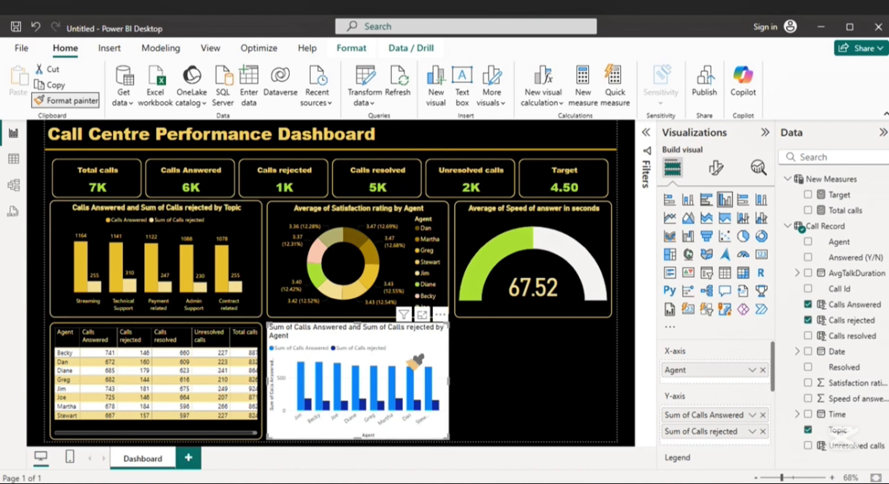
{"action": "left_click", "coordinate": [474, 343]}
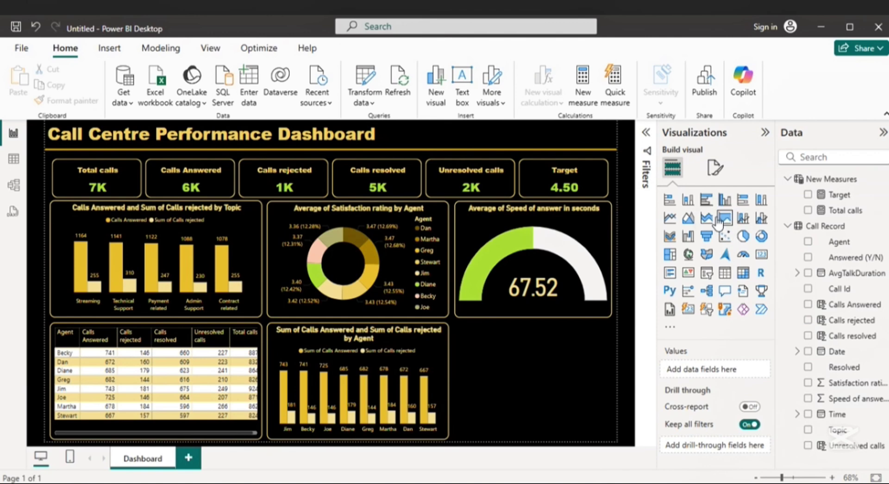
Step: Add a stacked bar chart showing Total calls by Topic
{"action": "left_click", "coordinate": [675, 203]}
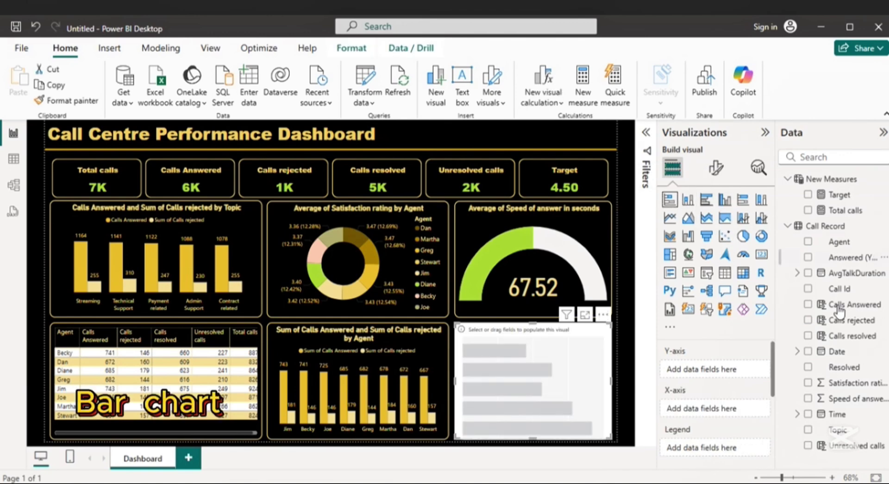
{"action": "left_click", "coordinate": [808, 430]}
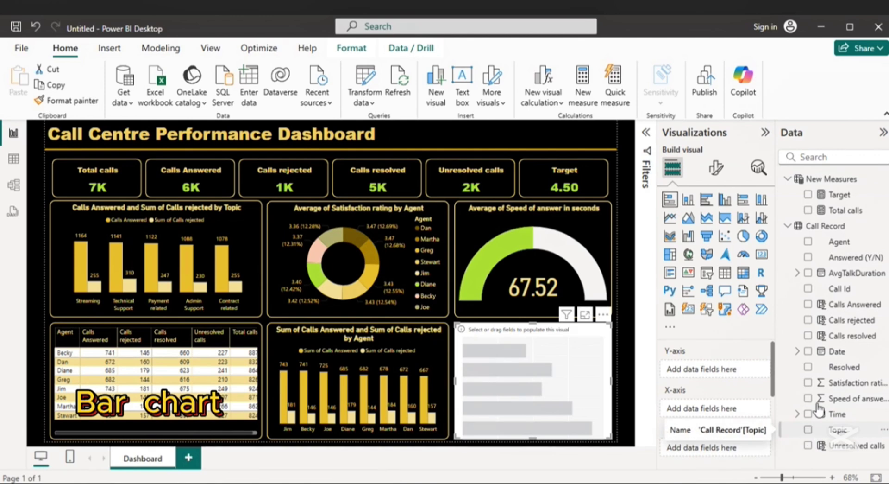
{"action": "left_click", "coordinate": [809, 210]}
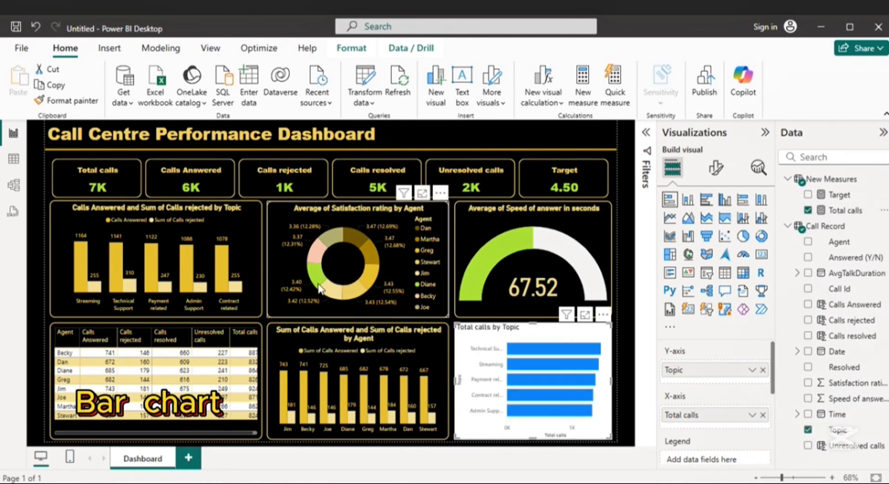
Step: Copy the formatting of the column chart by agent onto the Total calls by Topic bar chart with Format painter
{"action": "left_click", "coordinate": [336, 332]}
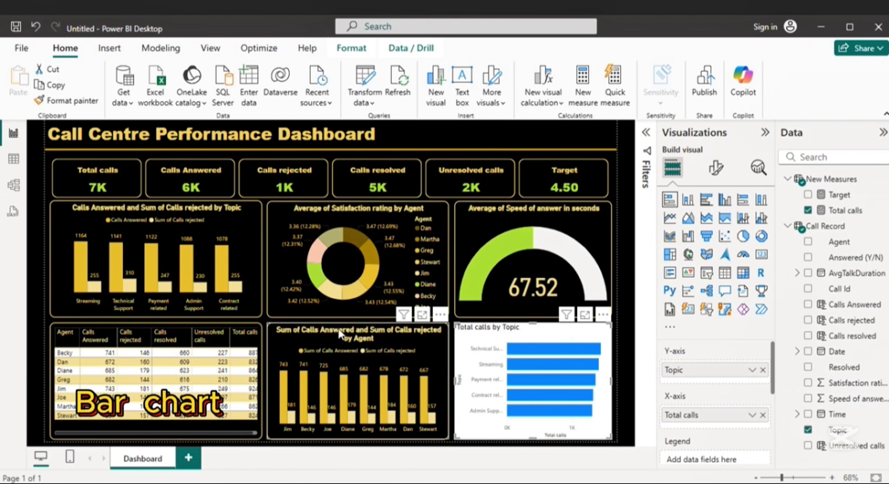
{"action": "left_click", "coordinate": [67, 105]}
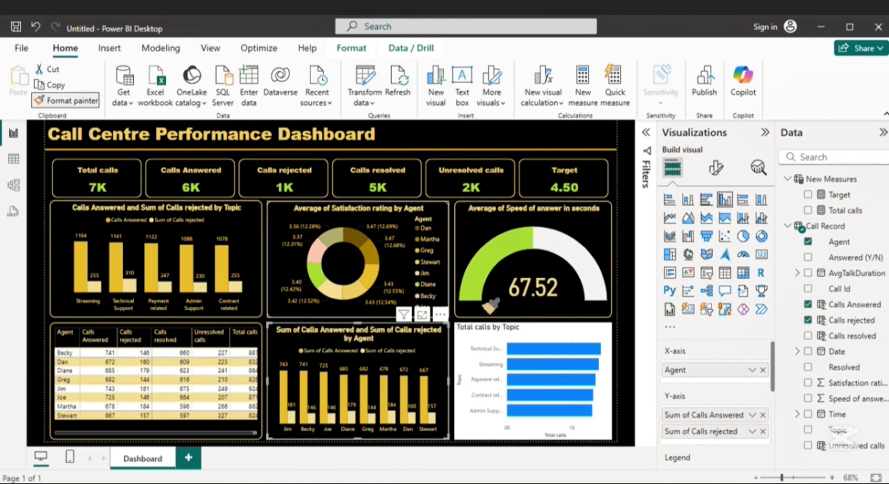
{"action": "left_click", "coordinate": [532, 345]}
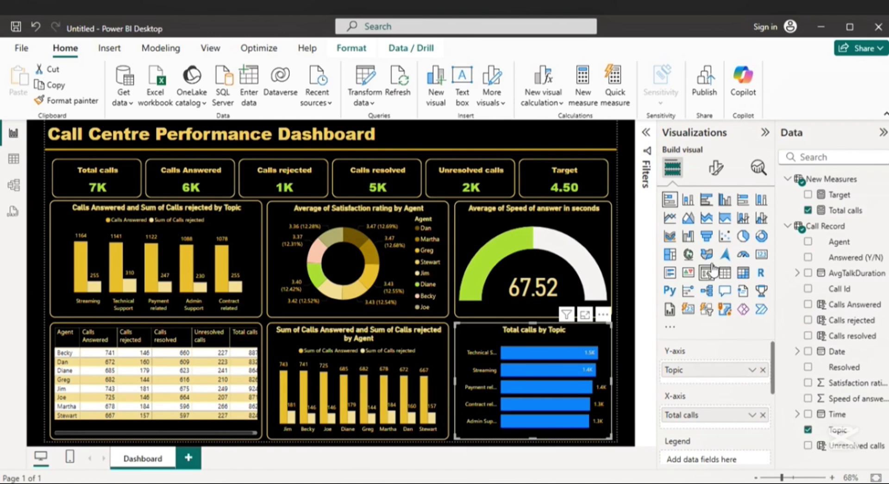
Step: Set the color of all bars in the Total calls by Topic chart to lime green
{"action": "left_click", "coordinate": [715, 169]}
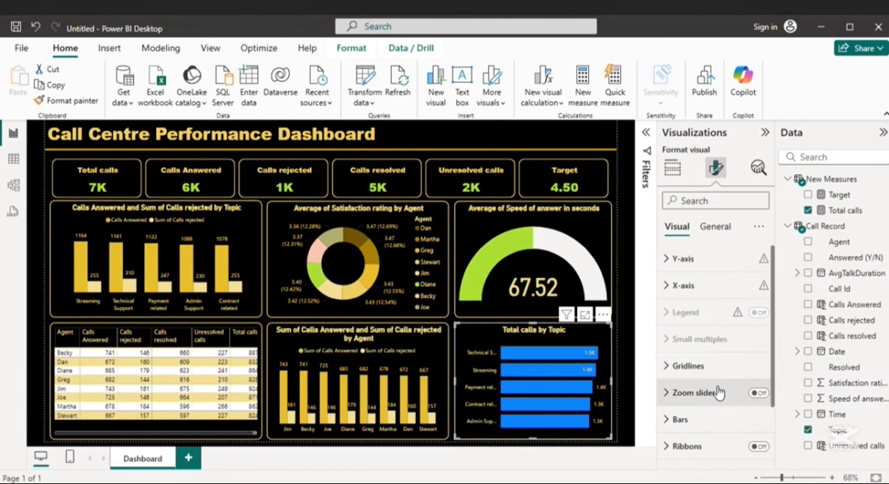
{"action": "scroll", "coordinate": [718, 391], "scroll_direction": "down", "scroll_amount": 3}
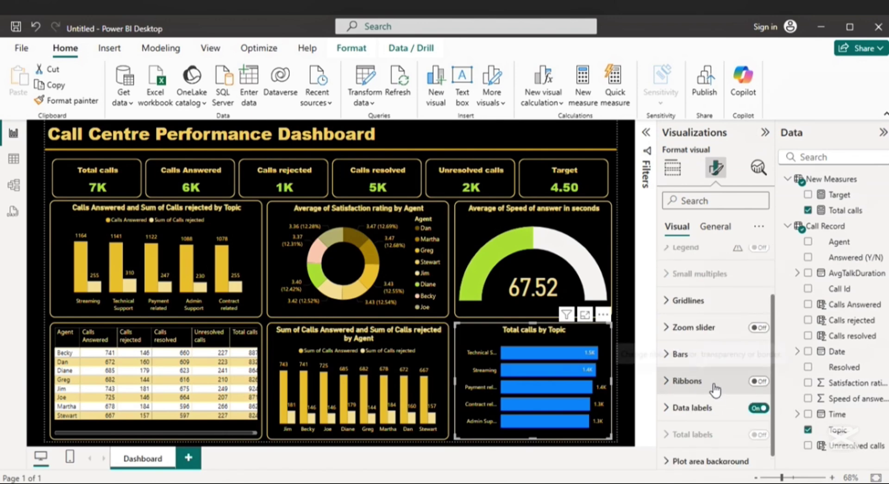
{"action": "left_click", "coordinate": [676, 355]}
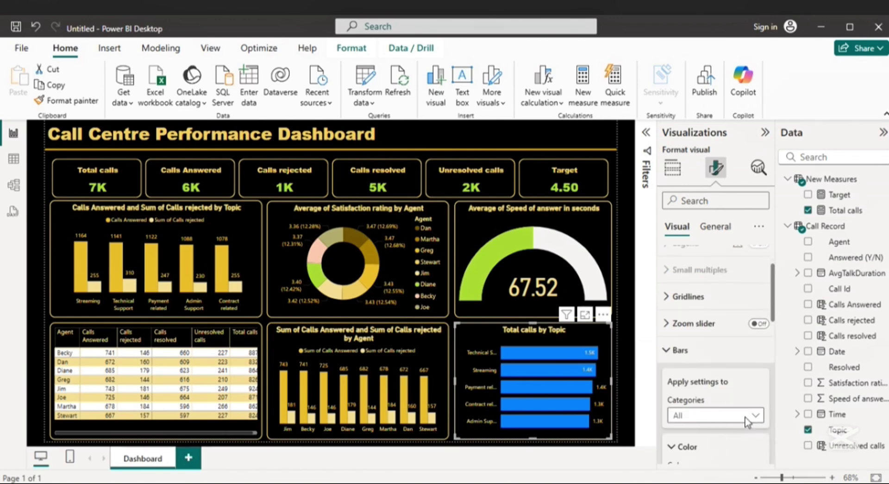
{"action": "scroll", "coordinate": [691, 408], "scroll_direction": "down", "scroll_amount": 2}
{"action": "left_click", "coordinate": [693, 422]}
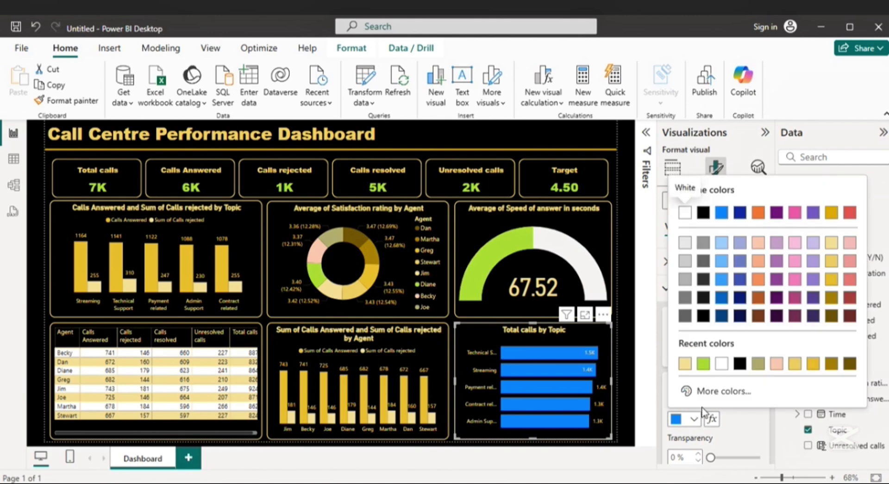
{"action": "left_click", "coordinate": [703, 364]}
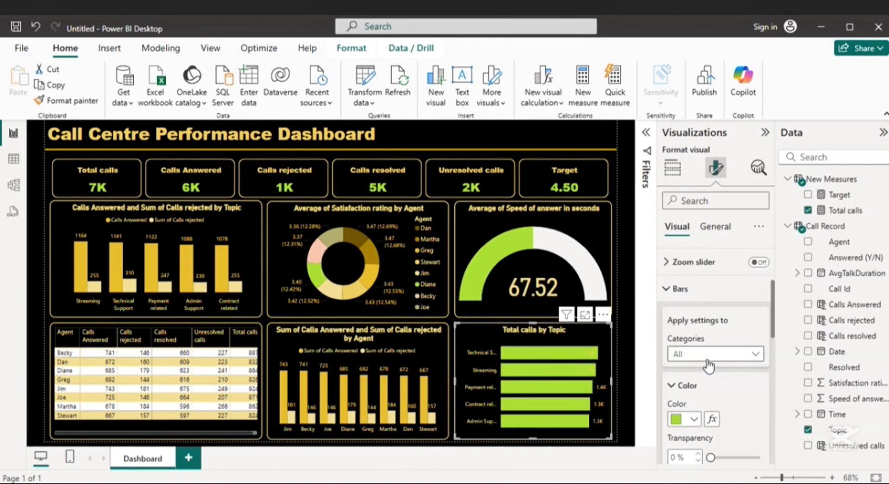
{"action": "scroll", "coordinate": [713, 370], "scroll_direction": "down", "scroll_amount": 5}
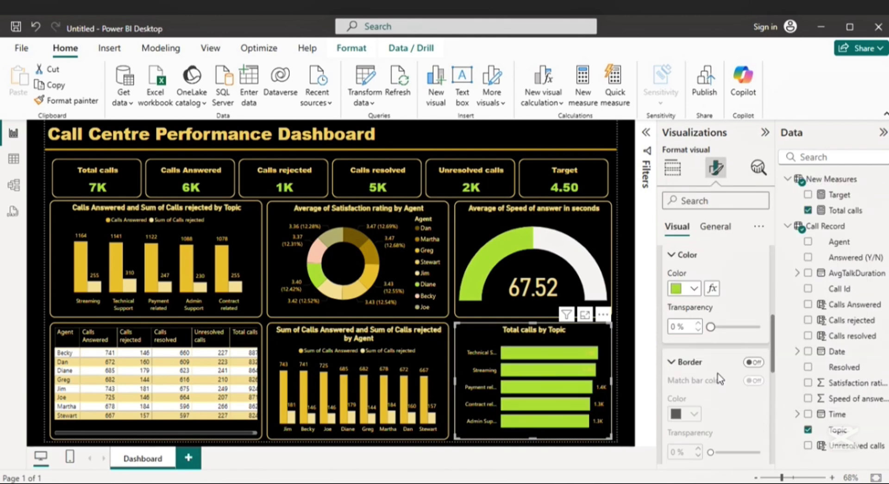
Step: Set the data label value color of the Total calls by Topic bar chart to white
{"action": "scroll", "coordinate": [719, 379], "scroll_direction": "down", "scroll_amount": 5}
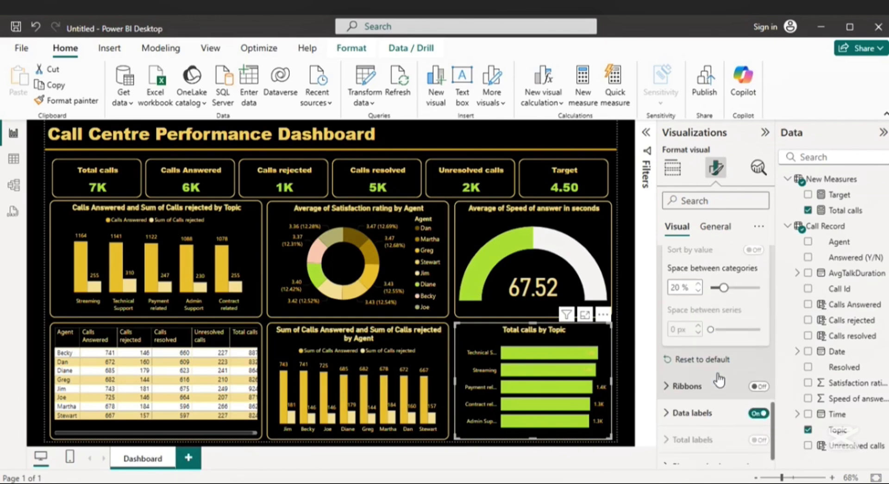
{"action": "left_click", "coordinate": [668, 413]}
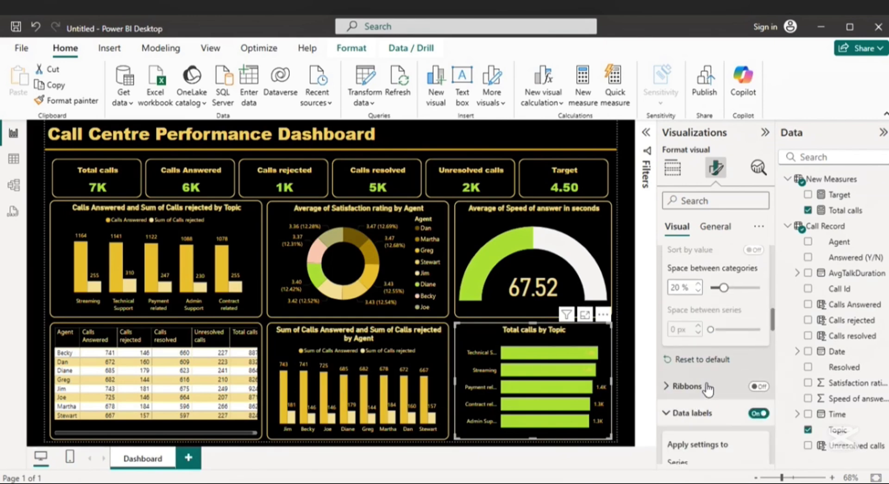
{"action": "scroll", "coordinate": [707, 383], "scroll_direction": "down", "scroll_amount": 5}
{"action": "scroll", "coordinate": [707, 387], "scroll_direction": "down", "scroll_amount": 8}
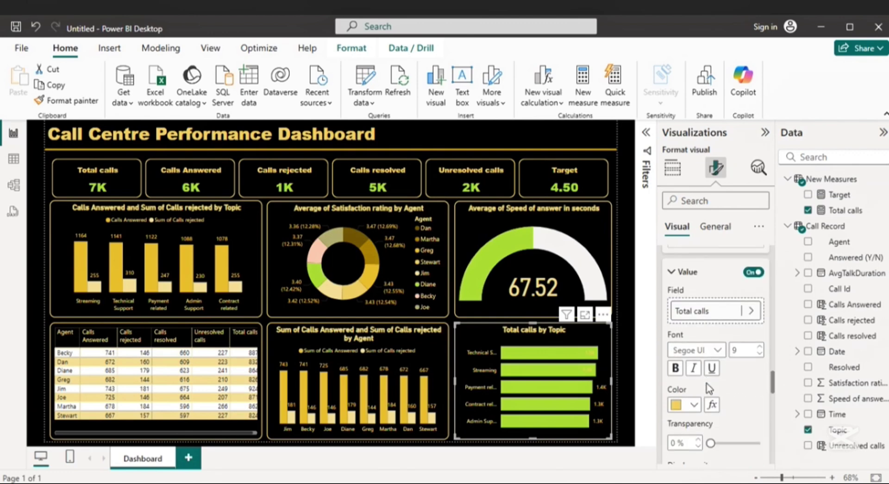
{"action": "left_click", "coordinate": [694, 407]}
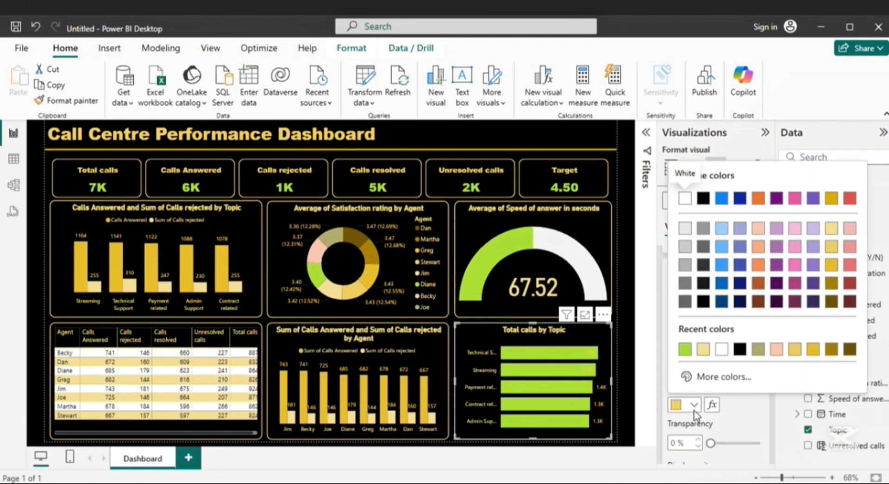
{"action": "left_click", "coordinate": [722, 352]}
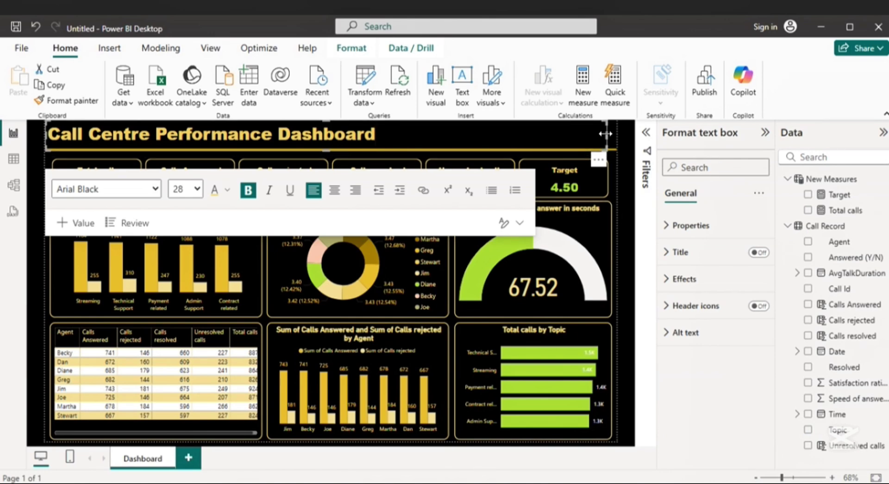
Step: Narrow the text box of the Call Centre Performance Dashboard title so it ends just after the title text
{"action": "left_click_drag", "start_coordinate": [605, 134], "coordinate": [378, 130]}
{"action": "left_click", "coordinate": [628, 228]}
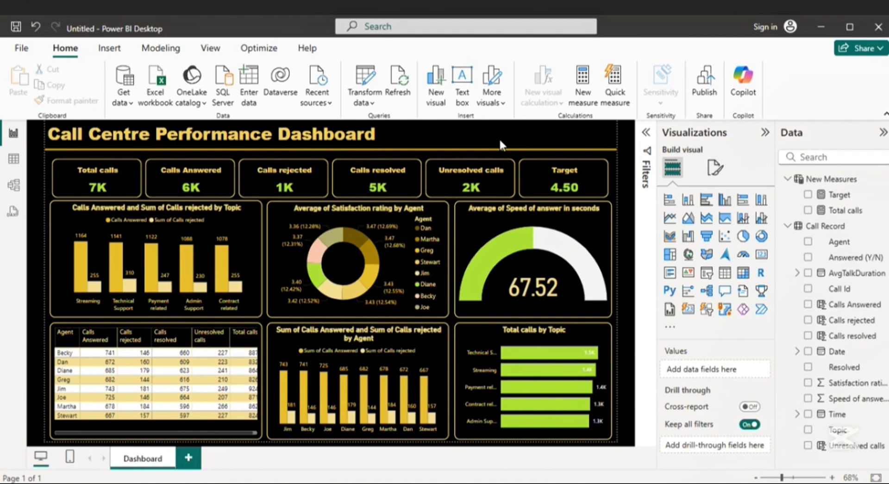
Step: Examine the data label formatting settings of the Total calls by Topic bar chart, from position through value, detail and layout
{"action": "left_click", "coordinate": [575, 346]}
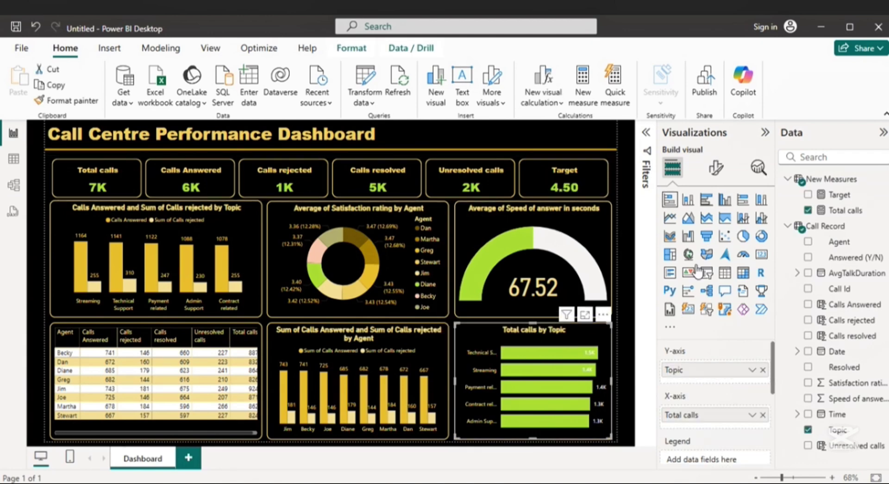
{"action": "left_click", "coordinate": [717, 168]}
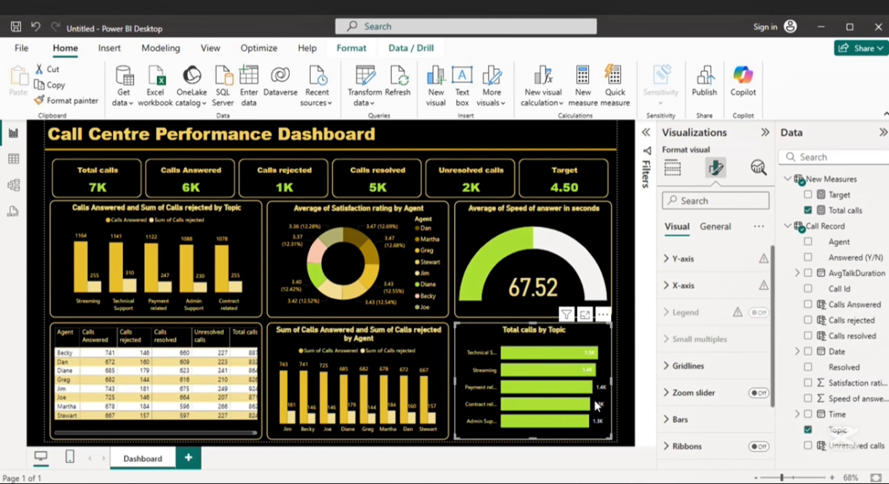
{"action": "scroll", "coordinate": [737, 356], "scroll_direction": "down", "scroll_amount": 1}
{"action": "scroll", "coordinate": [737, 357], "scroll_direction": "down", "scroll_amount": 1}
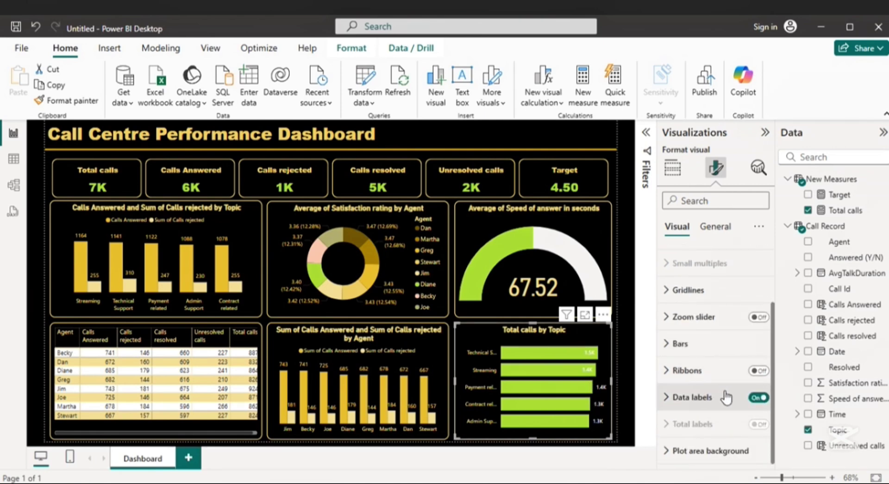
{"action": "left_click", "coordinate": [672, 408]}
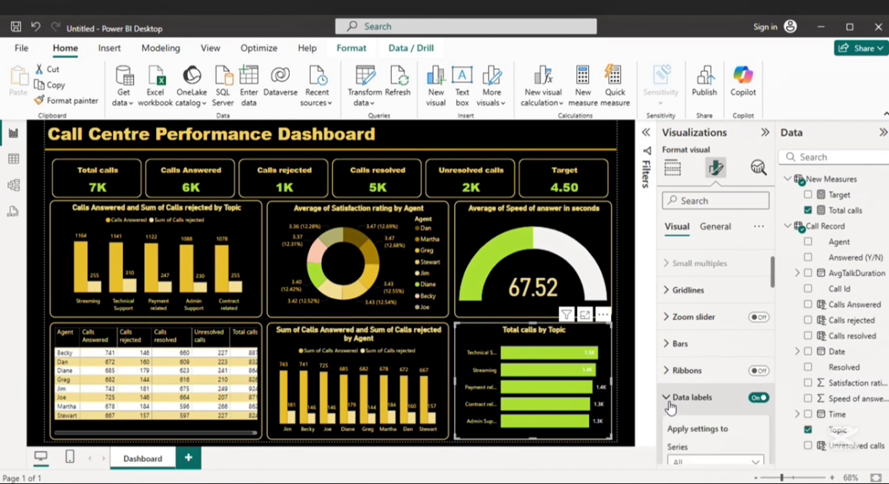
{"action": "scroll", "coordinate": [741, 359], "scroll_direction": "down", "scroll_amount": 5}
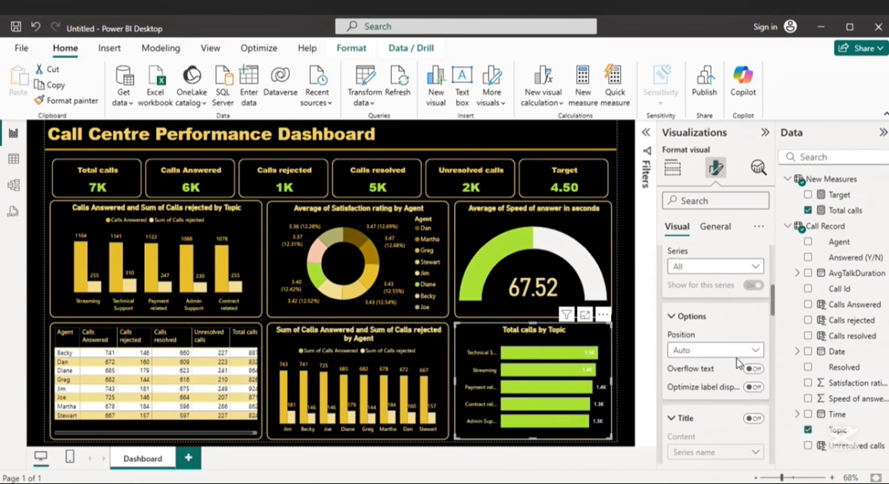
{"action": "scroll", "coordinate": [739, 364], "scroll_direction": "down", "scroll_amount": 5}
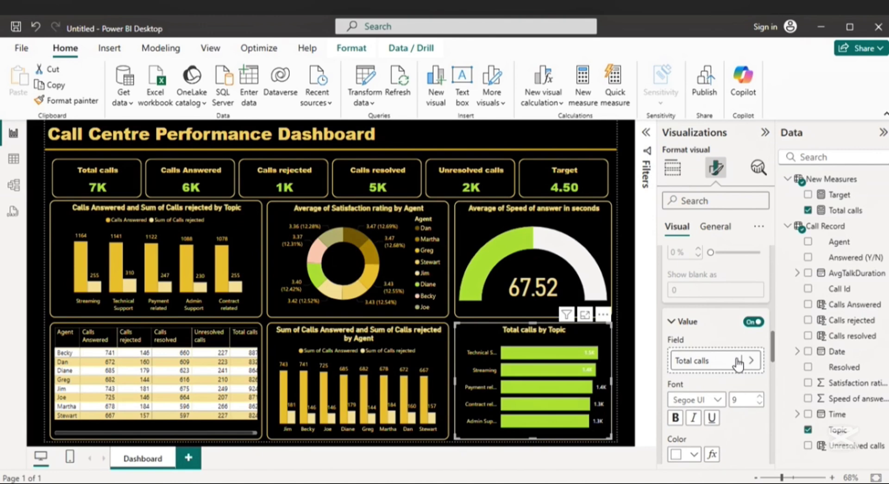
{"action": "scroll", "coordinate": [739, 363], "scroll_direction": "down", "scroll_amount": 8}
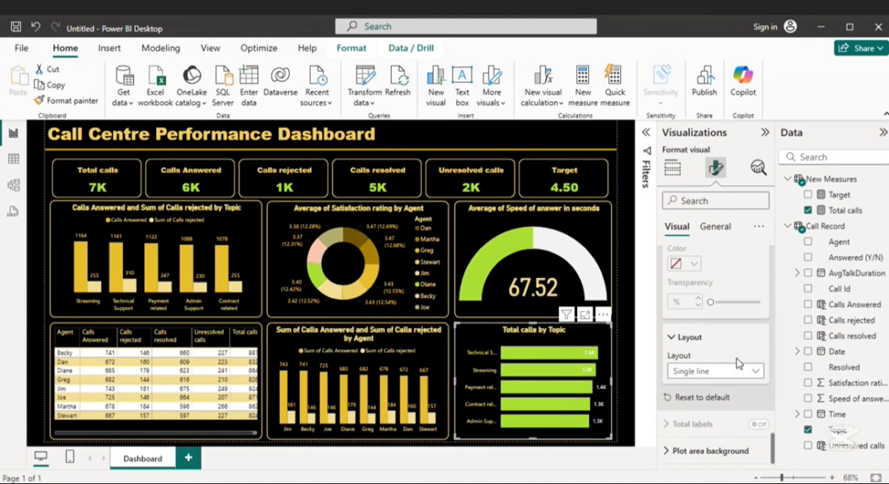
{"action": "scroll", "coordinate": [739, 364], "scroll_direction": "up", "scroll_amount": 12}
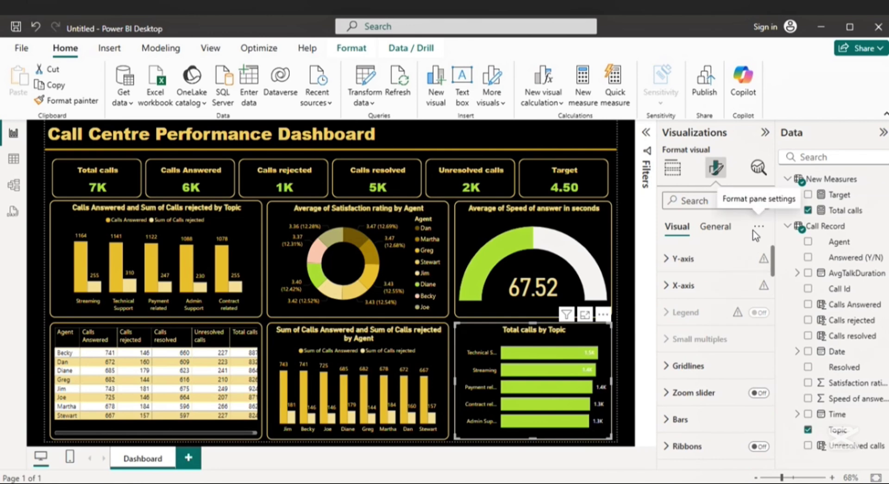
{"action": "left_click", "coordinate": [727, 227]}
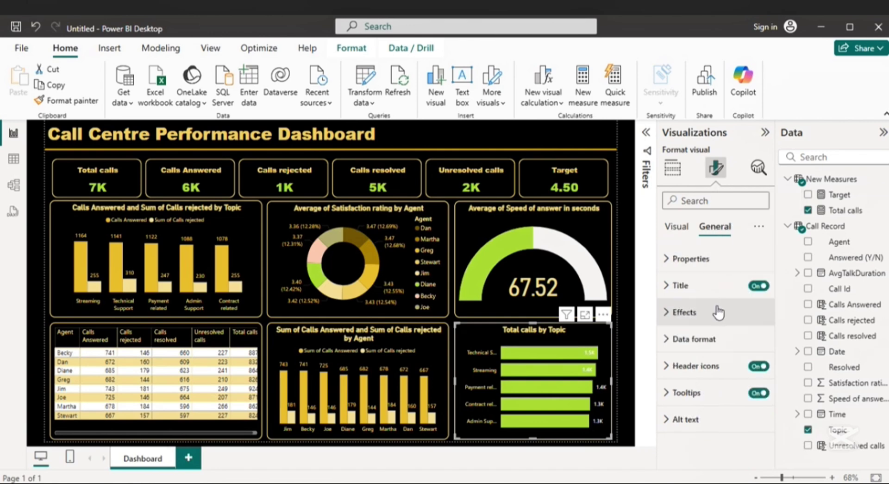
{"action": "left_click", "coordinate": [679, 227]}
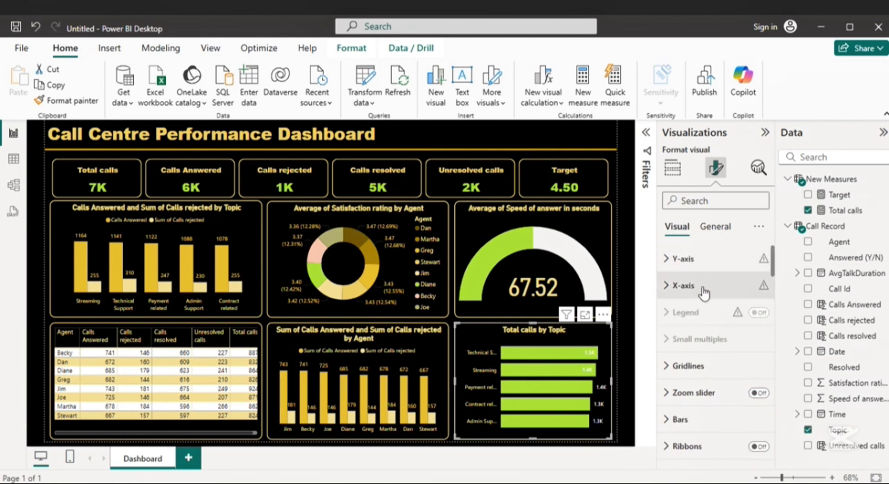
{"action": "scroll", "coordinate": [711, 361], "scroll_direction": "down", "scroll_amount": 2}
{"action": "scroll", "coordinate": [711, 362], "scroll_direction": "down", "scroll_amount": 6}
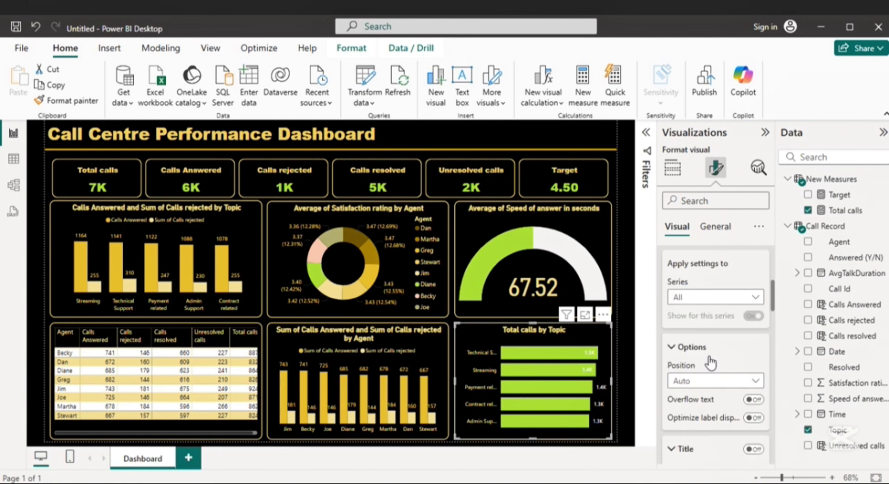
{"action": "scroll", "coordinate": [712, 362], "scroll_direction": "down", "scroll_amount": 5}
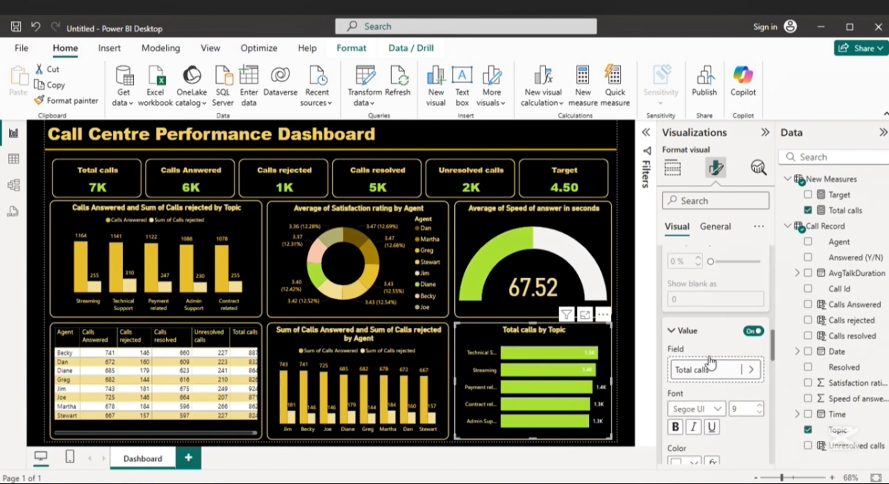
{"action": "scroll", "coordinate": [711, 358], "scroll_direction": "down", "scroll_amount": 3}
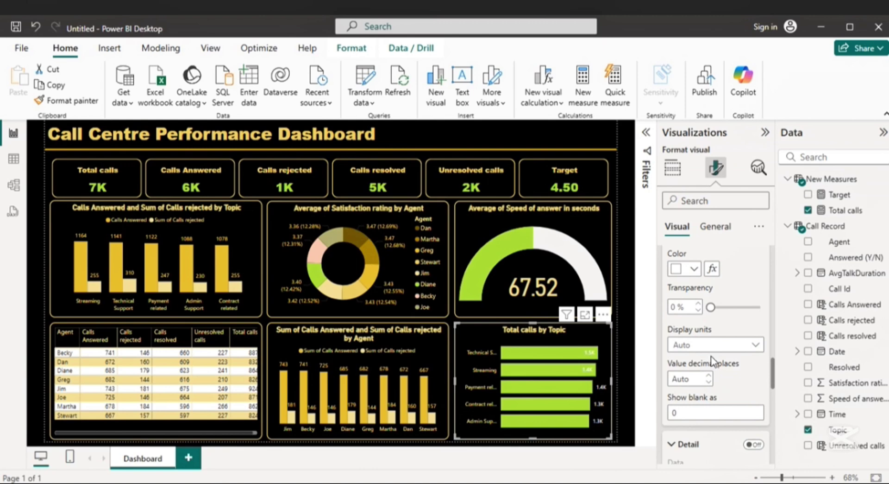
{"action": "scroll", "coordinate": [747, 351], "scroll_direction": "down", "scroll_amount": 2}
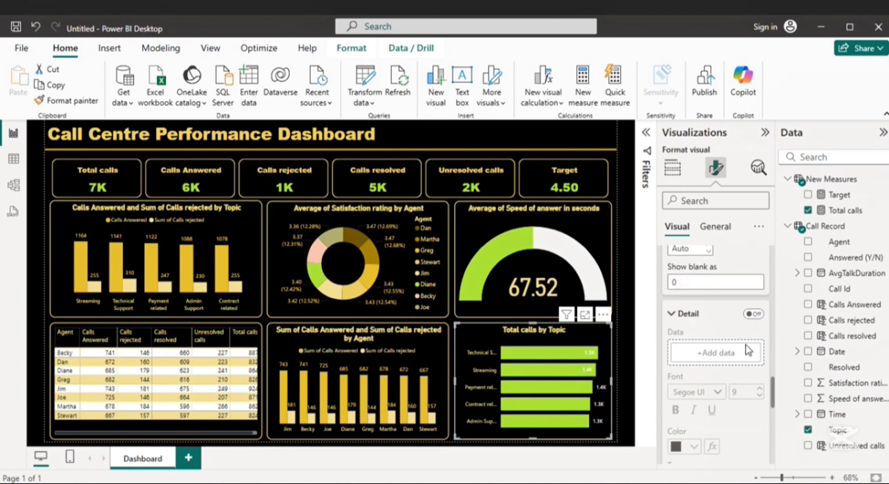
{"action": "scroll", "coordinate": [747, 347], "scroll_direction": "up", "scroll_amount": 6}
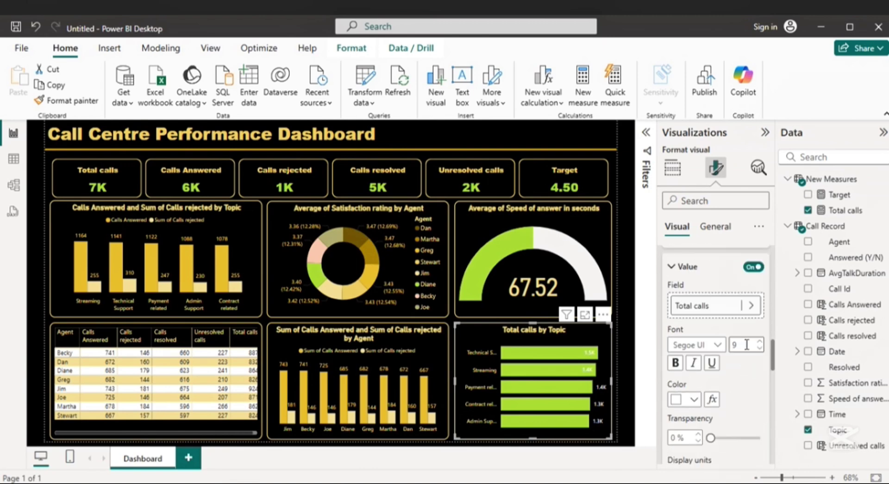
Step: Try gold as the data label value color of the Total calls by Topic chart, and set it back to white
{"action": "left_click", "coordinate": [695, 400]}
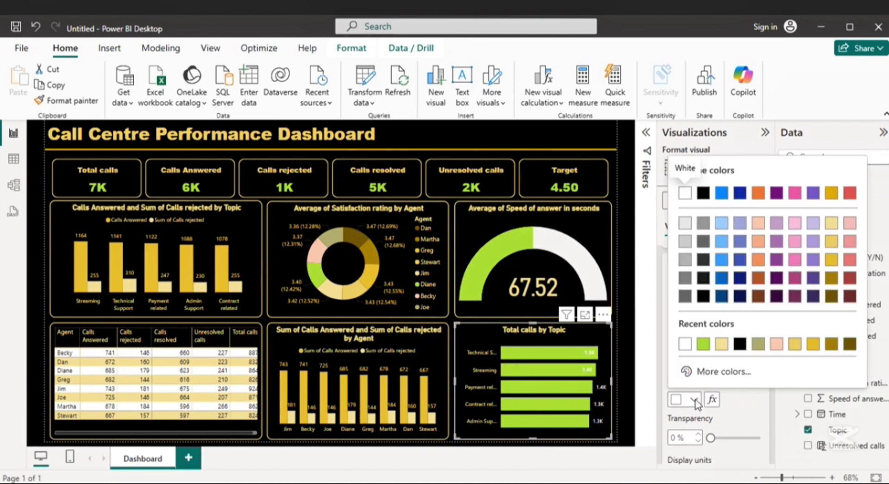
{"action": "left_click", "coordinate": [794, 344]}
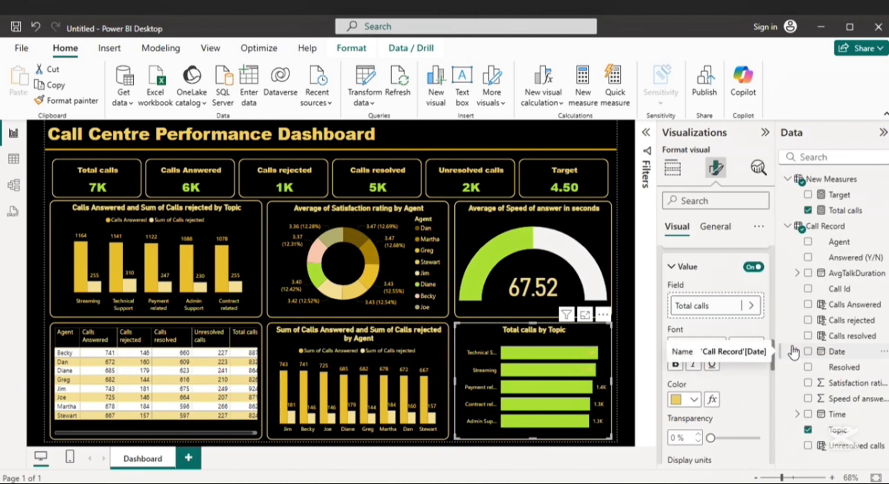
{"action": "left_click", "coordinate": [694, 399]}
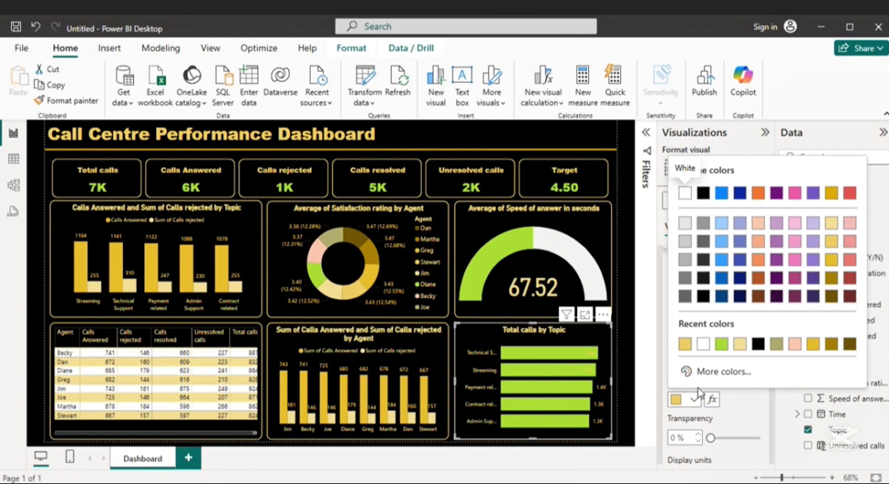
{"action": "left_click", "coordinate": [703, 345]}
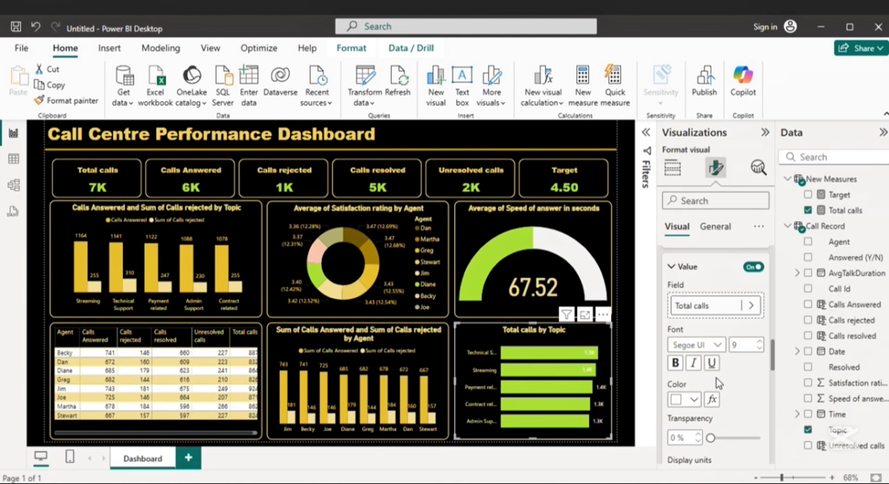
Step: Examine the display unit and layout options available for the data labels of the Total calls by Topic chart
{"action": "scroll", "coordinate": [718, 383], "scroll_direction": "down", "scroll_amount": 3}
{"action": "left_click", "coordinate": [753, 411]}
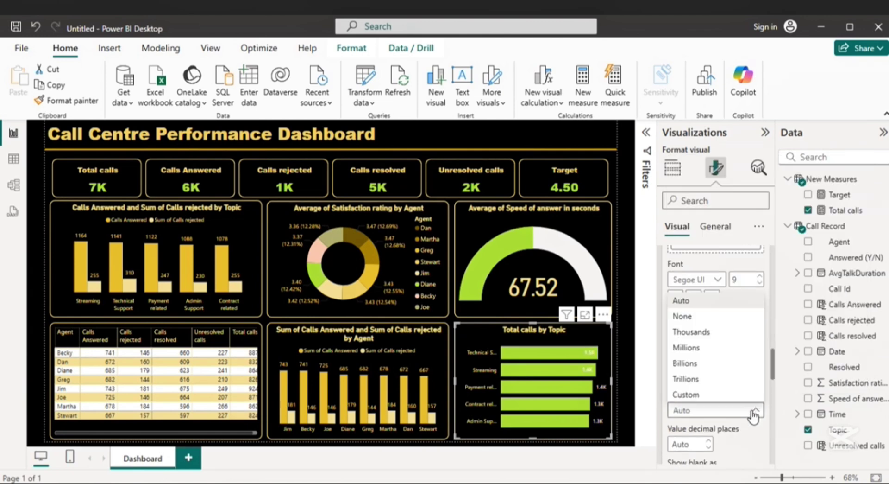
{"action": "left_click", "coordinate": [753, 414]}
{"action": "scroll", "coordinate": [743, 392], "scroll_direction": "down", "scroll_amount": 6}
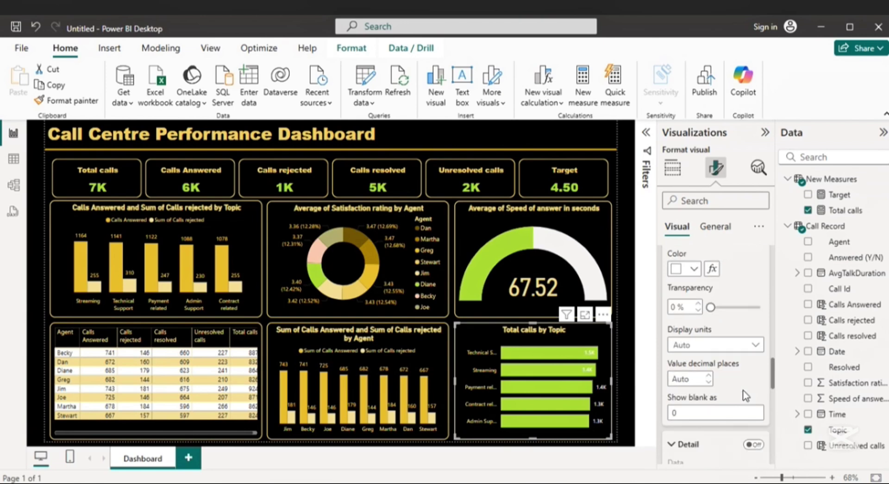
{"action": "scroll", "coordinate": [745, 394], "scroll_direction": "down", "scroll_amount": 8}
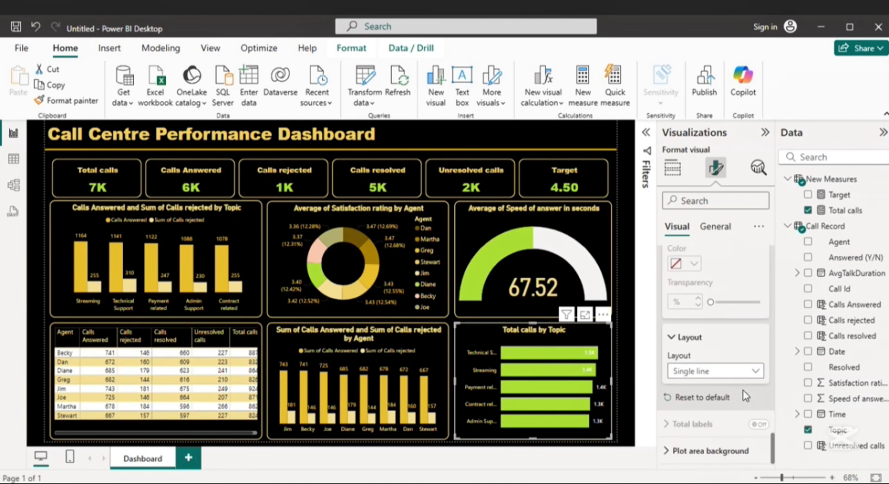
{"action": "left_click", "coordinate": [754, 372]}
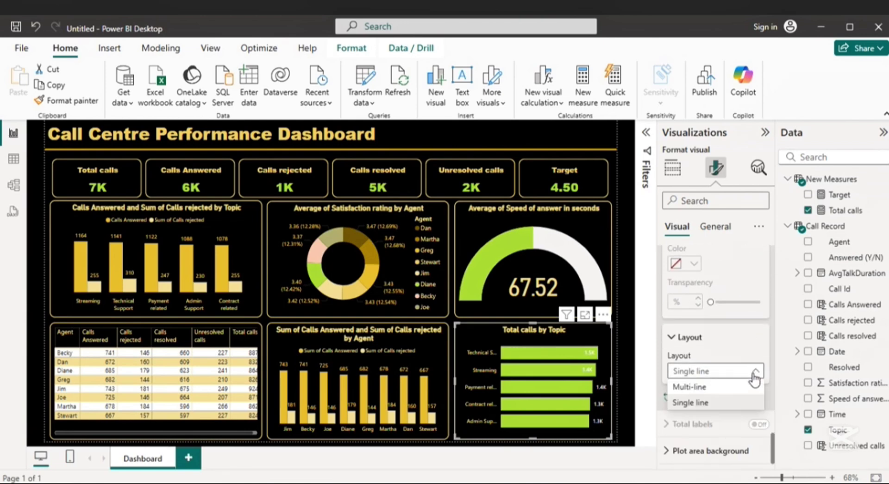
{"action": "left_click", "coordinate": [755, 376]}
{"action": "scroll", "coordinate": [754, 376], "scroll_direction": "up", "scroll_amount": 10}
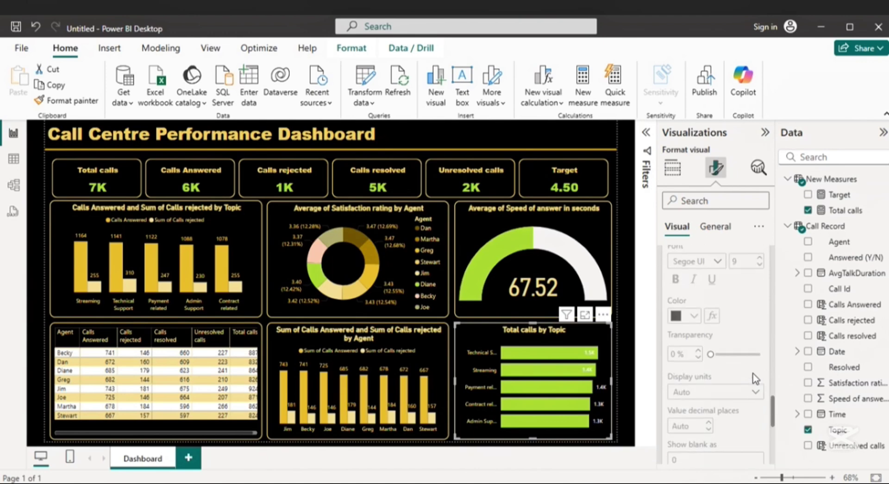
{"action": "scroll", "coordinate": [755, 379], "scroll_direction": "up", "scroll_amount": 8}
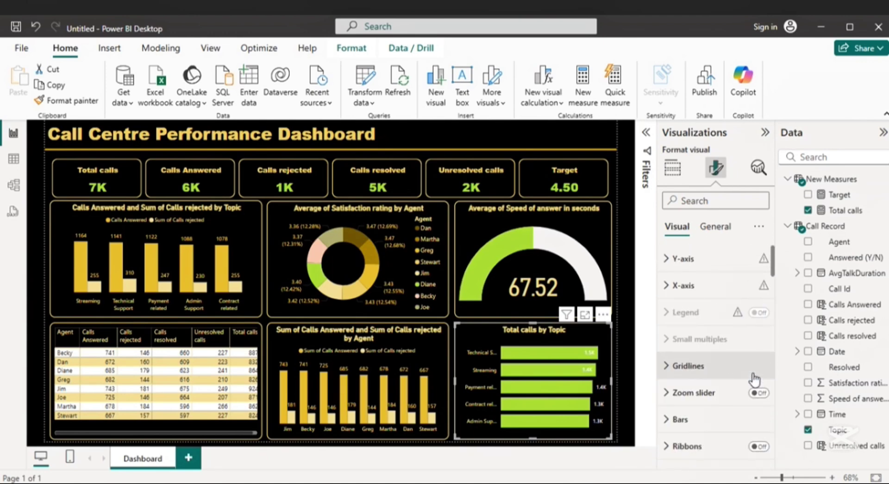
Step: Add a slicer for the Agent field to the dashboard page and open its format settings
{"action": "left_click", "coordinate": [409, 133]}
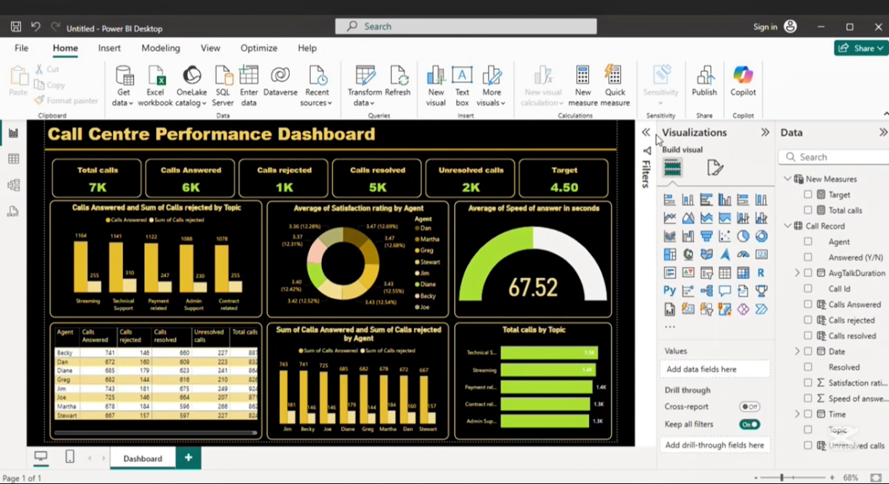
{"action": "left_click", "coordinate": [707, 273]}
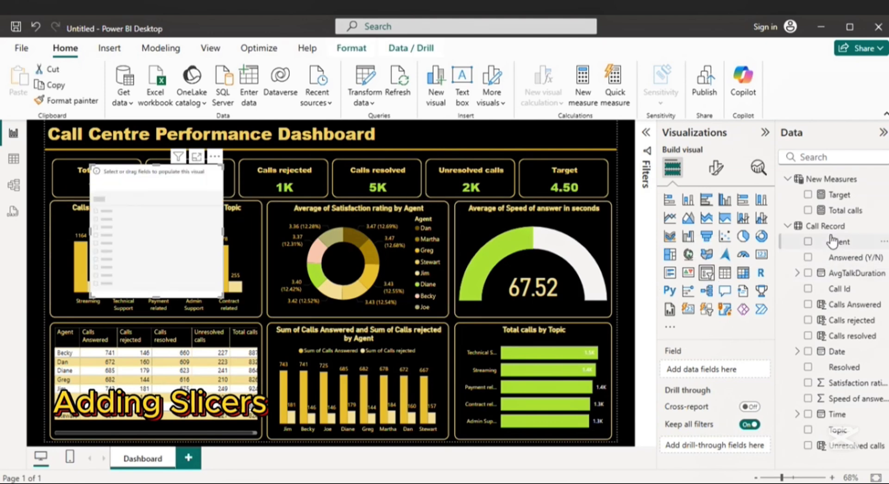
{"action": "left_click", "coordinate": [809, 242]}
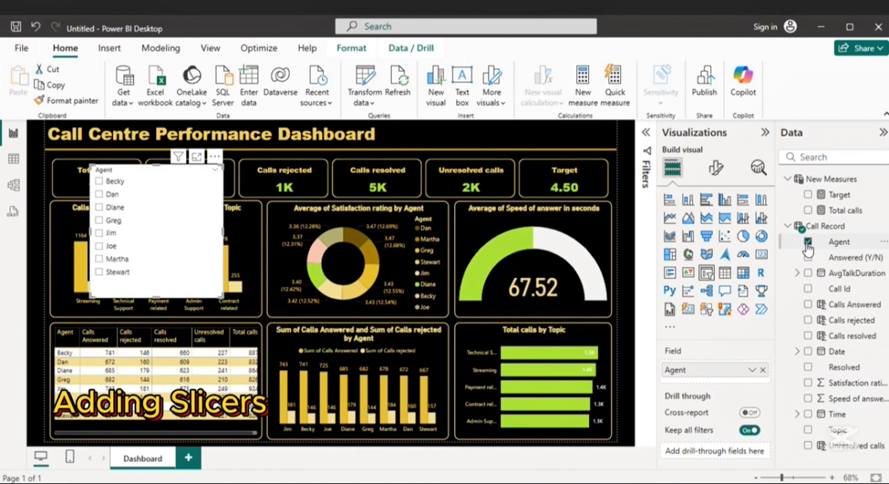
{"action": "left_click", "coordinate": [716, 168]}
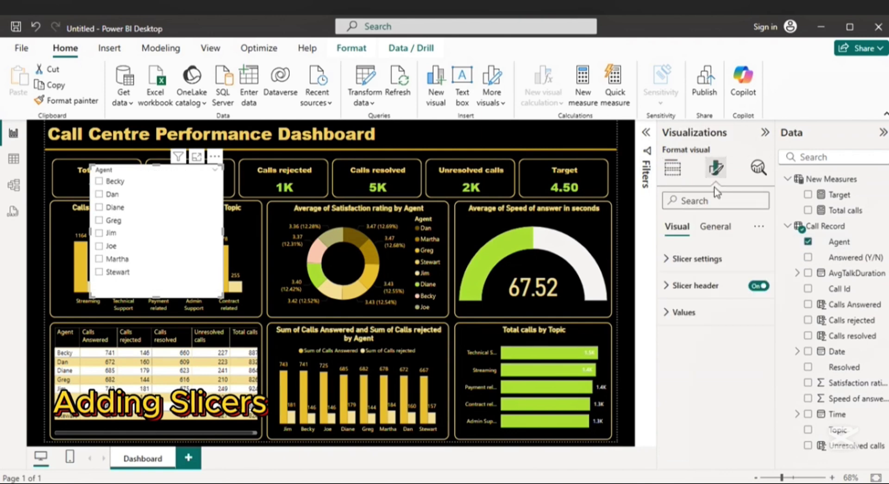
Step: Change the Agent slicer's style from a vertical list to Dropdown
{"action": "left_click", "coordinate": [711, 271]}
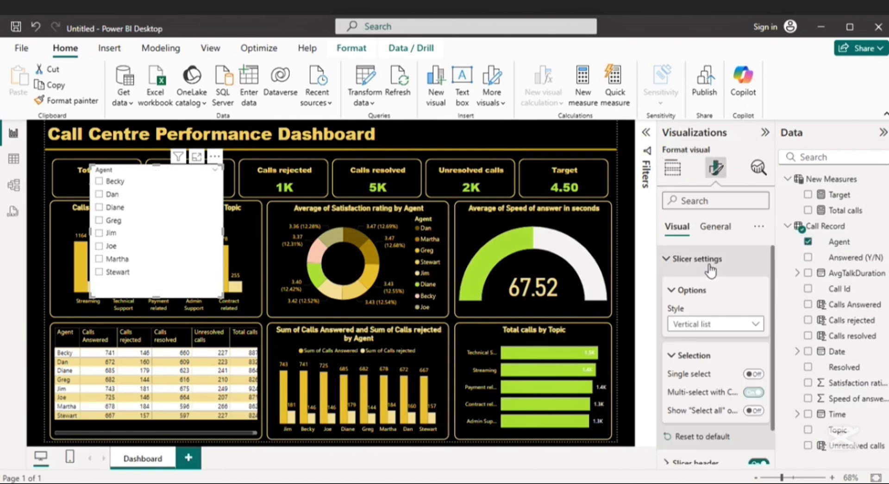
{"action": "left_click", "coordinate": [755, 324]}
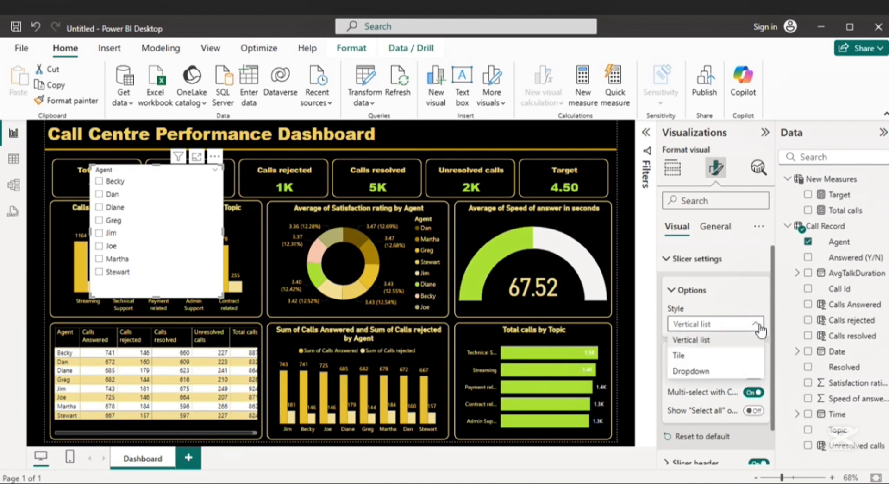
{"action": "left_click", "coordinate": [692, 371]}
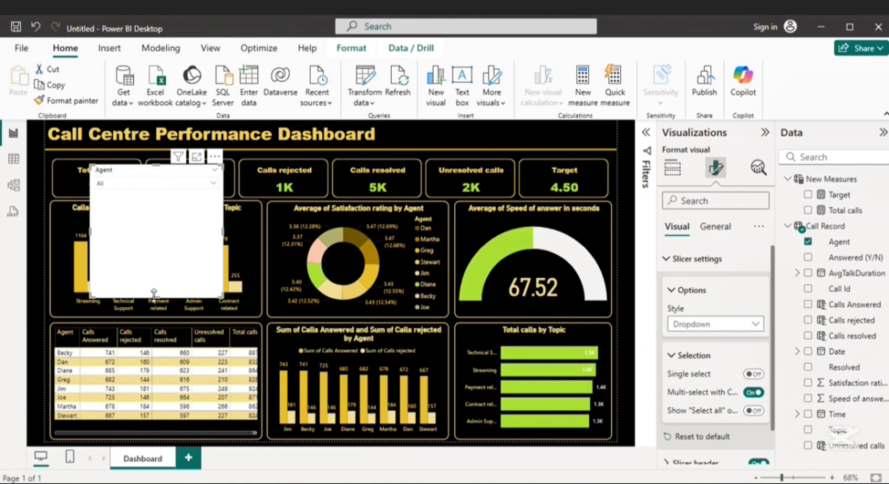
Step: Shrink the Agent slicer to a narrow strip and place it in the header beside the dashboard title
{"action": "left_click_drag", "start_coordinate": [156, 297], "coordinate": [458, 115]}
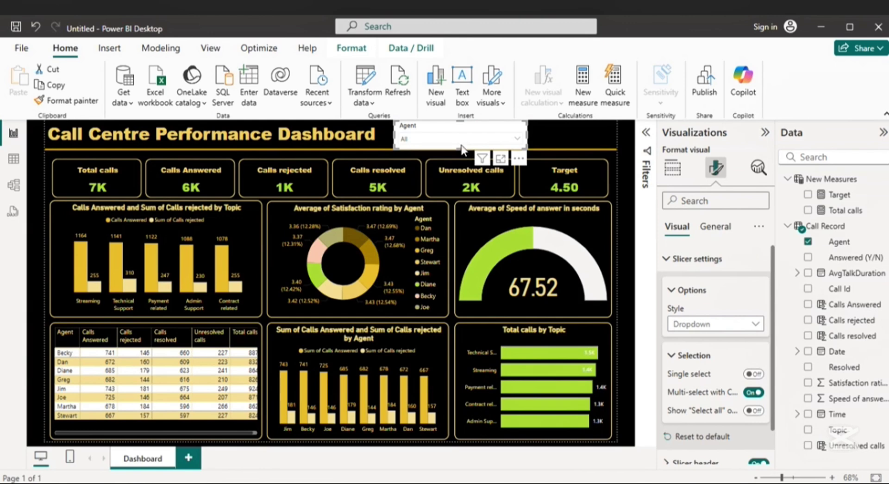
{"action": "left_click_drag", "start_coordinate": [461, 148], "coordinate": [460, 143]}
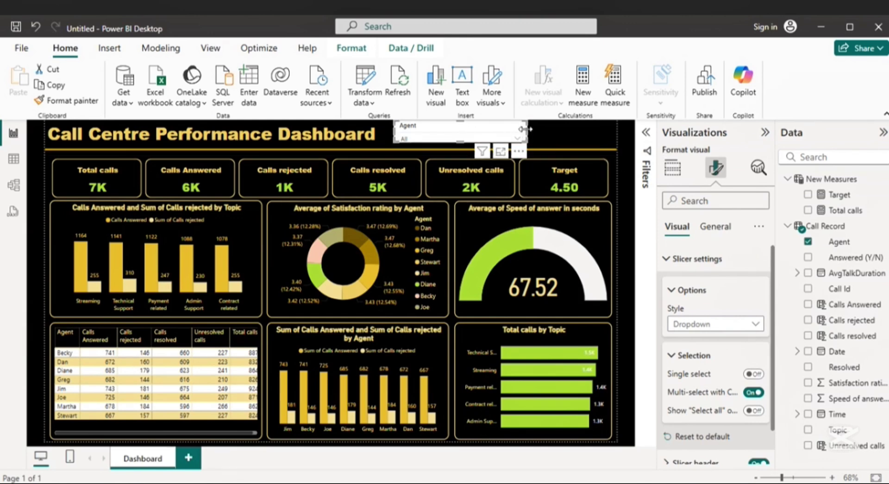
{"action": "left_click_drag", "start_coordinate": [523, 129], "coordinate": [516, 135]}
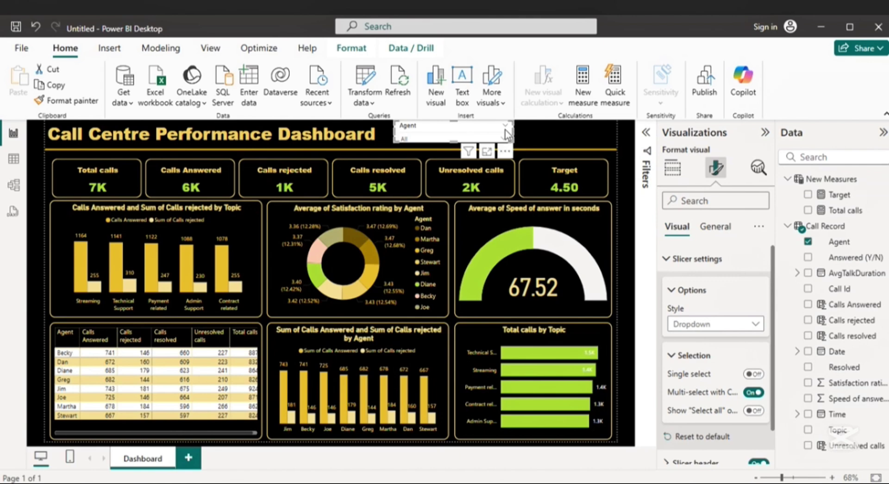
{"action": "left_click_drag", "start_coordinate": [477, 130], "coordinate": [471, 130]}
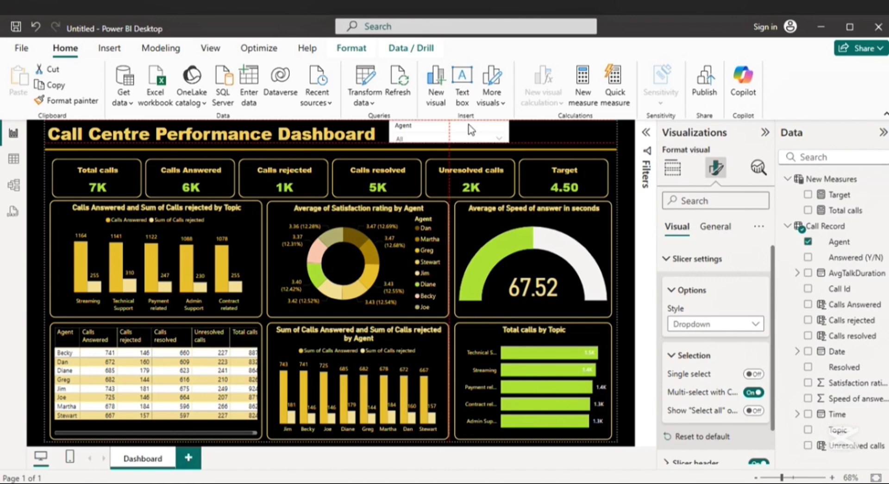
Step: Turn off the Agent slicer's background and look through its remaining effects settings
{"action": "left_click", "coordinate": [720, 234]}
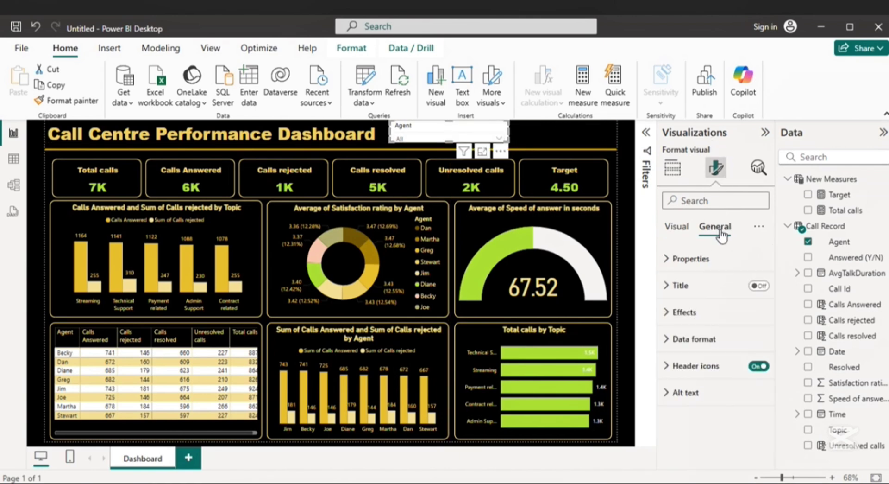
{"action": "left_click", "coordinate": [685, 312]}
{"action": "left_click", "coordinate": [751, 345]}
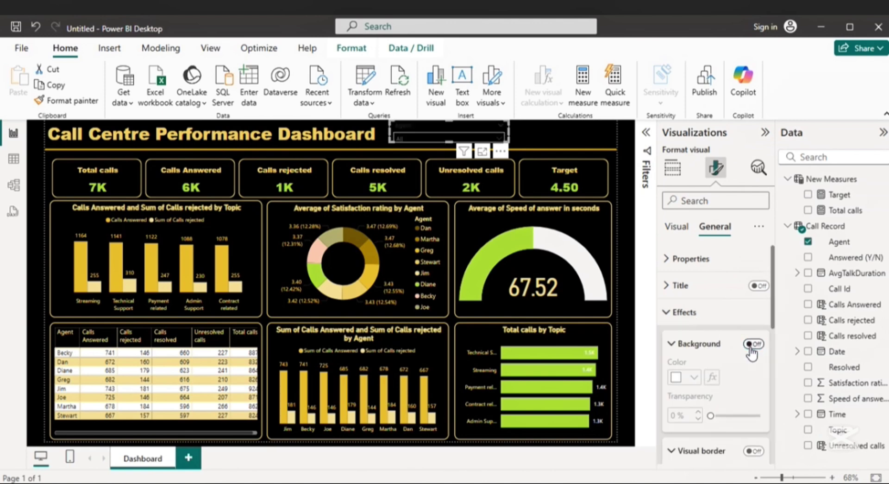
{"action": "scroll", "coordinate": [725, 319], "scroll_direction": "down", "scroll_amount": 3}
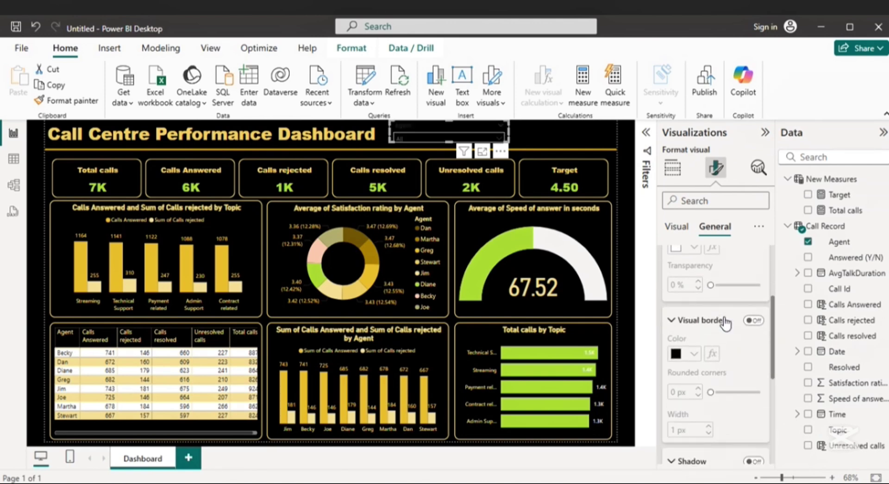
{"action": "scroll", "coordinate": [726, 323], "scroll_direction": "down", "scroll_amount": 5}
{"action": "scroll", "coordinate": [727, 323], "scroll_direction": "up", "scroll_amount": 8}
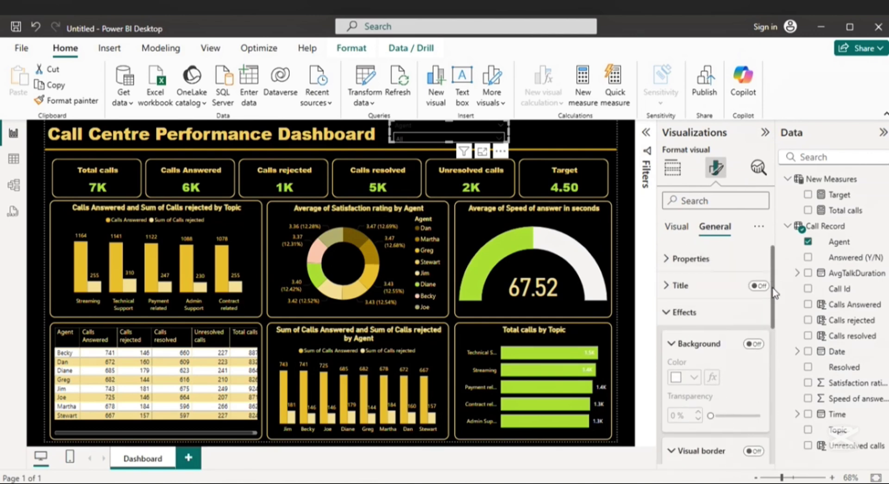
{"action": "left_click_drag", "start_coordinate": [773, 297], "coordinate": [776, 260]}
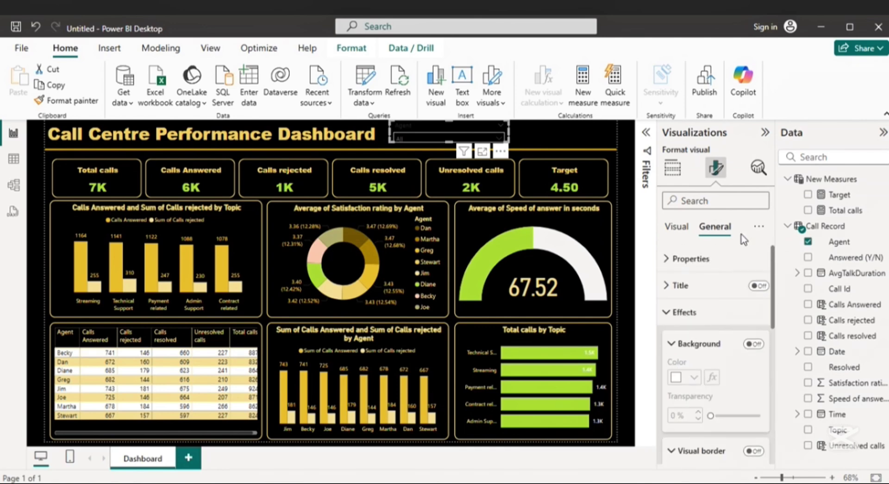
Step: Set the font color of the Agent slicer's header text to the recently used gold
{"action": "left_click", "coordinate": [683, 231]}
{"action": "scroll", "coordinate": [728, 300], "scroll_direction": "down", "scroll_amount": 1}
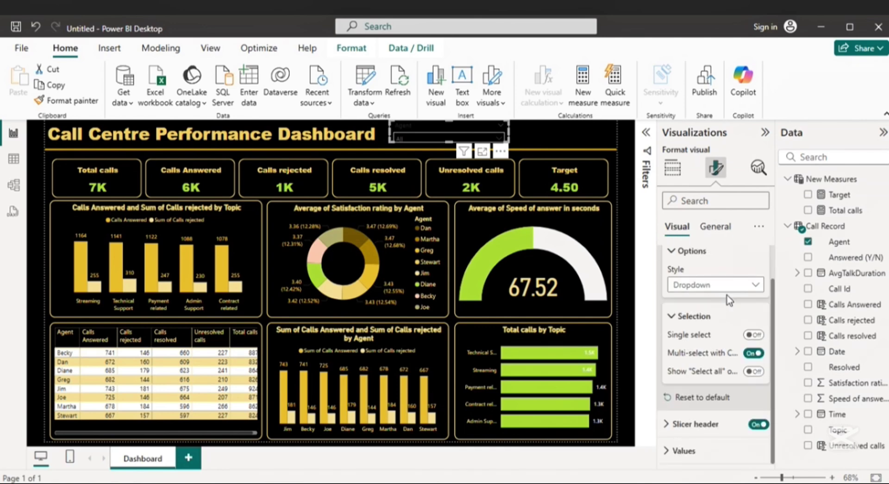
{"action": "left_click", "coordinate": [683, 424]}
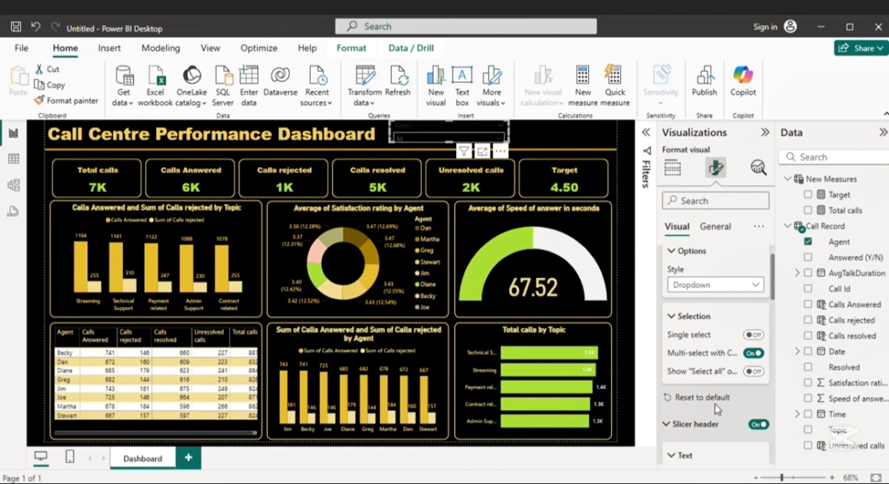
{"action": "scroll", "coordinate": [717, 408], "scroll_direction": "down", "scroll_amount": 5}
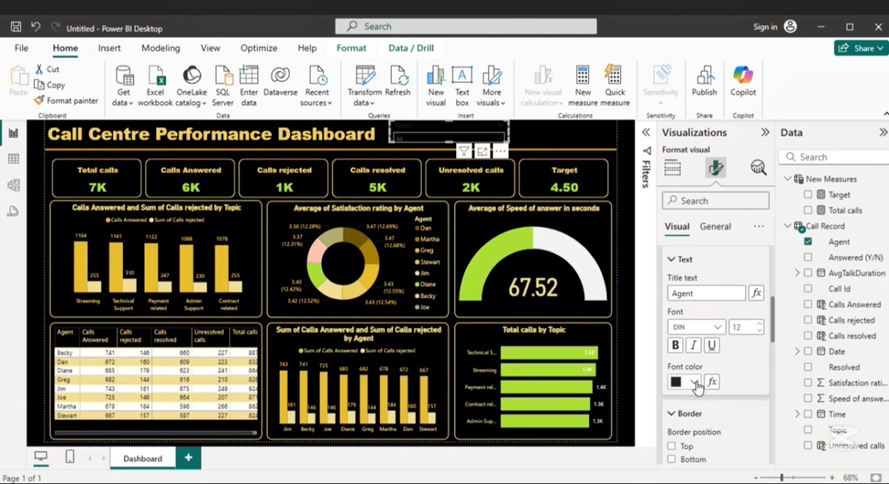
{"action": "left_click", "coordinate": [695, 381]}
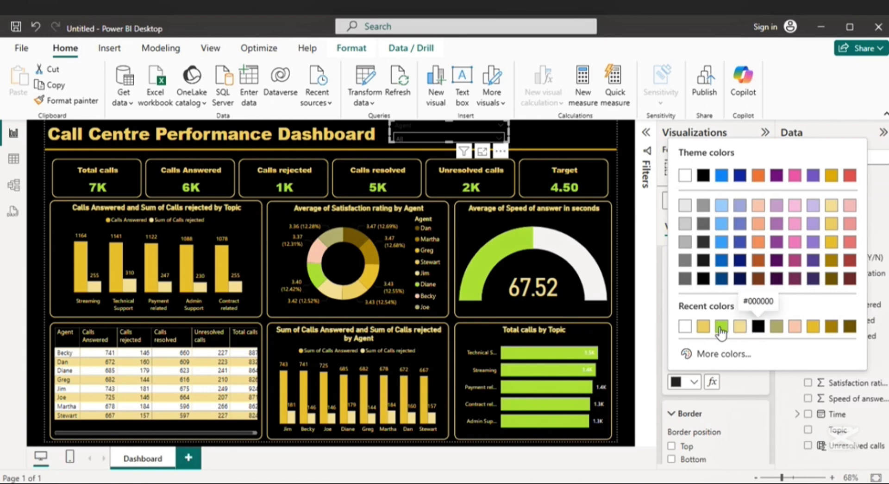
{"action": "left_click", "coordinate": [705, 327]}
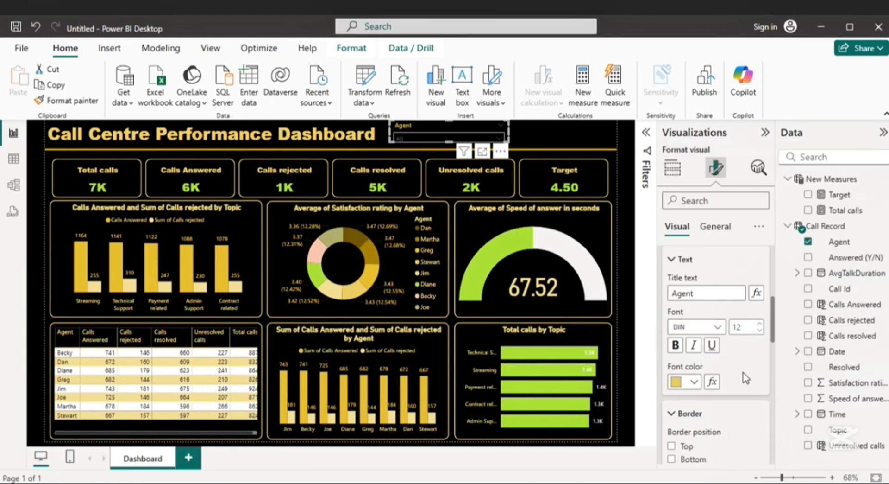
Step: Set the border color of the Agent slicer's header to gold
{"action": "scroll", "coordinate": [745, 377], "scroll_direction": "down", "scroll_amount": 3}
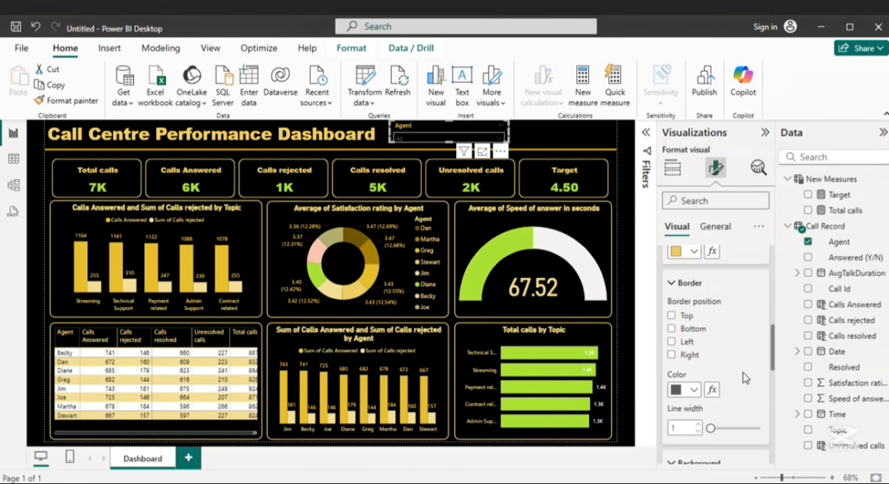
{"action": "left_click", "coordinate": [693, 389]}
{"action": "left_click", "coordinate": [685, 334]}
Step: Set the font color of the Agent slicer's values to gold and preview the agent names in its dropdown list
{"action": "scroll", "coordinate": [719, 379], "scroll_direction": "down", "scroll_amount": 5}
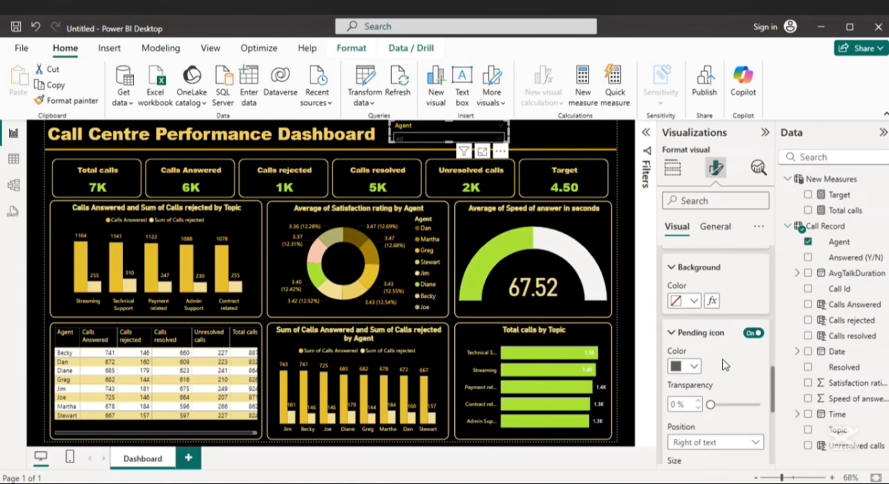
{"action": "scroll", "coordinate": [725, 365], "scroll_direction": "down", "scroll_amount": 10}
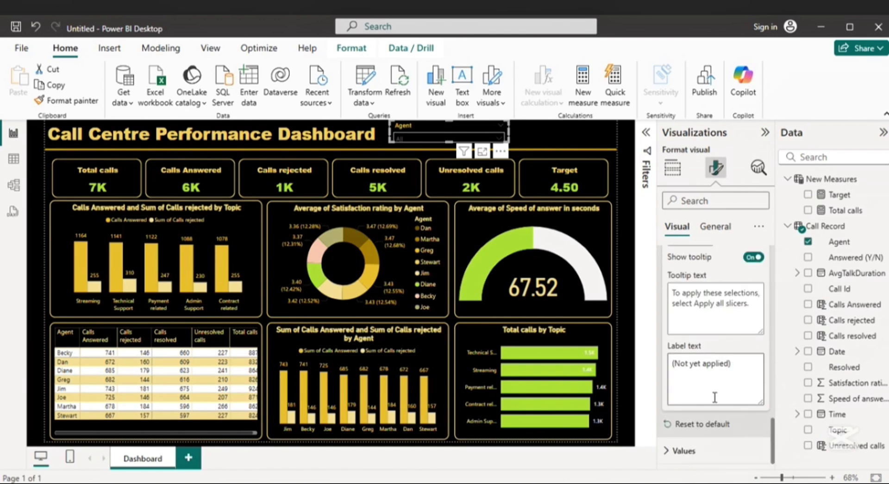
{"action": "left_click", "coordinate": [685, 450]}
{"action": "scroll", "coordinate": [727, 389], "scroll_direction": "down", "scroll_amount": 4}
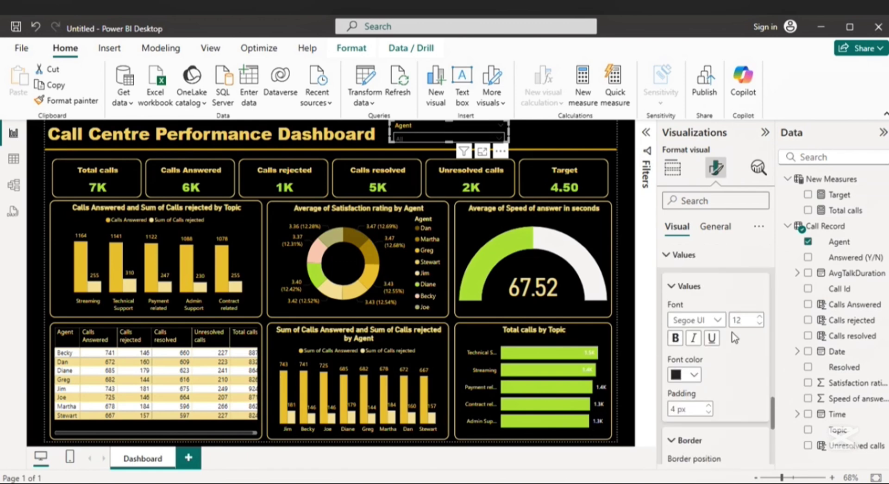
{"action": "left_click", "coordinate": [695, 374]}
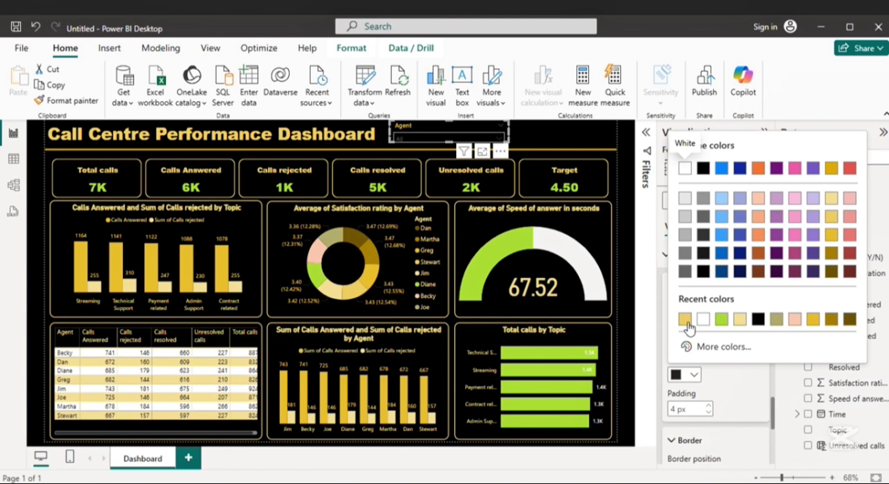
{"action": "left_click", "coordinate": [685, 320]}
{"action": "left_click", "coordinate": [555, 132]}
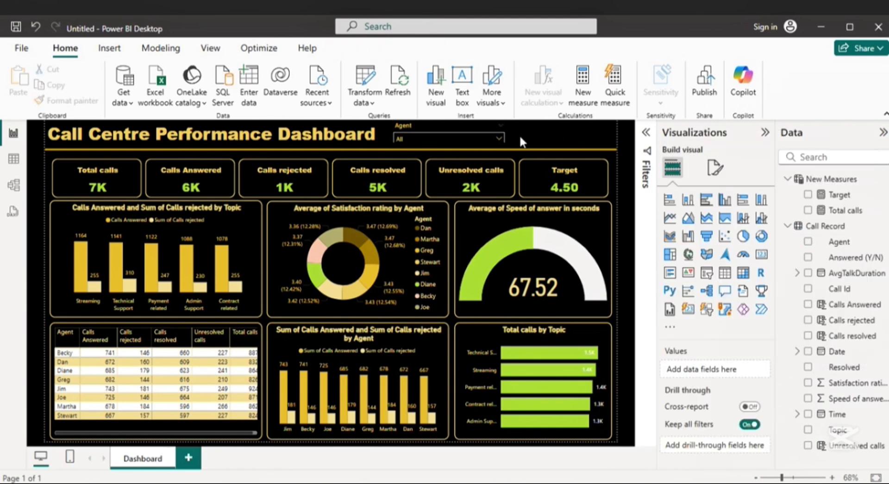
{"action": "left_click", "coordinate": [500, 138]}
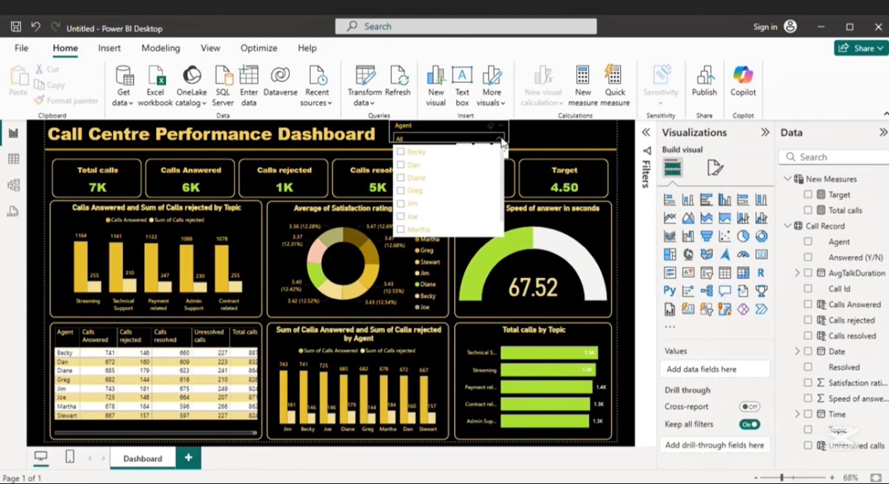
{"action": "left_click", "coordinate": [523, 135]}
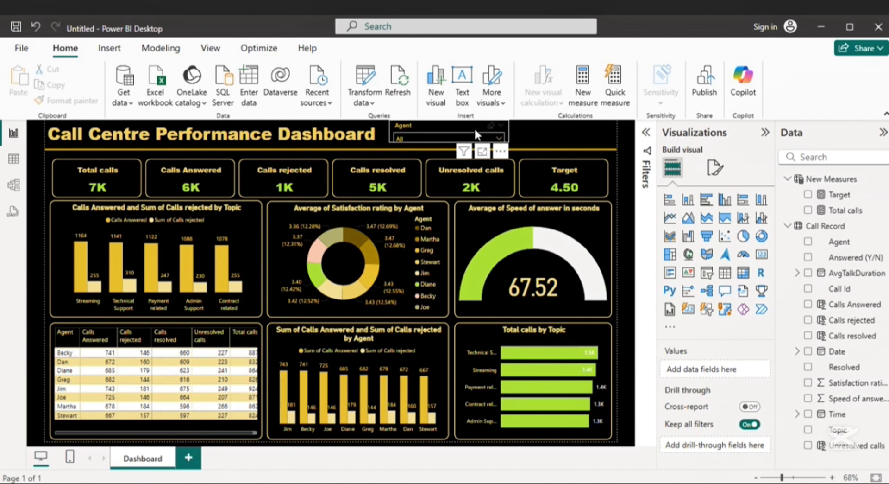
Step: Nudge the Agent slicer slightly down and to the right of the dashboard title, and narrow it a little
{"action": "left_click", "coordinate": [462, 125]}
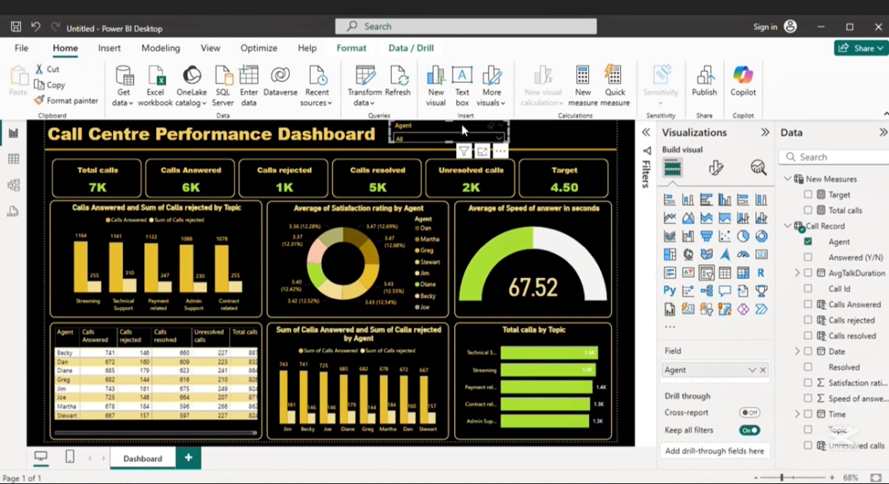
{"action": "left_click_drag", "start_coordinate": [461, 125], "coordinate": [469, 126]}
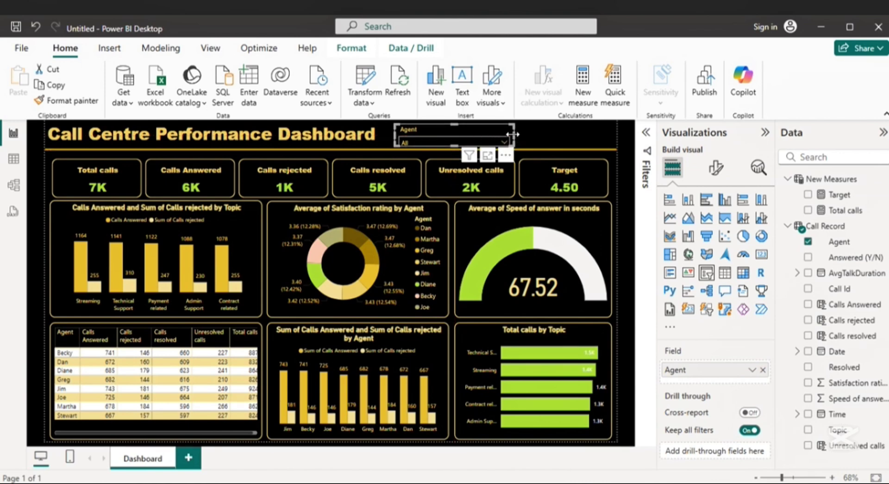
{"action": "left_click_drag", "start_coordinate": [511, 138], "coordinate": [506, 140]}
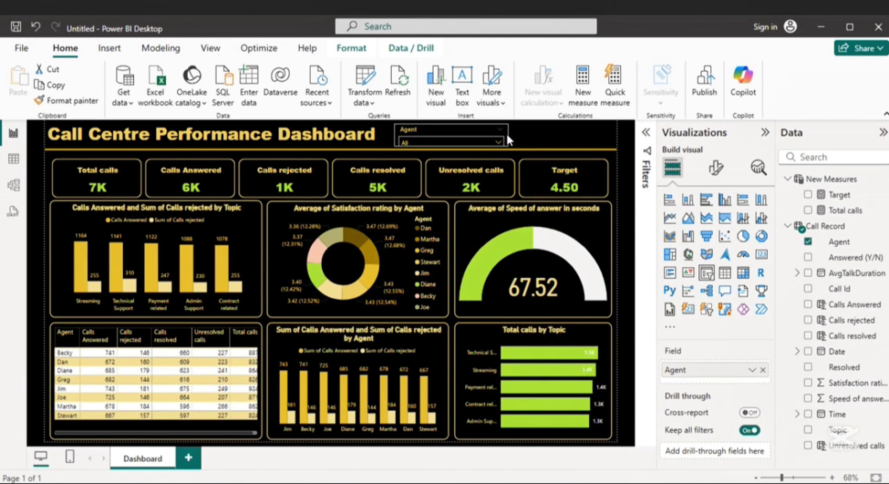
Step: Make the Agent slicer's values bold
{"action": "left_click", "coordinate": [709, 170]}
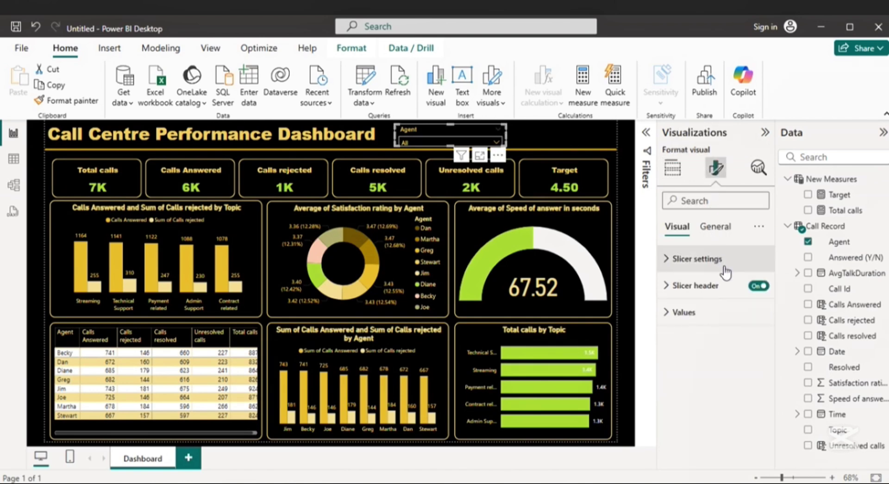
{"action": "left_click", "coordinate": [682, 313]}
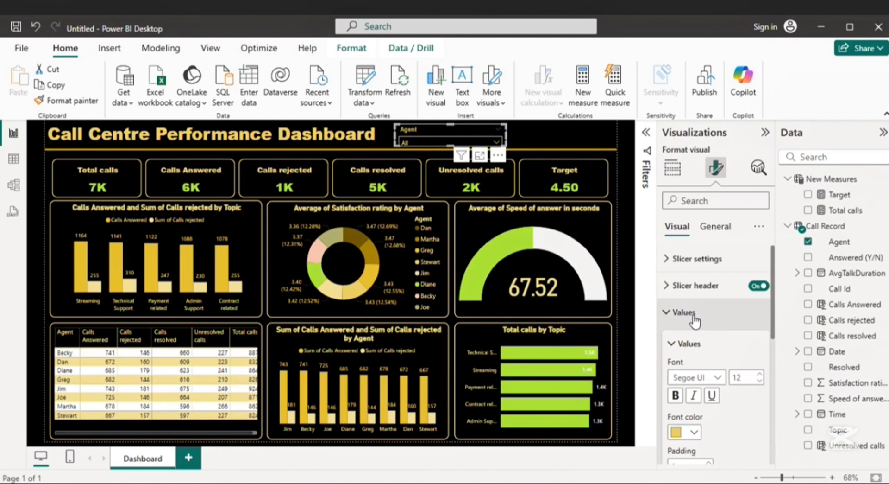
{"action": "left_click", "coordinate": [676, 395]}
Step: Try lime green #ADEE3B as the background color of the Agent slicer's values
{"action": "scroll", "coordinate": [743, 340], "scroll_direction": "down", "scroll_amount": 3}
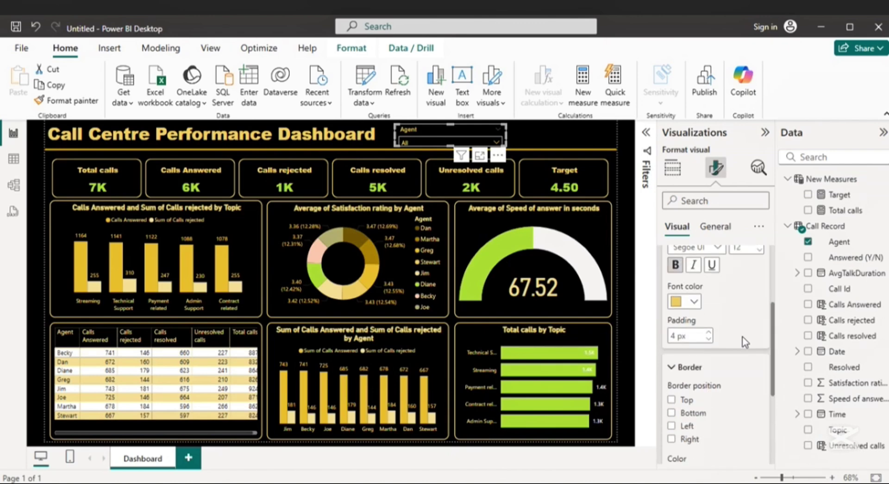
{"action": "scroll", "coordinate": [743, 337], "scroll_direction": "down", "scroll_amount": 5}
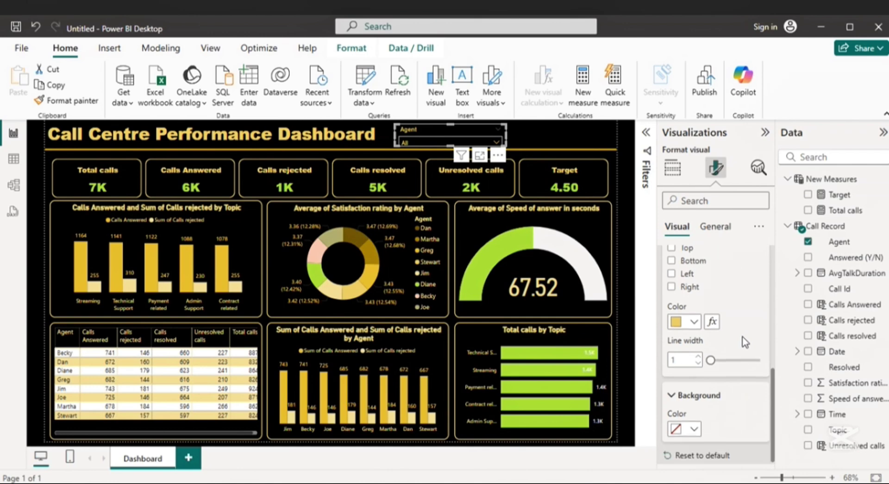
{"action": "scroll", "coordinate": [745, 342], "scroll_direction": "up", "scroll_amount": 3}
{"action": "scroll", "coordinate": [744, 341], "scroll_direction": "down", "scroll_amount": 1}
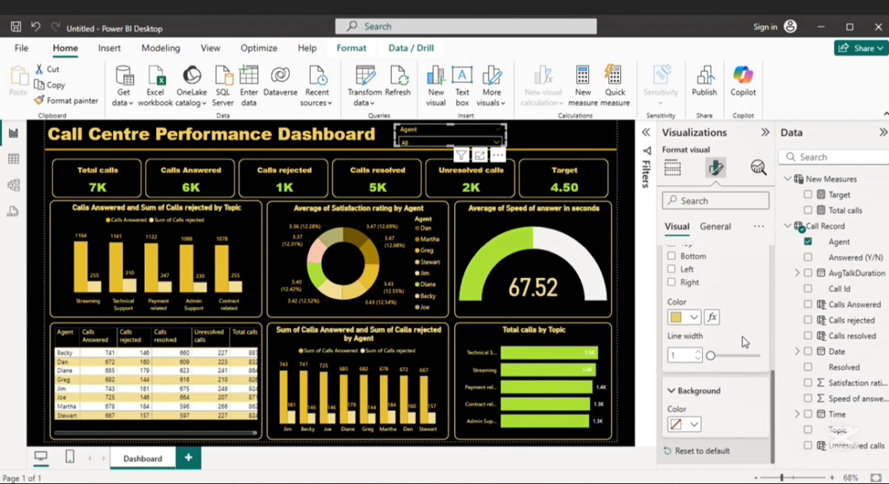
{"action": "left_click", "coordinate": [698, 430]}
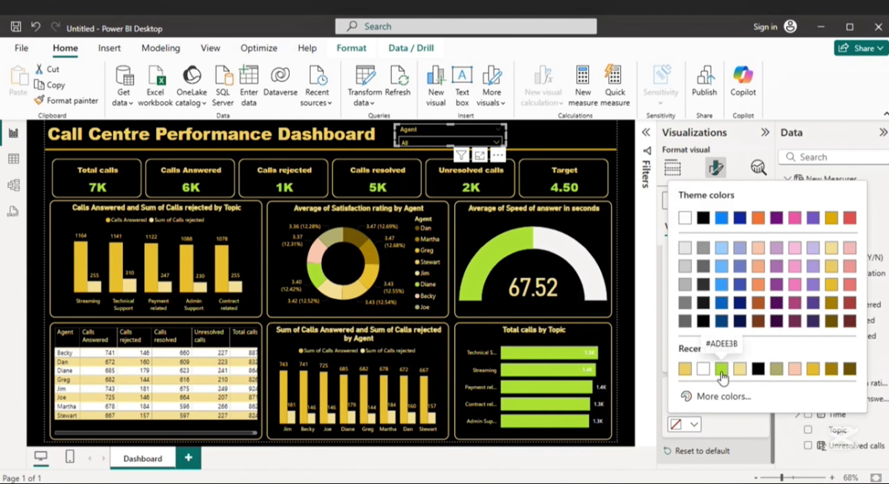
{"action": "left_click", "coordinate": [722, 371]}
{"action": "left_click", "coordinate": [695, 425]}
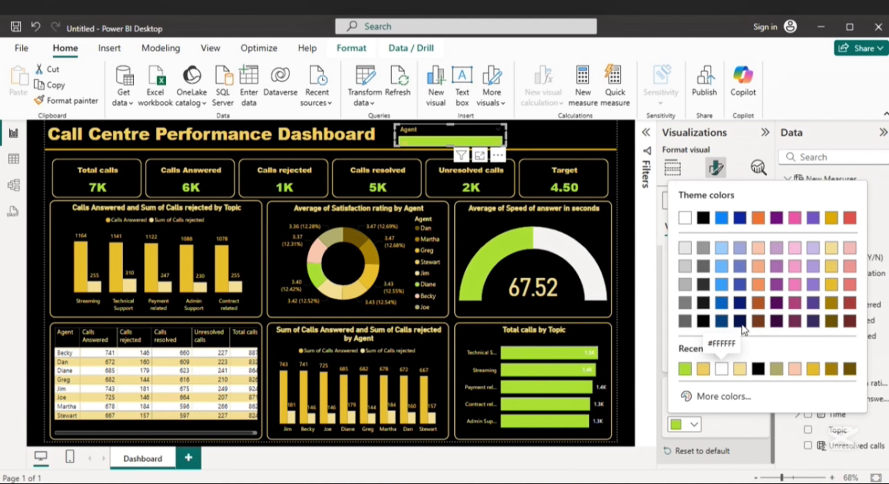
{"action": "left_click", "coordinate": [632, 230]}
Step: Set the background color of the Agent slicer's values to black and preview its dropdown list
{"action": "left_click", "coordinate": [696, 425]}
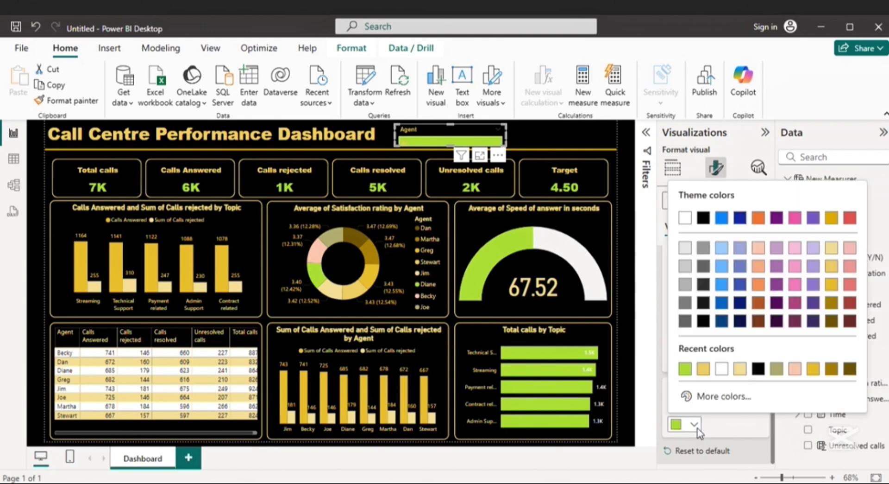
{"action": "left_click", "coordinate": [704, 217]}
{"action": "left_click", "coordinate": [495, 143]}
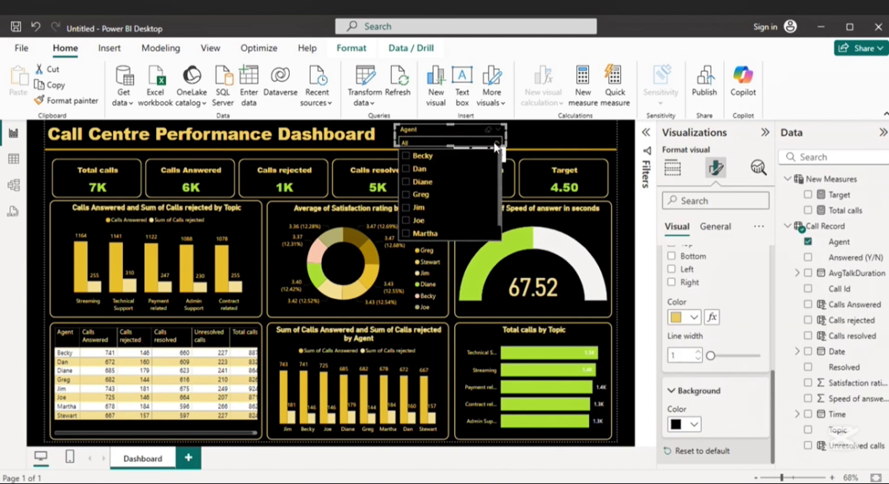
{"action": "left_click", "coordinate": [495, 144]}
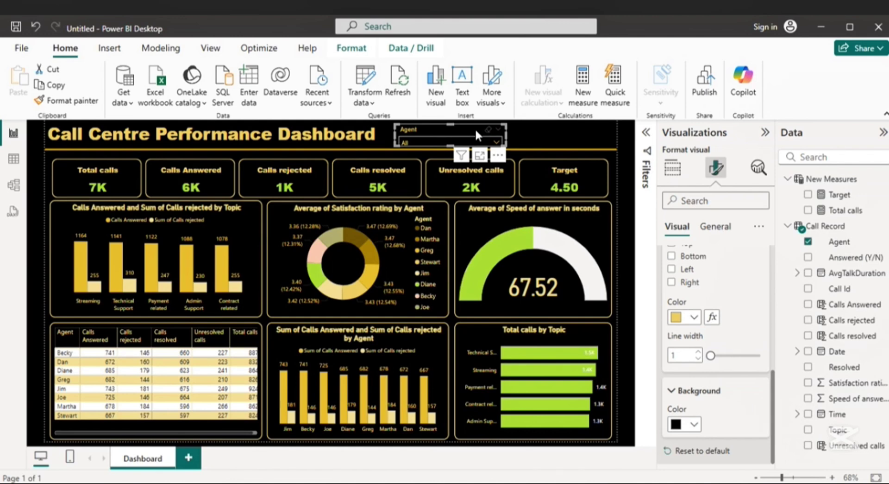
{"action": "left_click", "coordinate": [537, 137]}
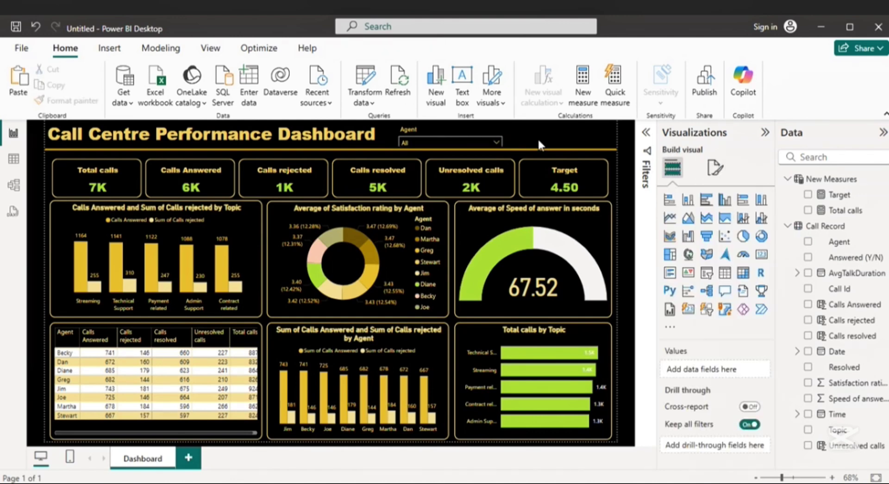
Step: Give the Agent slicer a gold visual border with 5 px rounded corners
{"action": "left_click", "coordinate": [461, 135]}
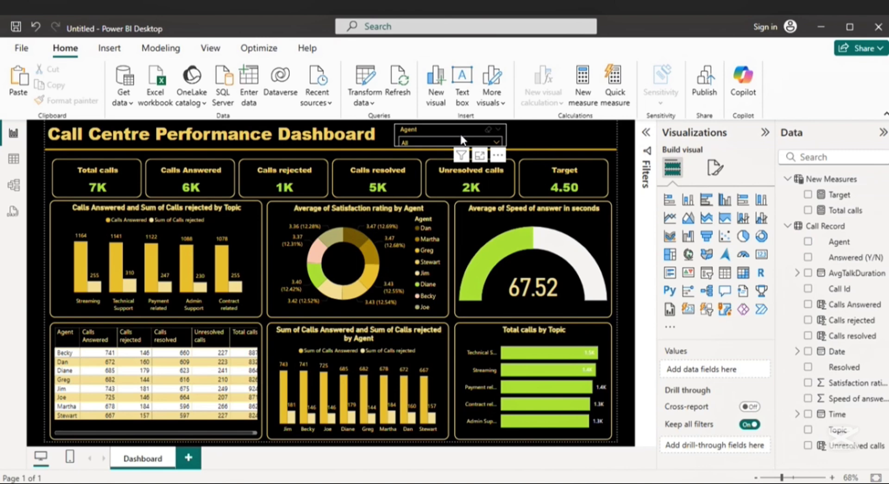
{"action": "left_click", "coordinate": [718, 175]}
{"action": "left_click", "coordinate": [713, 227]}
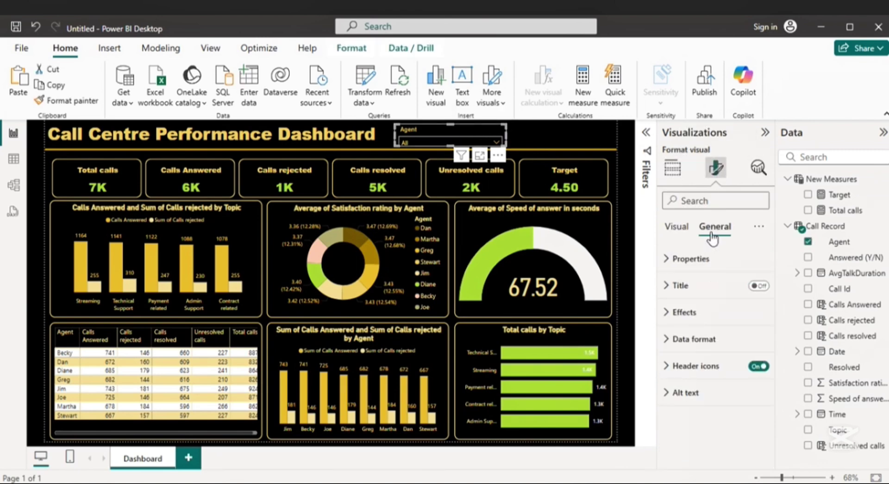
{"action": "left_click", "coordinate": [715, 314]}
{"action": "scroll", "coordinate": [710, 307], "scroll_direction": "down", "scroll_amount": 5}
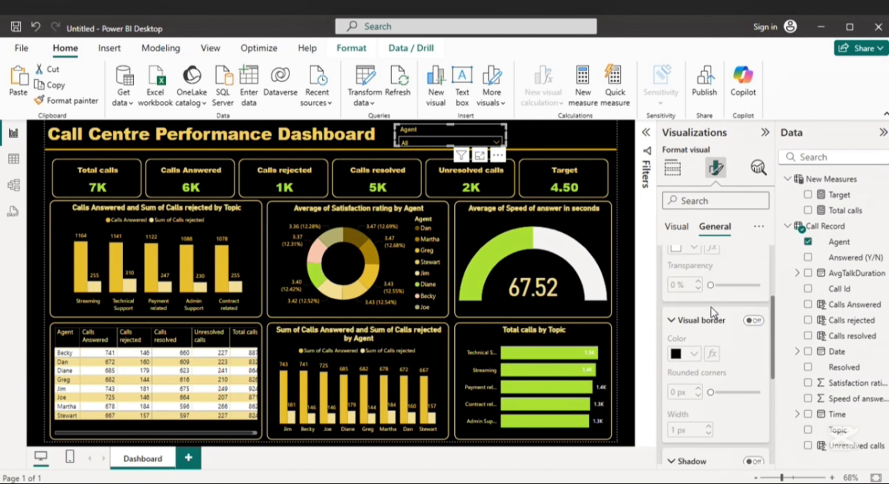
{"action": "left_click", "coordinate": [754, 254]}
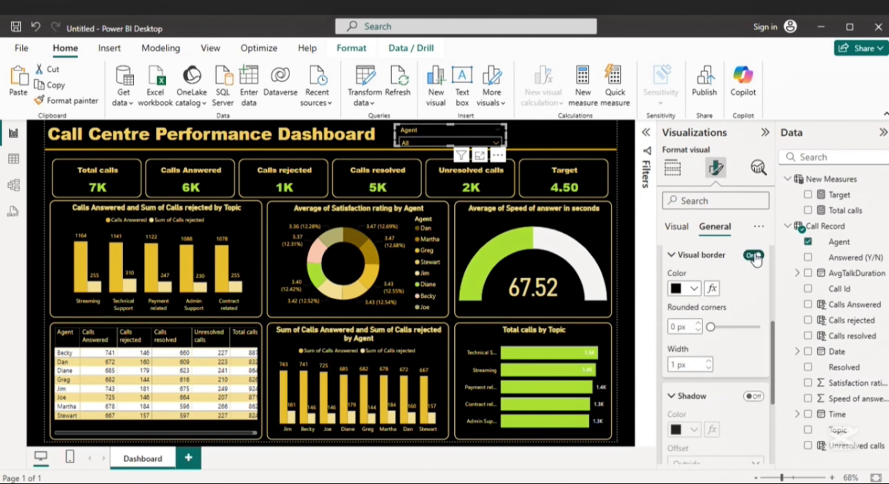
{"action": "left_click", "coordinate": [695, 289]}
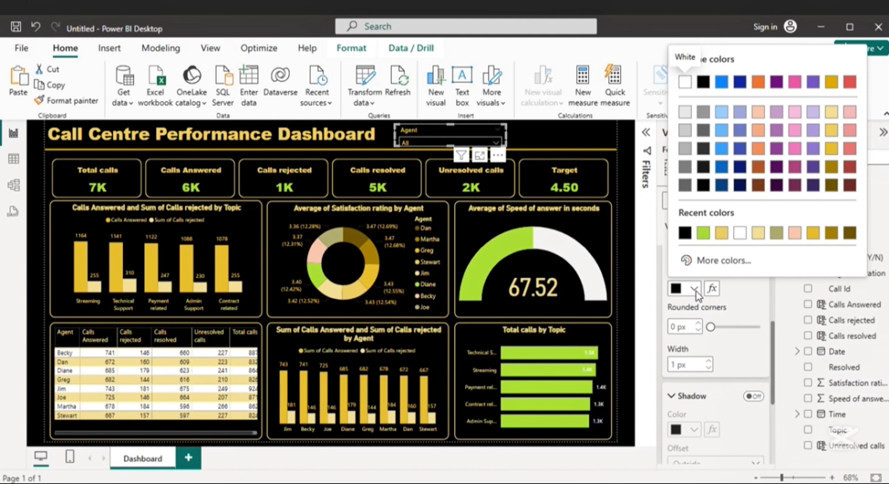
{"action": "left_click", "coordinate": [722, 232]}
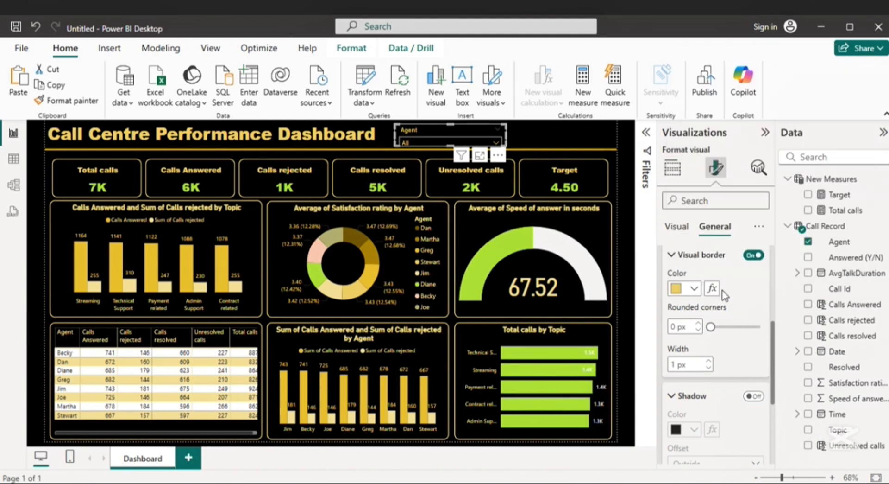
{"action": "left_click", "coordinate": [720, 328]}
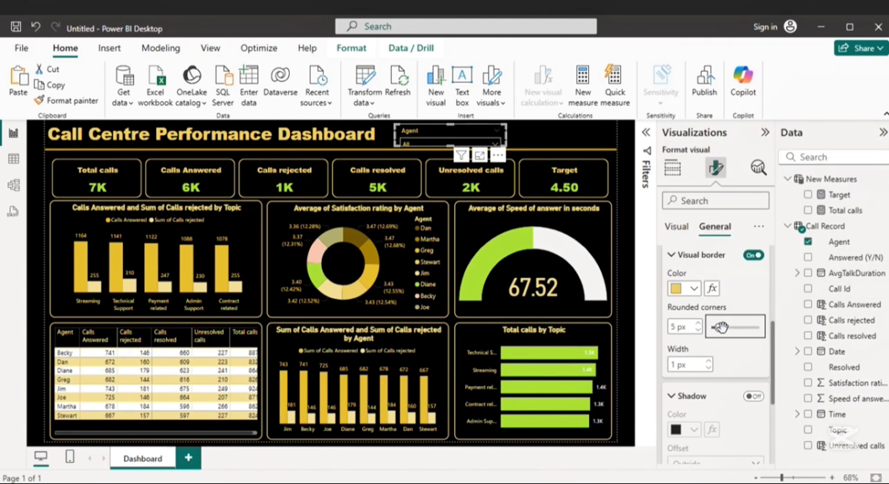
{"action": "left_click", "coordinate": [552, 138]}
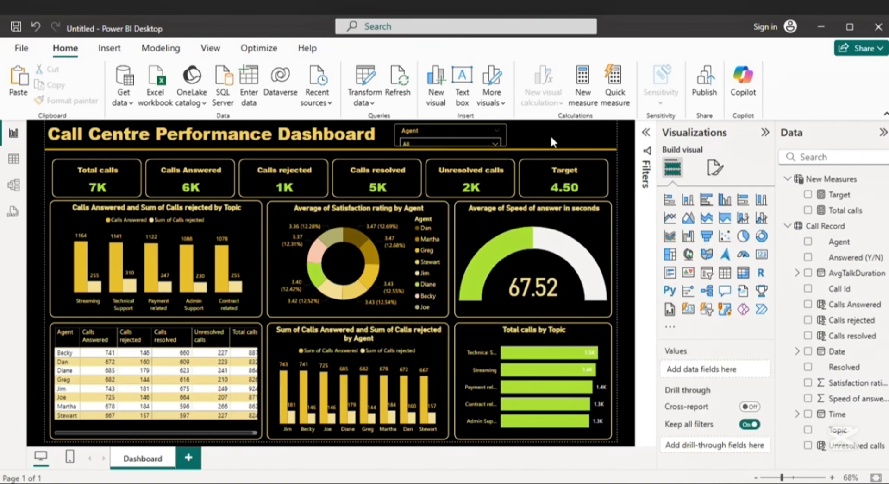
Step: Make the Agent slicer slightly taller so its dropdown box fits inside the border
{"action": "left_click", "coordinate": [481, 141]}
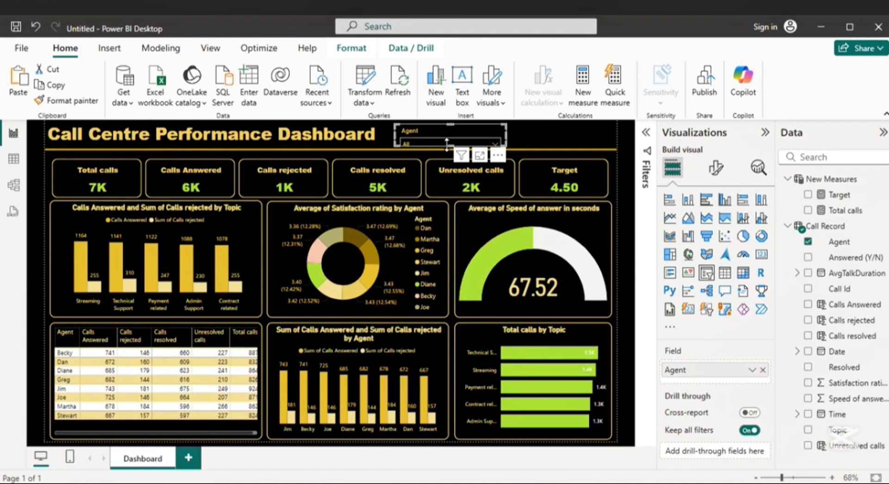
{"action": "left_click_drag", "start_coordinate": [447, 146], "coordinate": [448, 148]}
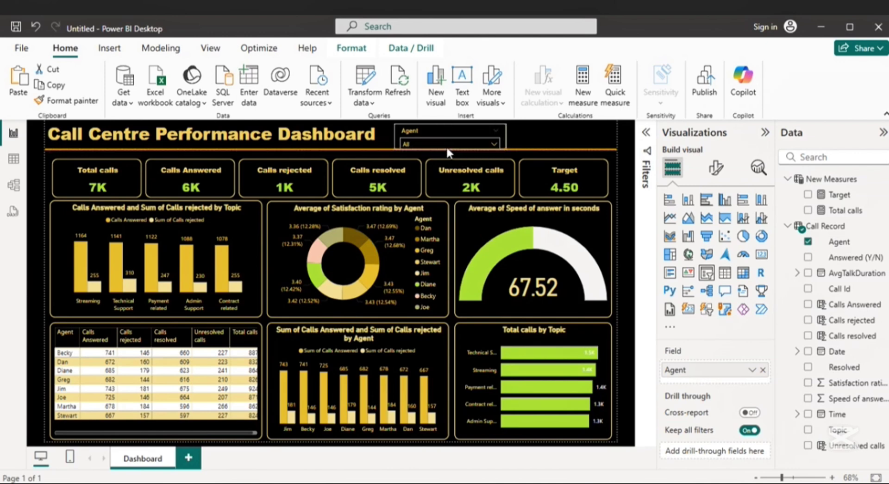
{"action": "left_click", "coordinate": [530, 135]}
Step: Duplicate the Agent slicer, place the copy beside it at the right end of the header, and narrow the copy slightly
{"action": "left_click", "coordinate": [479, 129]}
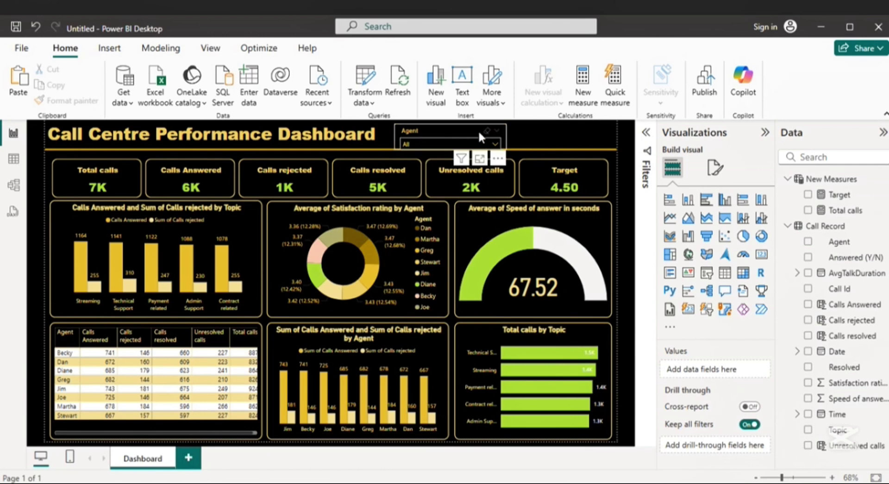
{"action": "left_click", "coordinate": [525, 130]}
{"action": "key", "text": "ctrl+v"}
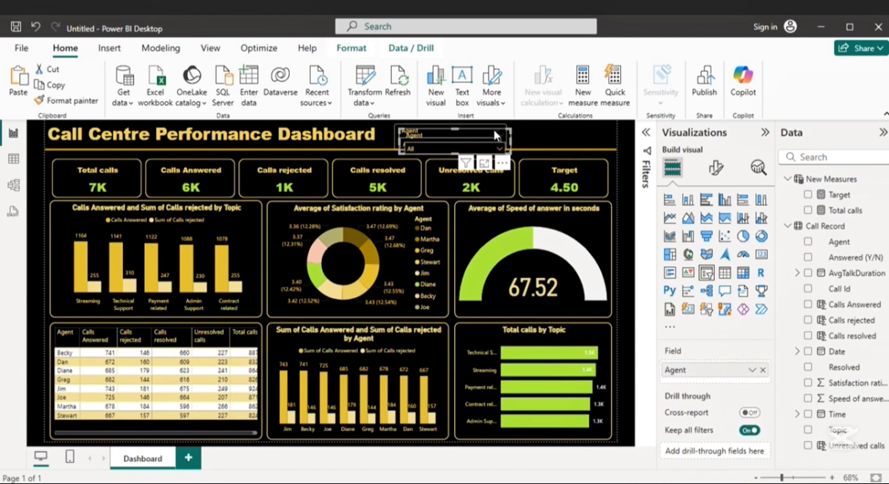
{"action": "left_click_drag", "start_coordinate": [486, 131], "coordinate": [595, 130]}
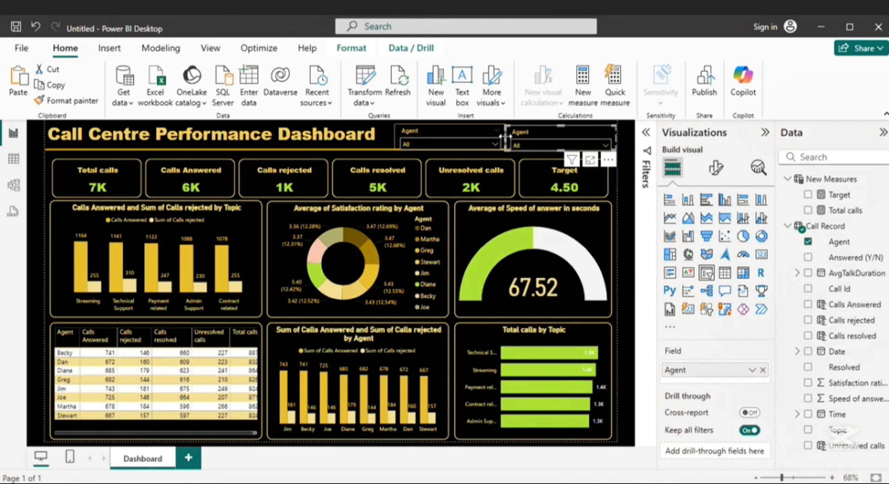
{"action": "left_click_drag", "start_coordinate": [505, 137], "coordinate": [516, 138]}
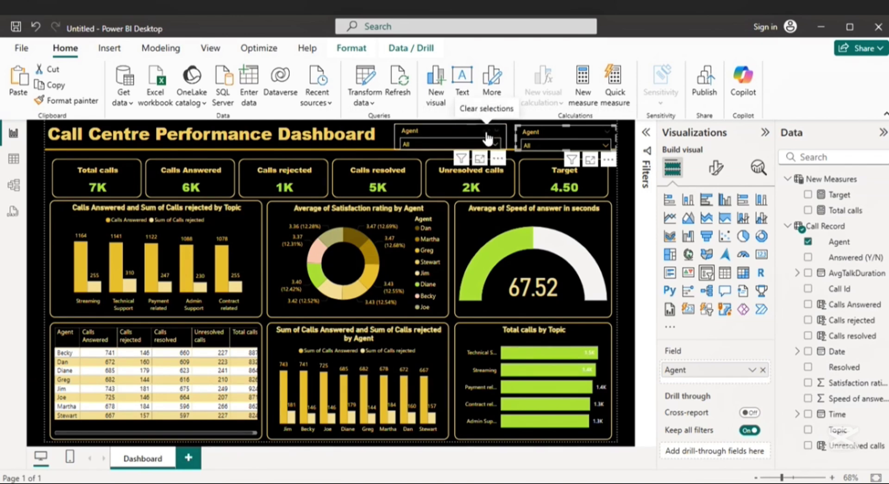
Step: Narrow the original Agent slicer from its left edge and move the copy up level with it
{"action": "left_click", "coordinate": [399, 138]}
{"action": "left_click_drag", "start_coordinate": [393, 137], "coordinate": [408, 138]}
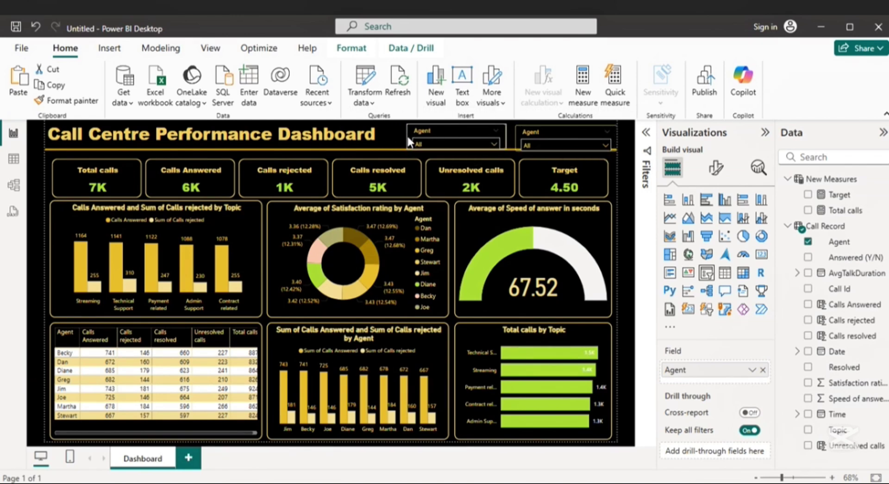
{"action": "left_click", "coordinate": [566, 127]}
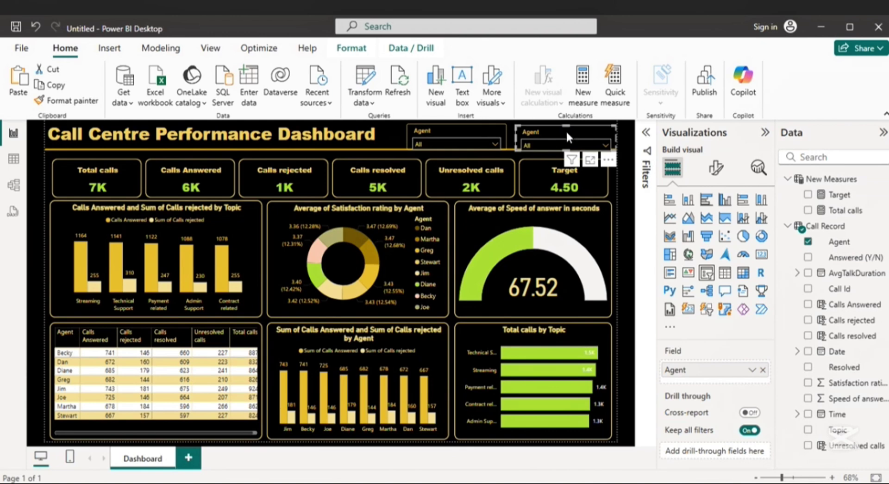
{"action": "left_click_drag", "start_coordinate": [567, 136], "coordinate": [567, 126]}
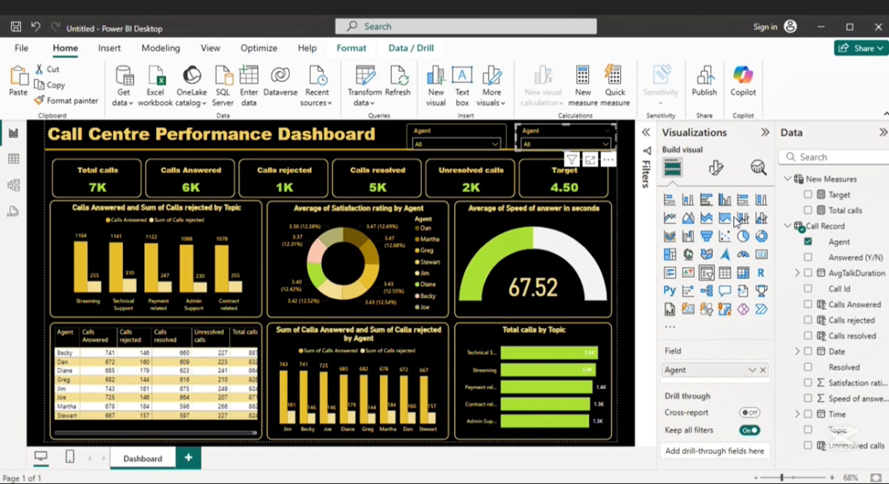
Step: Replace the Agent field in the copied slicer with the Topic field from Call Record
{"action": "left_click", "coordinate": [763, 370]}
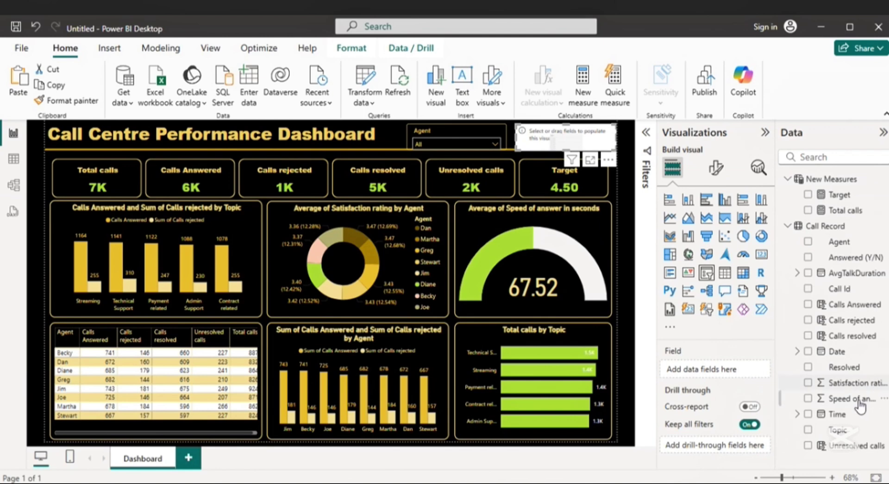
{"action": "left_click", "coordinate": [808, 431]}
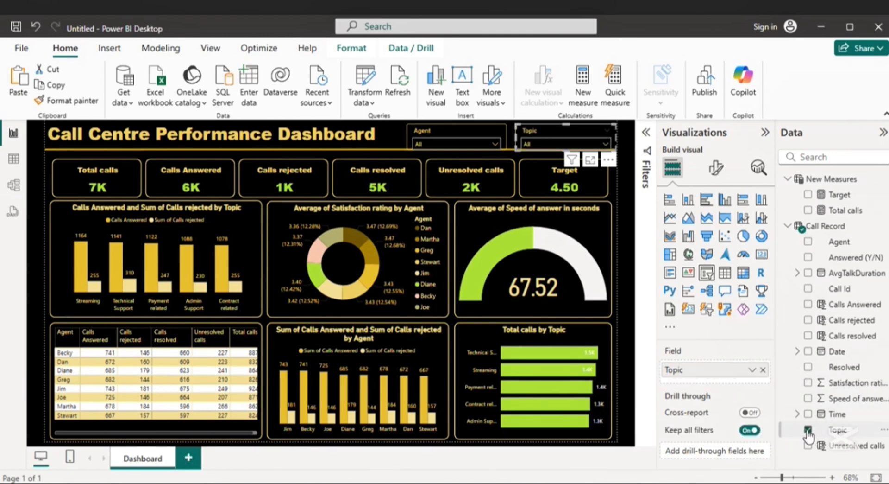
{"action": "left_click", "coordinate": [625, 194]}
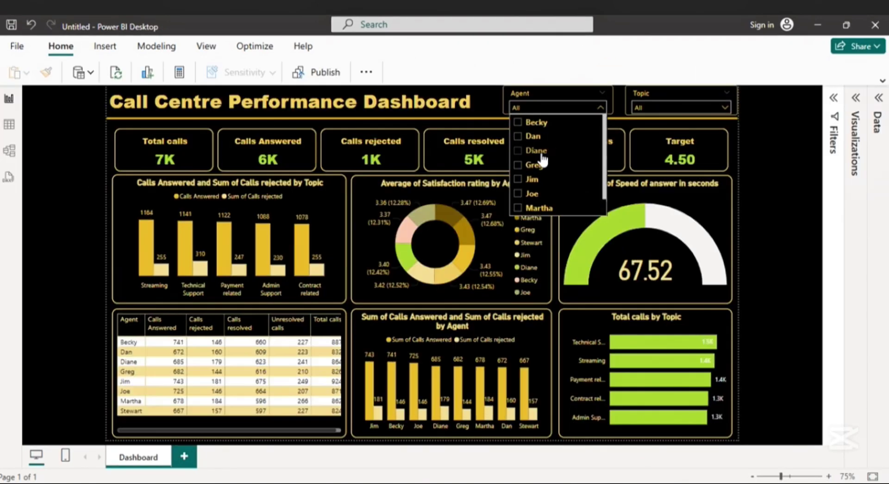
Step: Test the Agent slicer by filtering the dashboard by several agents in turn, then clear the filter and close its list
{"action": "left_click", "coordinate": [536, 150]}
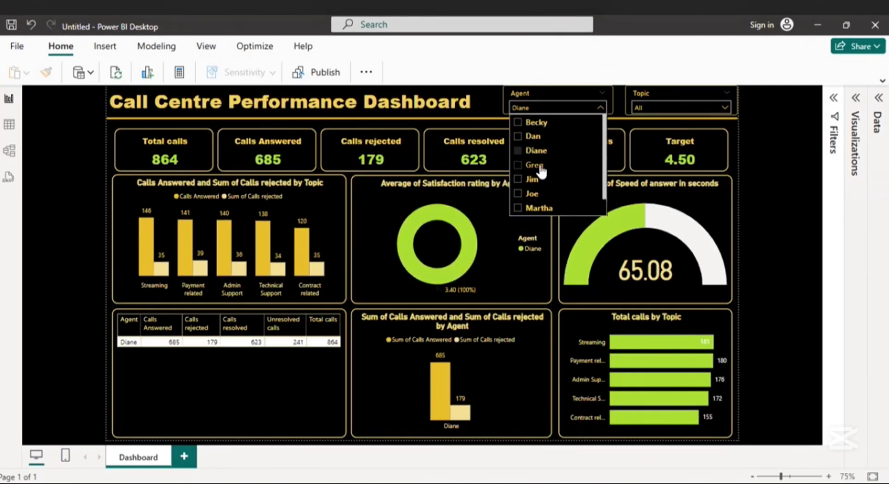
{"action": "left_click", "coordinate": [541, 167]}
{"action": "left_click", "coordinate": [535, 182]}
{"action": "left_click", "coordinate": [534, 195]}
{"action": "left_click", "coordinate": [534, 195]}
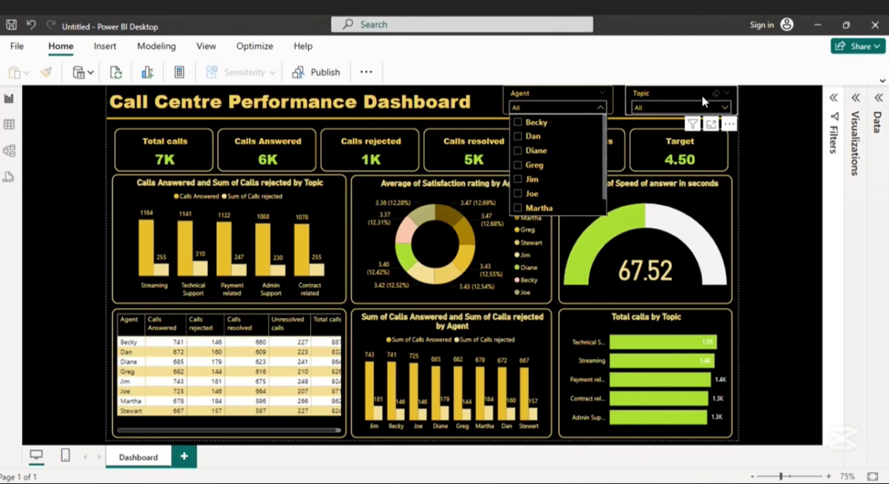
{"action": "left_click", "coordinate": [703, 99]}
Step: Test cross-filtering from the Admin Support and Contract related columns of the calls by topic chart, then clear the selection
{"action": "left_click", "coordinate": [267, 250]}
{"action": "left_click", "coordinate": [266, 250]}
{"action": "left_click", "coordinate": [302, 257]}
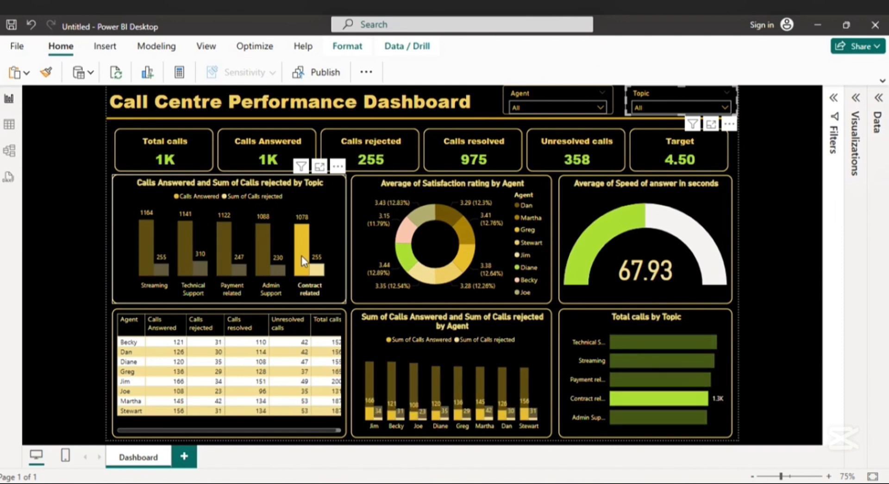
{"action": "left_click", "coordinate": [301, 255]}
{"action": "left_click", "coordinate": [301, 255]}
{"action": "left_click", "coordinate": [302, 255]}
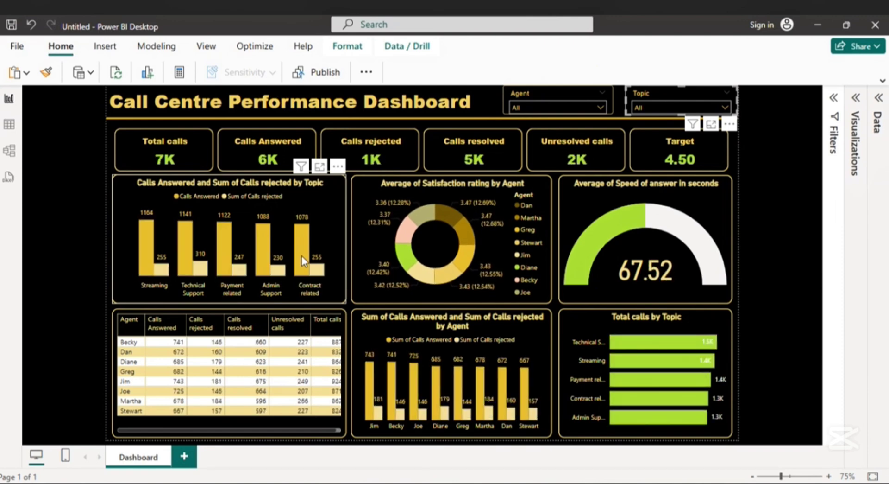
{"action": "left_click", "coordinate": [301, 255]}
Step: Test cross-filtering by selecting several agents' slices in the satisfaction rating donut chart, then clear the selection
{"action": "left_click", "coordinate": [467, 252]}
{"action": "left_click", "coordinate": [468, 229]}
{"action": "left_click", "coordinate": [449, 216]}
{"action": "left_click", "coordinate": [424, 213]}
{"action": "left_click", "coordinate": [406, 255]}
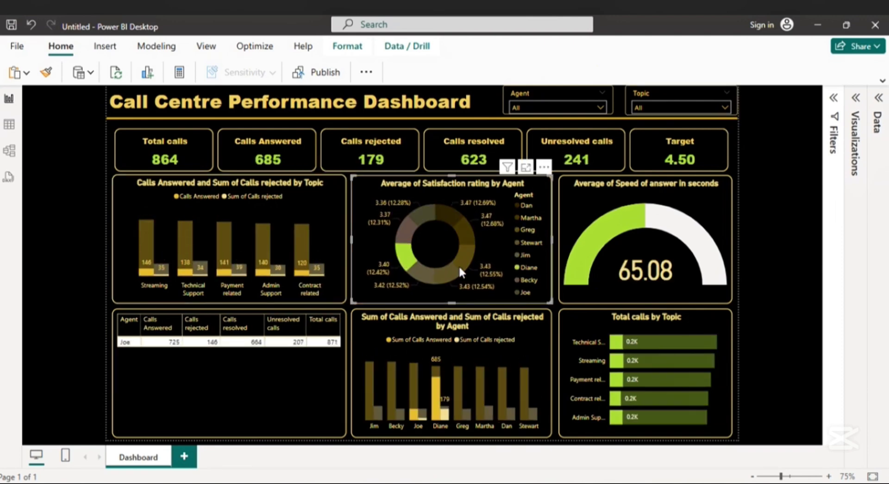
{"action": "left_click", "coordinate": [459, 272]}
{"action": "left_click", "coordinate": [458, 275]}
{"action": "left_click", "coordinate": [457, 275]}
{"action": "left_click", "coordinate": [458, 275]}
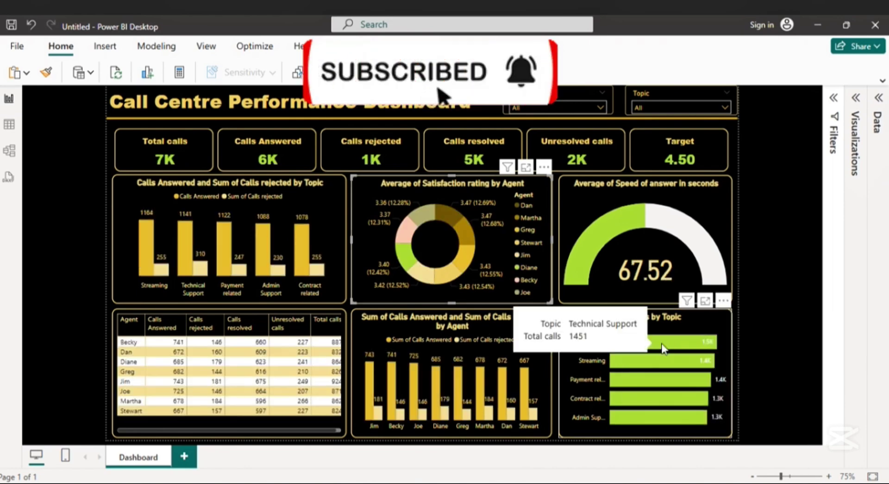
Step: Test cross-filtering from the Technical Support and Streaming total-calls bars and from an agent's column in the calls by agent chart, clearing the selection
{"action": "left_click", "coordinate": [662, 342]}
{"action": "left_click", "coordinate": [663, 343]}
{"action": "left_click", "coordinate": [632, 360]}
{"action": "left_click", "coordinate": [500, 393]}
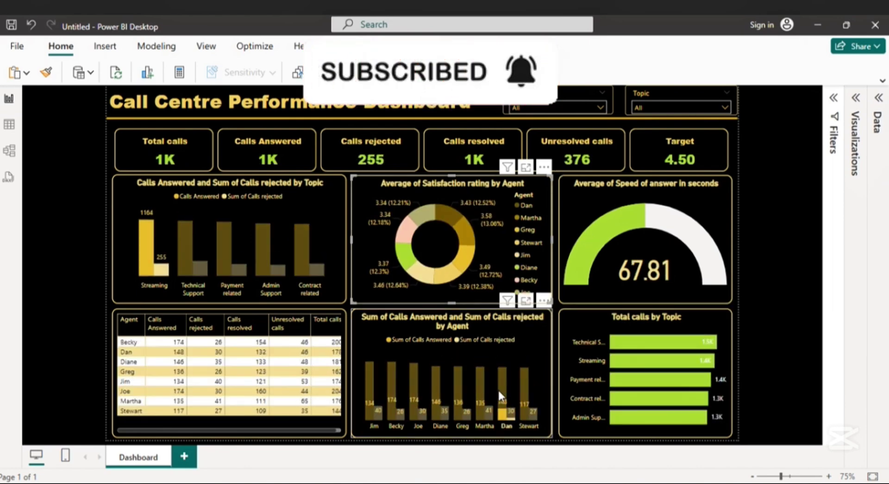
{"action": "left_click", "coordinate": [499, 389]}
Step: Test the Topic slicer with Admin Support, Contract related, Streaming and Technical Support in turn, then clear the filter and close its list
{"action": "left_click", "coordinate": [720, 106]}
{"action": "left_click", "coordinate": [678, 122]}
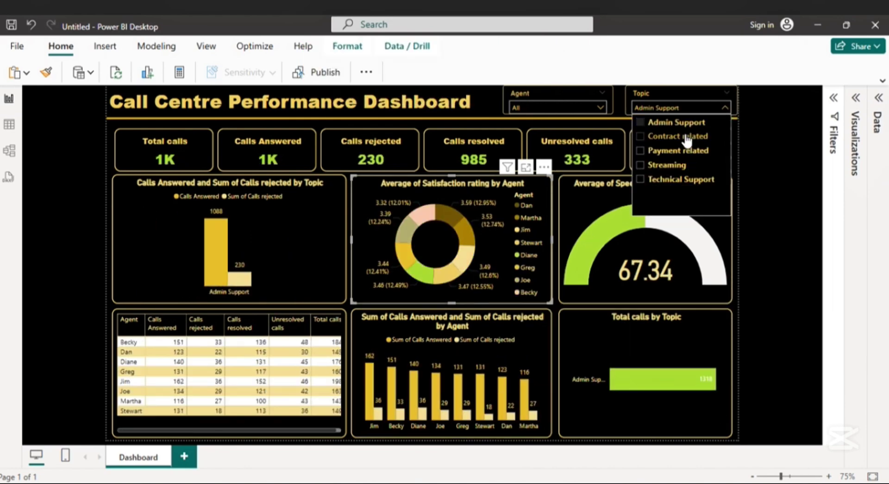
{"action": "left_click", "coordinate": [681, 136]}
{"action": "left_click", "coordinate": [674, 165]}
{"action": "left_click", "coordinate": [675, 179]}
{"action": "left_click", "coordinate": [672, 179]}
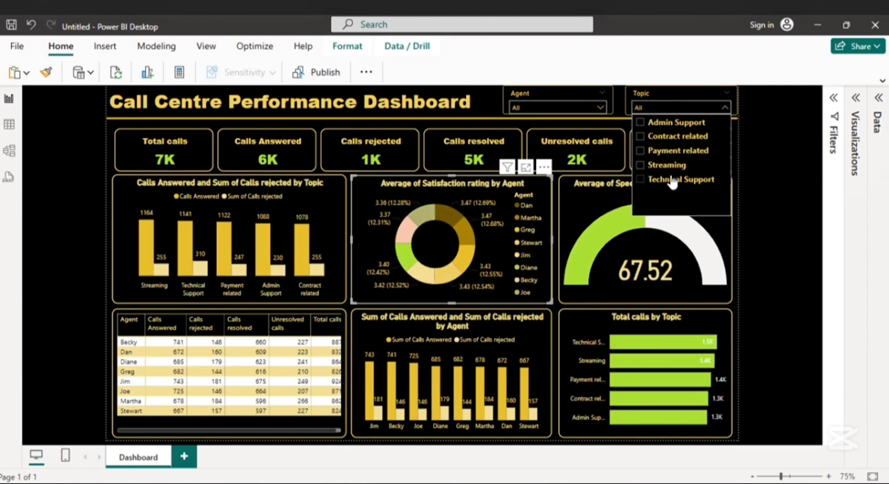
{"action": "left_click", "coordinate": [672, 179]}
{"action": "left_click", "coordinate": [672, 181]}
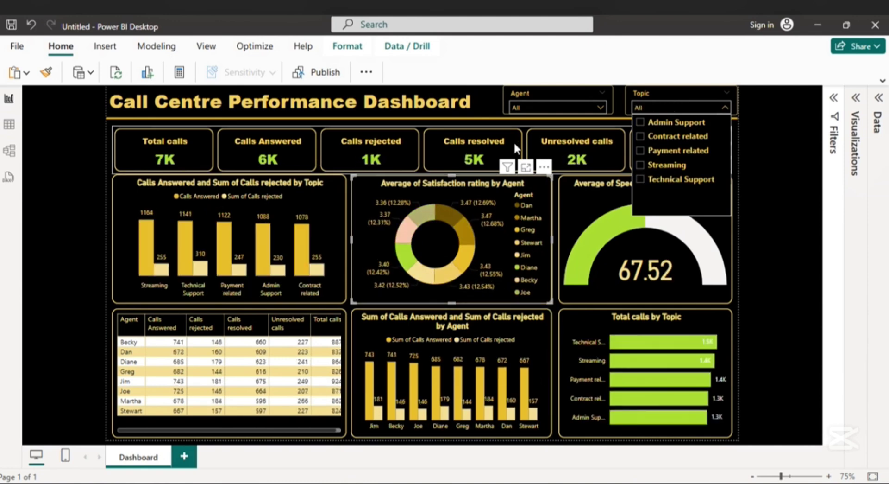
{"action": "left_click", "coordinate": [468, 236]}
Step: Test cross-filtering again from two agents' slices in the satisfaction rating donut chart, leaving no slice selected
{"action": "left_click", "coordinate": [468, 236]}
{"action": "left_click", "coordinate": [467, 236]}
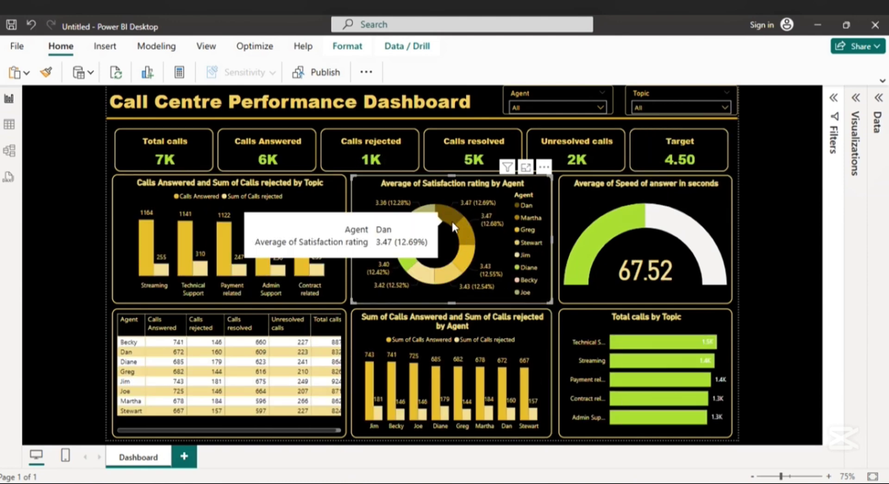
{"action": "left_click", "coordinate": [452, 225]}
{"action": "left_click", "coordinate": [453, 225]}
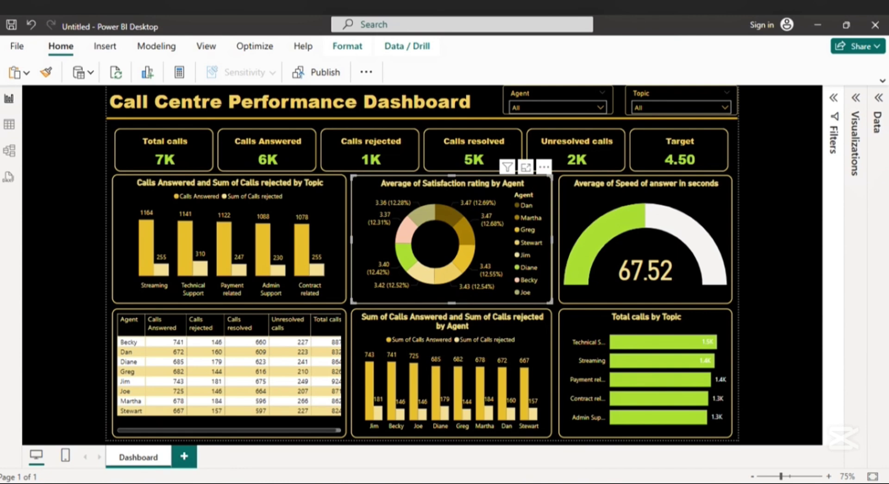